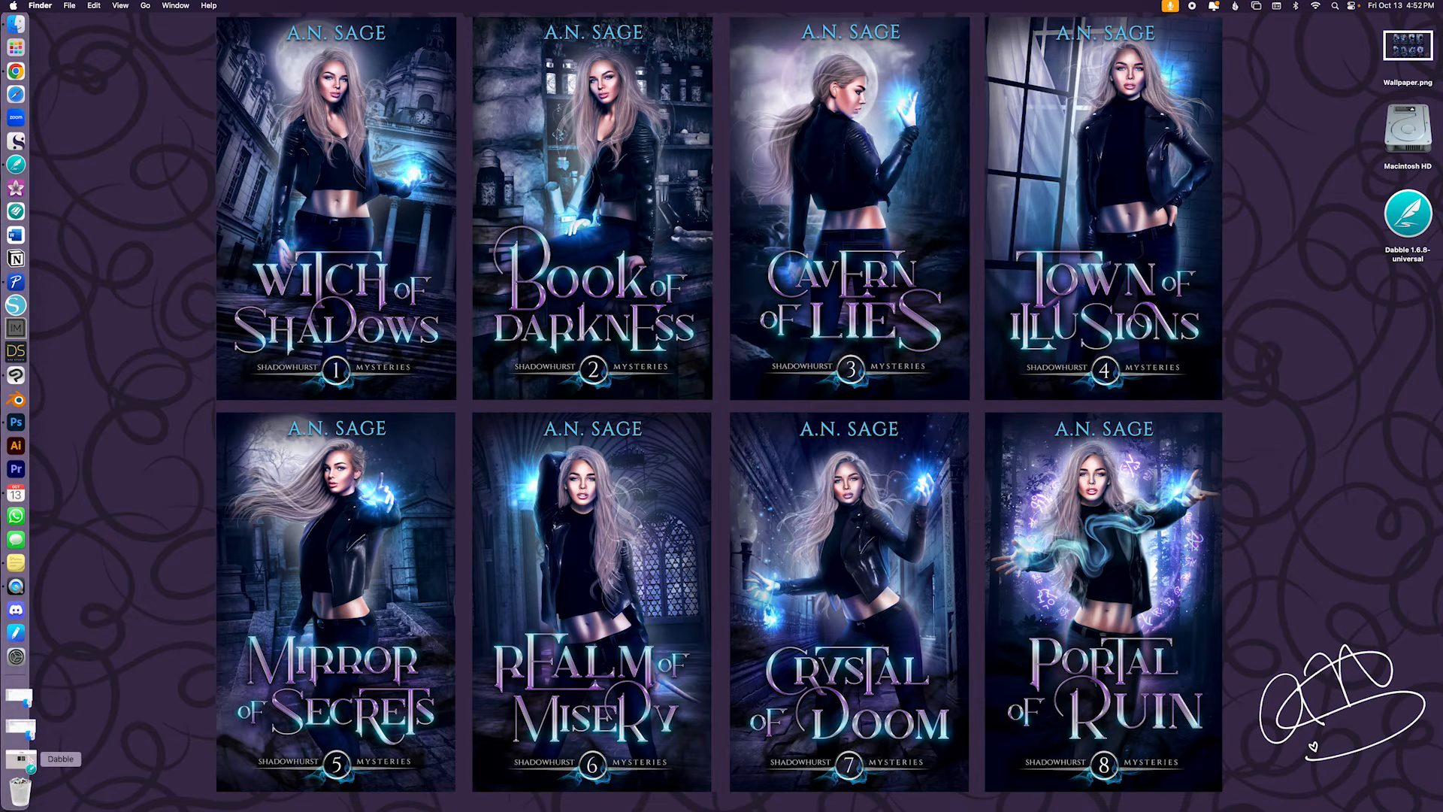
# Bring up the minimized Dabble window, make it full screen and open the A Grave Roast project
pyautogui.click(21, 759)
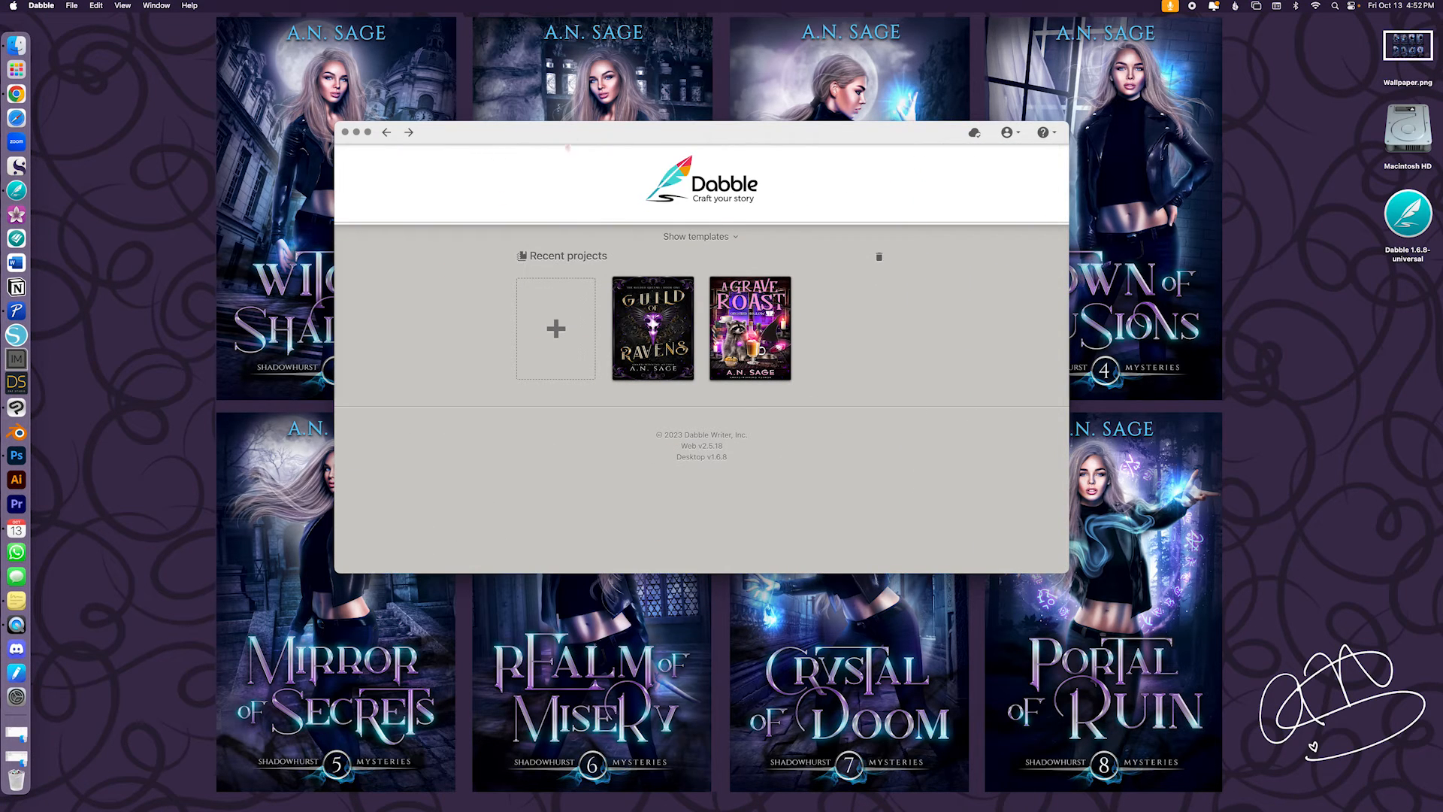
pyautogui.moveTo(562, 133)
pyautogui.mouseDown()
pyautogui.moveTo(528, 82)
pyautogui.moveTo(584, 110)
pyautogui.mouseUp()
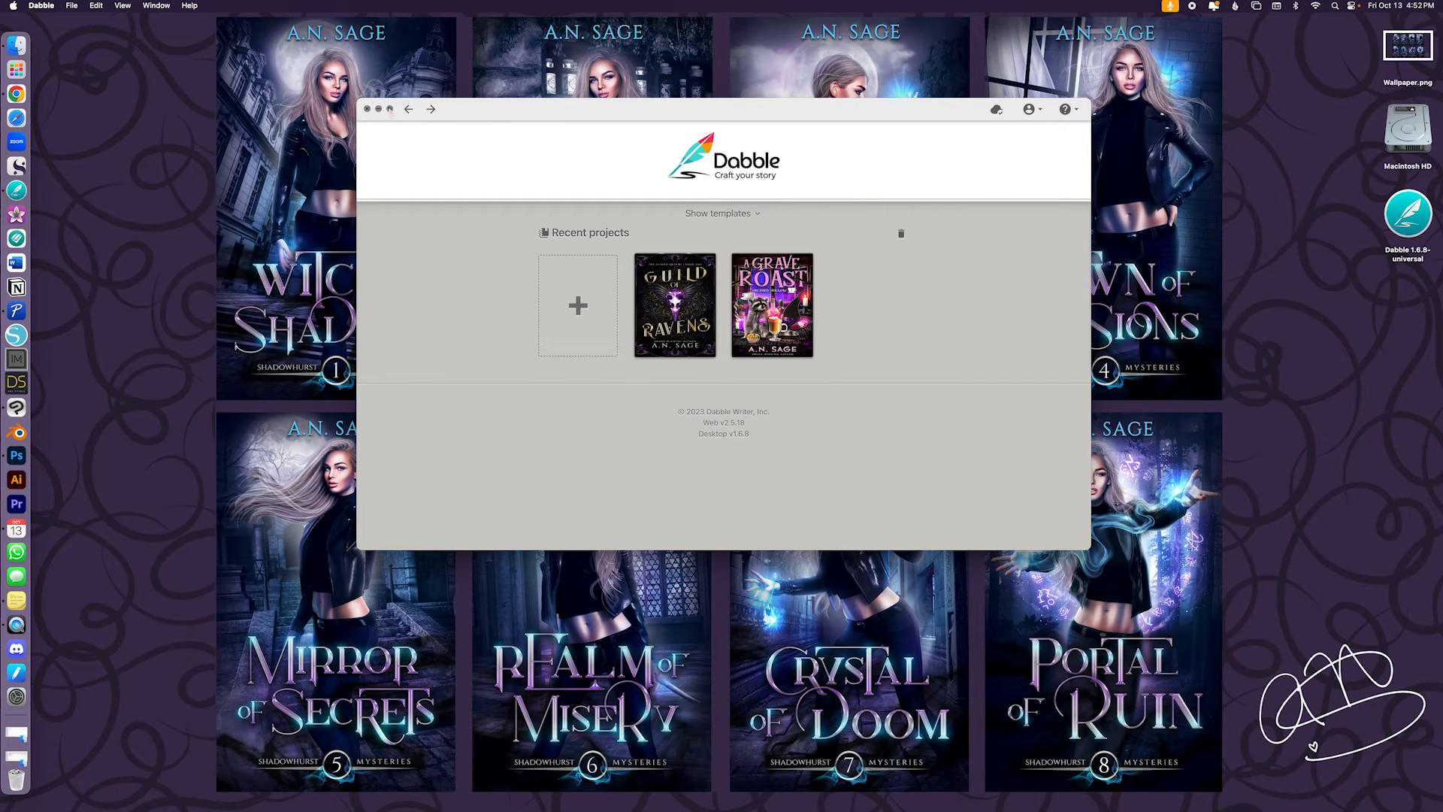
pyautogui.click(390, 109)
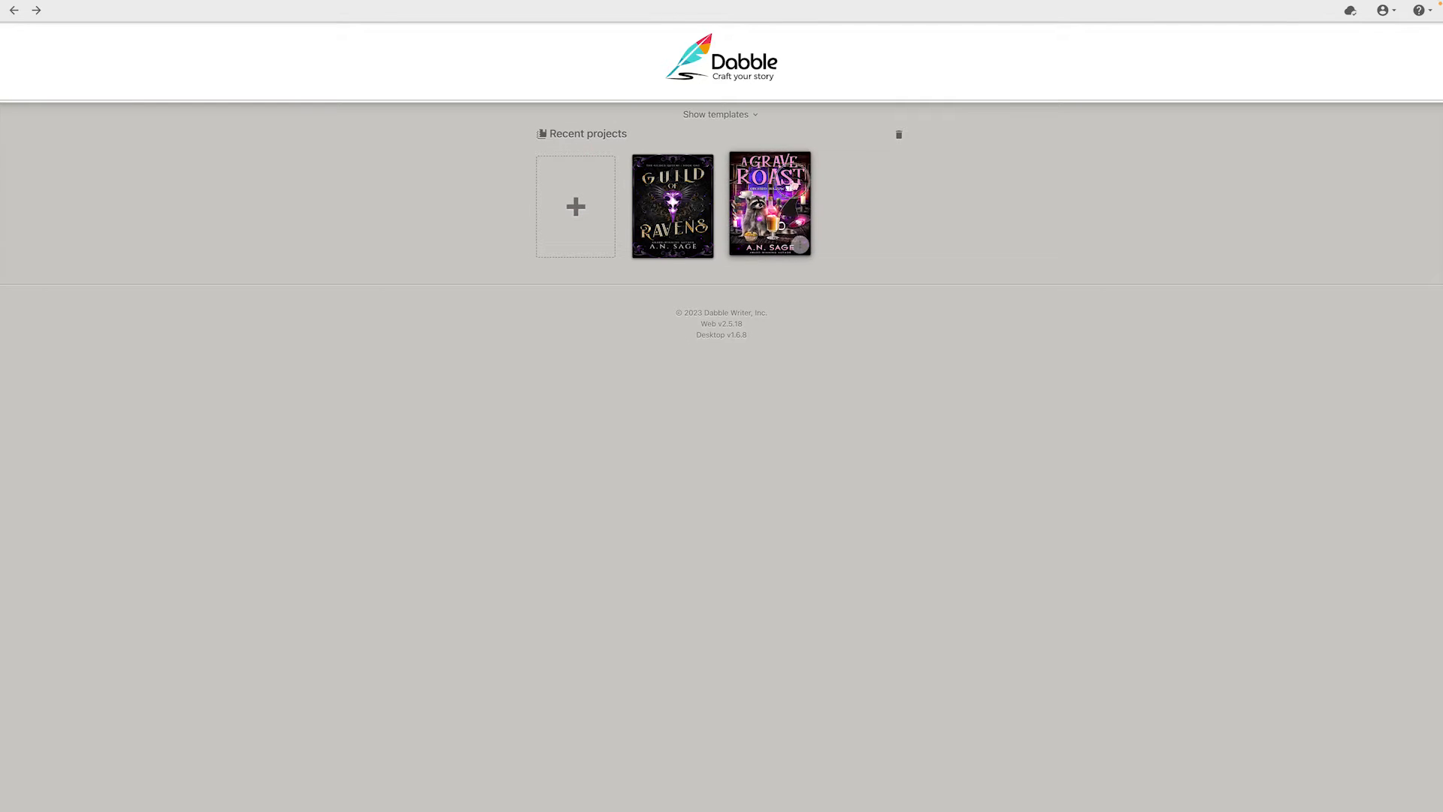
pyautogui.click(791, 185)
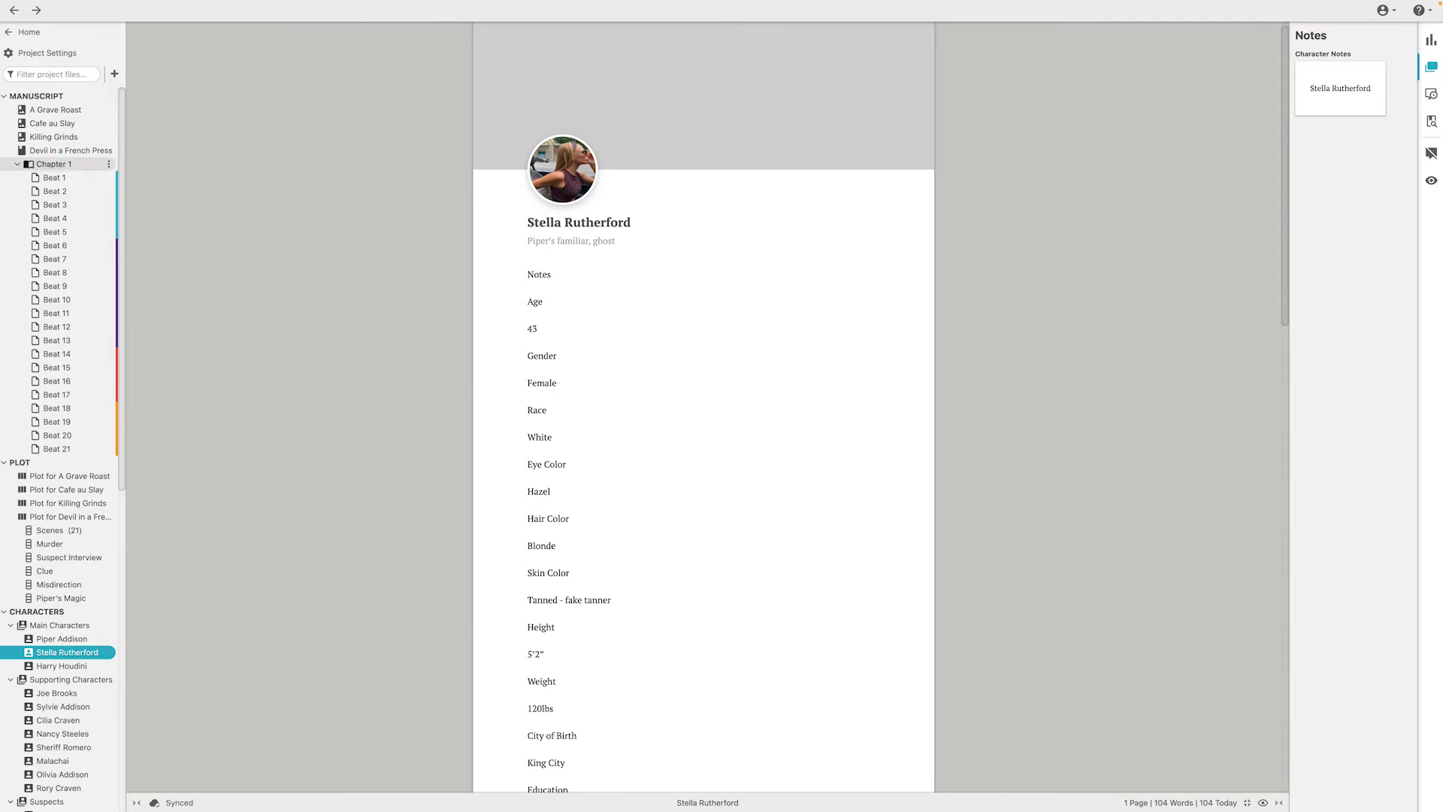
# Open the book A Grave Roast in the manuscript and collapse the contents of Devil in a French Press
pyautogui.click(22, 111)
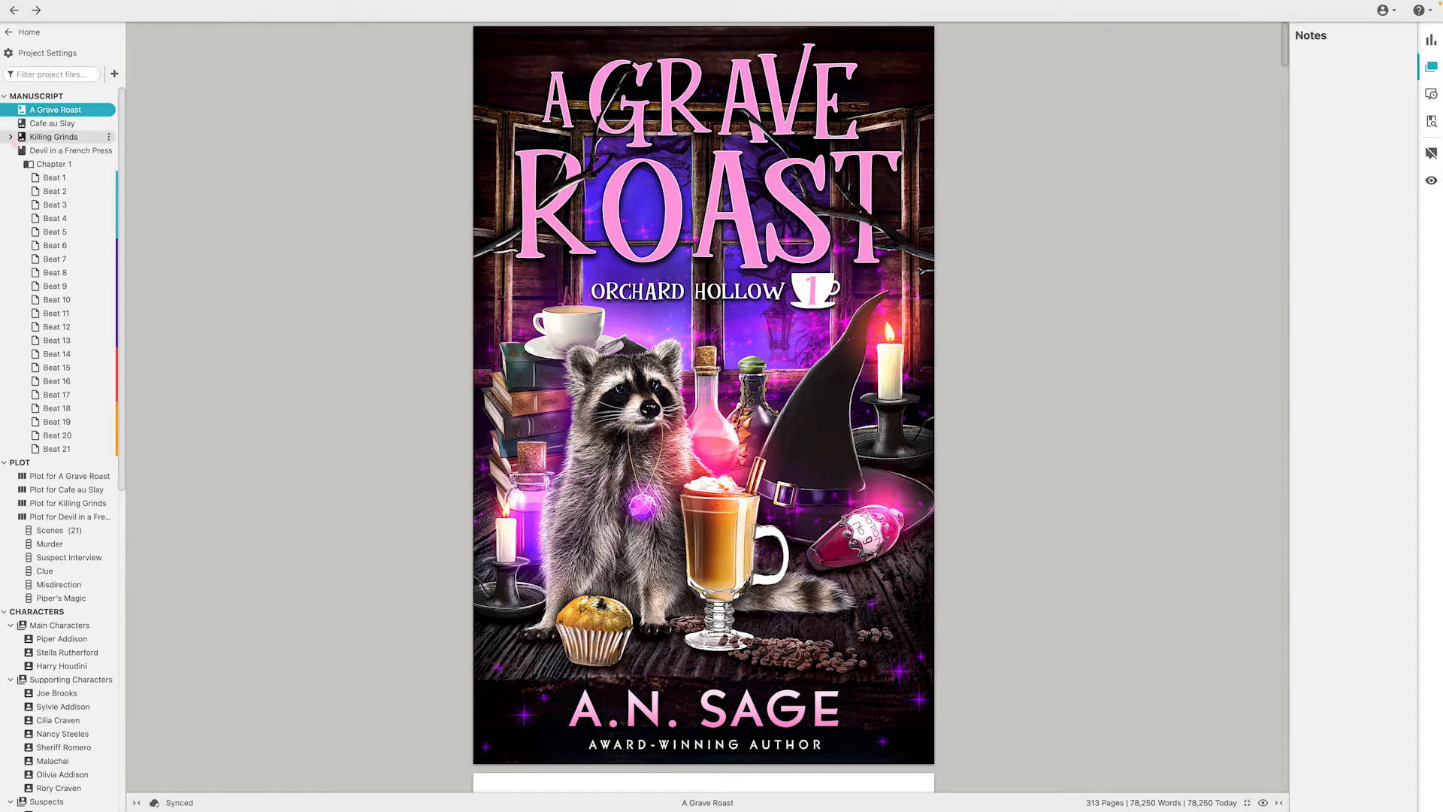
pyautogui.click(11, 151)
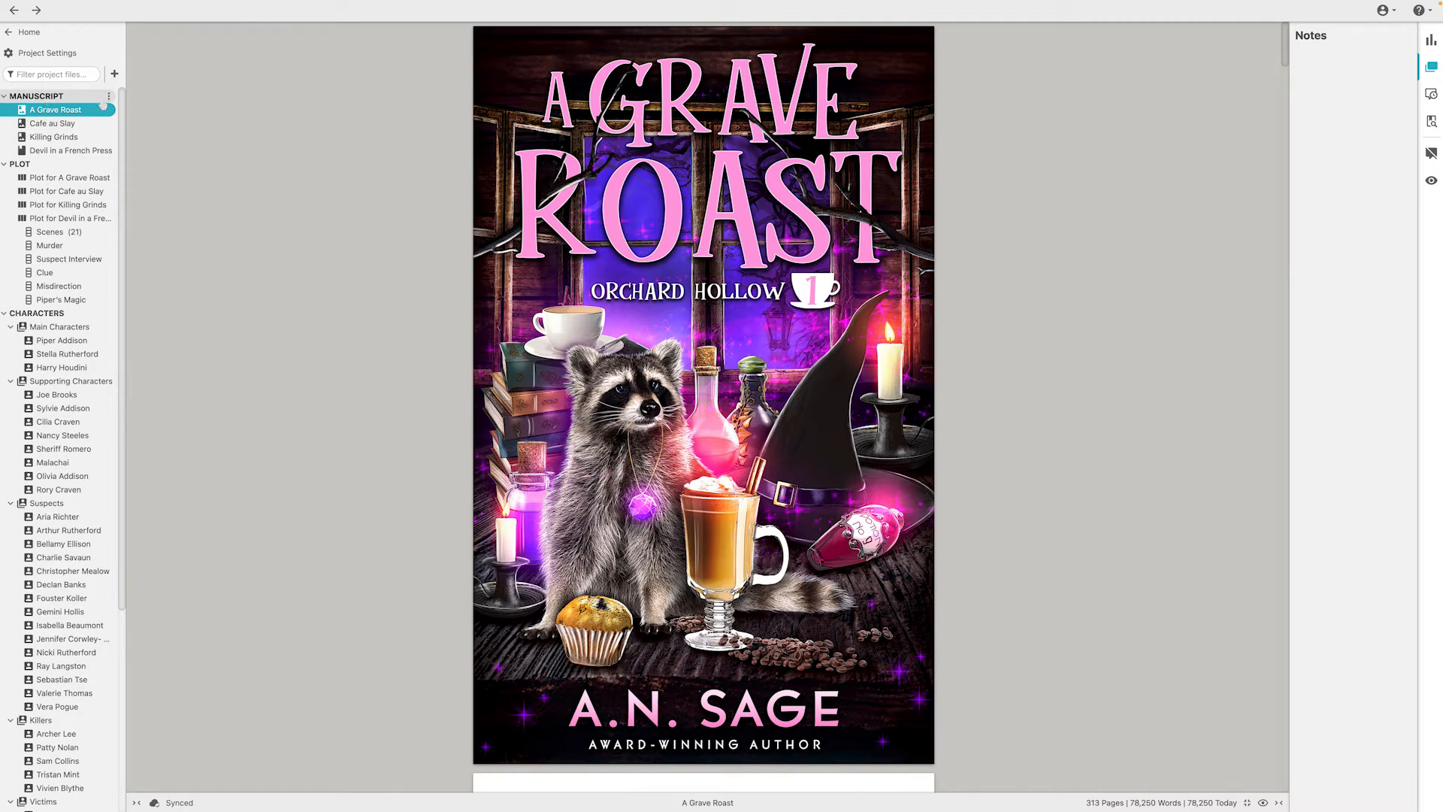
# Check the manuscript section's options for adding a book without creating one
pyautogui.click(109, 96)
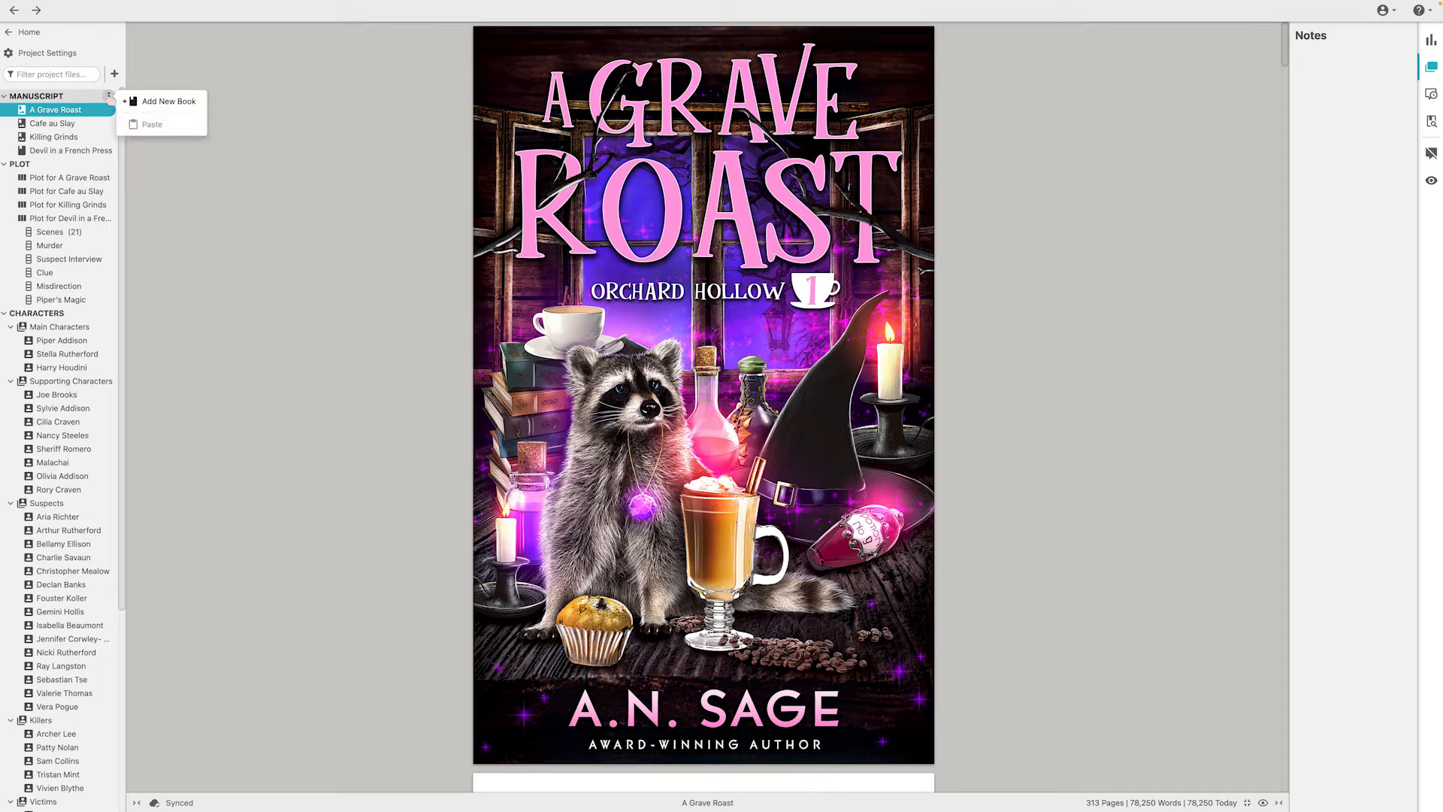
pyautogui.click(300, 69)
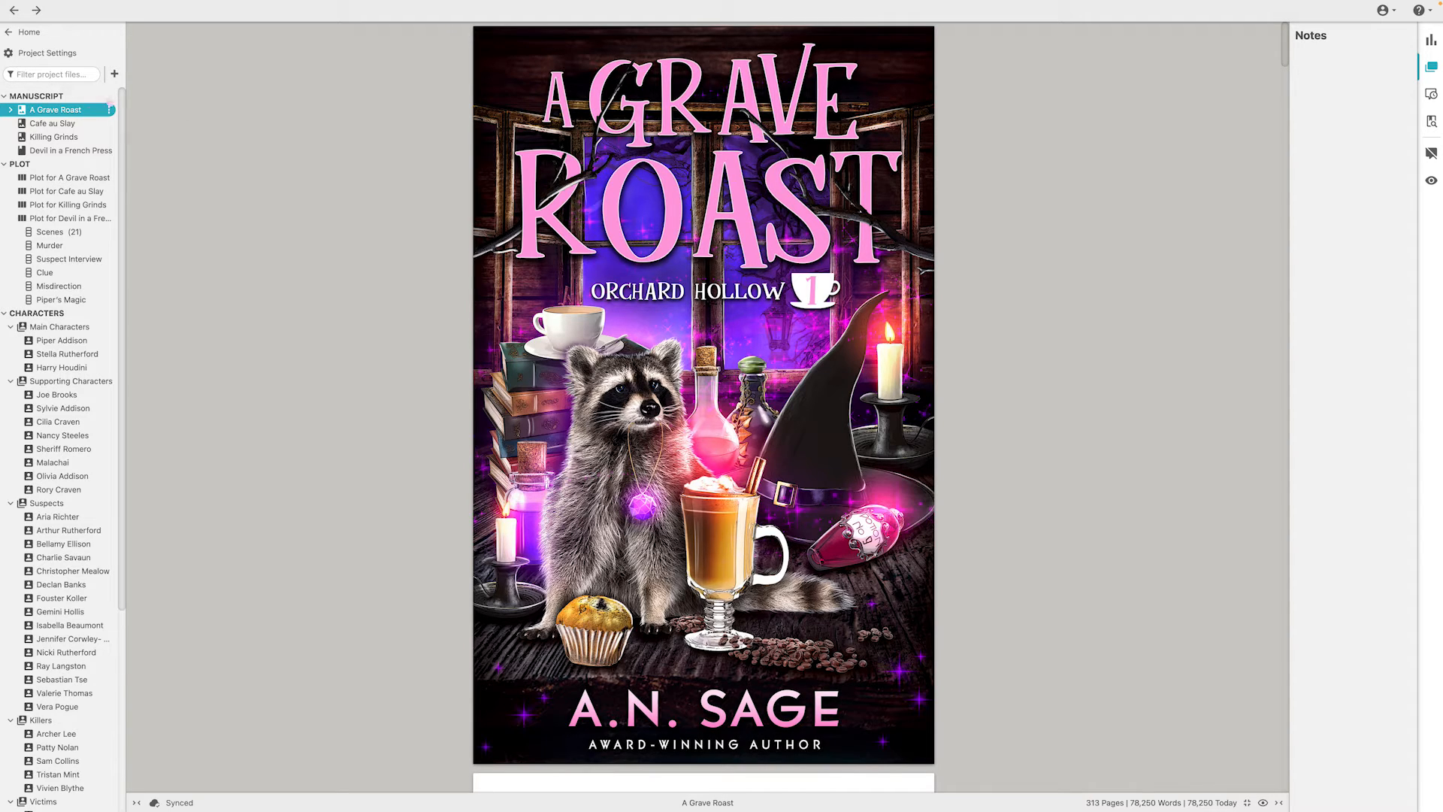
pyautogui.click(109, 96)
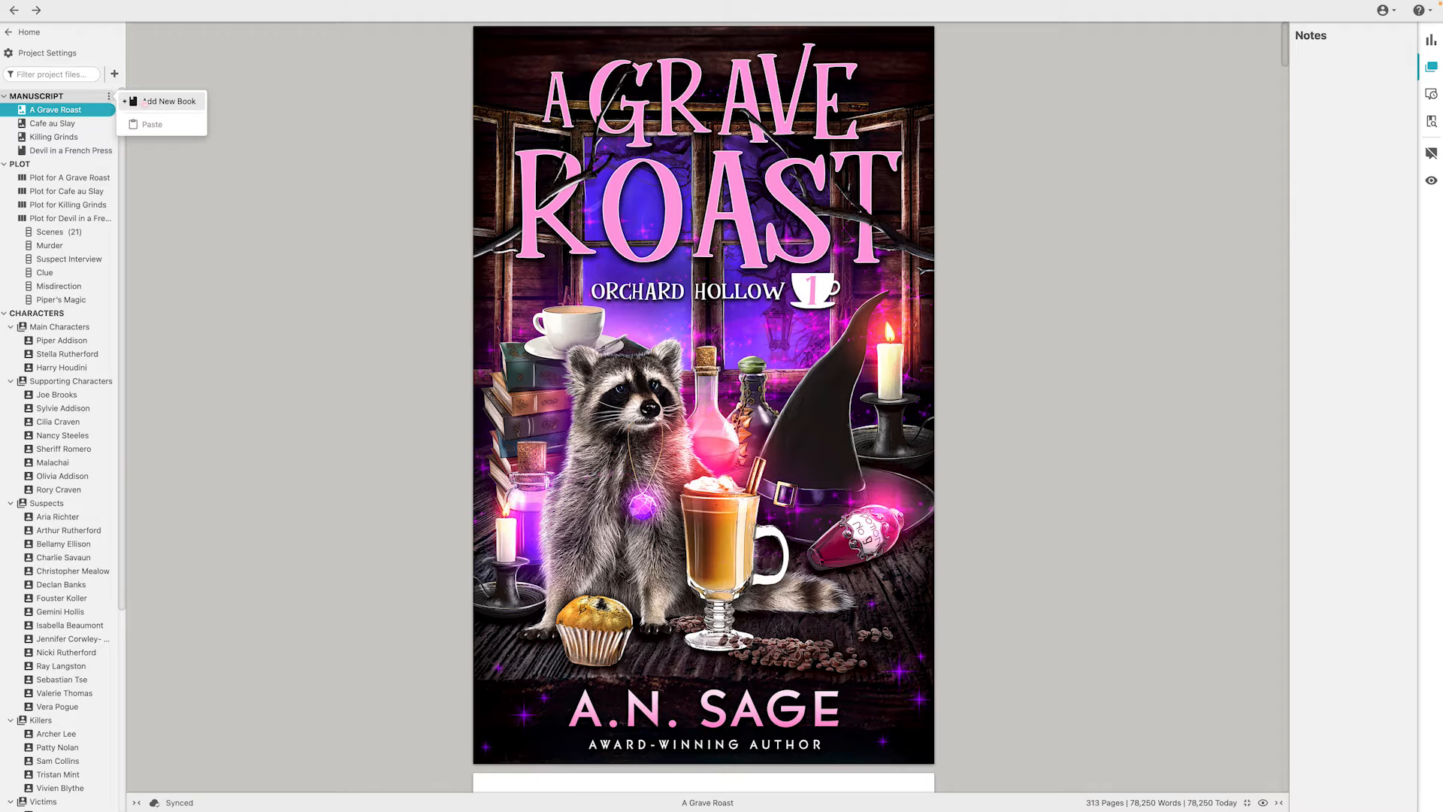
pyautogui.click(227, 171)
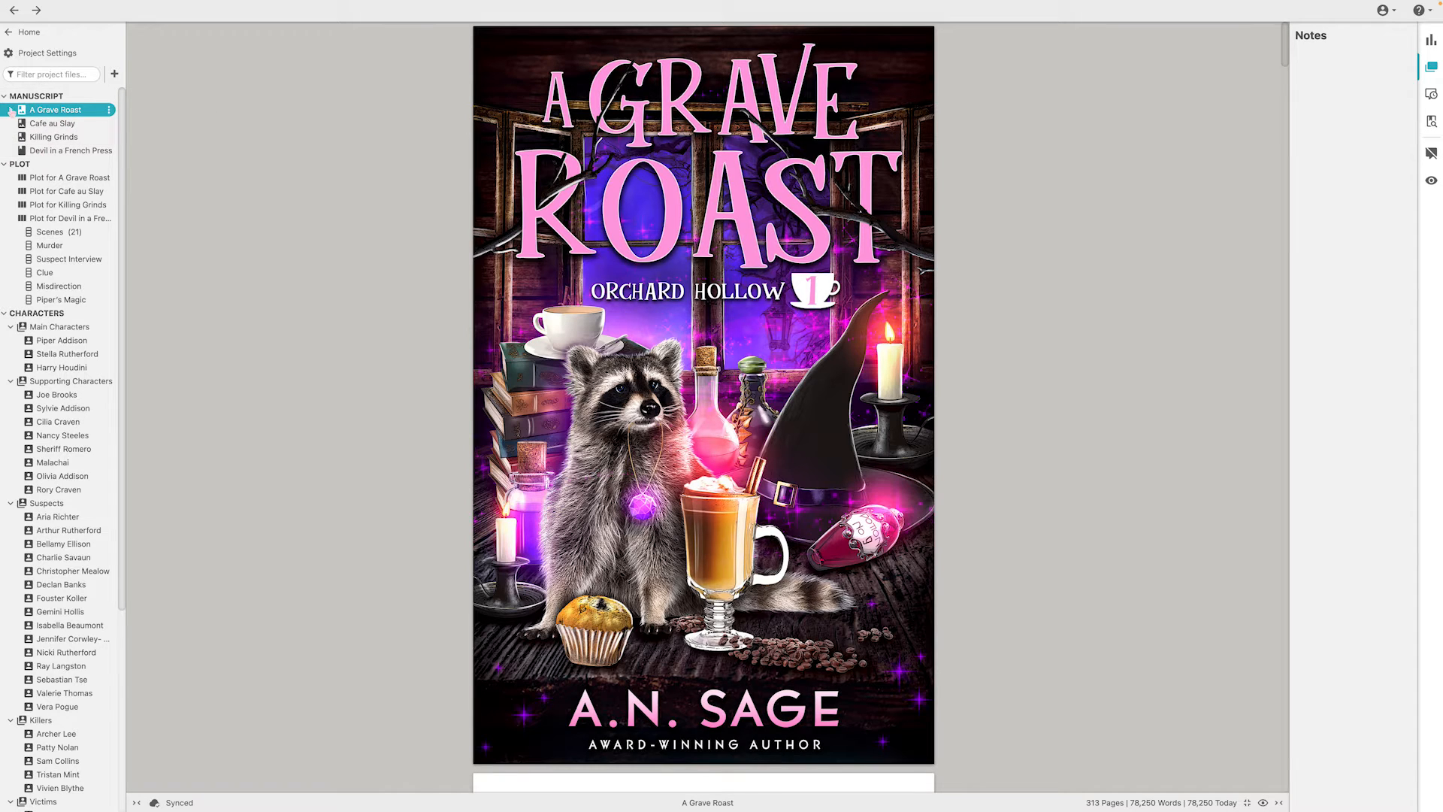
# Expand A Grave Roast and compare the full Chapter 1 view with the view of its single scene
pyautogui.click(11, 111)
pyautogui.click(60, 123)
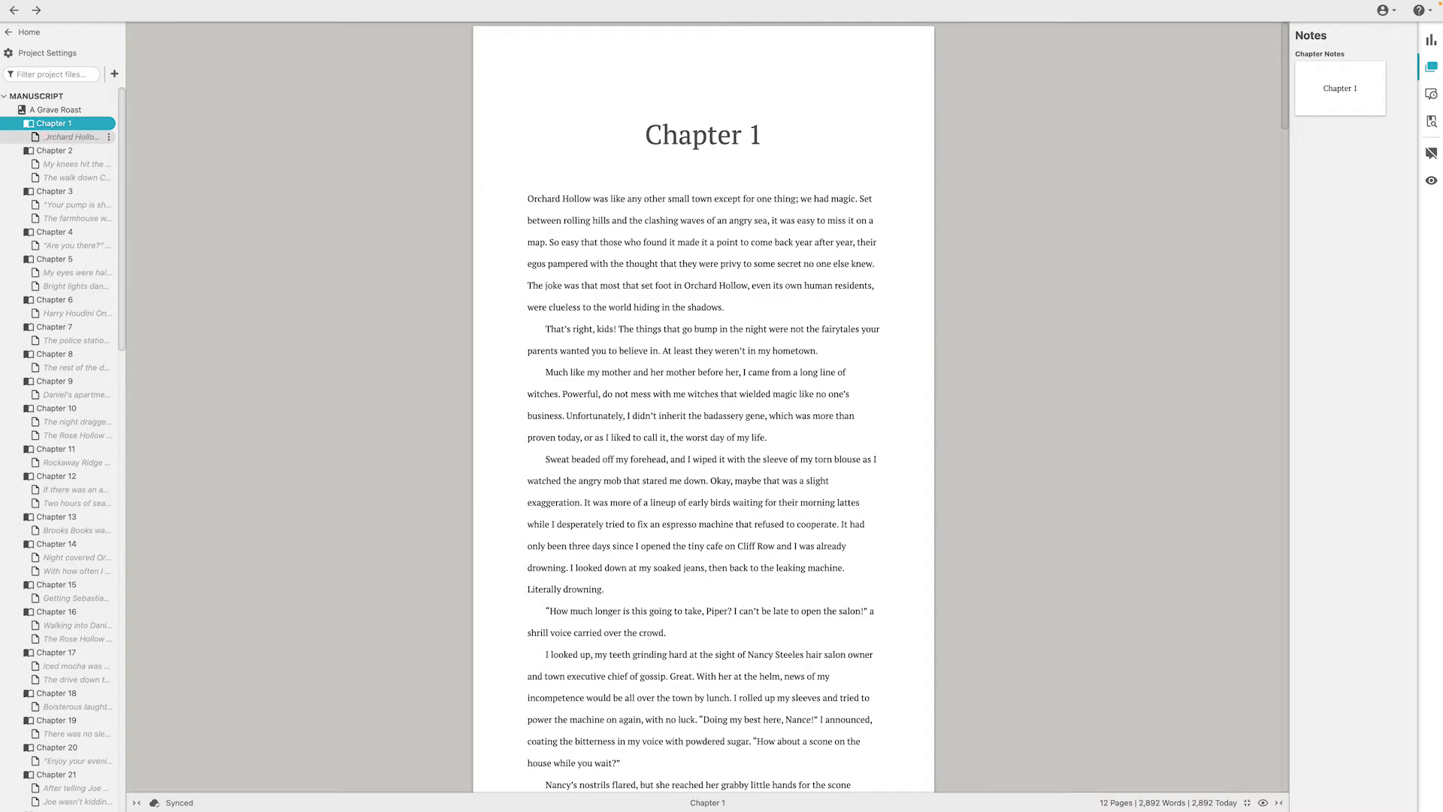
pyautogui.click(70, 140)
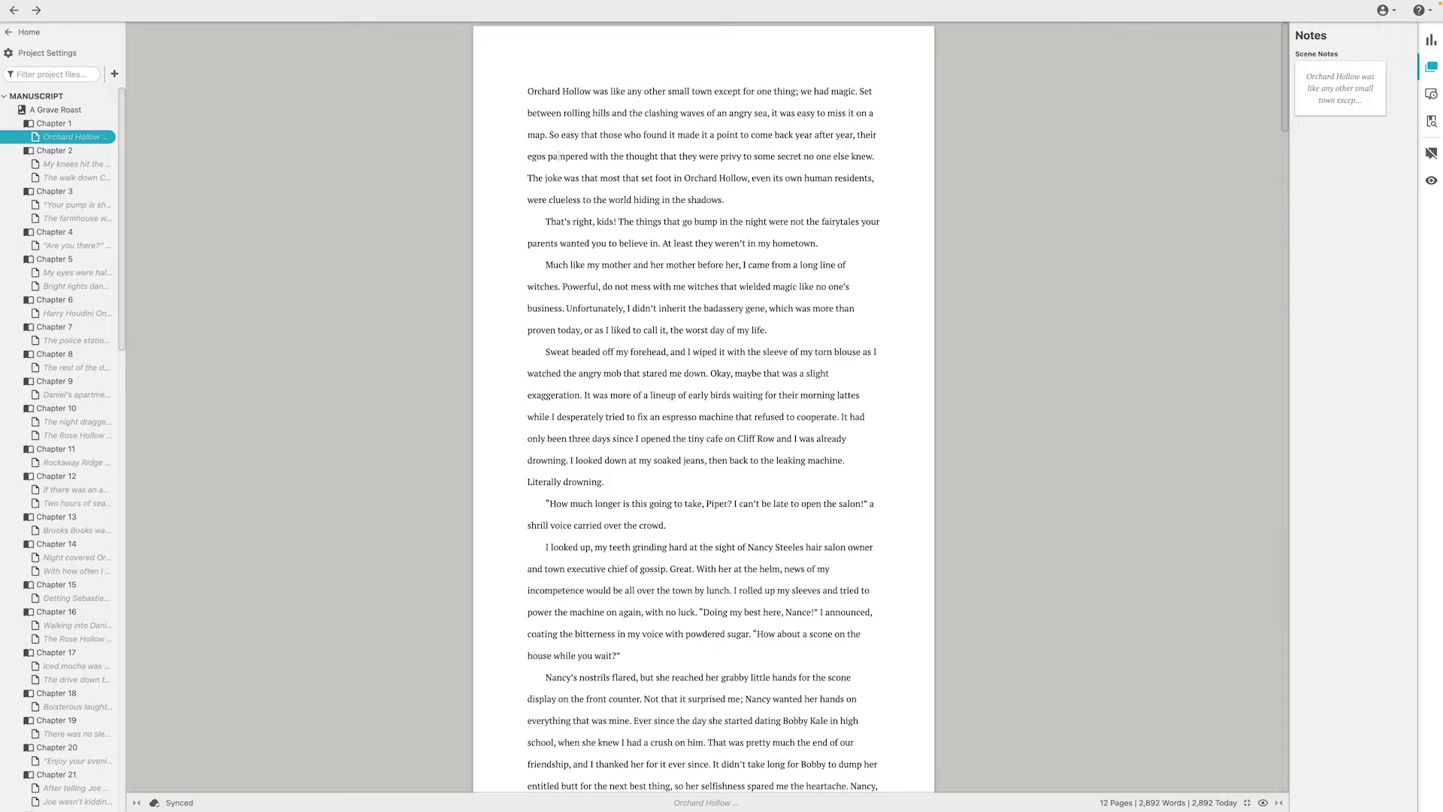
pyautogui.click(53, 124)
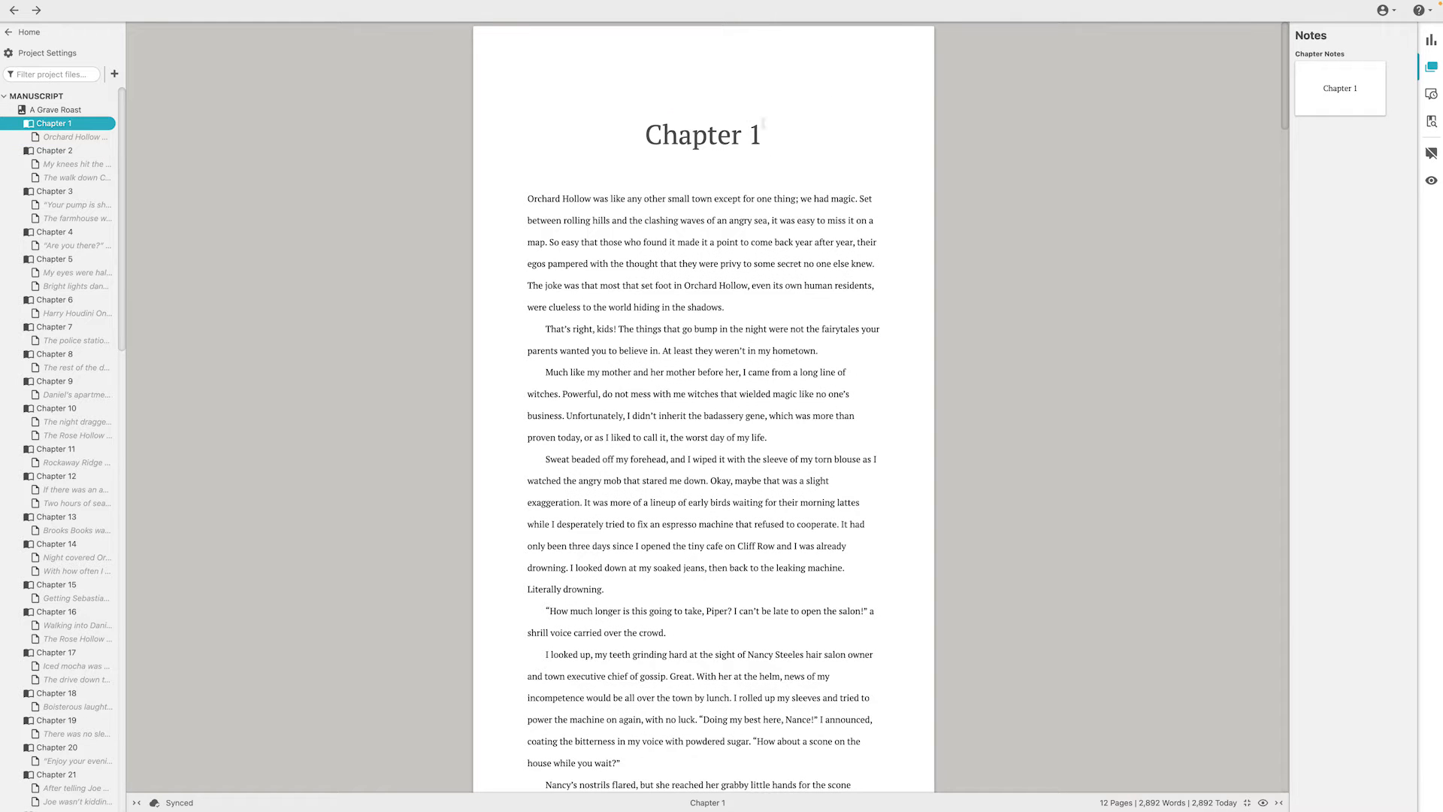
pyautogui.click(71, 137)
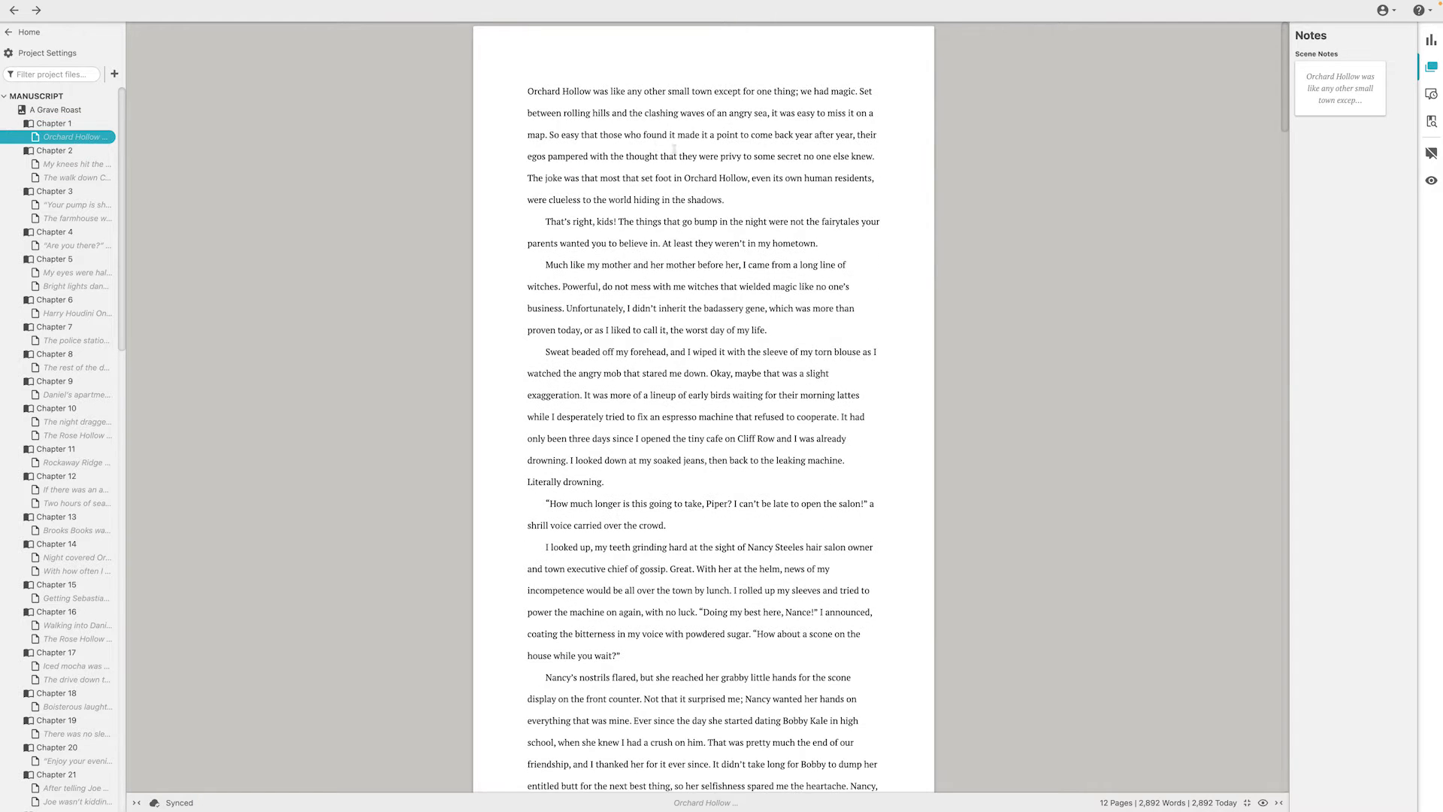
pyautogui.scroll(1, 746, 229)
# Open Chapter 1 as a whole and look through its text
pyautogui.click(55, 123)
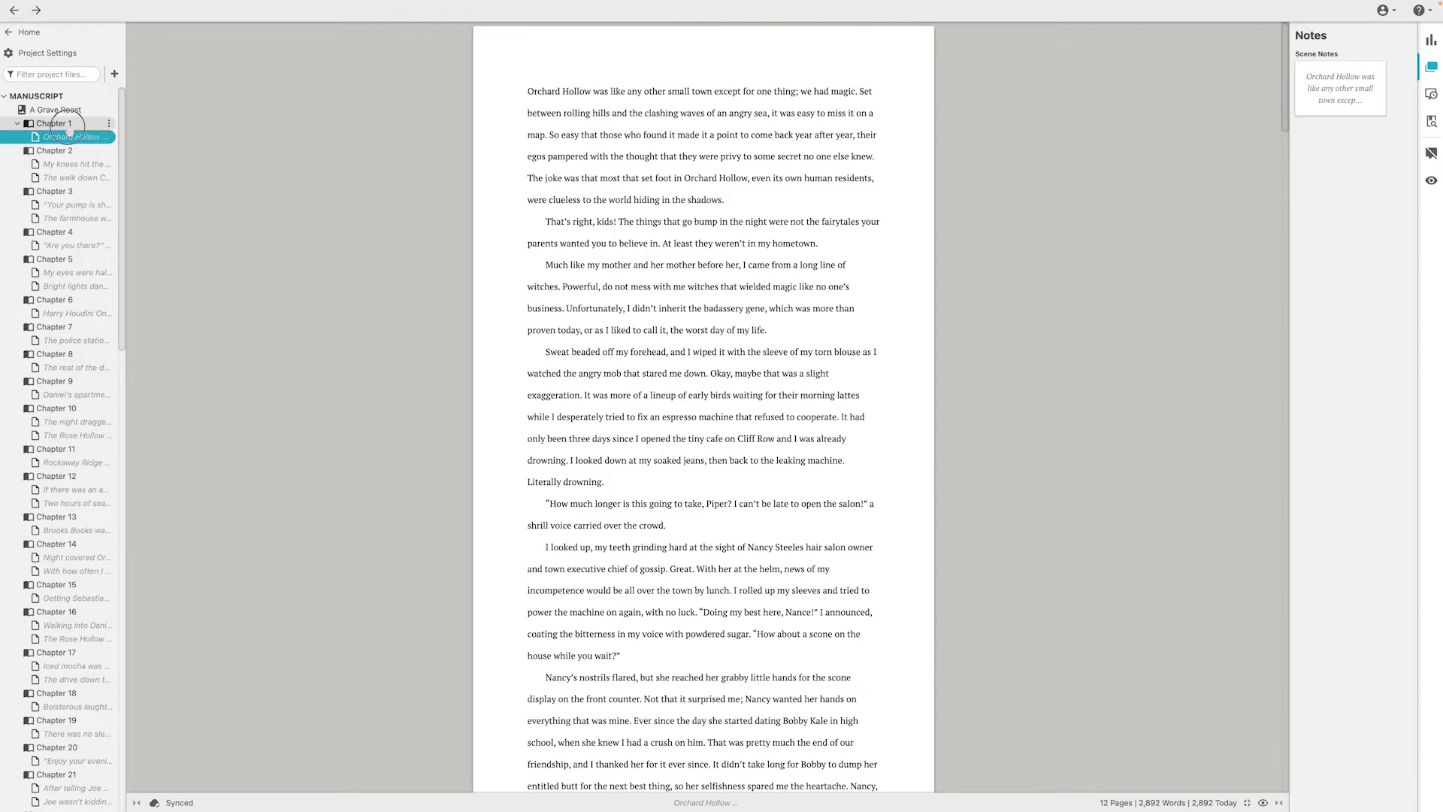
pyautogui.scroll(-5, 757, 318)
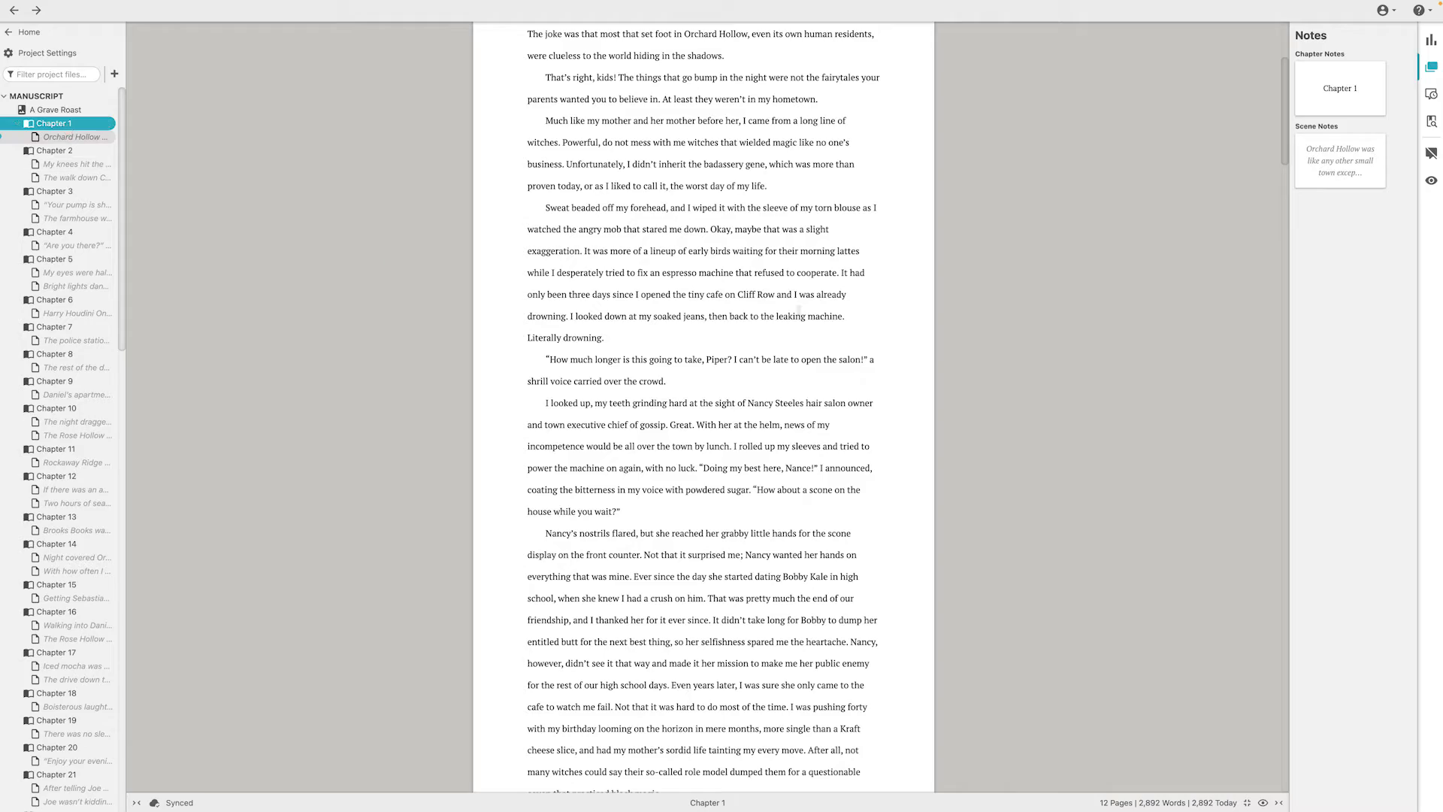
pyautogui.scroll(-7, 283, 167)
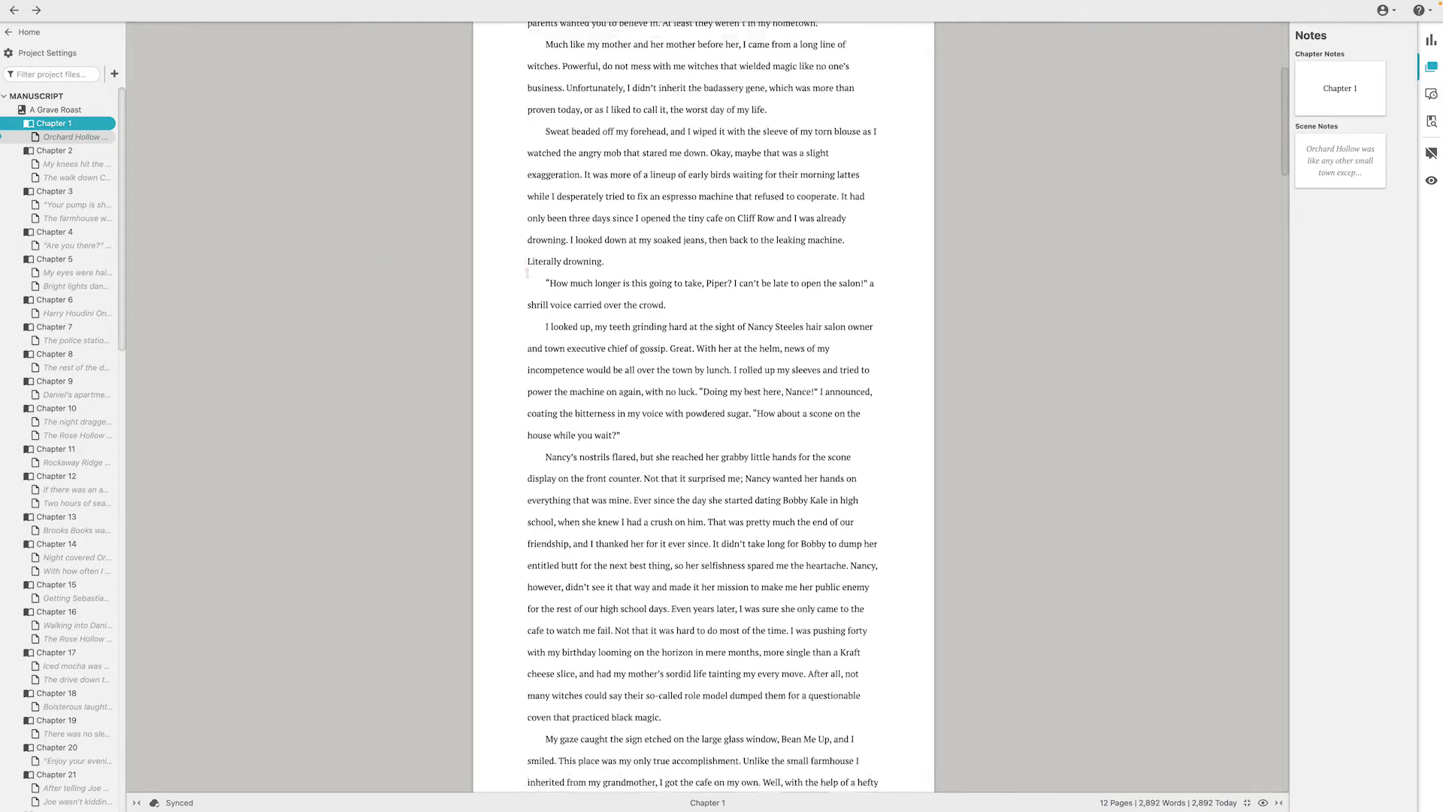
pyautogui.scroll(-20, 742, 386)
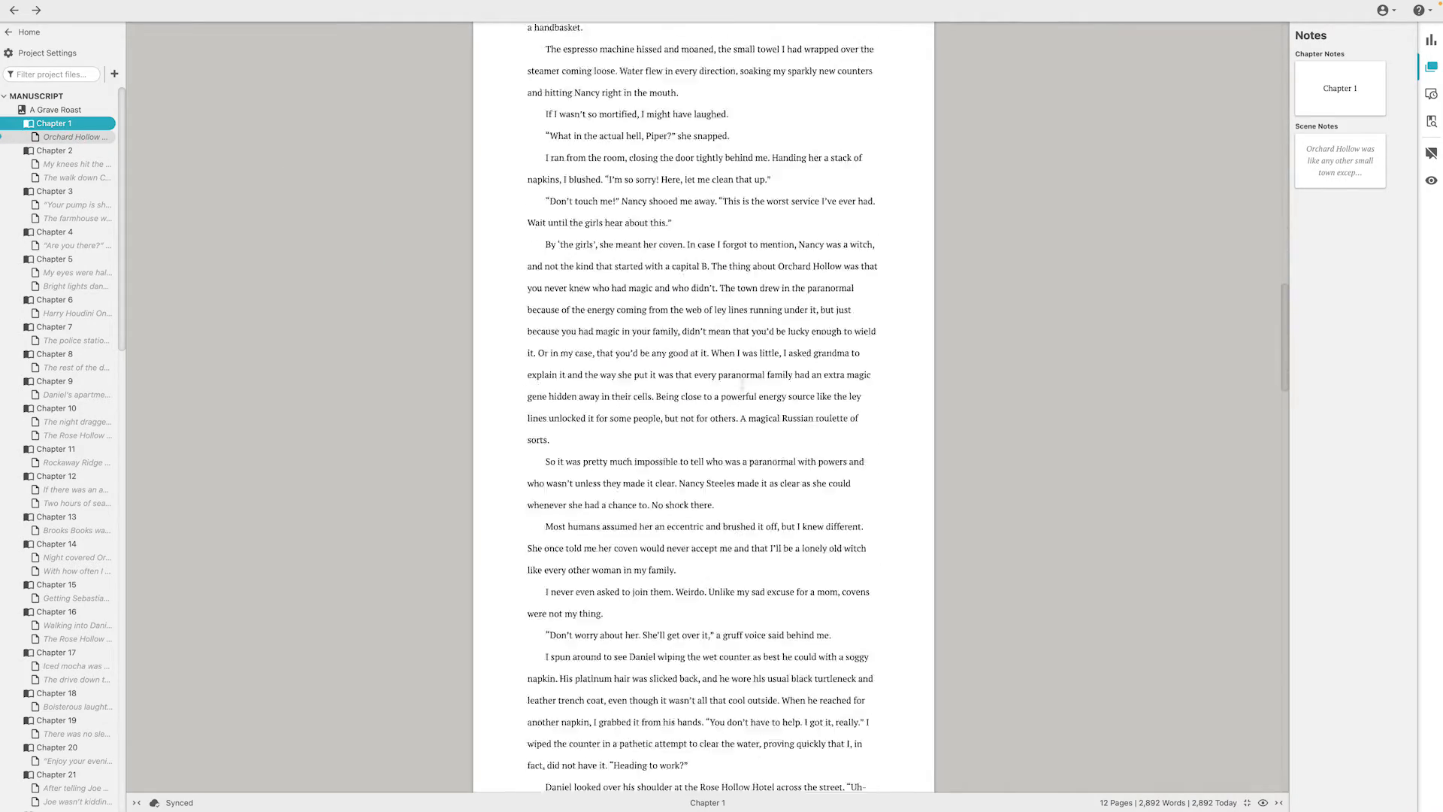
pyautogui.scroll(9, 742, 387)
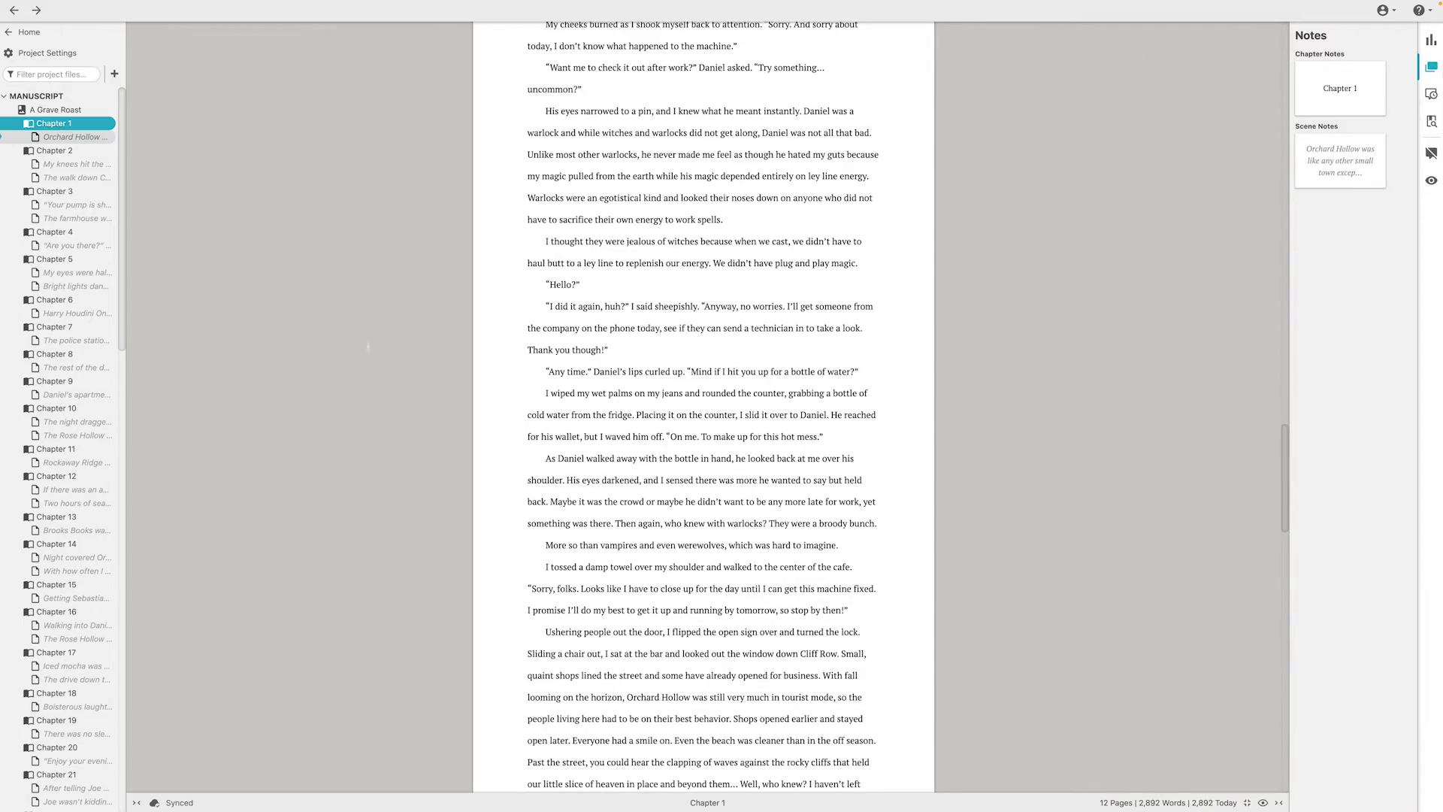
# View both scenes of Chapter 2 and look at the note card of the first scene
pyautogui.click(78, 165)
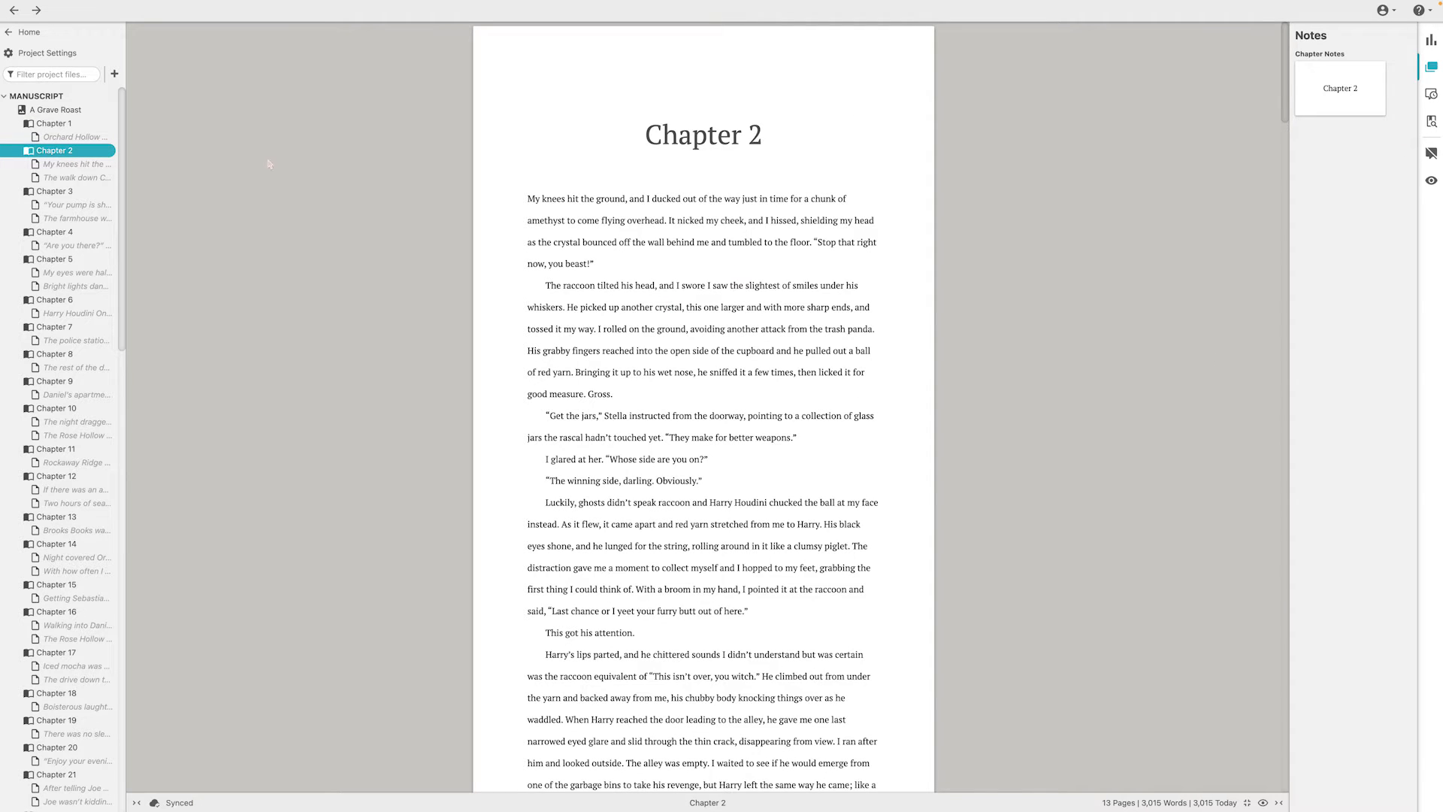
pyautogui.click(64, 178)
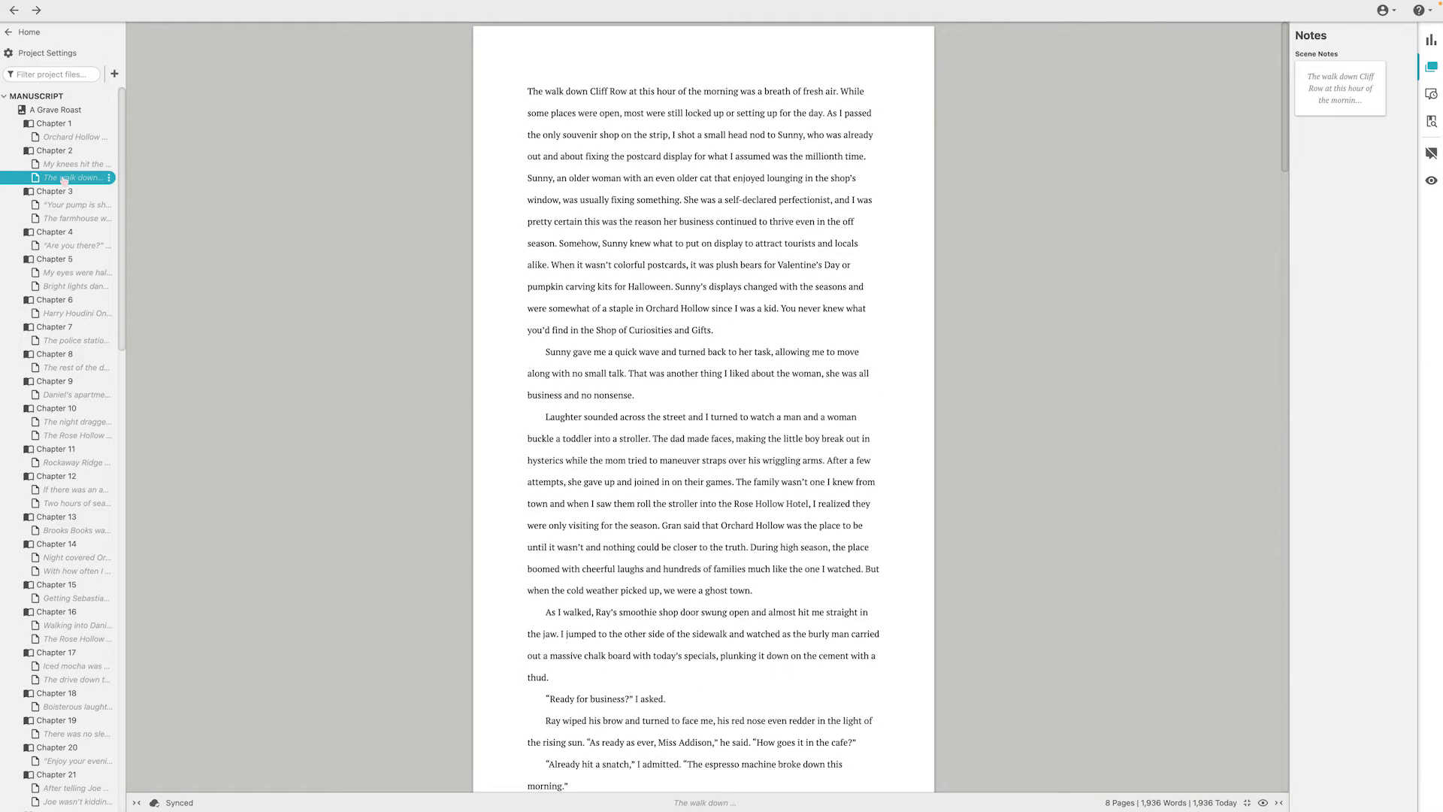
pyautogui.click(68, 164)
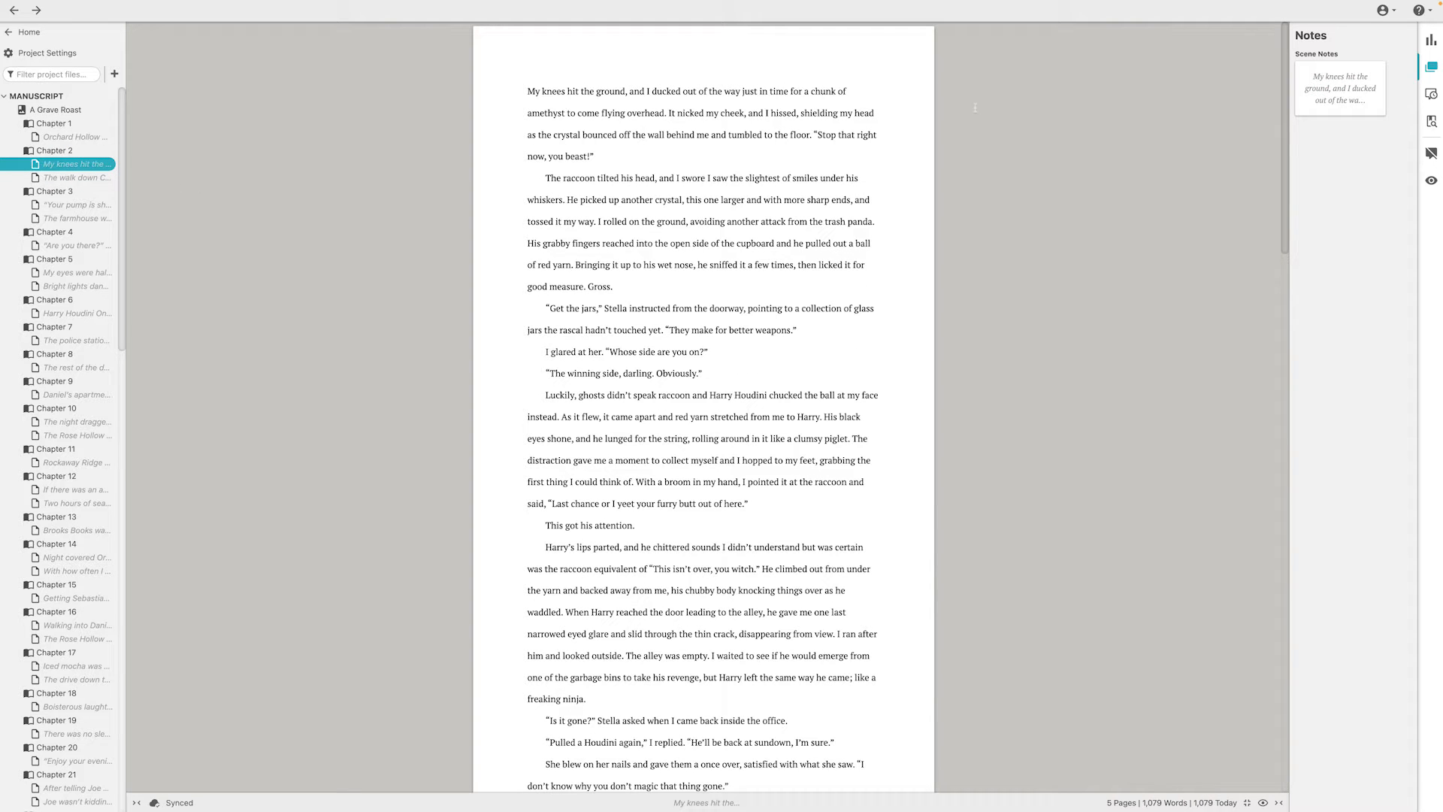
pyautogui.click(1312, 102)
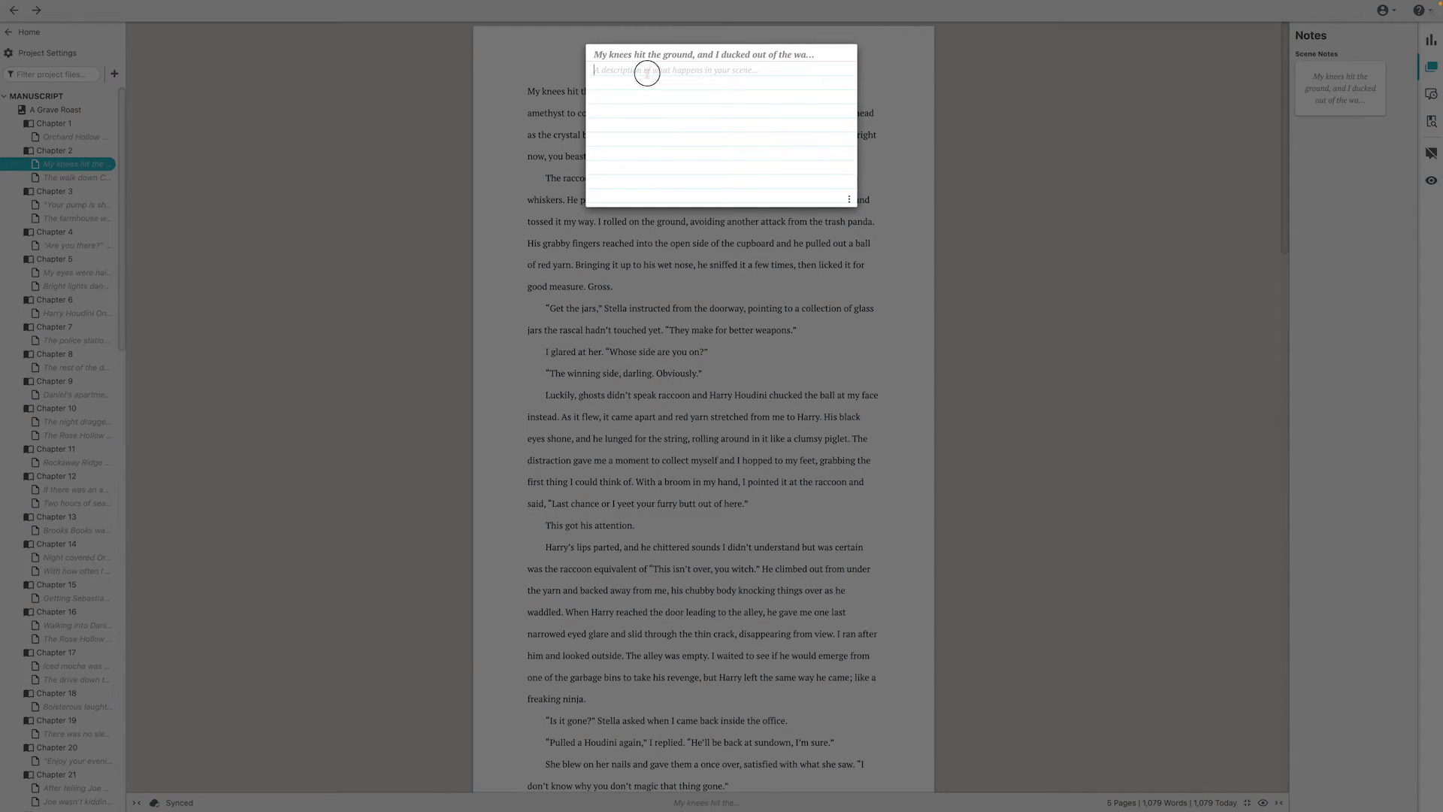
pyautogui.click(1039, 88)
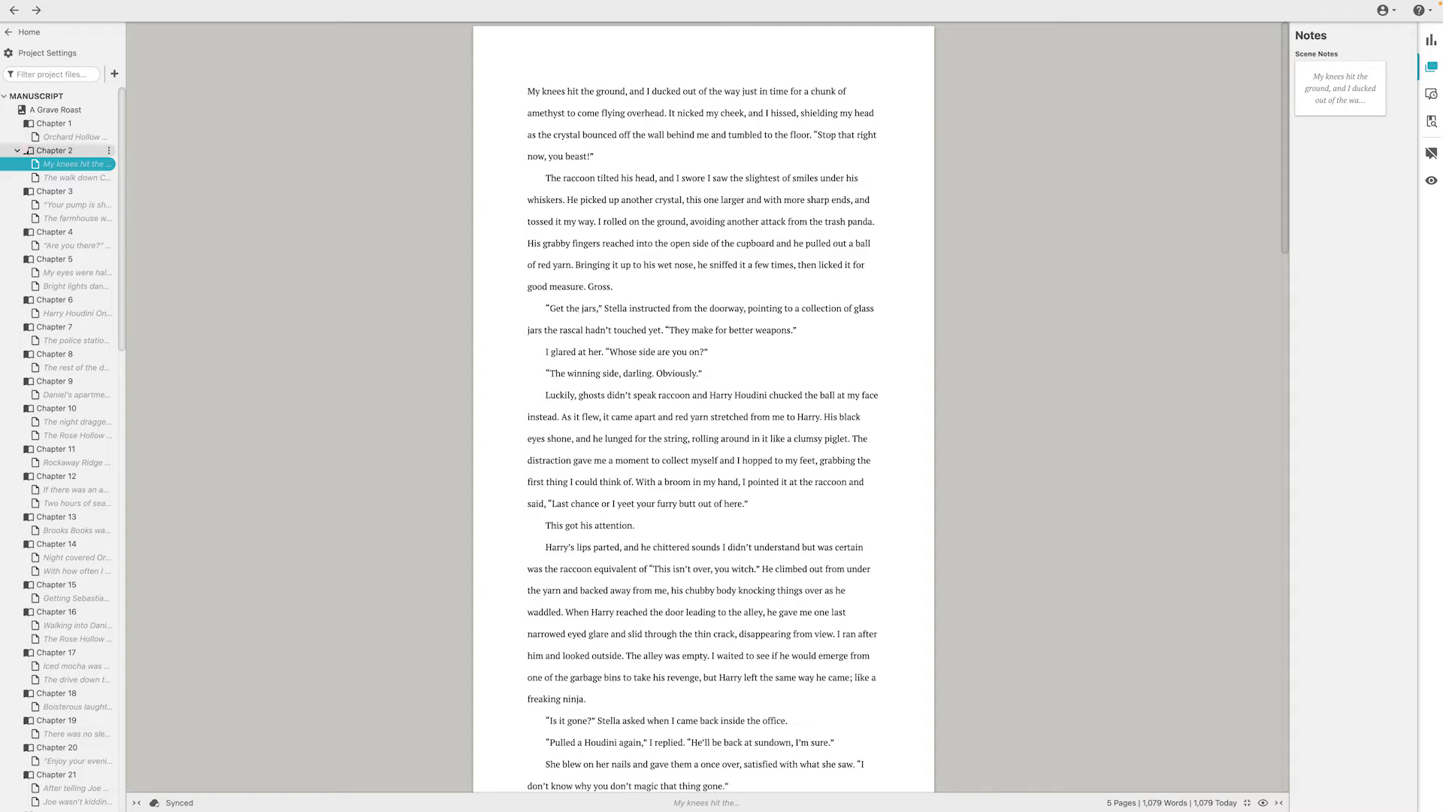
# Collapse the chapters of A Grave Roast and review the actions available for the book
pyautogui.click(6, 97)
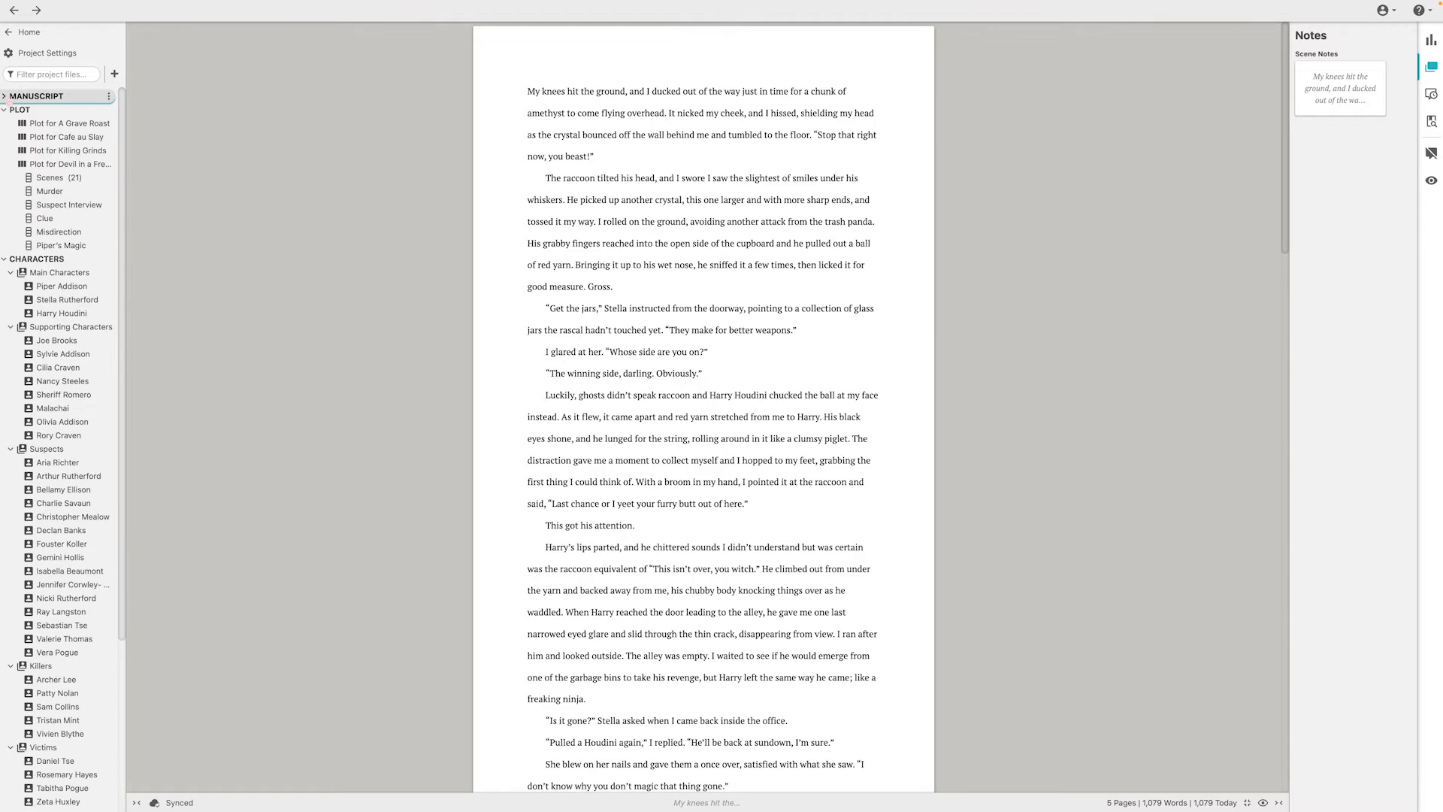
pyautogui.click(6, 96)
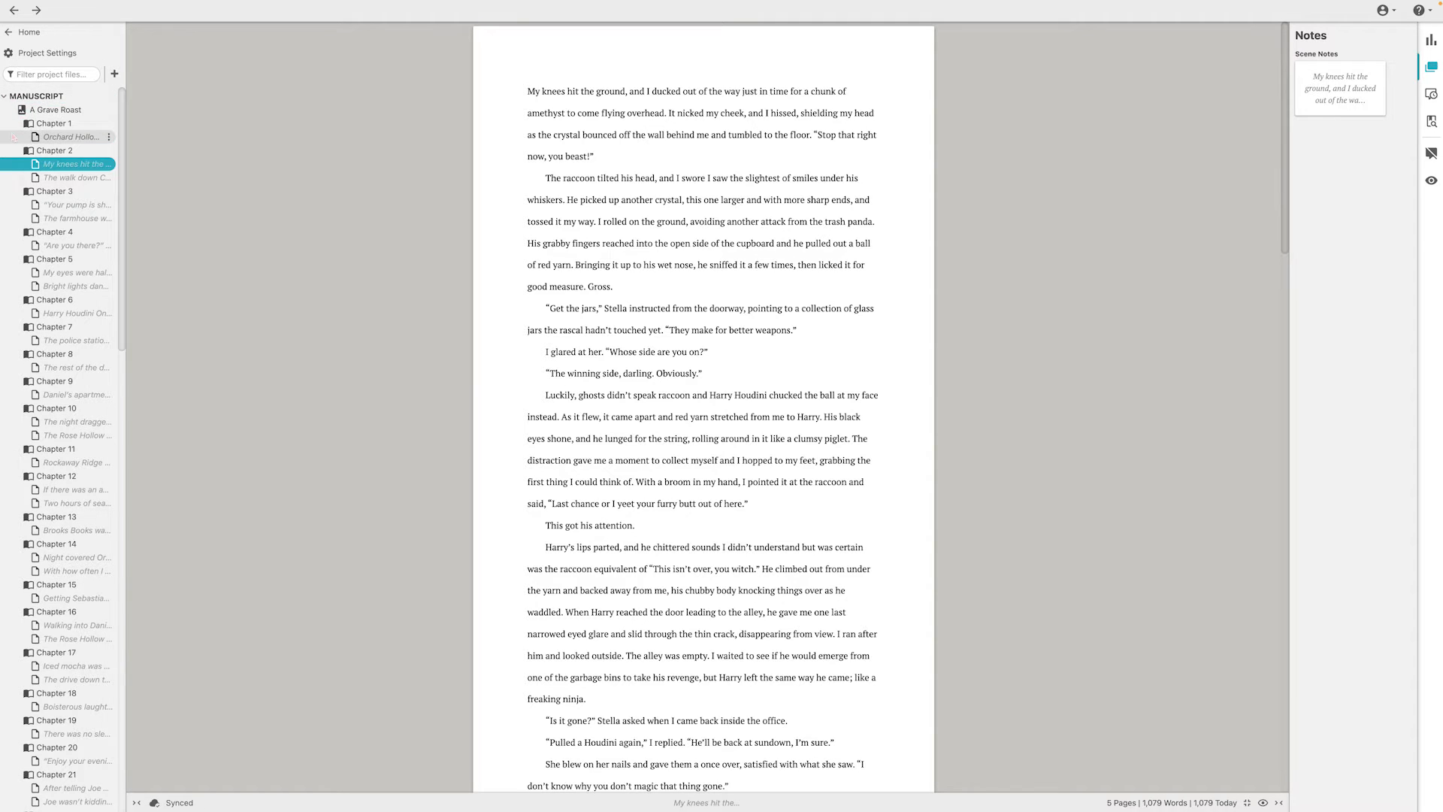
pyautogui.click(11, 110)
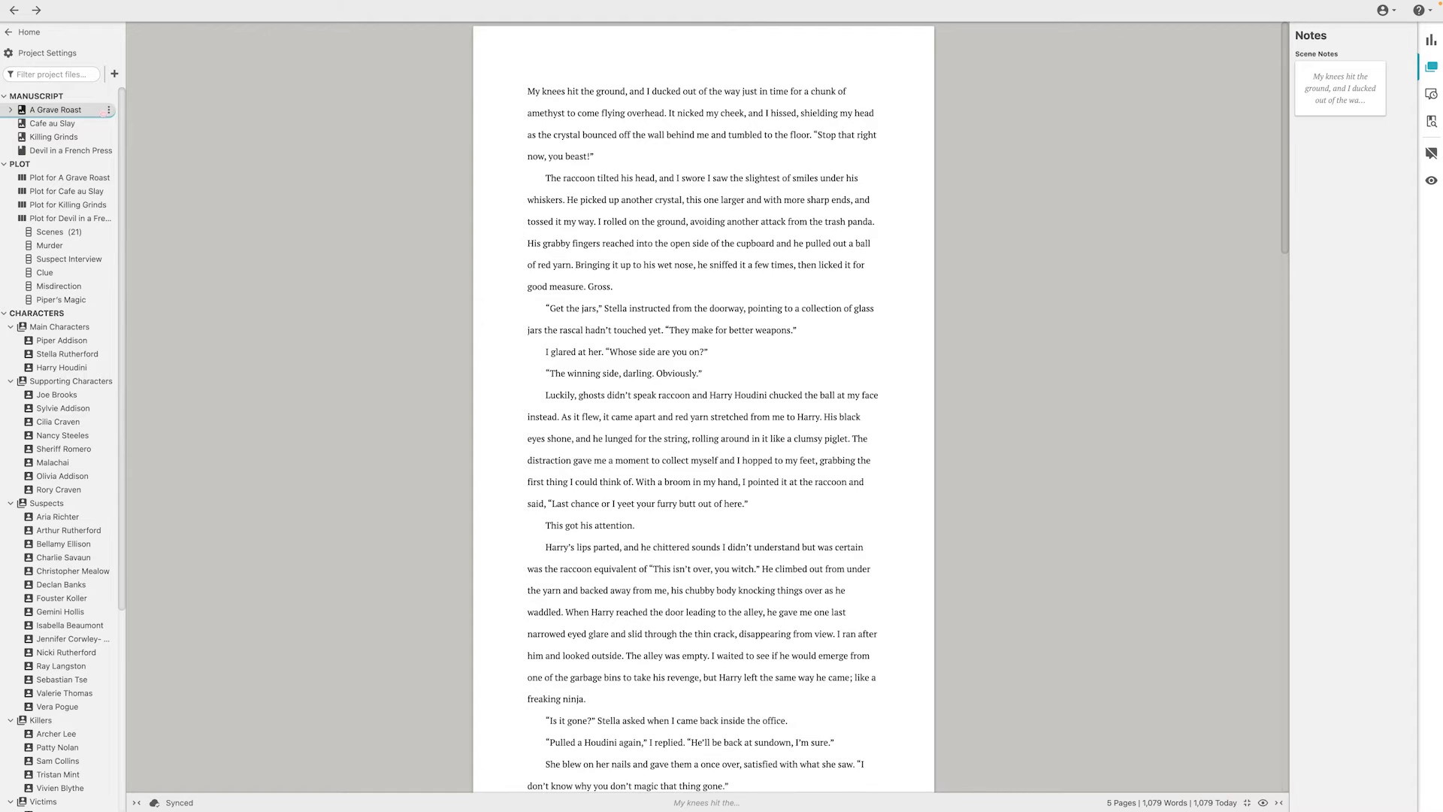
pyautogui.click(109, 110)
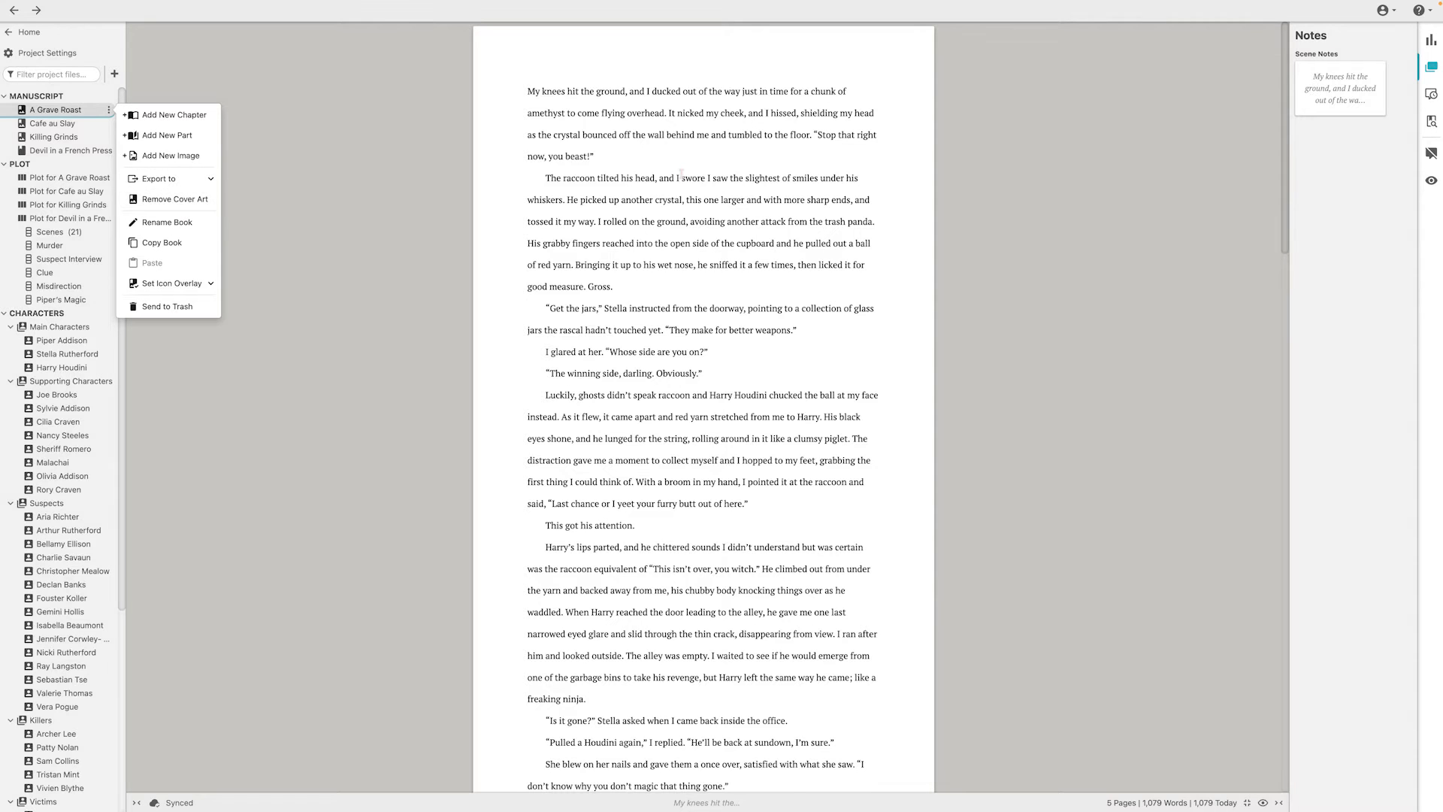
pyautogui.click(682, 178)
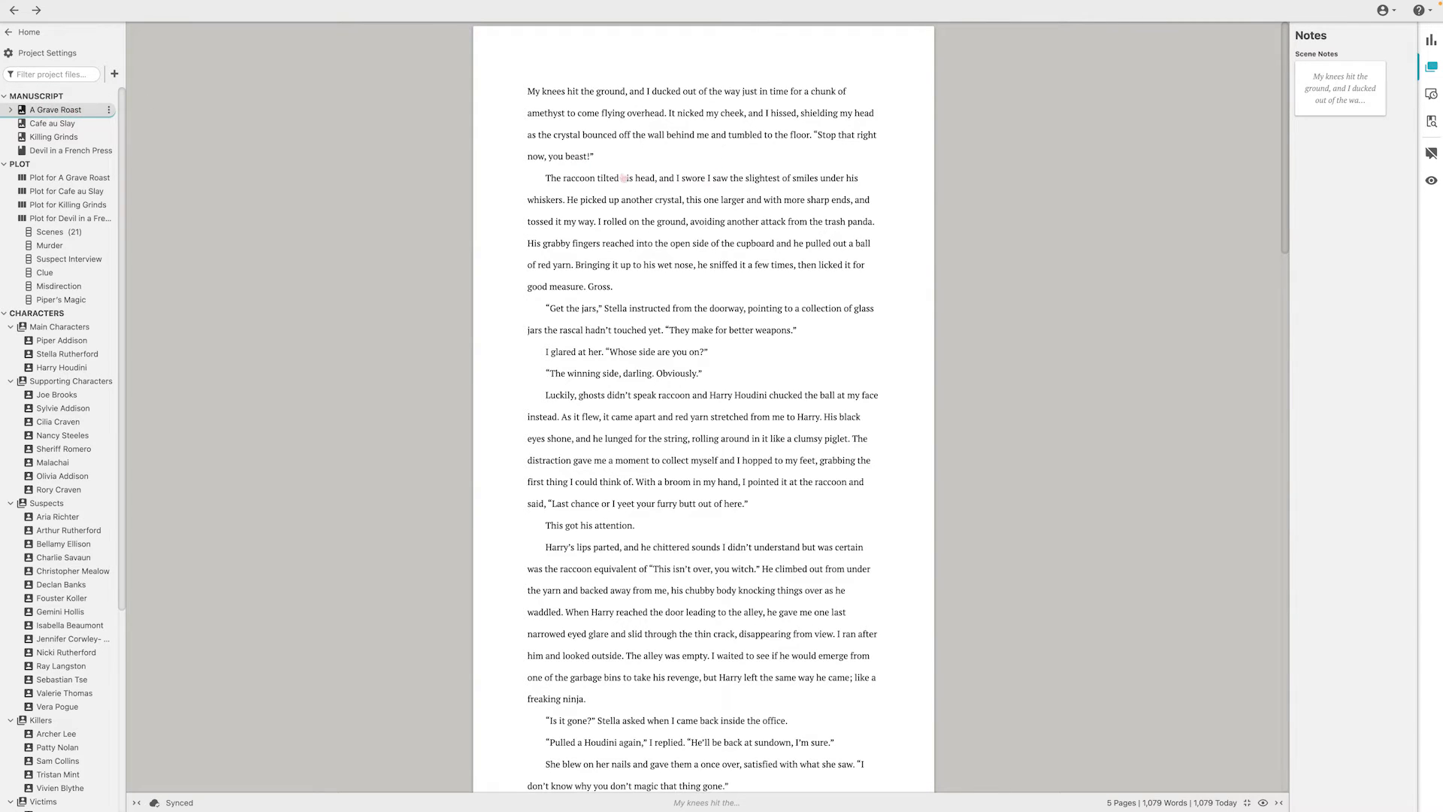
# Open A Grave Roast and view its cover and title page
pyautogui.click(55, 110)
pyautogui.scroll(-3, 877, 381)
pyautogui.scroll(-5, 877, 381)
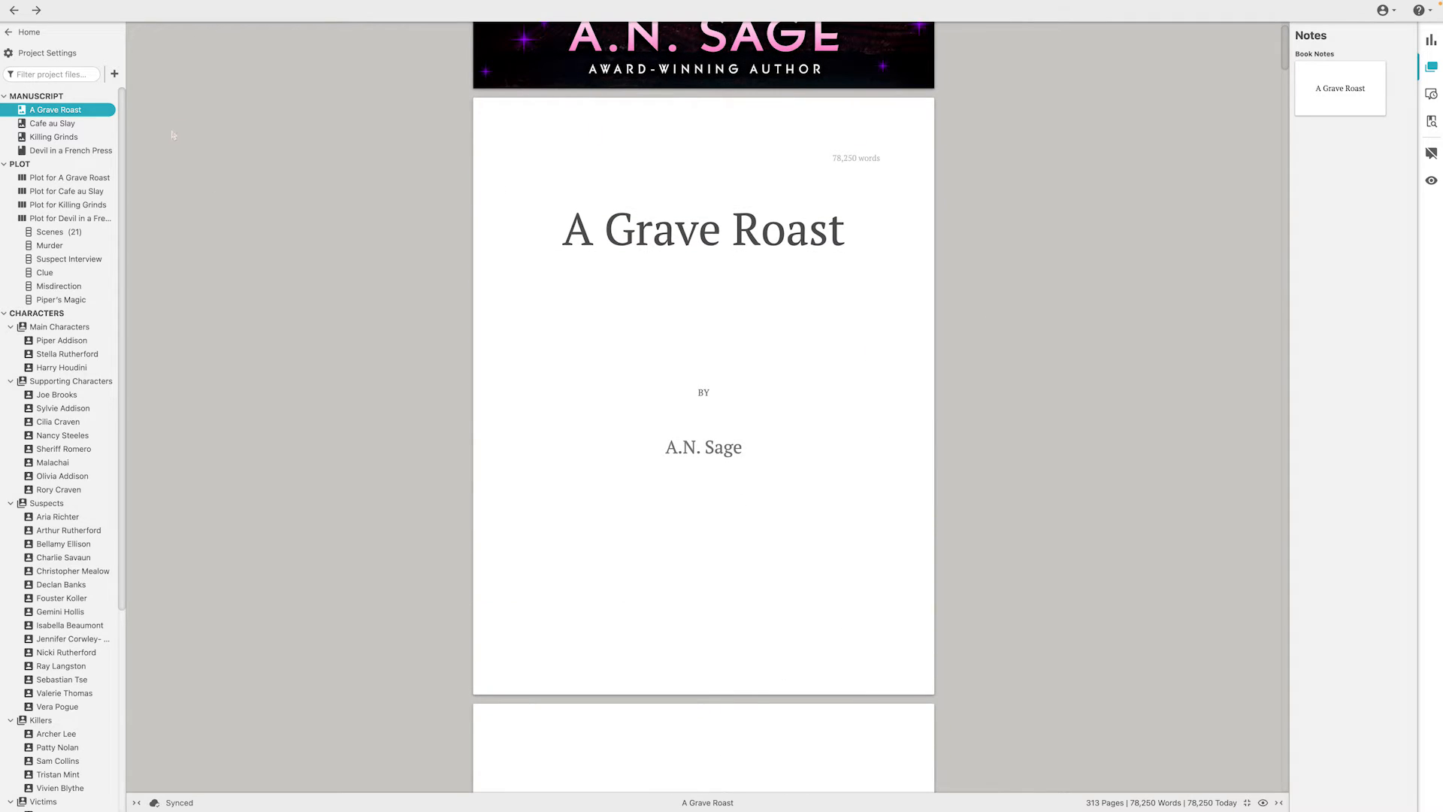
# Review the Word export options for A Grave Roast, trying both formats and a few-chapters export, and close them without exporting
pyautogui.click(109, 110)
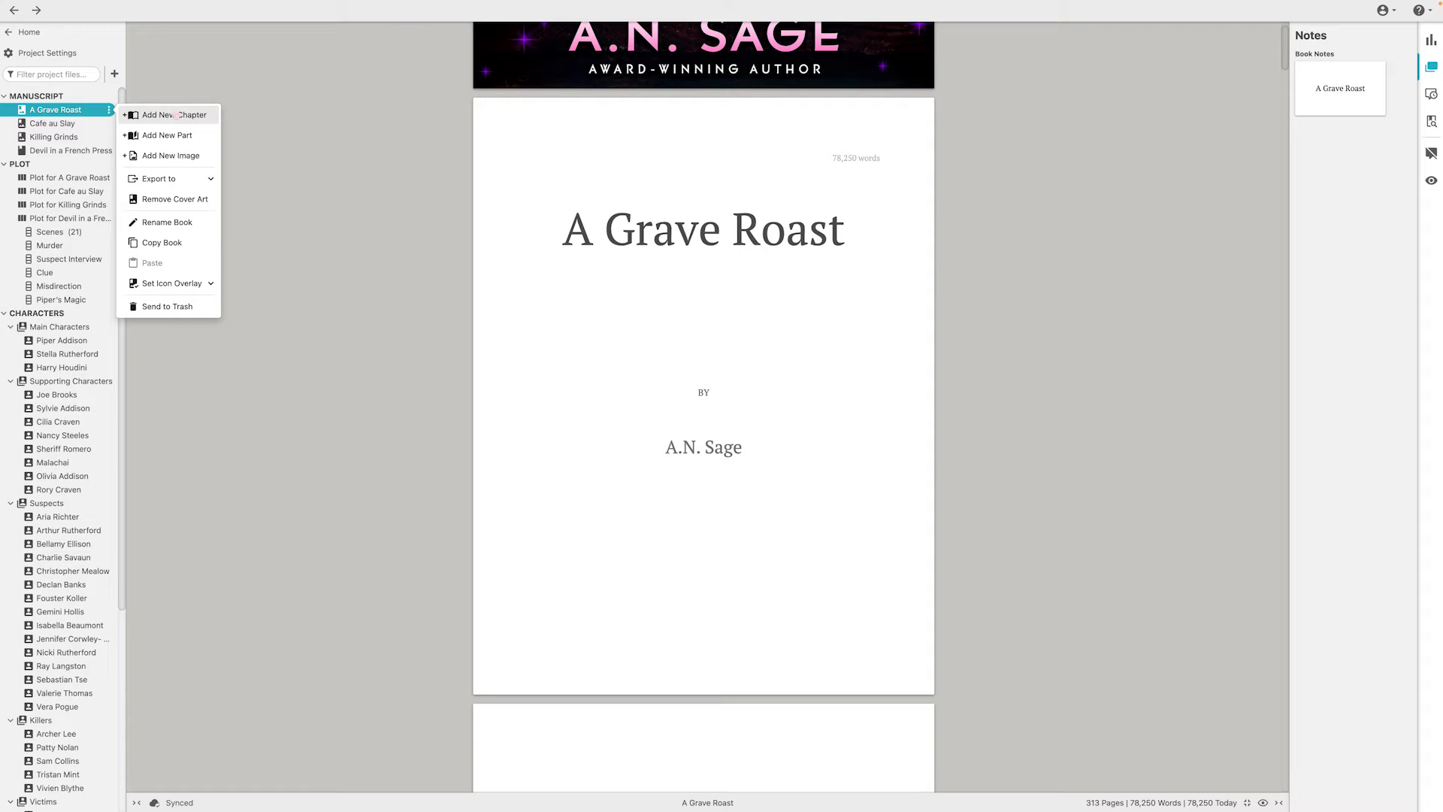
pyautogui.click(211, 179)
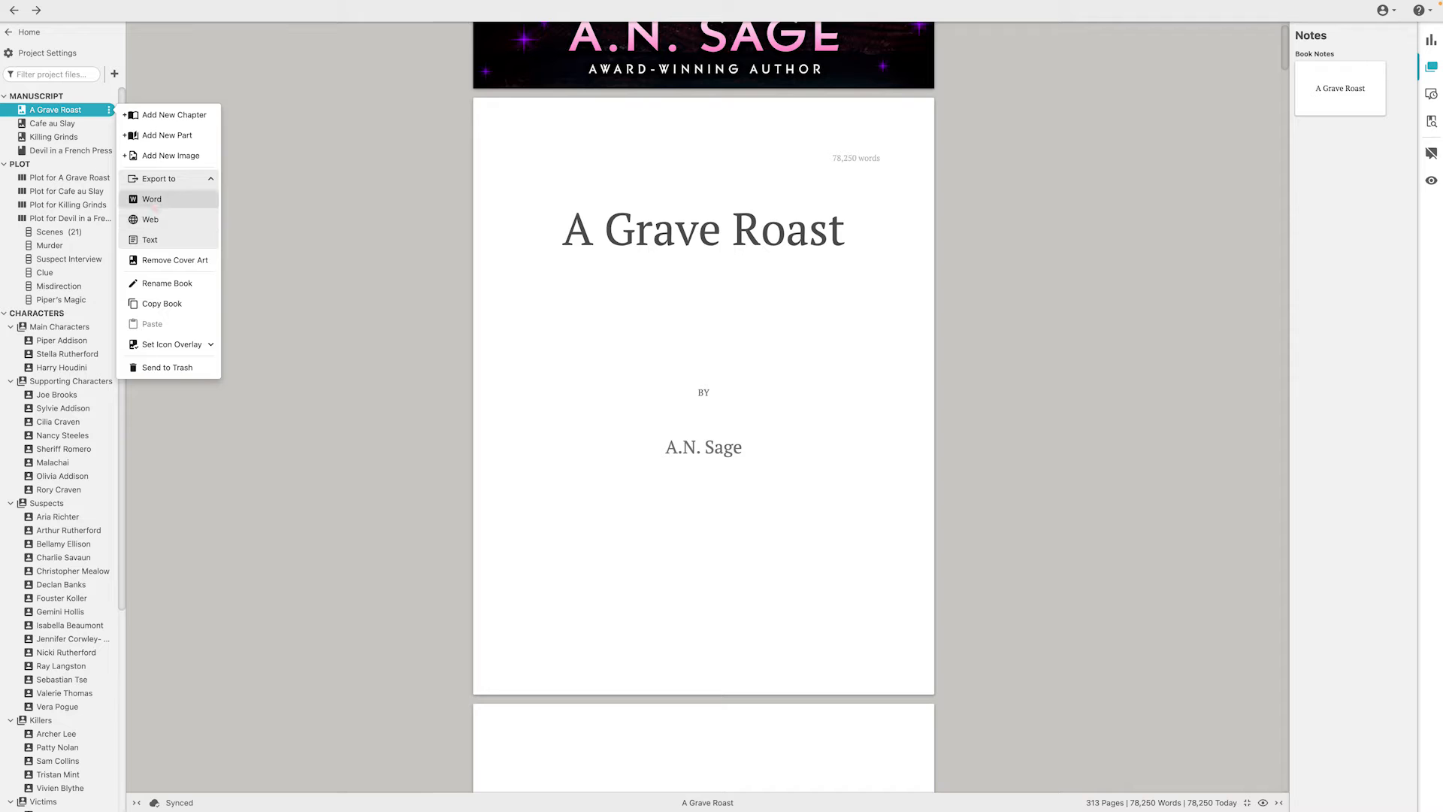
pyautogui.click(154, 202)
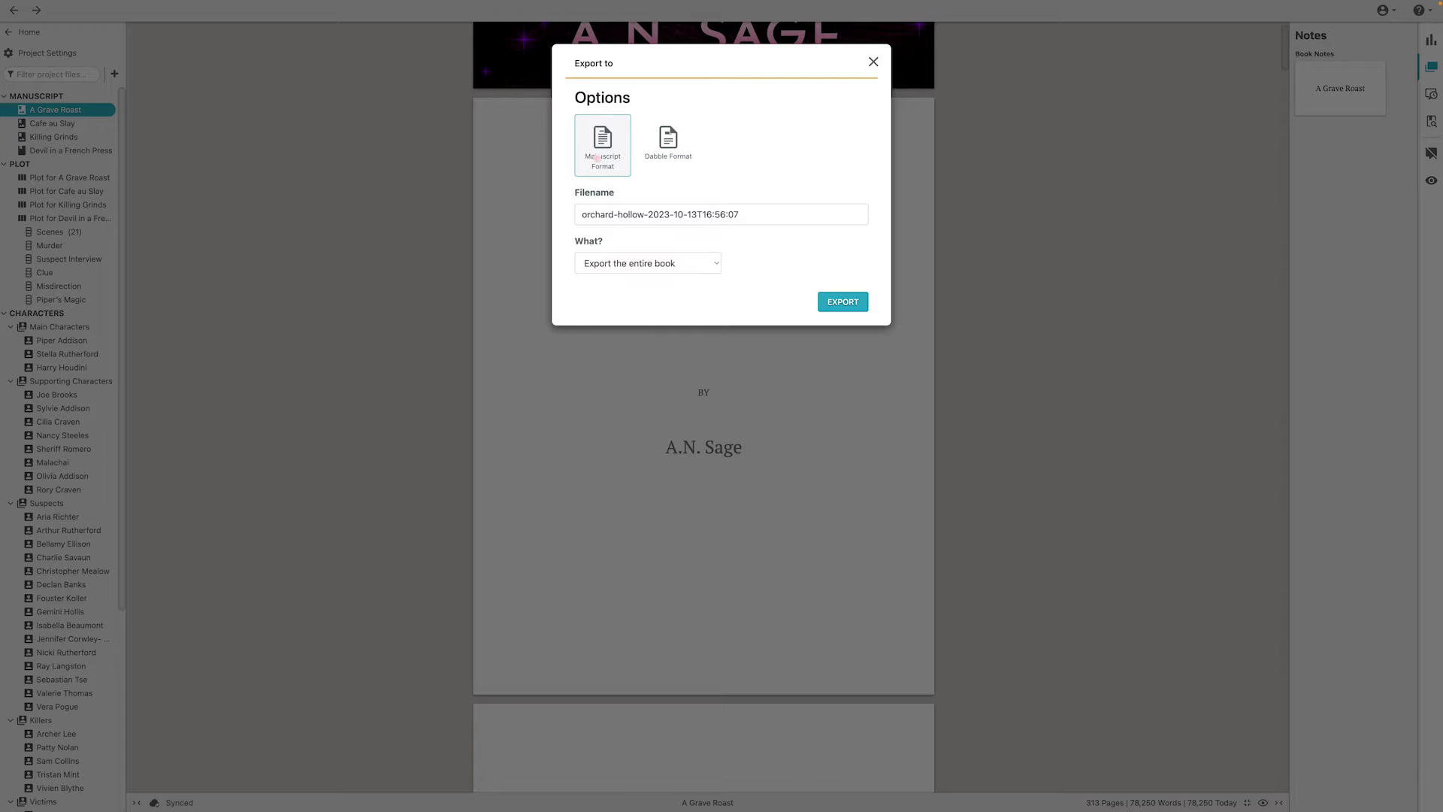
pyautogui.click(671, 156)
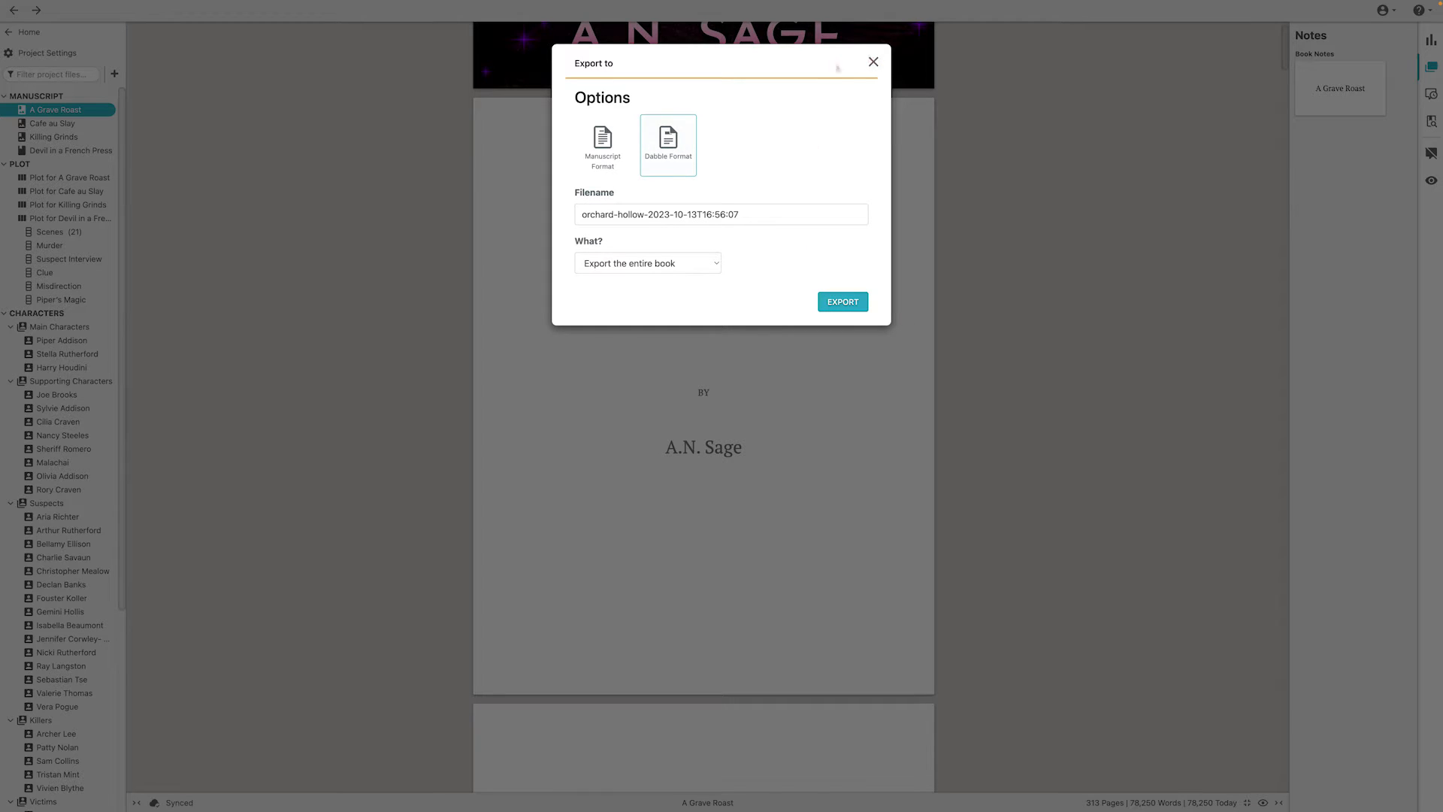
pyautogui.click(713, 264)
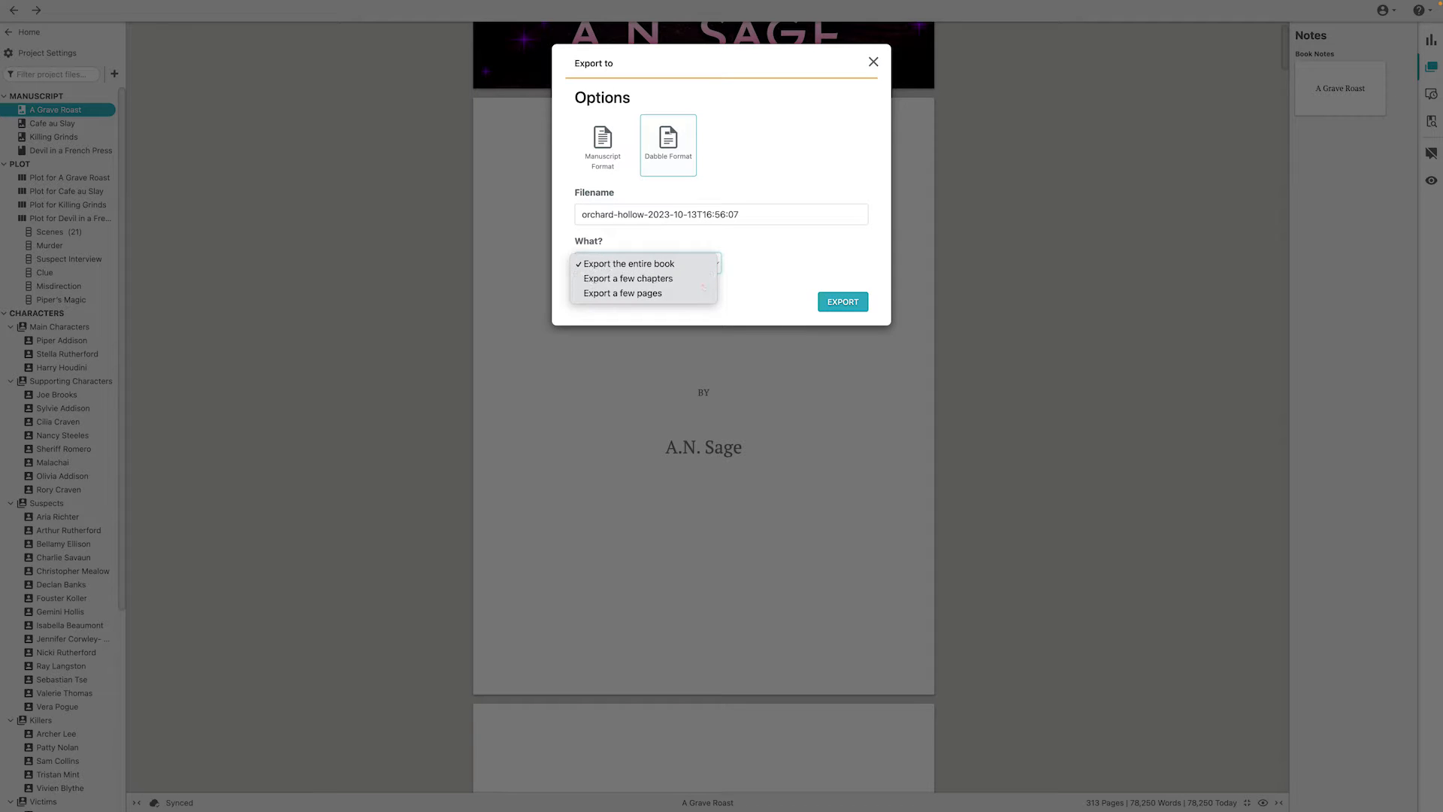
pyautogui.click(703, 283)
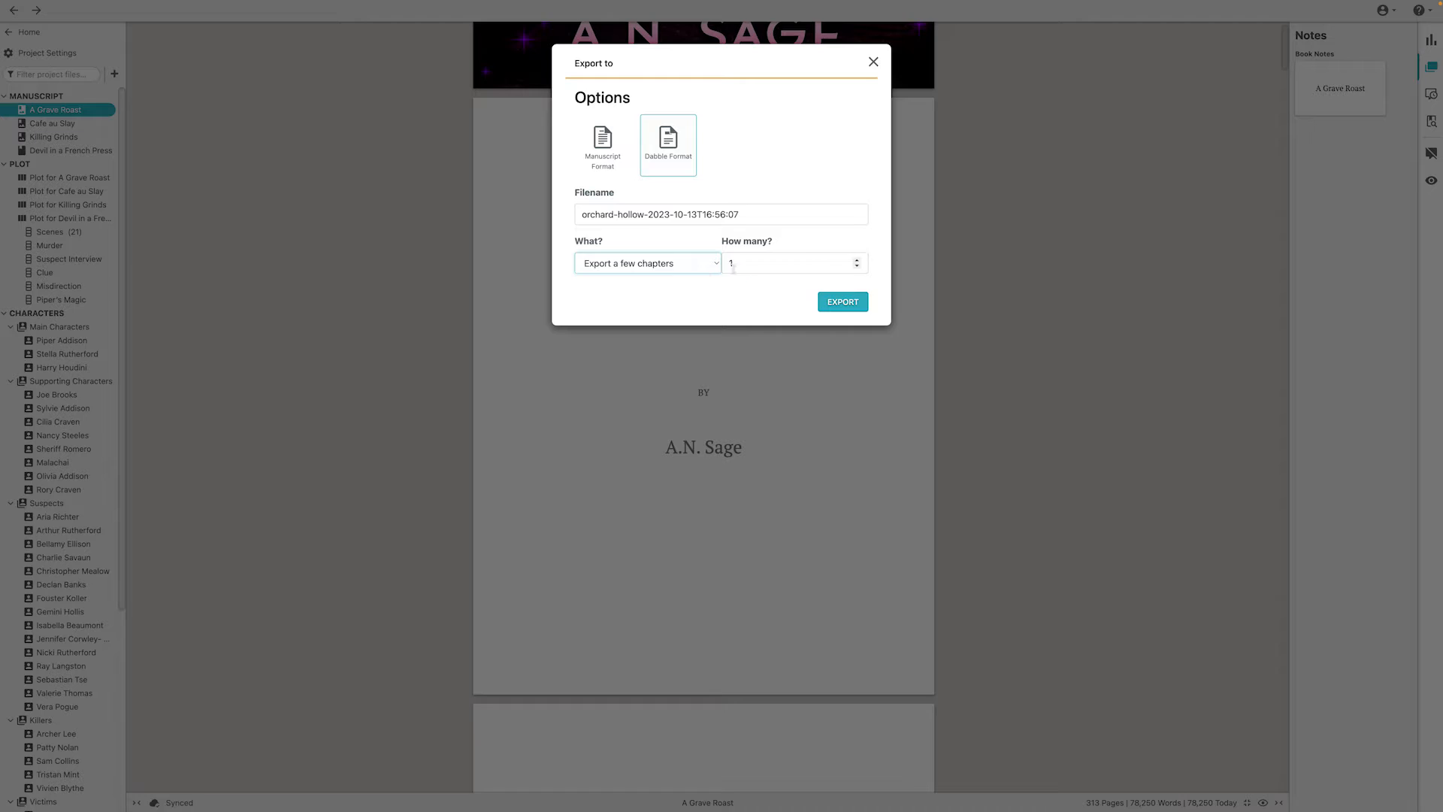
pyautogui.click(713, 267)
pyautogui.click(773, 188)
pyautogui.click(603, 143)
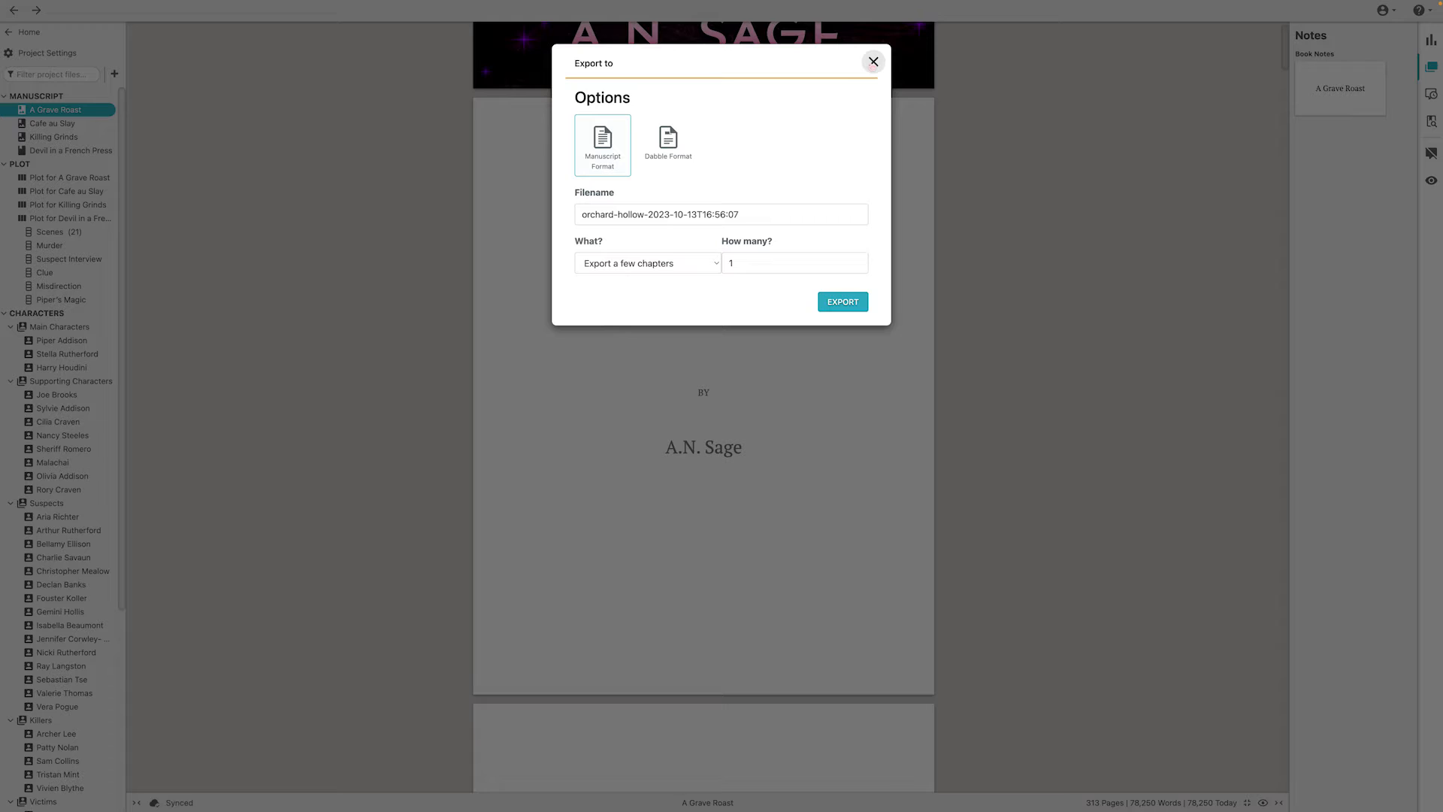
pyautogui.click(873, 61)
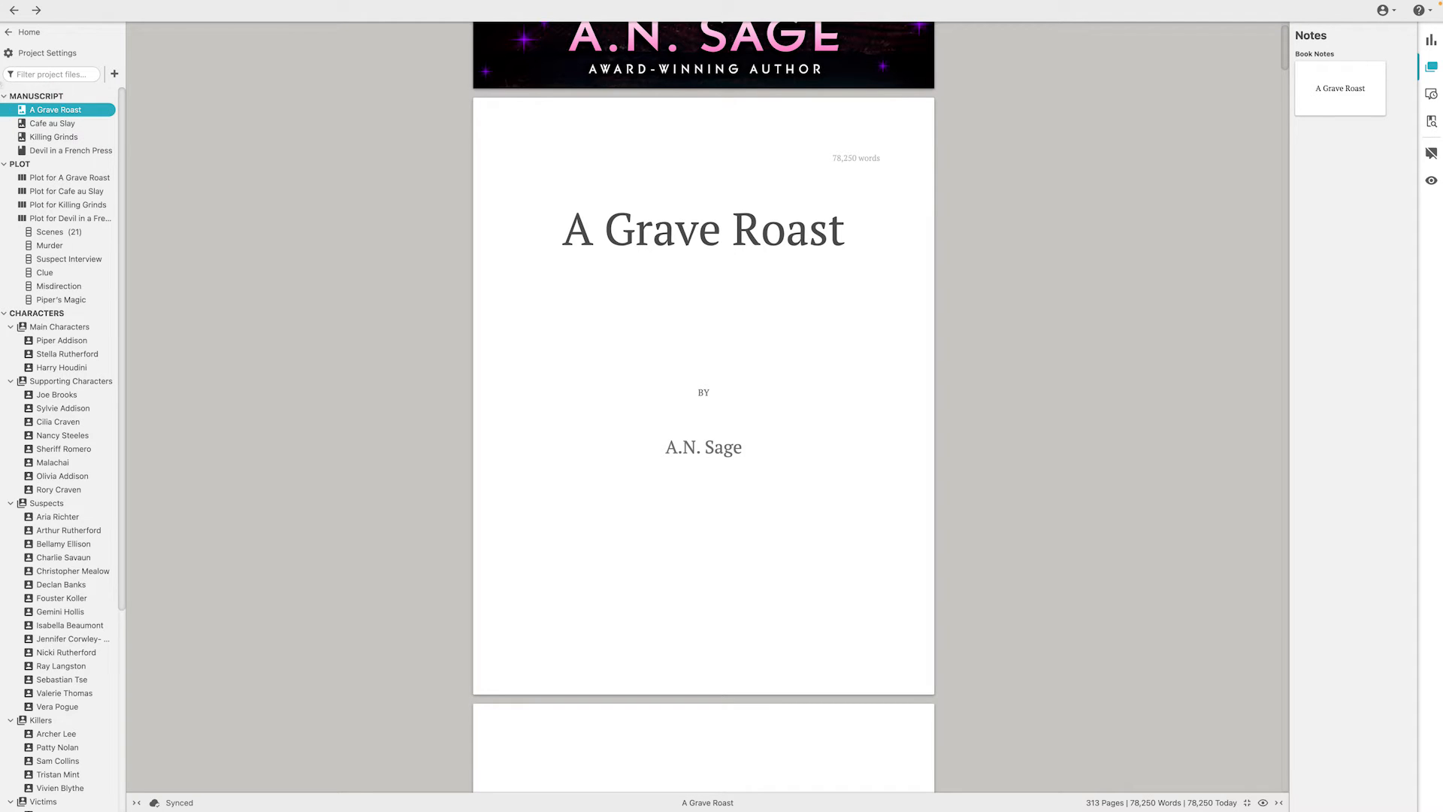
# View the icon overlay choices available for A Grave Roast and leave the overlay as it is
pyautogui.click(109, 110)
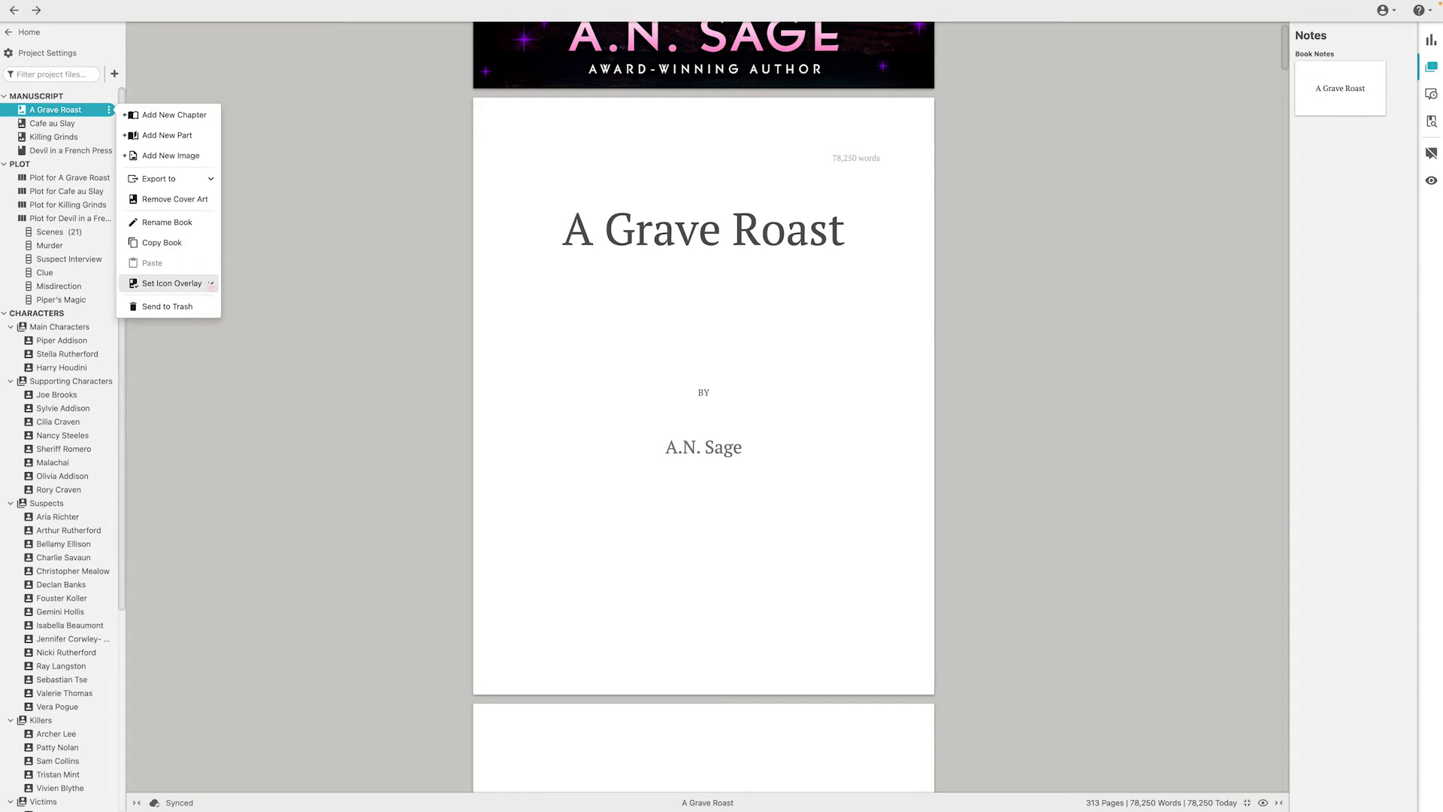
pyautogui.click(213, 285)
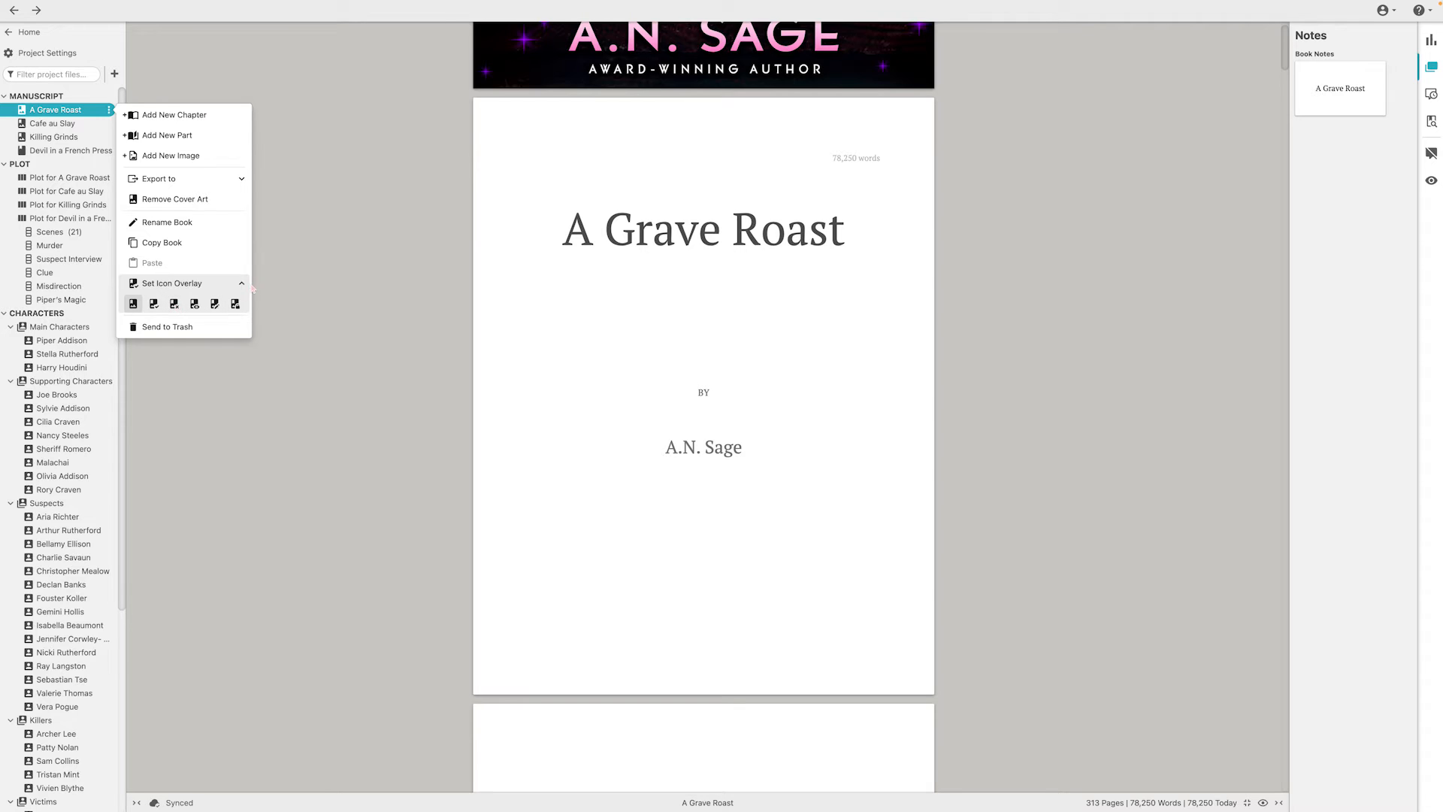
pyautogui.click(293, 116)
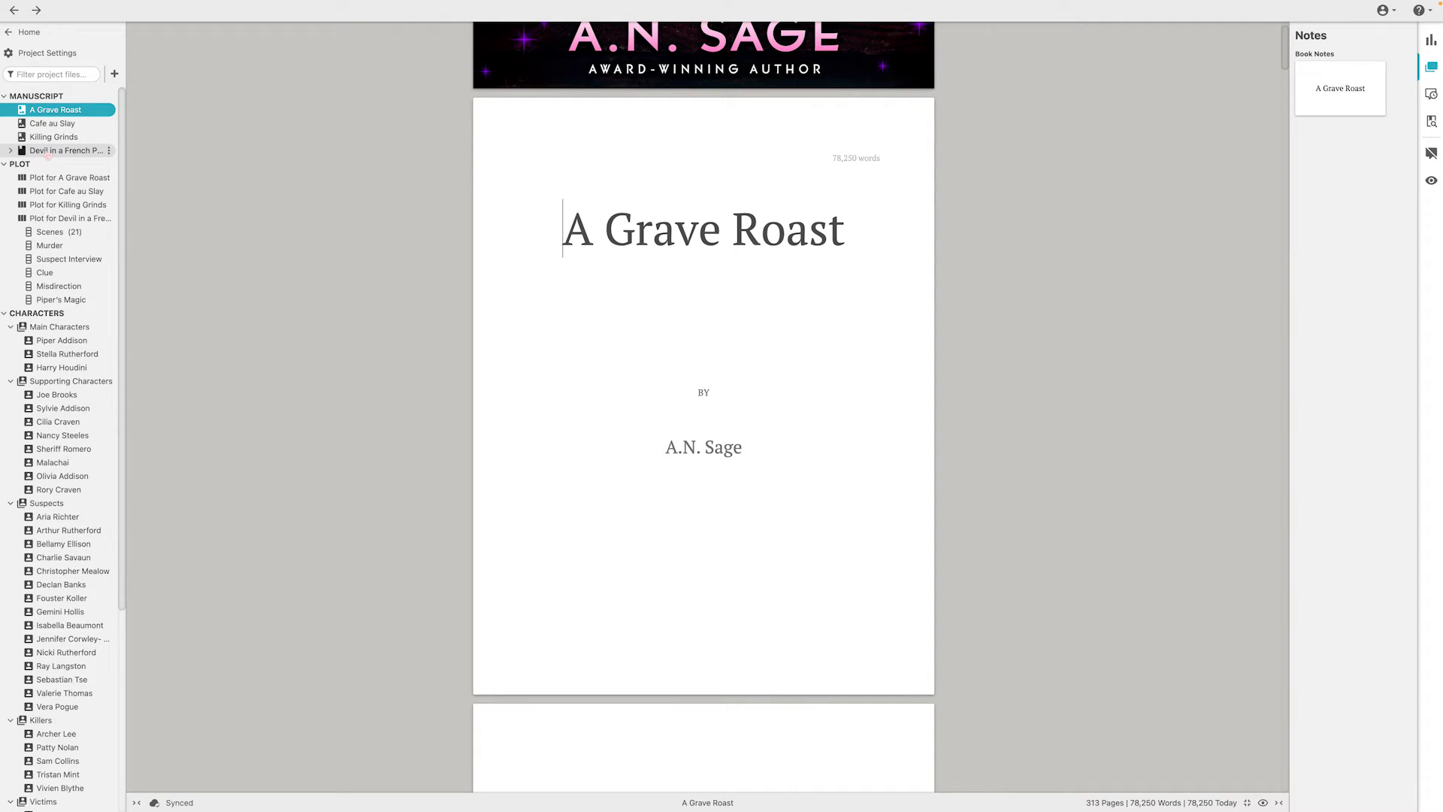
# View the plot grids for A Grave Roast and Devil in a French Press, and look at the latter's Beat 1 to Beat 3 cards
pyautogui.click(49, 179)
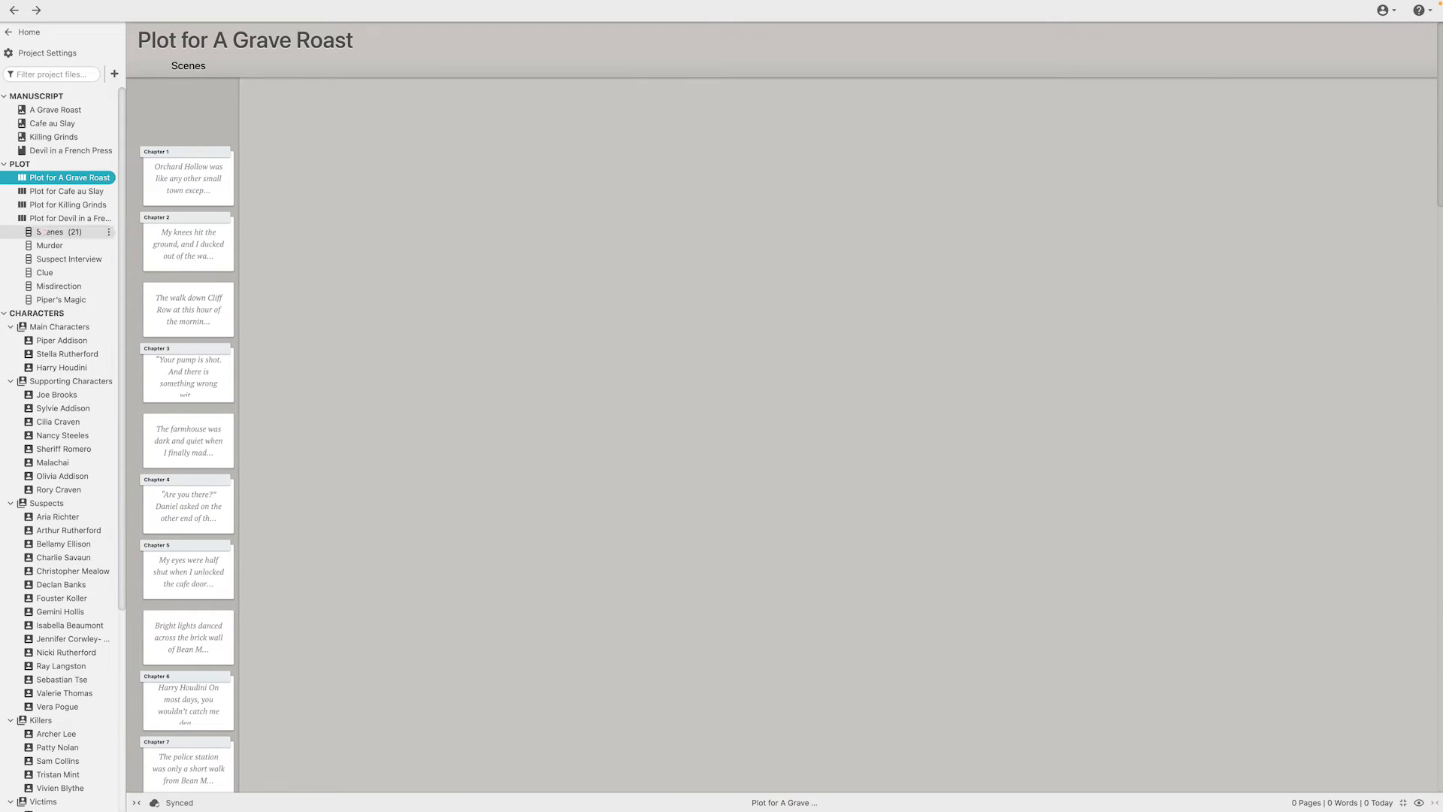
pyautogui.click(43, 218)
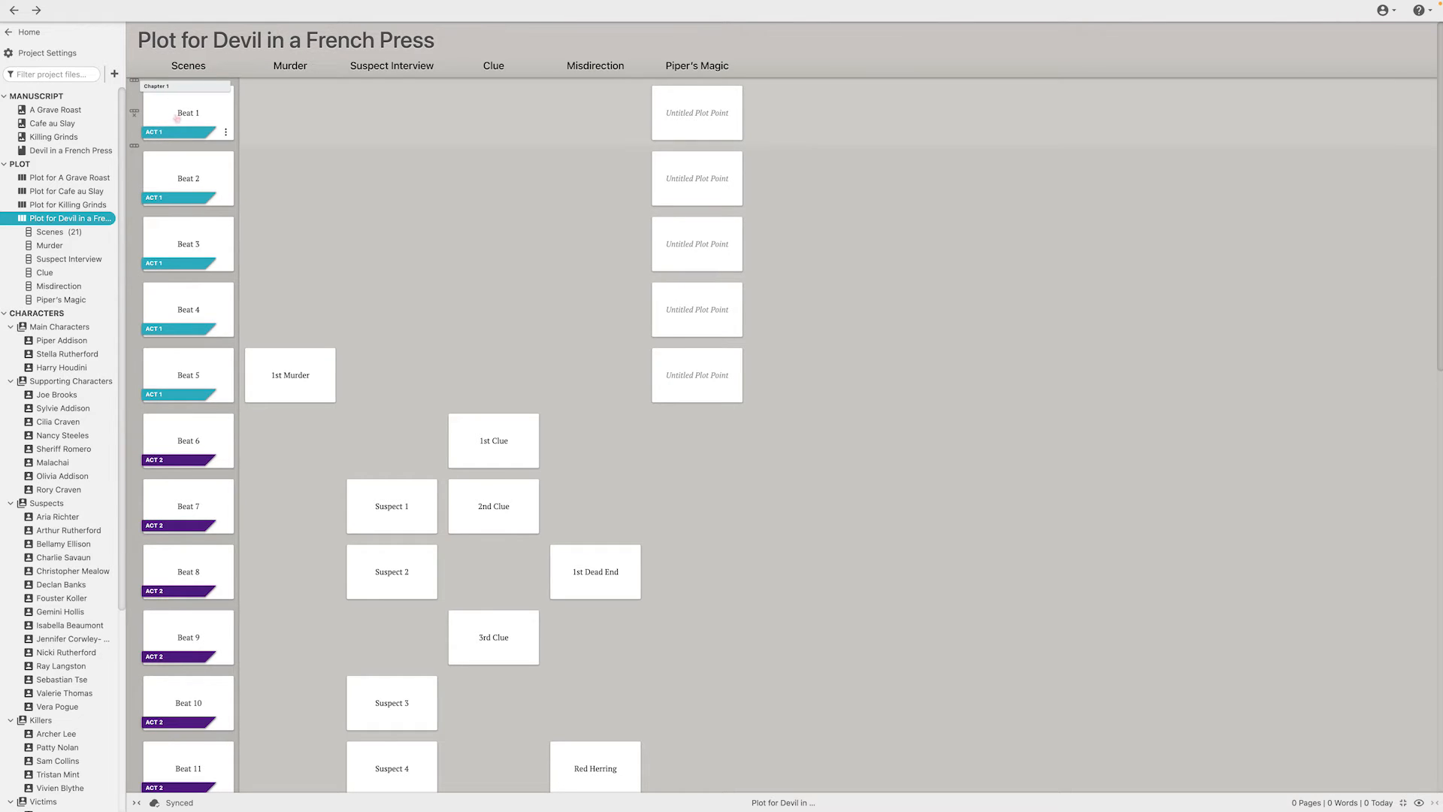
pyautogui.click(177, 118)
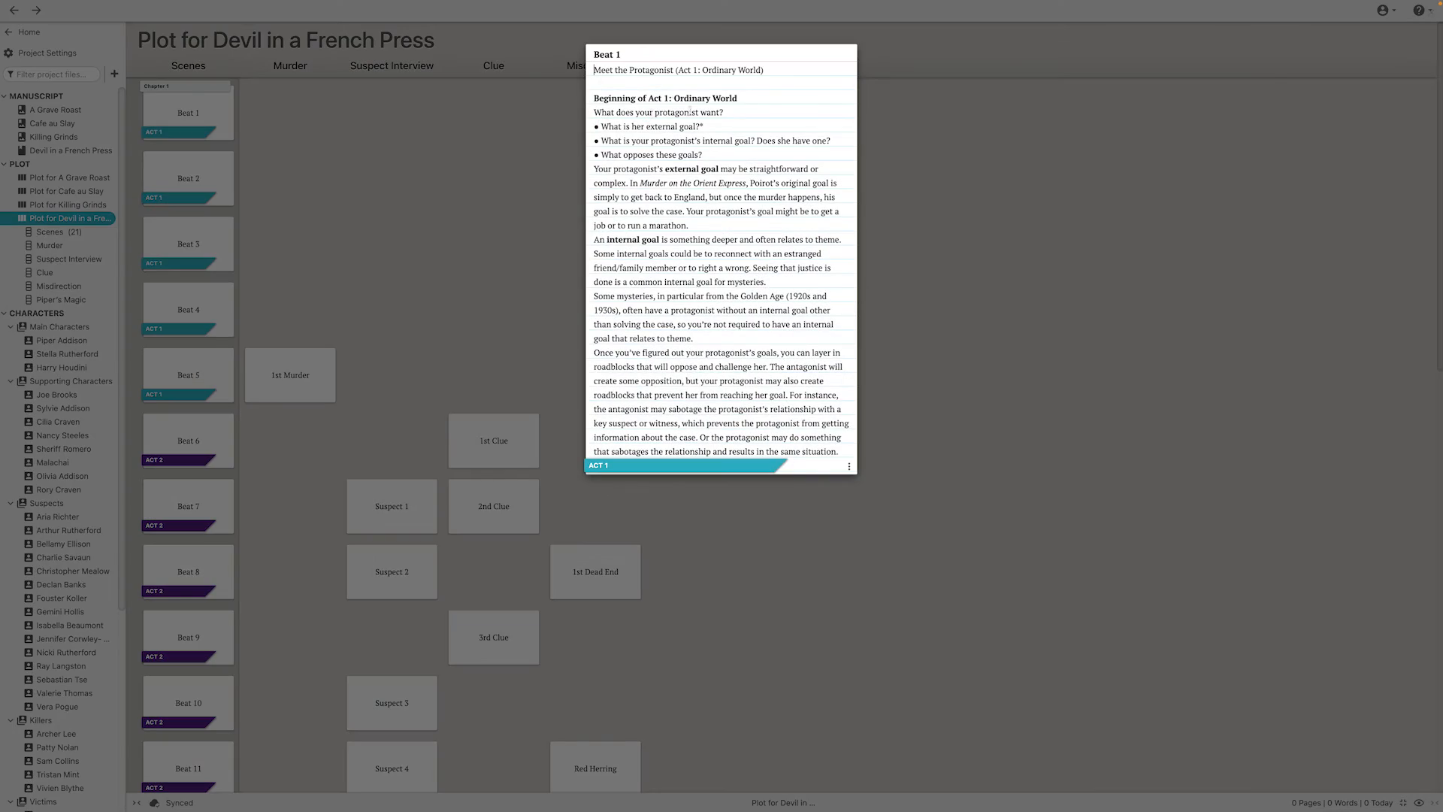
pyautogui.click(476, 184)
pyautogui.click(199, 178)
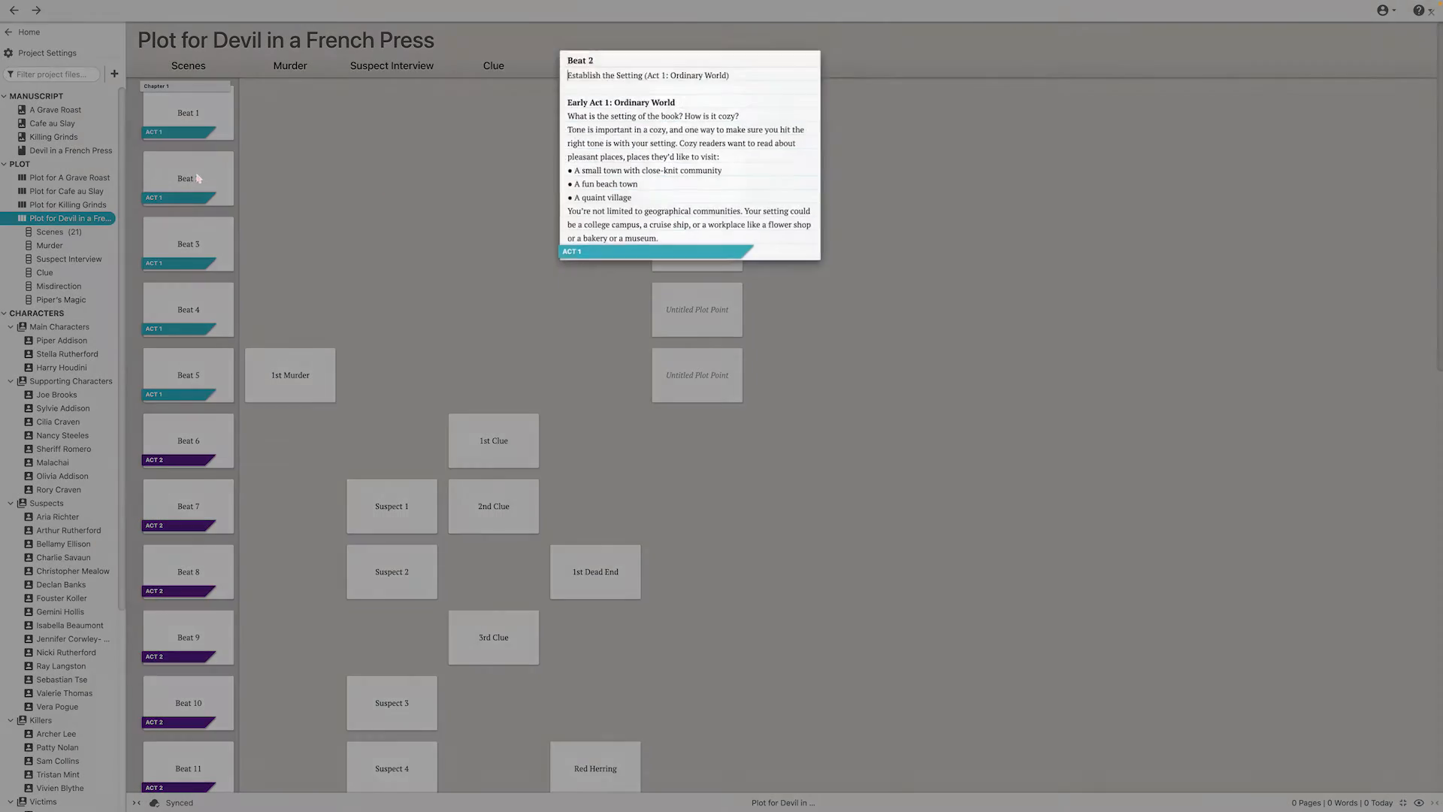
pyautogui.click(403, 258)
pyautogui.click(197, 245)
pyautogui.click(474, 191)
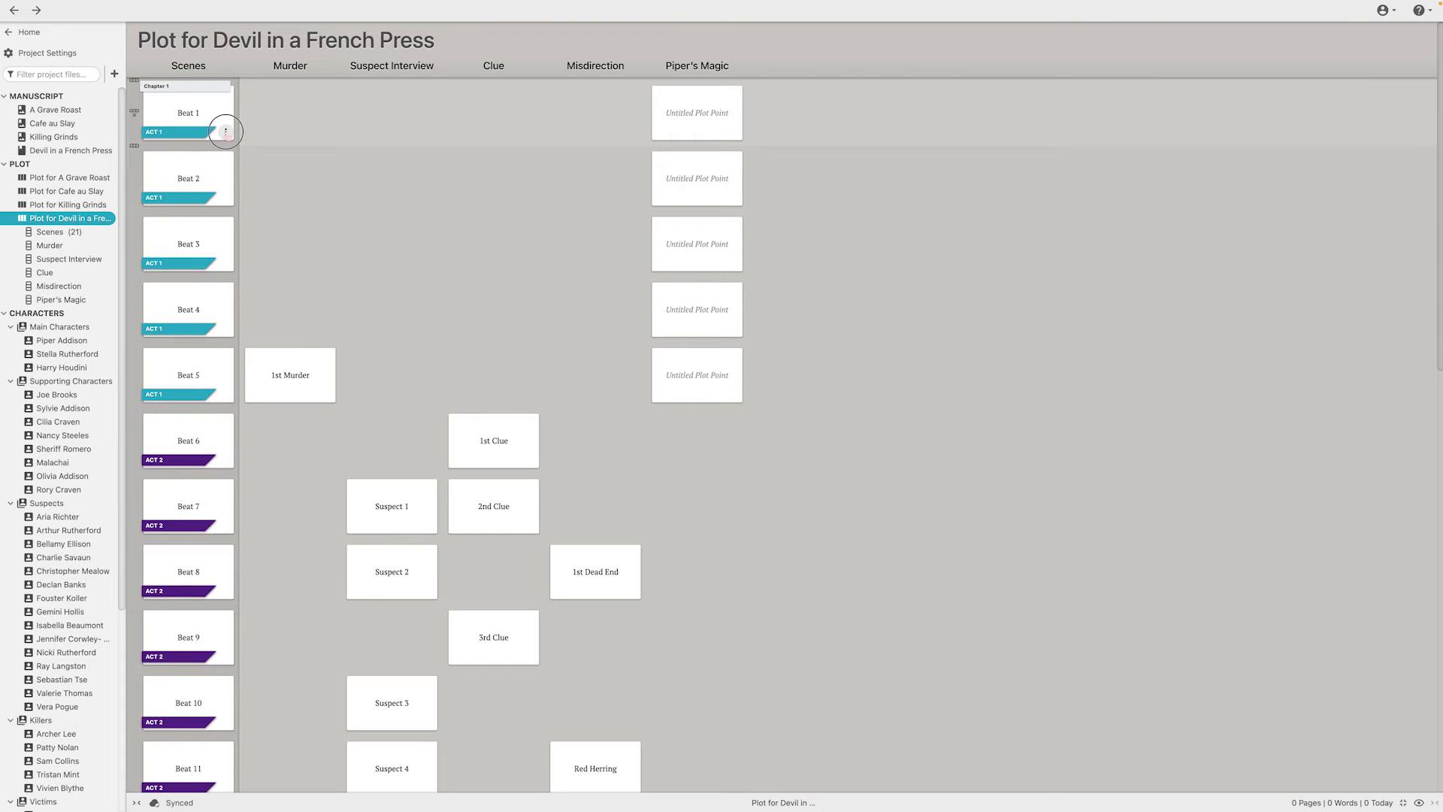
# Check the ribbon actions of the Beat 1 card and look over the act ribbons down the plot grid
pyautogui.click(225, 132)
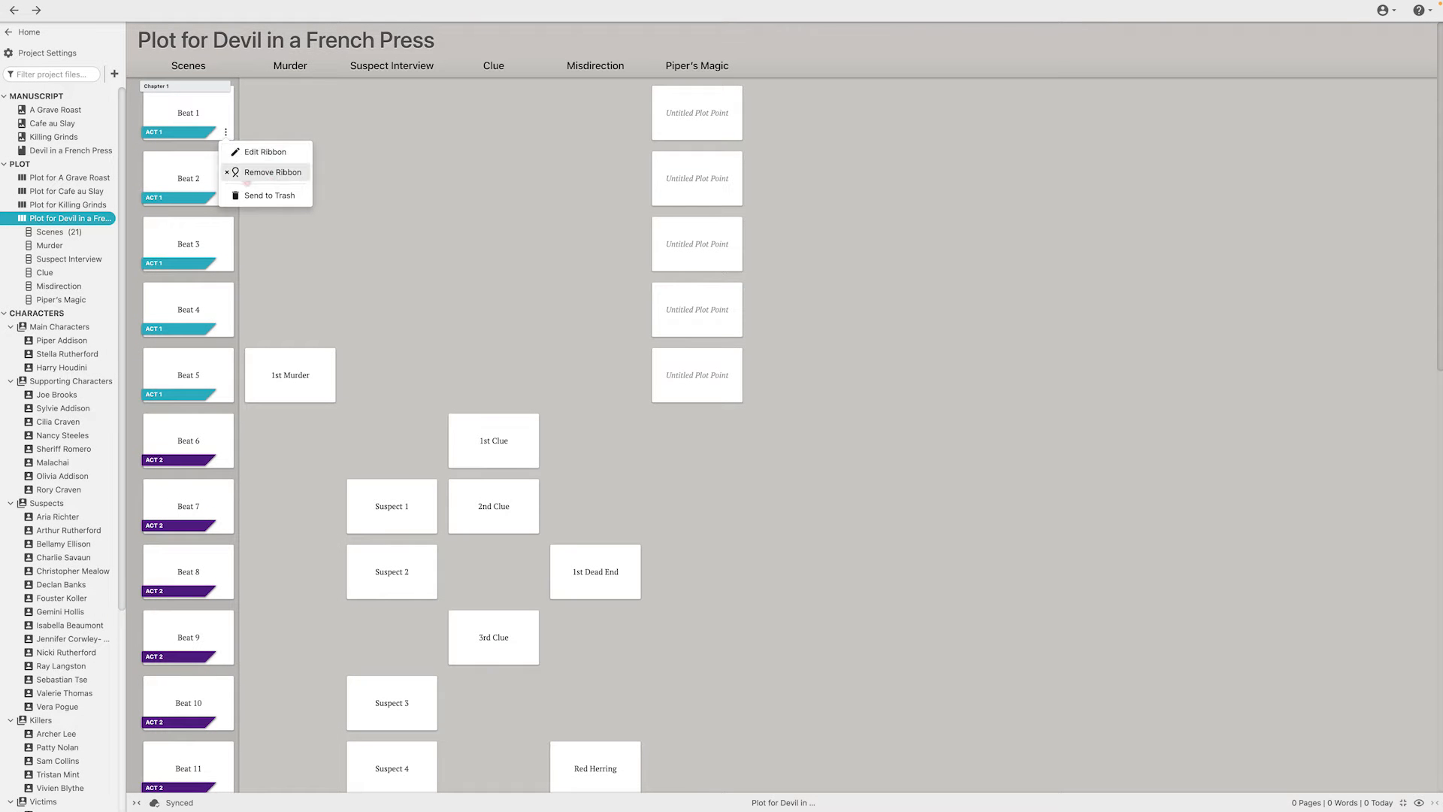
pyautogui.click(375, 126)
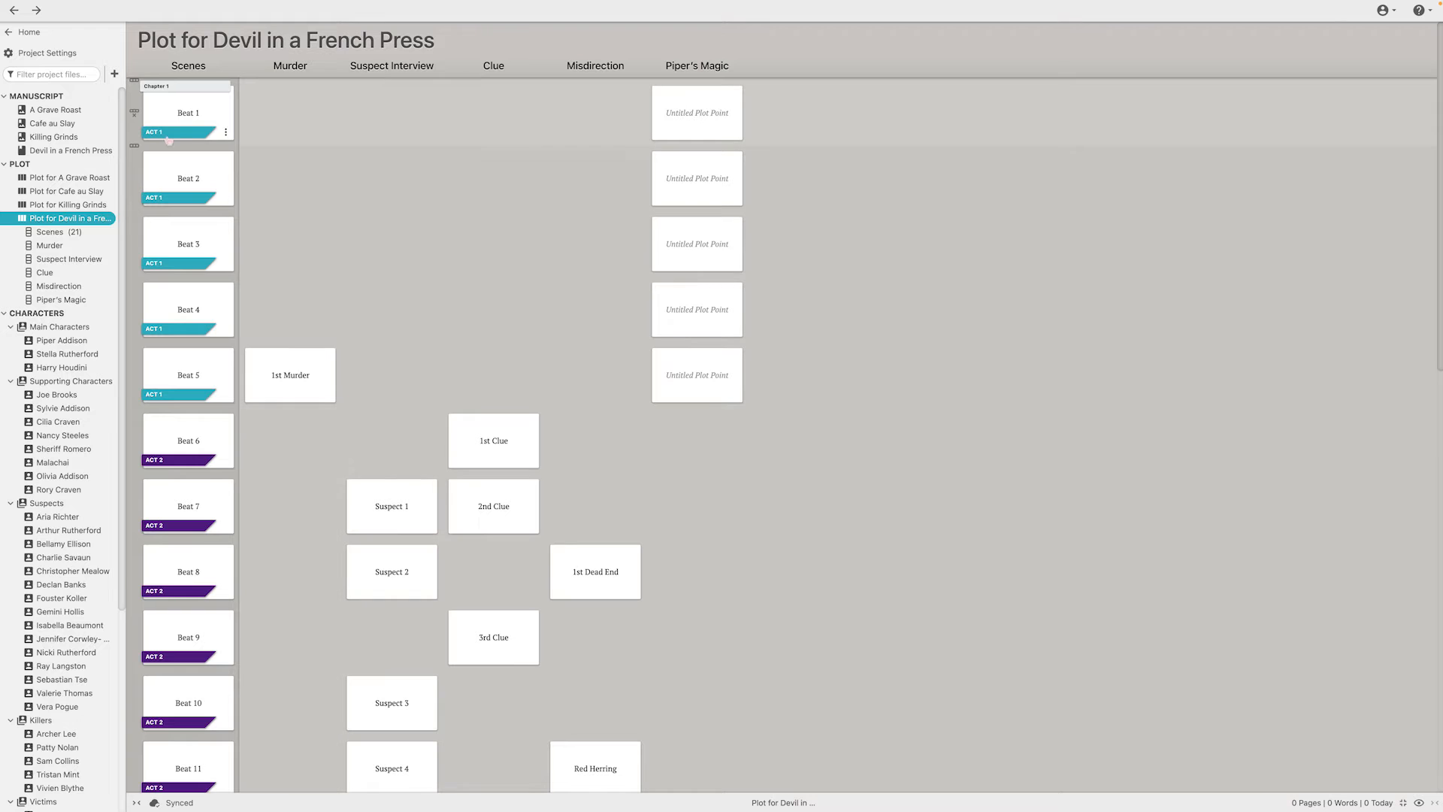
pyautogui.scroll(-2, 173, 391)
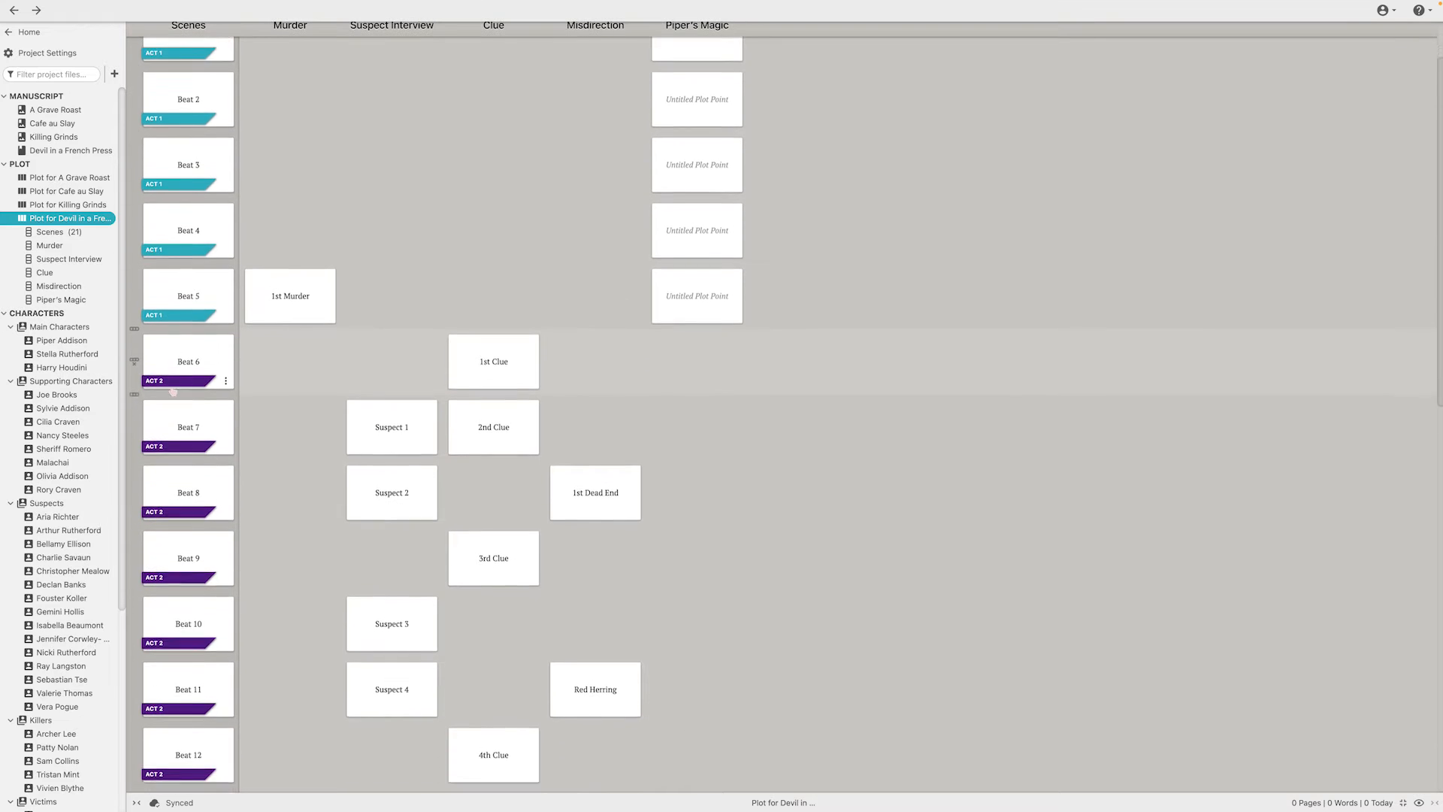
pyautogui.scroll(-15, 173, 390)
pyautogui.scroll(17, 173, 391)
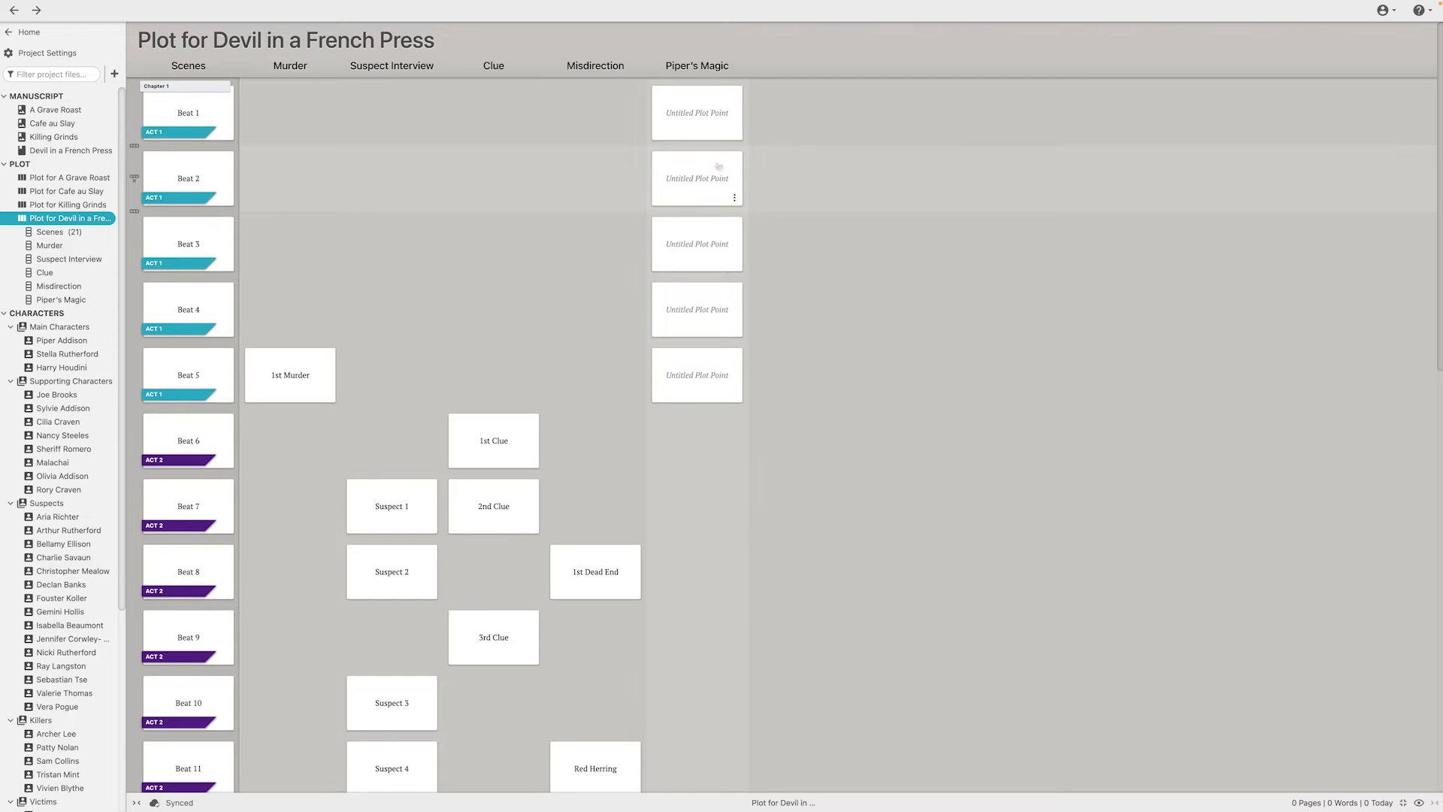
# Look at the Beat 1 card again, and open the matching Beat 1 scene in Chapter 1 of Devil in a French Press
pyautogui.click(193, 122)
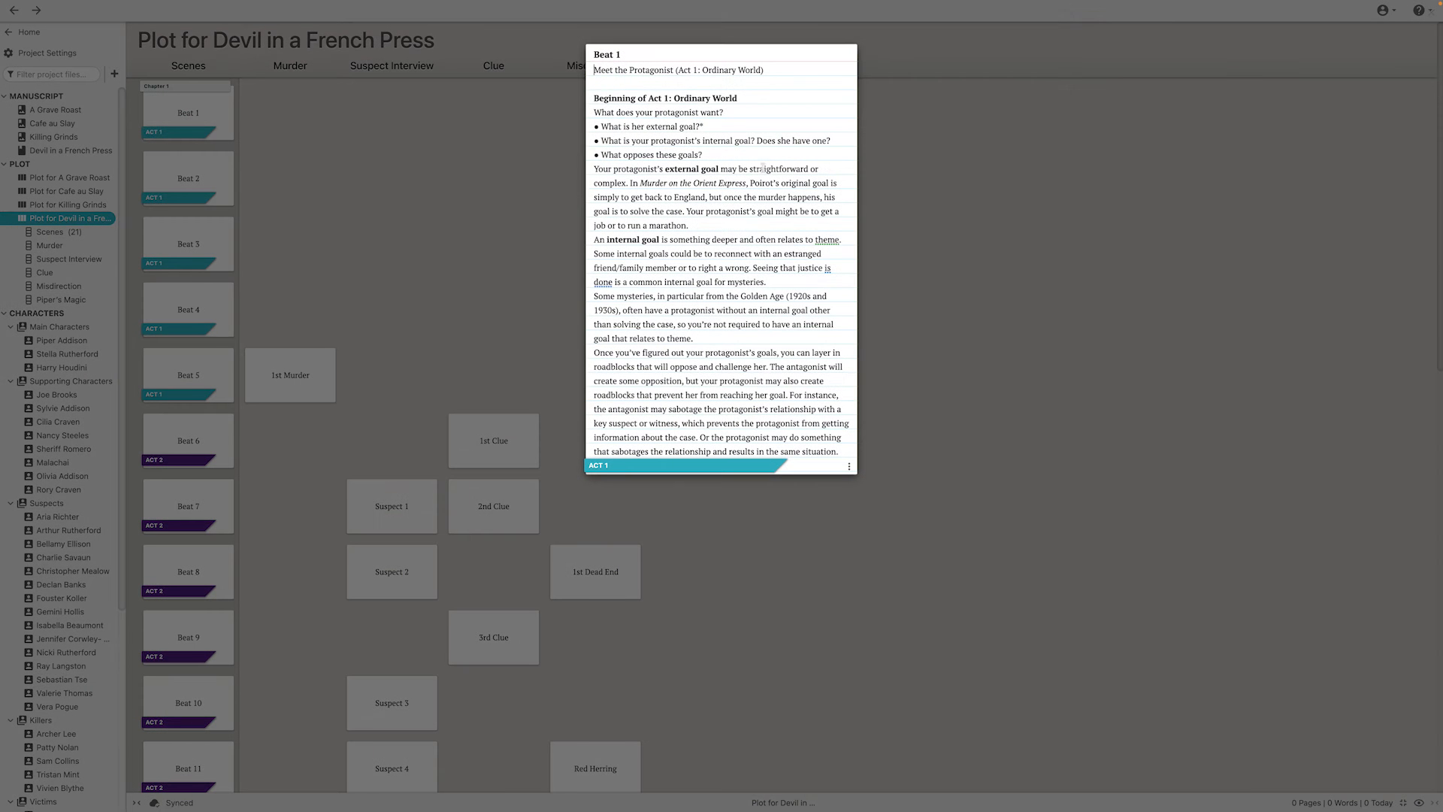
pyautogui.click(487, 179)
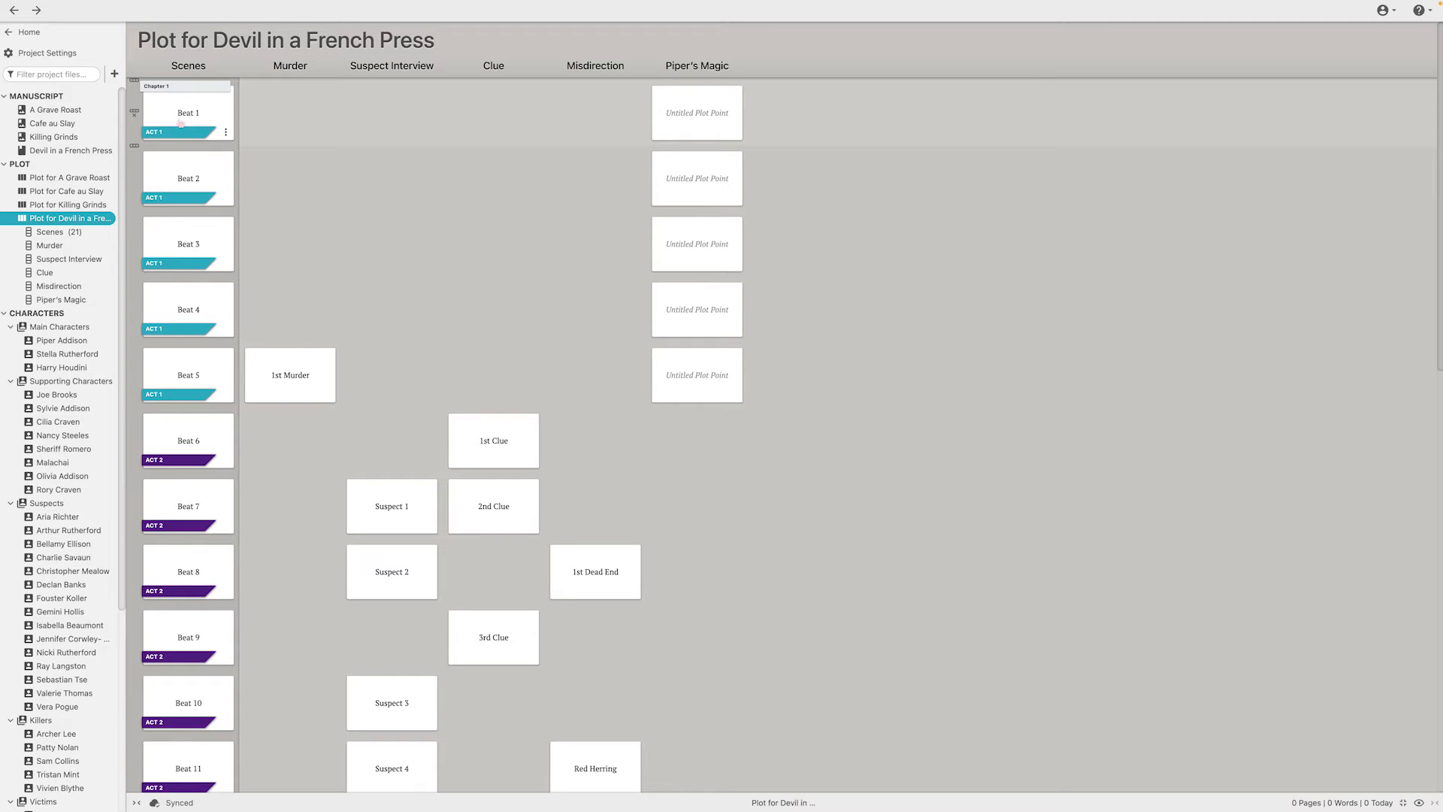
pyautogui.moveTo(279, 137)
pyautogui.click(11, 150)
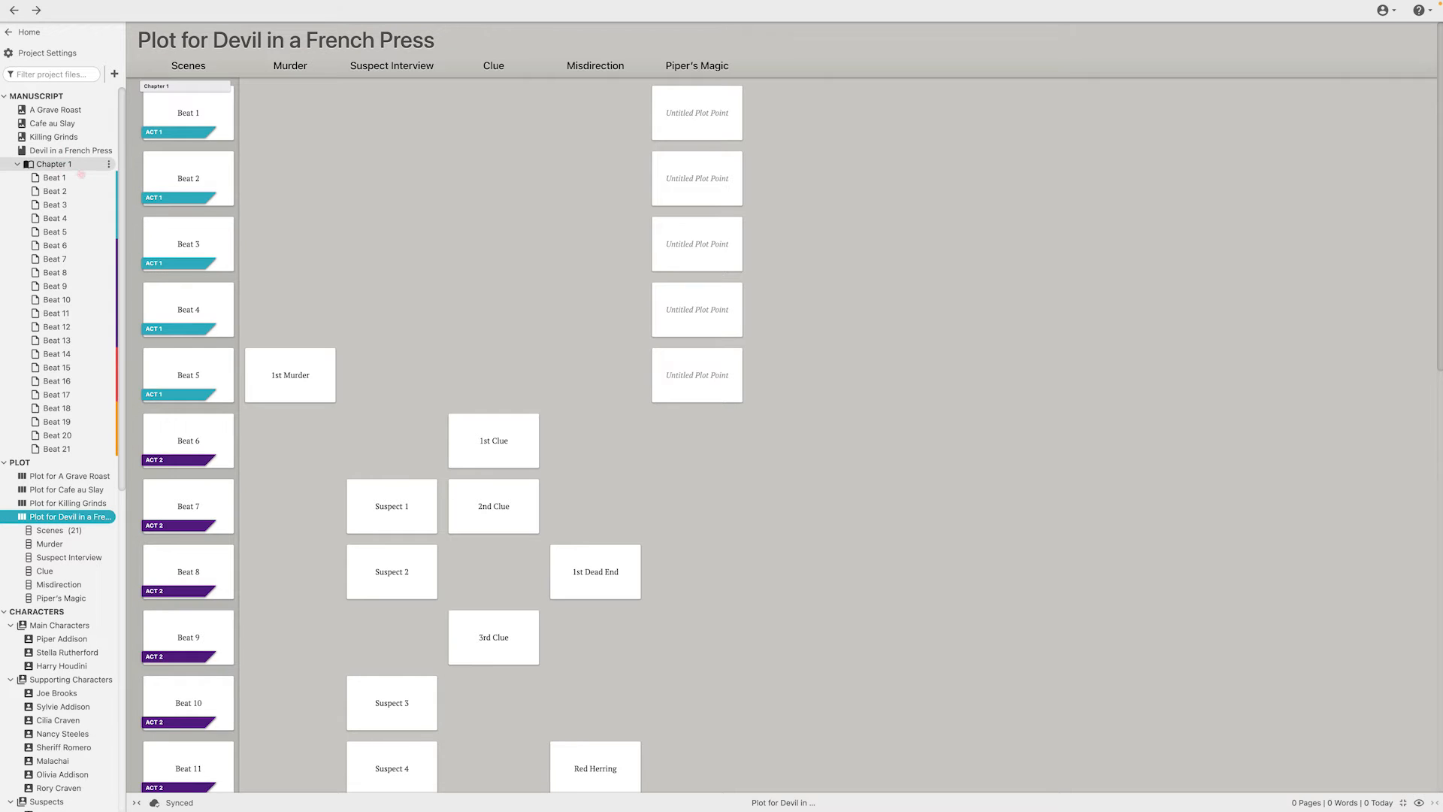
pyautogui.click(75, 165)
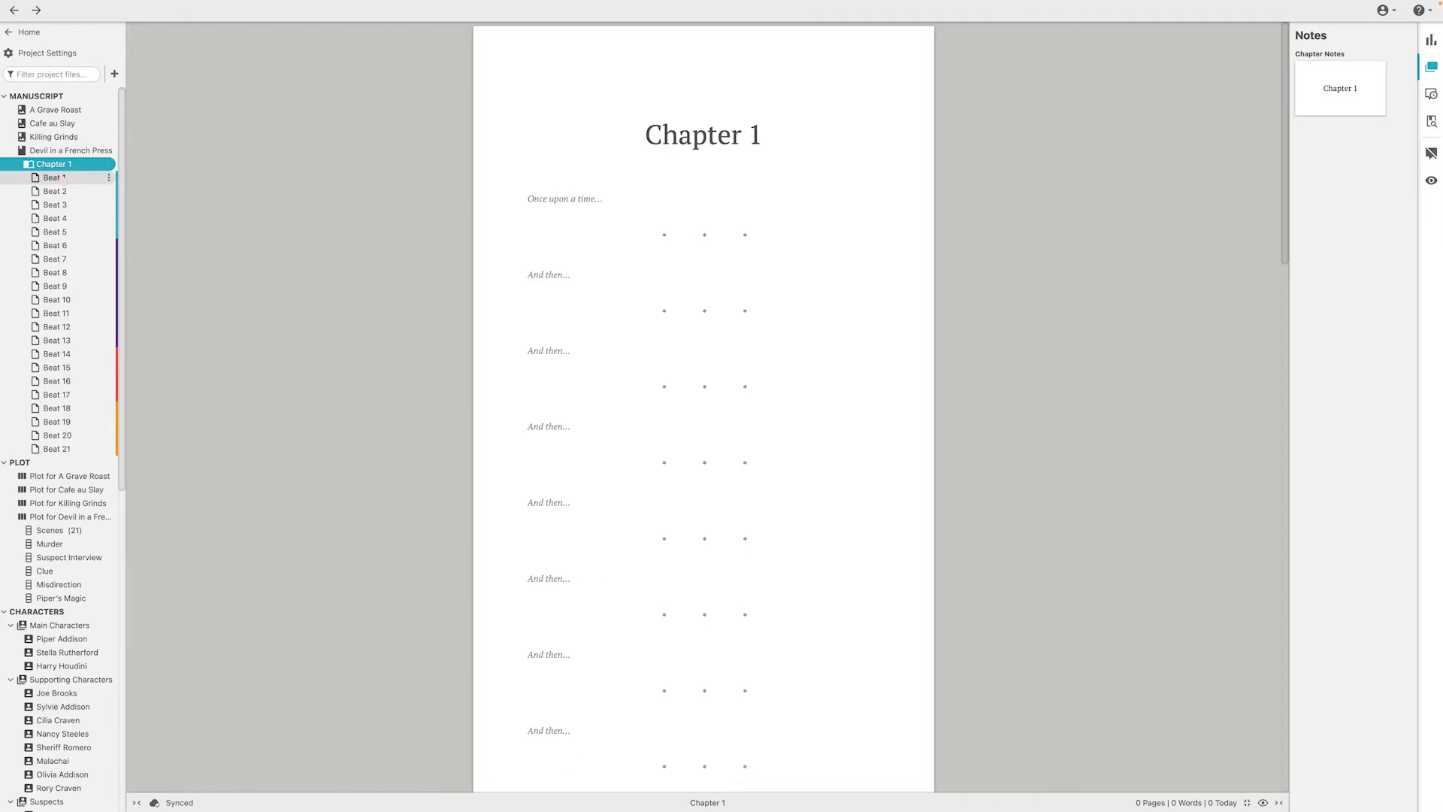
pyautogui.click(54, 177)
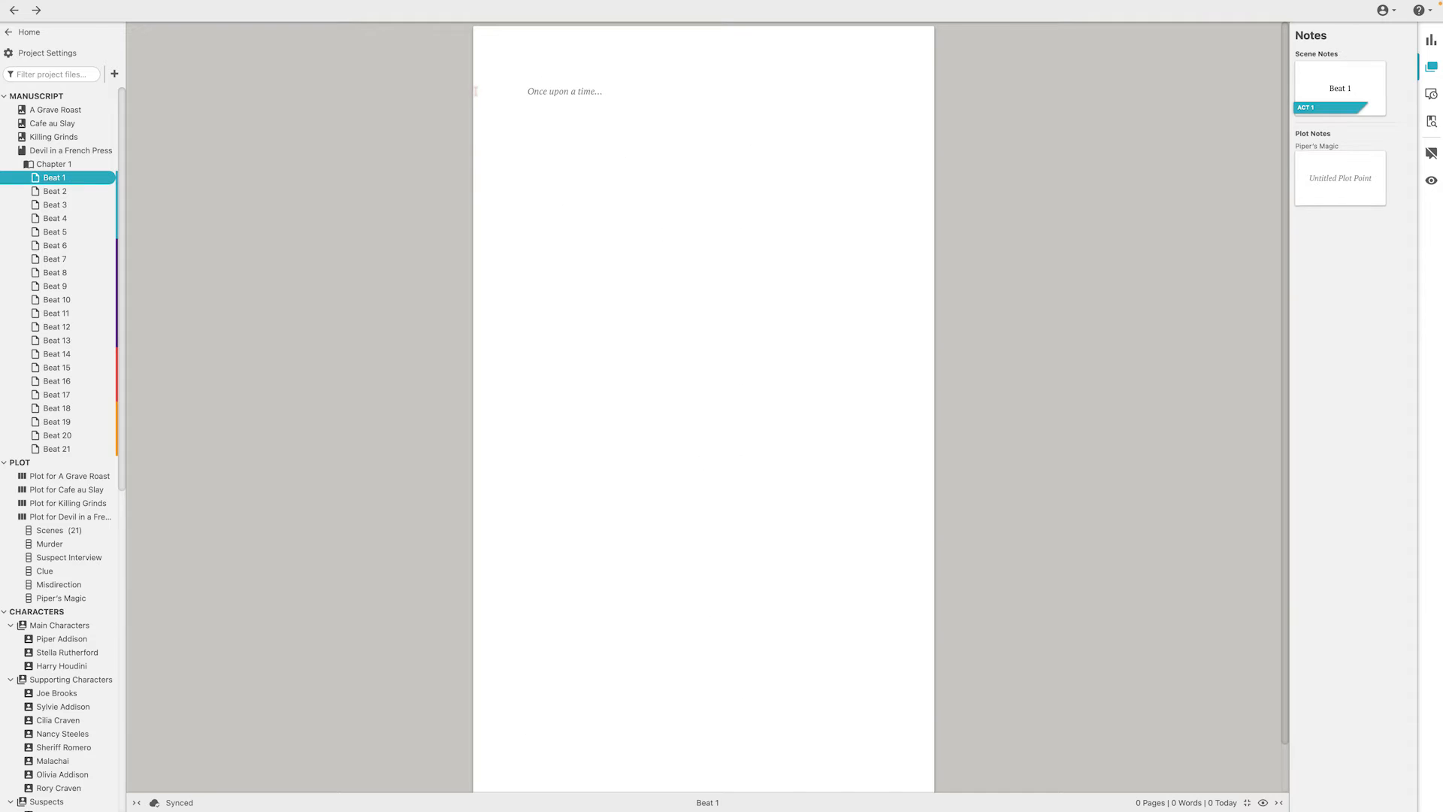
# Enter the sample text "cfgnxbcfgnhcfgvjncfgn" in the Beat 1 scene and view the actions available for Devil in a French Press
pyautogui.click(538, 97)
pyautogui.write('cfgnxbcfgnhcfgvjncfgn')
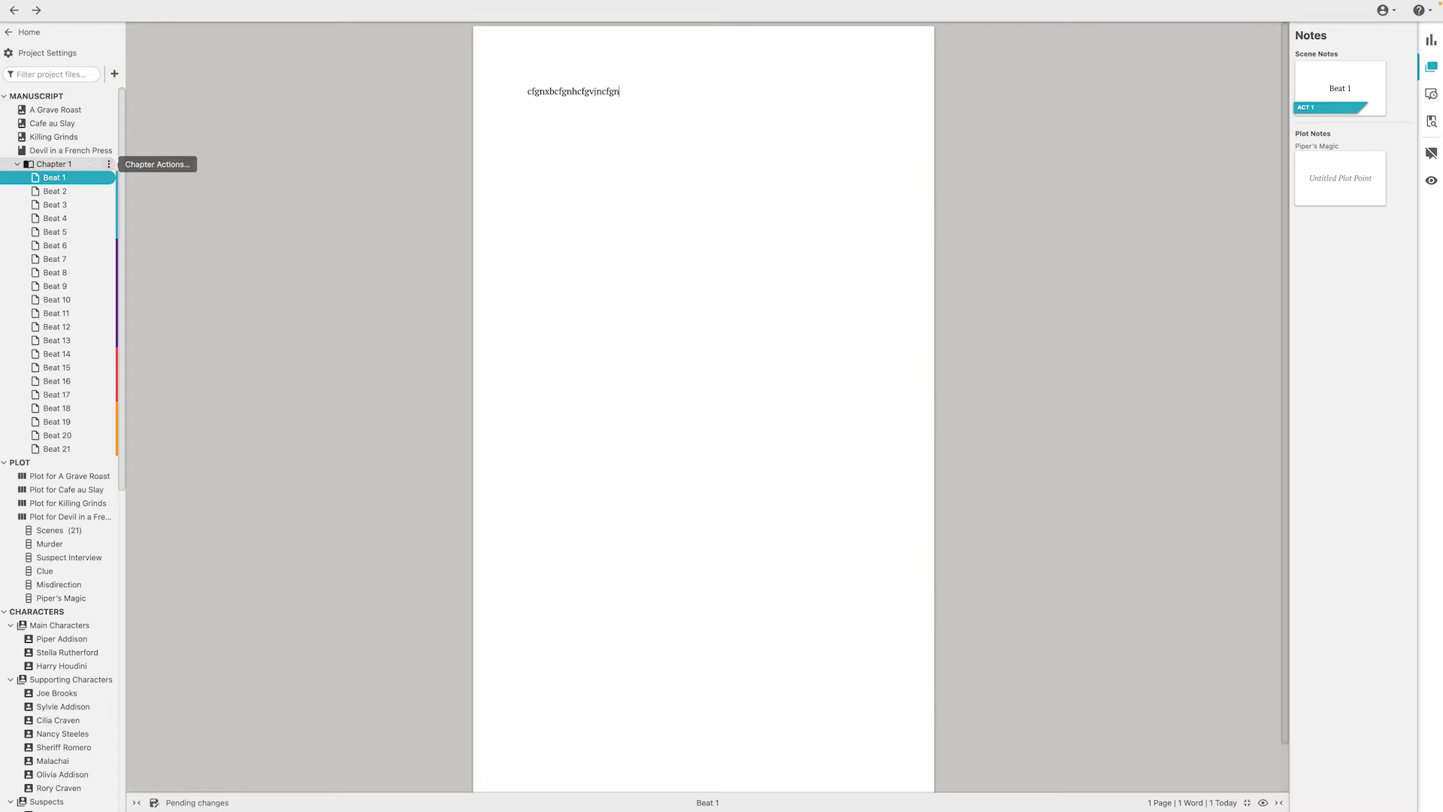
pyautogui.click(108, 150)
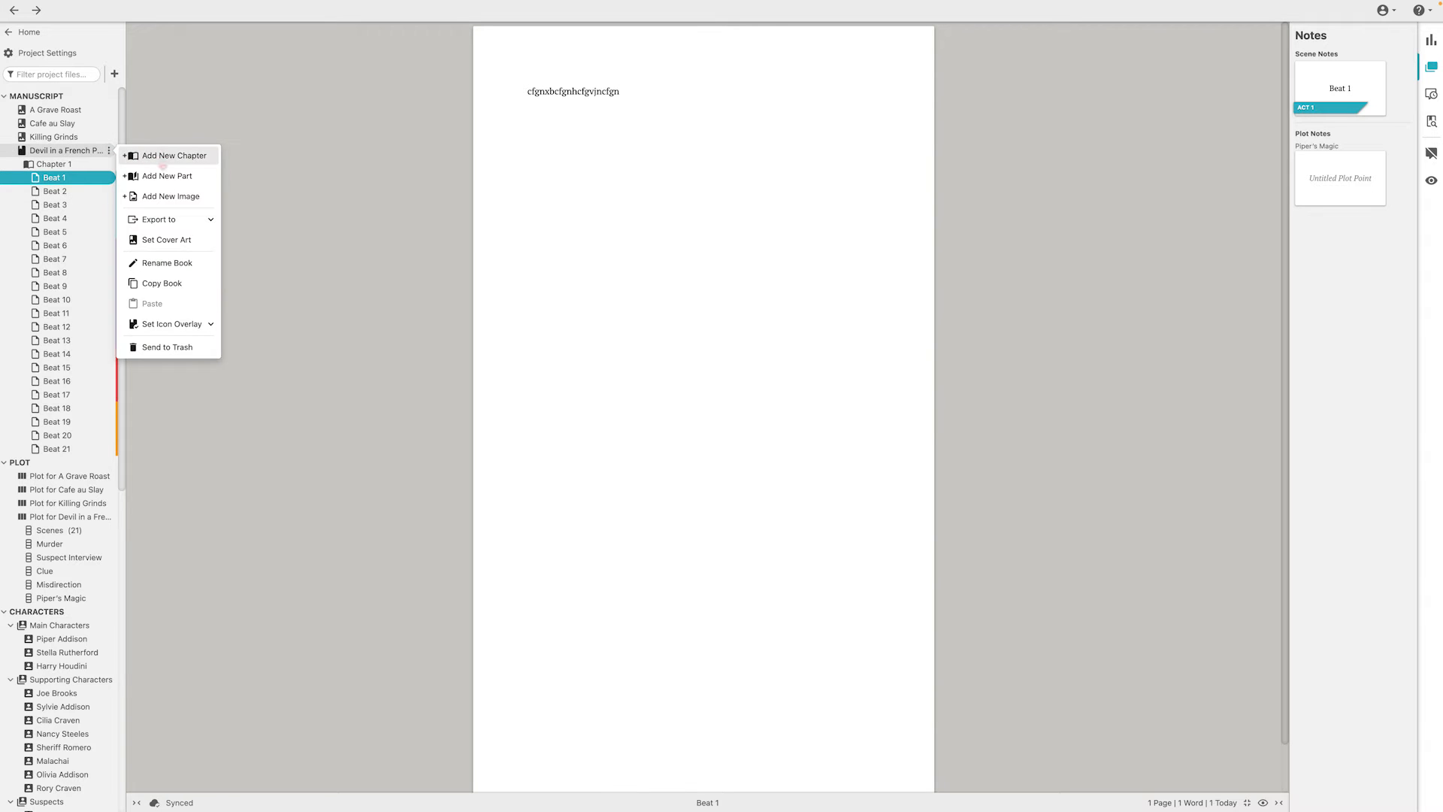
pyautogui.click(734, 231)
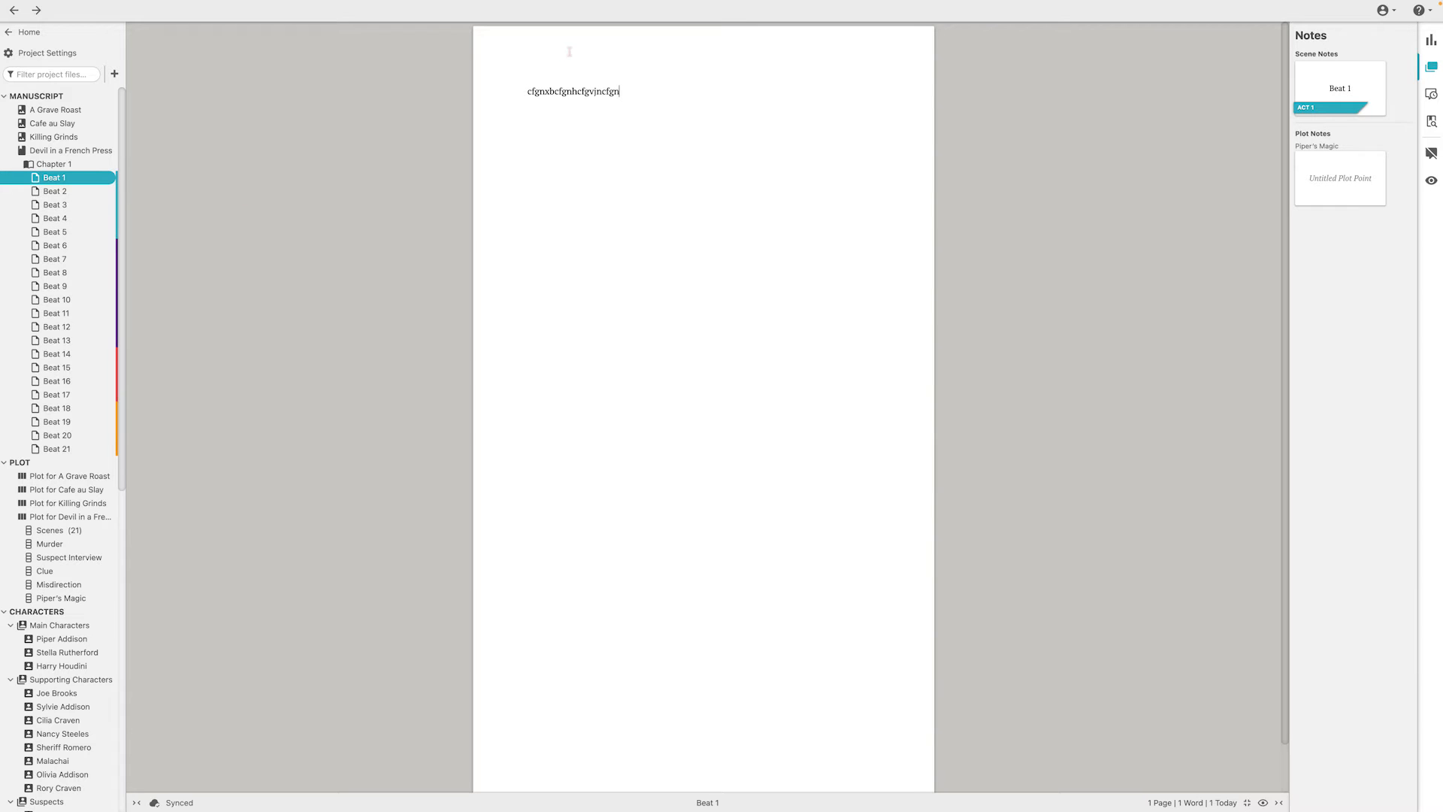
# Delete the sample text from the Beat 1 scene and reopen the emptied scene
pyautogui.moveTo(52, 205)
pyautogui.mouseDown()
pyautogui.moveTo(54, 216)
pyautogui.moveTo(53, 180)
pyautogui.moveTo(67, 183)
pyautogui.mouseUp()
pyautogui.moveTo(651, 87); pyautogui.dragTo(474, 99)
pyautogui.press('BackSpace')
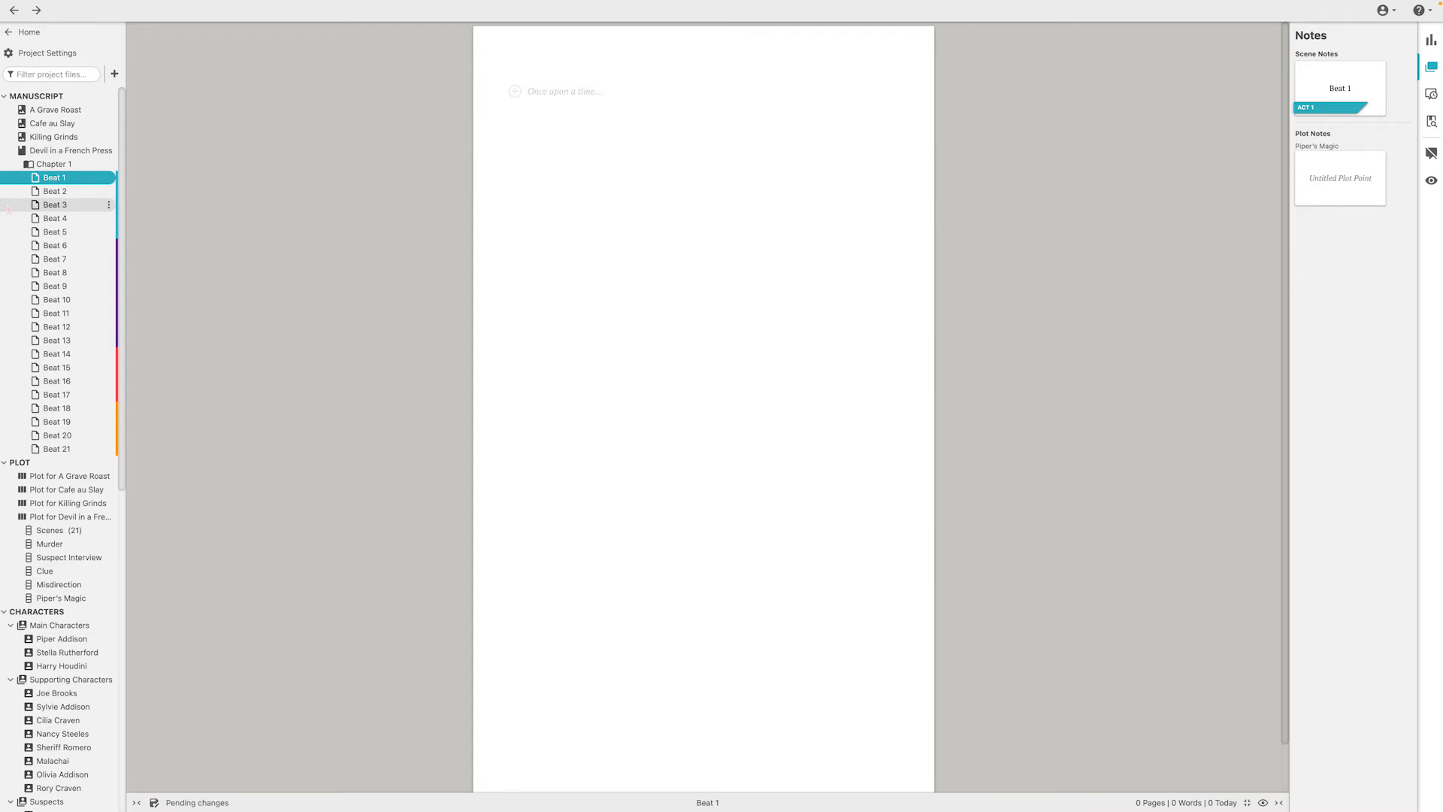
pyautogui.click(54, 164)
pyautogui.click(77, 181)
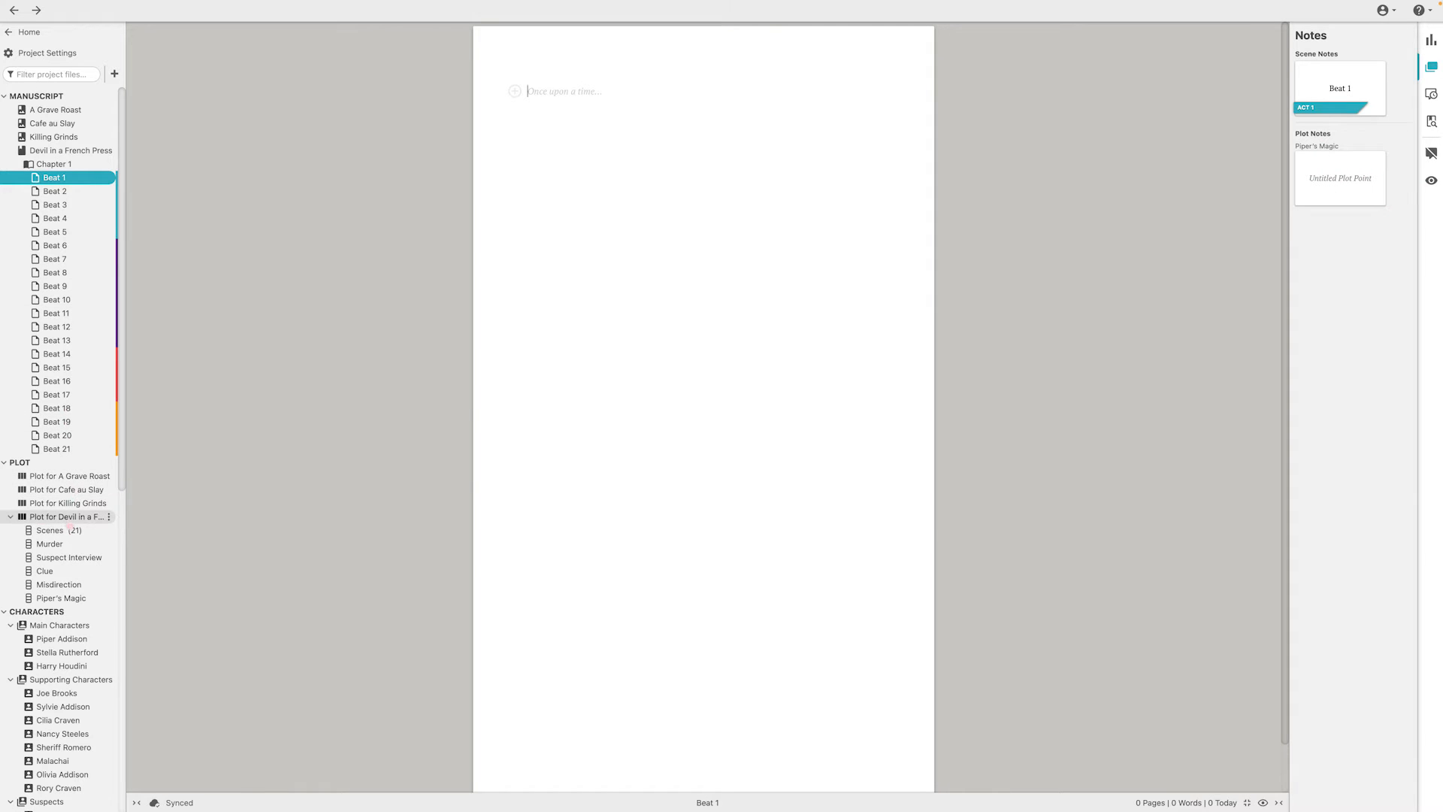
# View the Scenes and Murder plot lines of Devil in a French Press separately and return to its plot grid
pyautogui.click(68, 518)
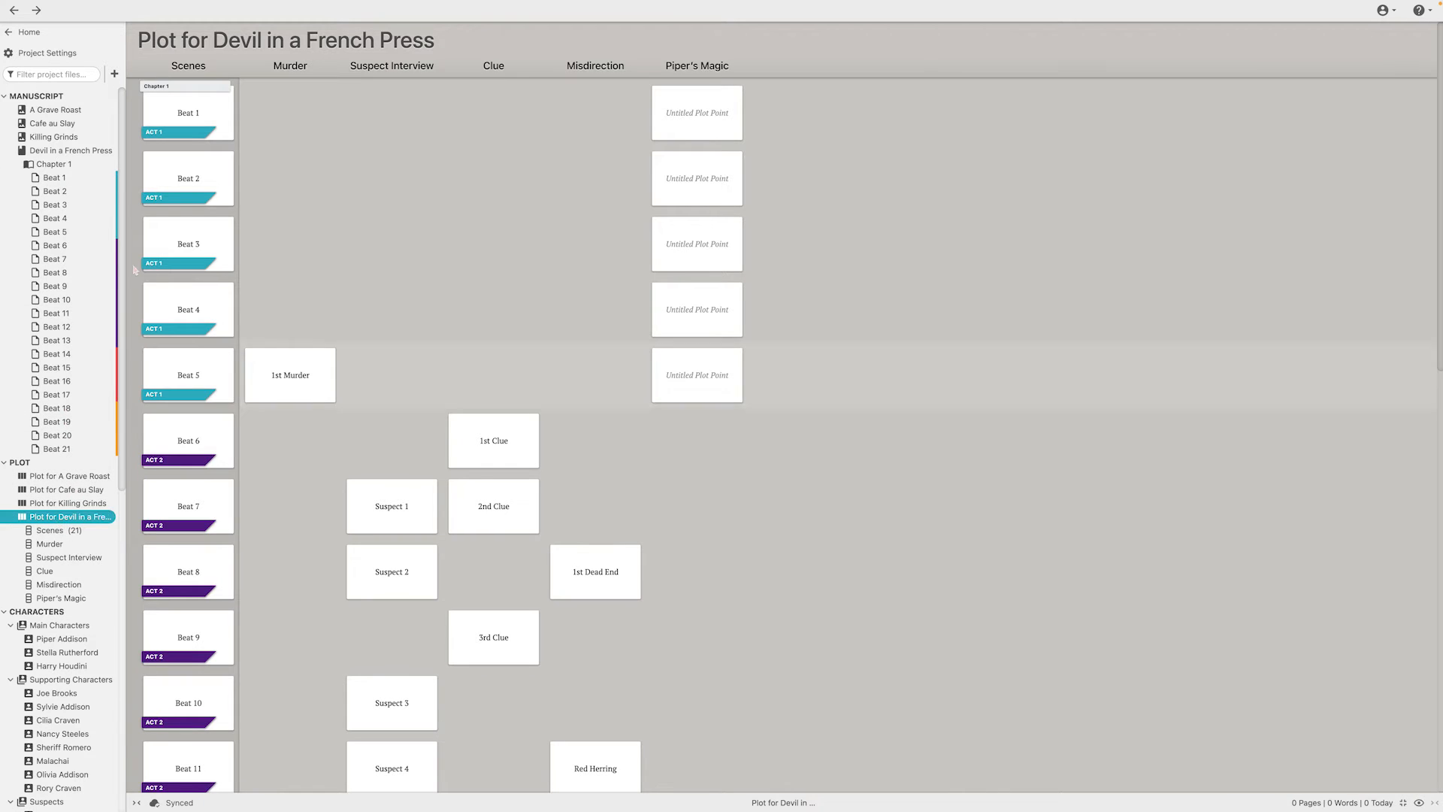
pyautogui.click(50, 530)
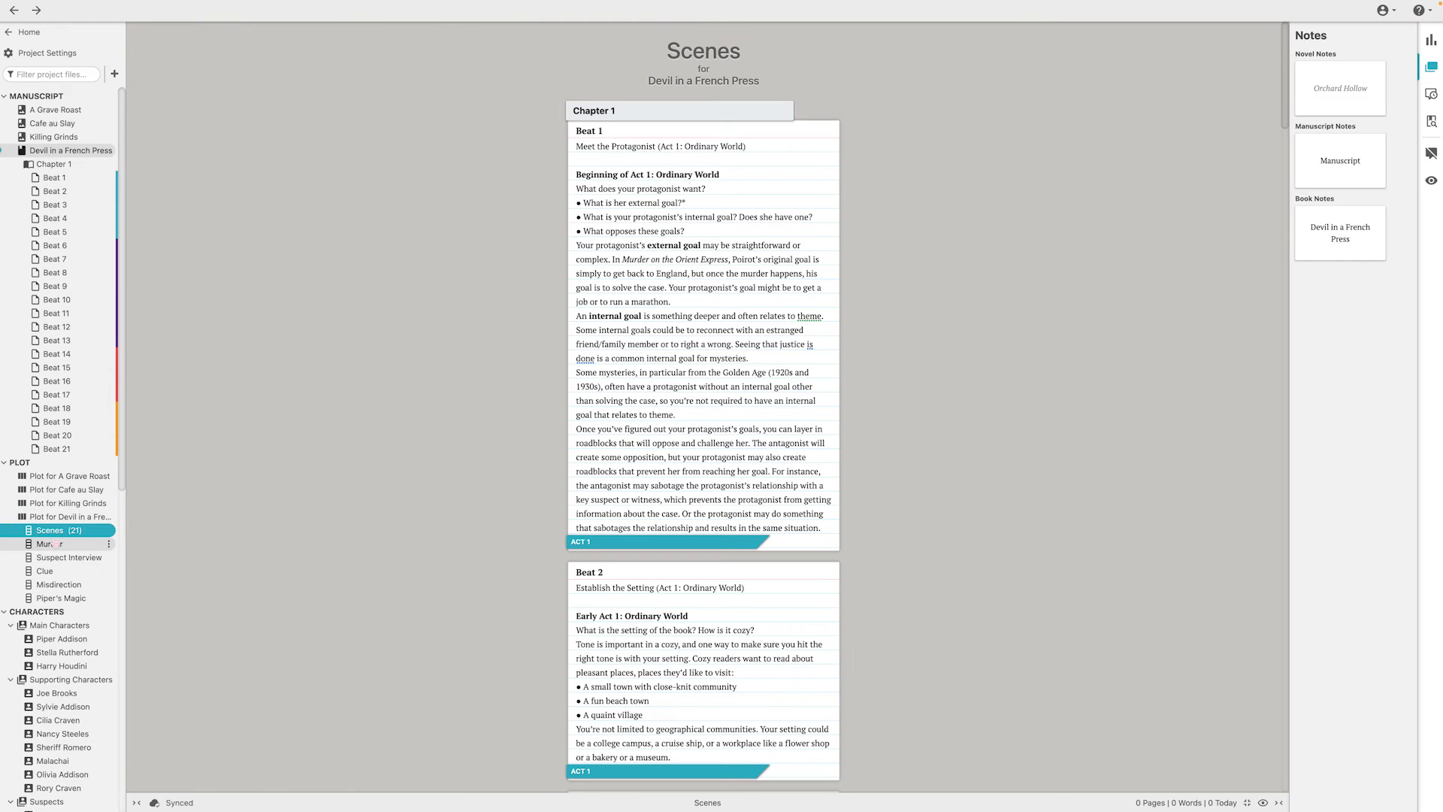
pyautogui.click(50, 543)
pyautogui.click(68, 517)
# Add a plot point in the Beat 1 row under a new untitled plot line, and remove that plot line
pyautogui.moveTo(285, 96)
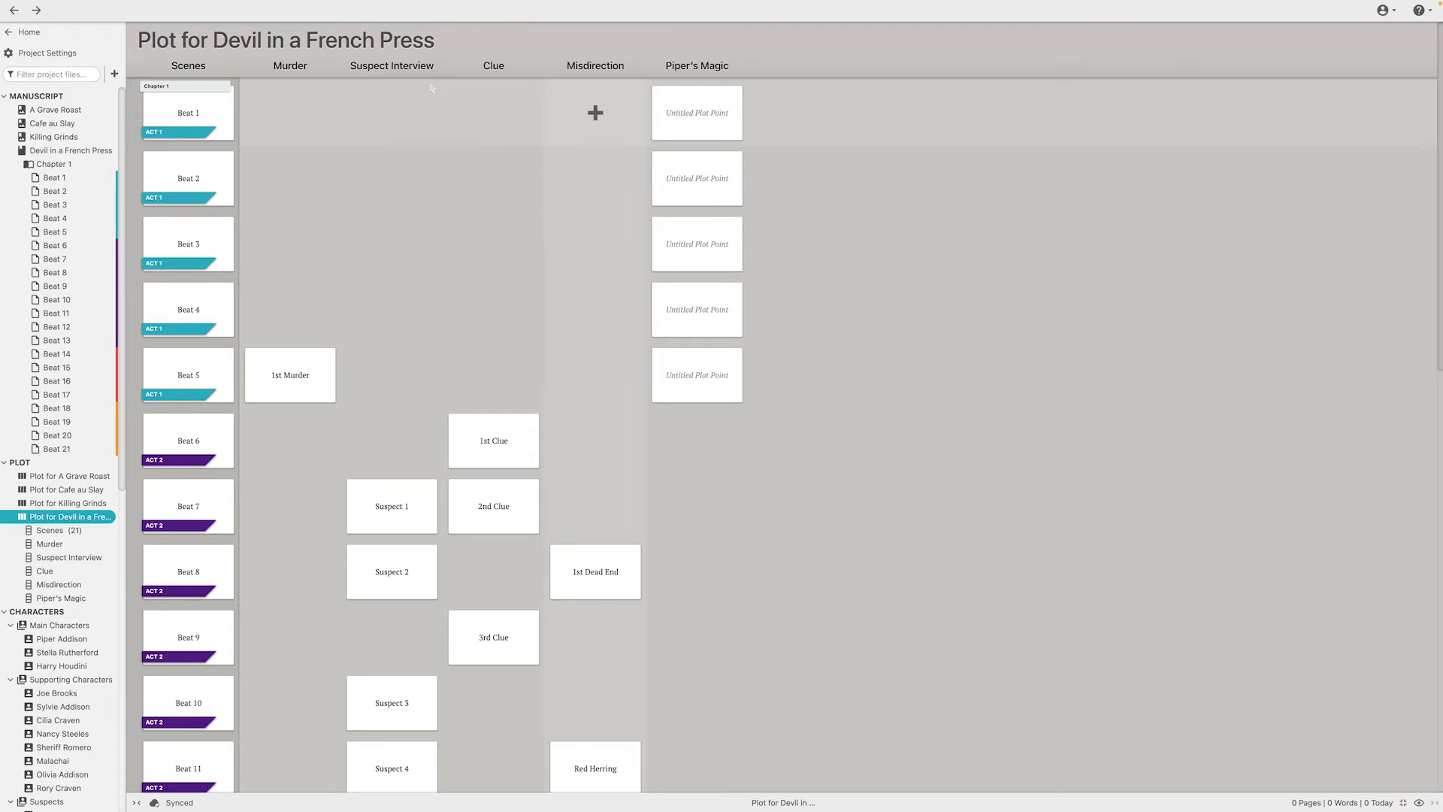
pyautogui.click(798, 112)
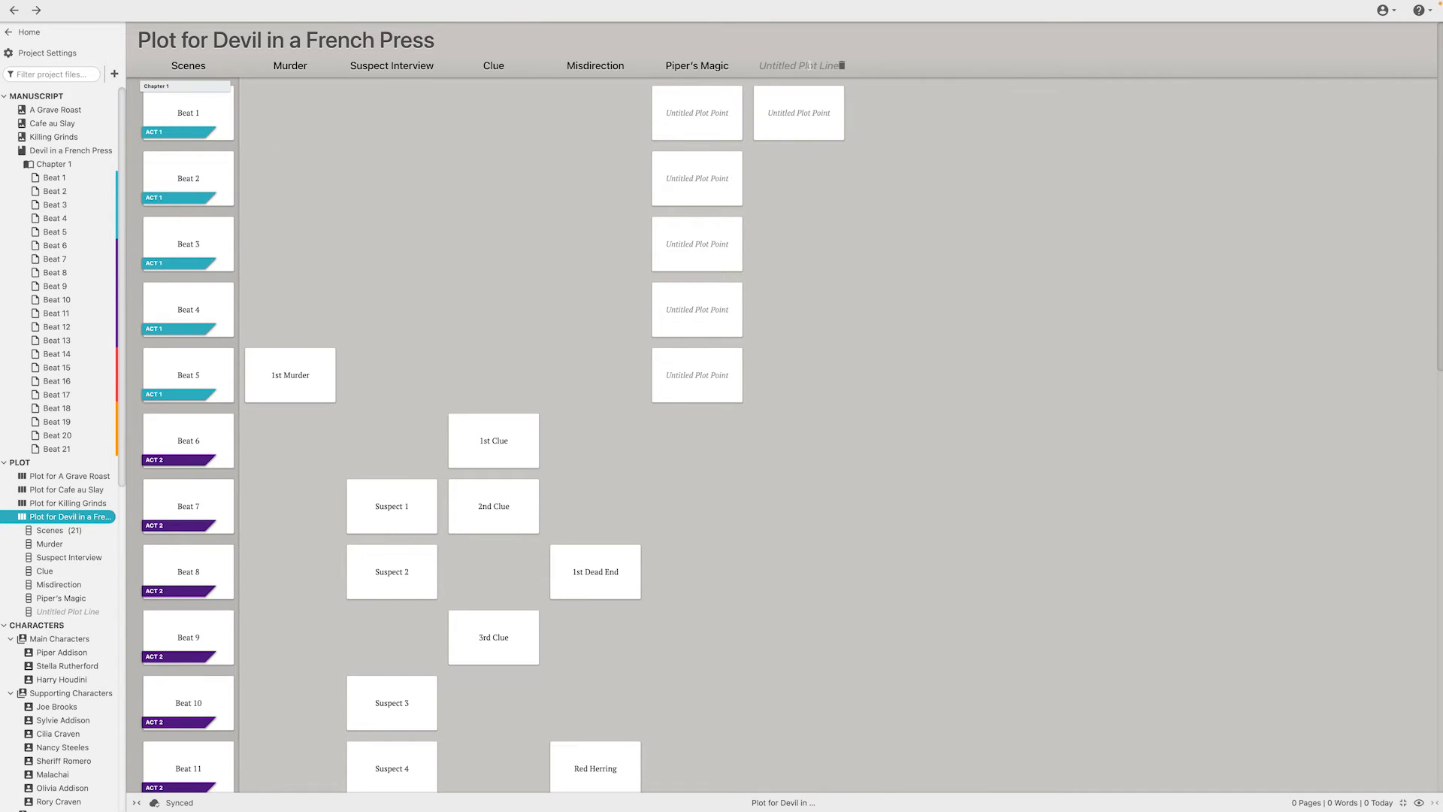
pyautogui.click(862, 68)
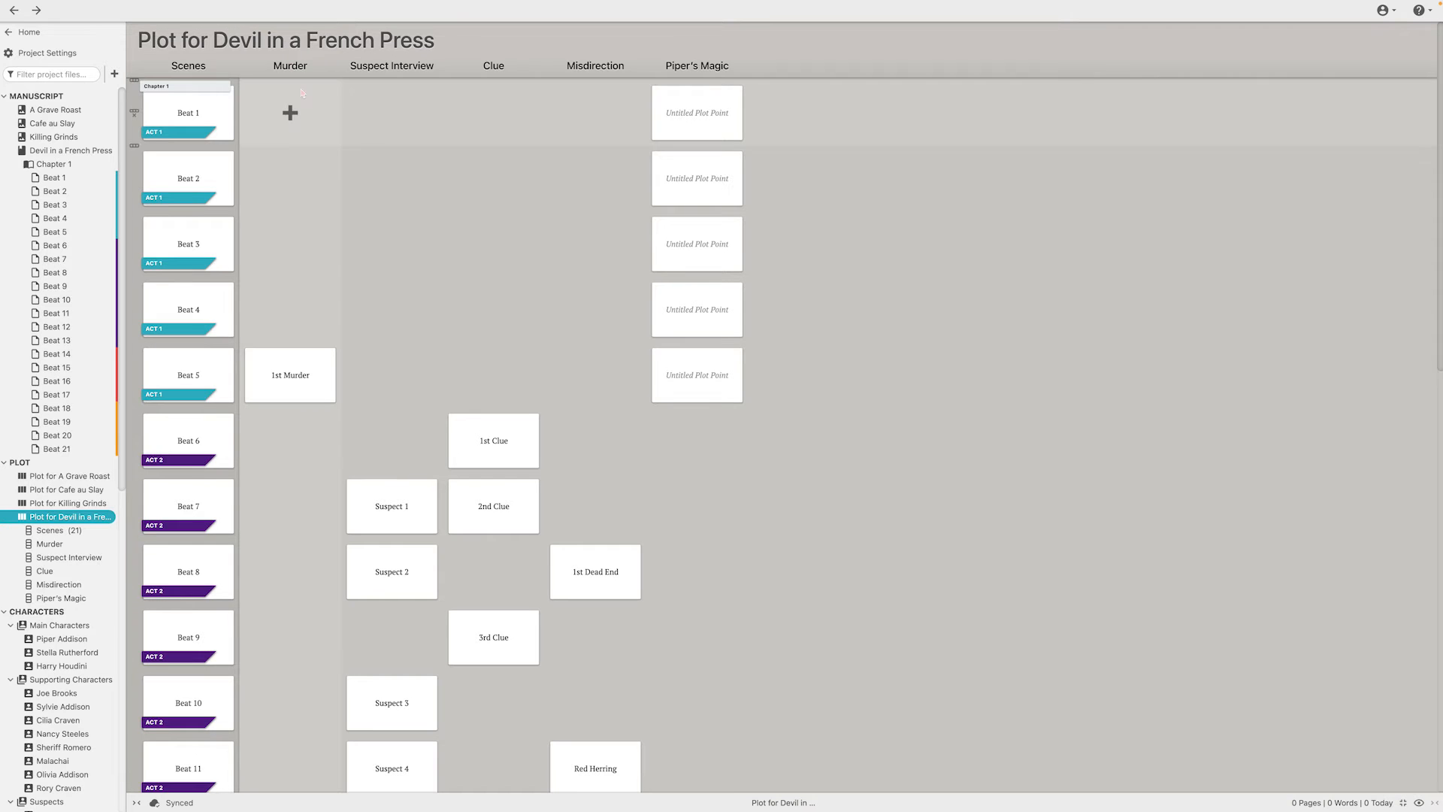
# Examine the plot points of the Murder and Suspect Interview plot lines across the beats of the Devil in a French Press plot grid
pyautogui.moveTo(306, 378)
pyautogui.mouseDown()
pyautogui.moveTo(311, 363)
pyautogui.moveTo(305, 374)
pyautogui.mouseUp()
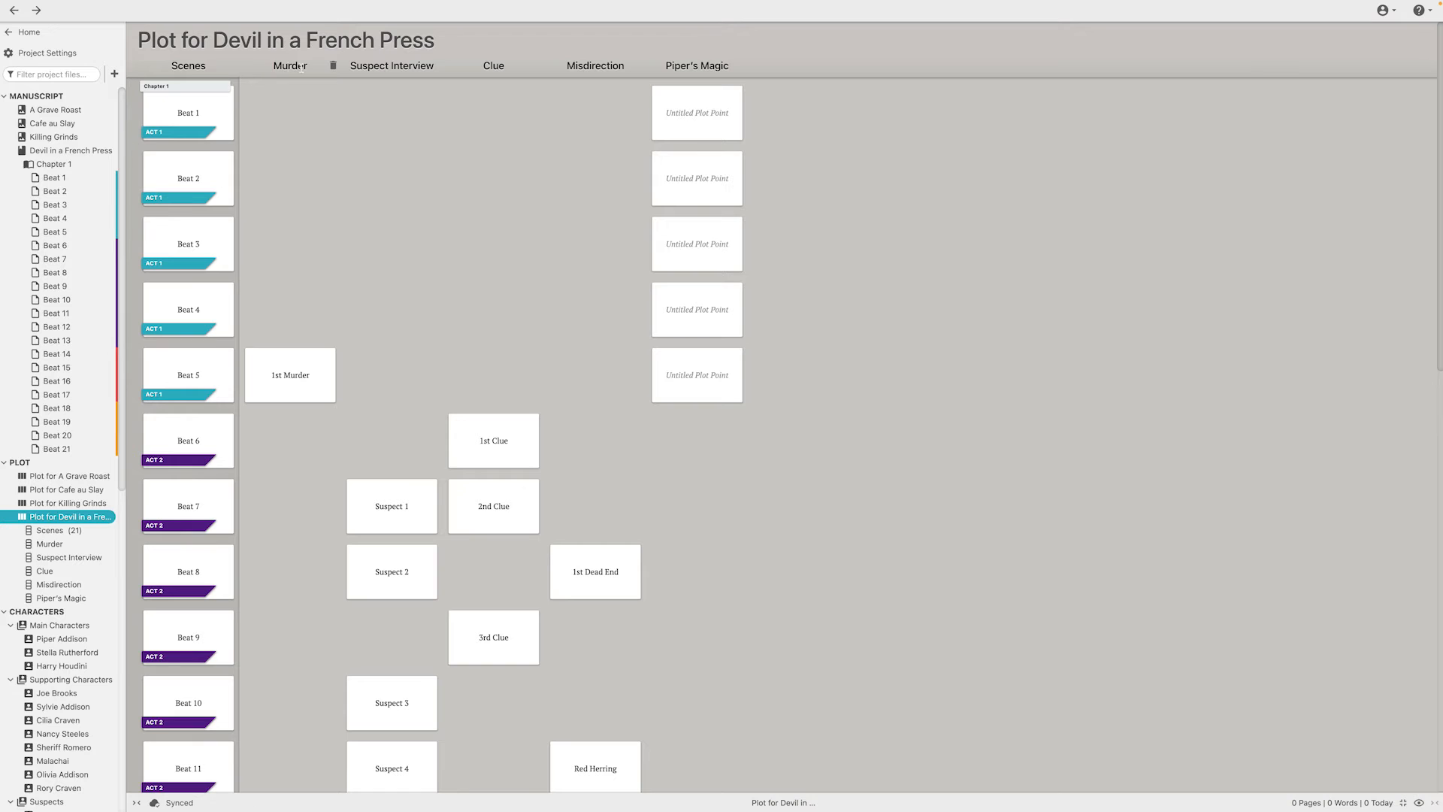
pyautogui.scroll(-4, 290, 301)
pyautogui.scroll(-2, 290, 579)
pyautogui.scroll(3, 300, 151)
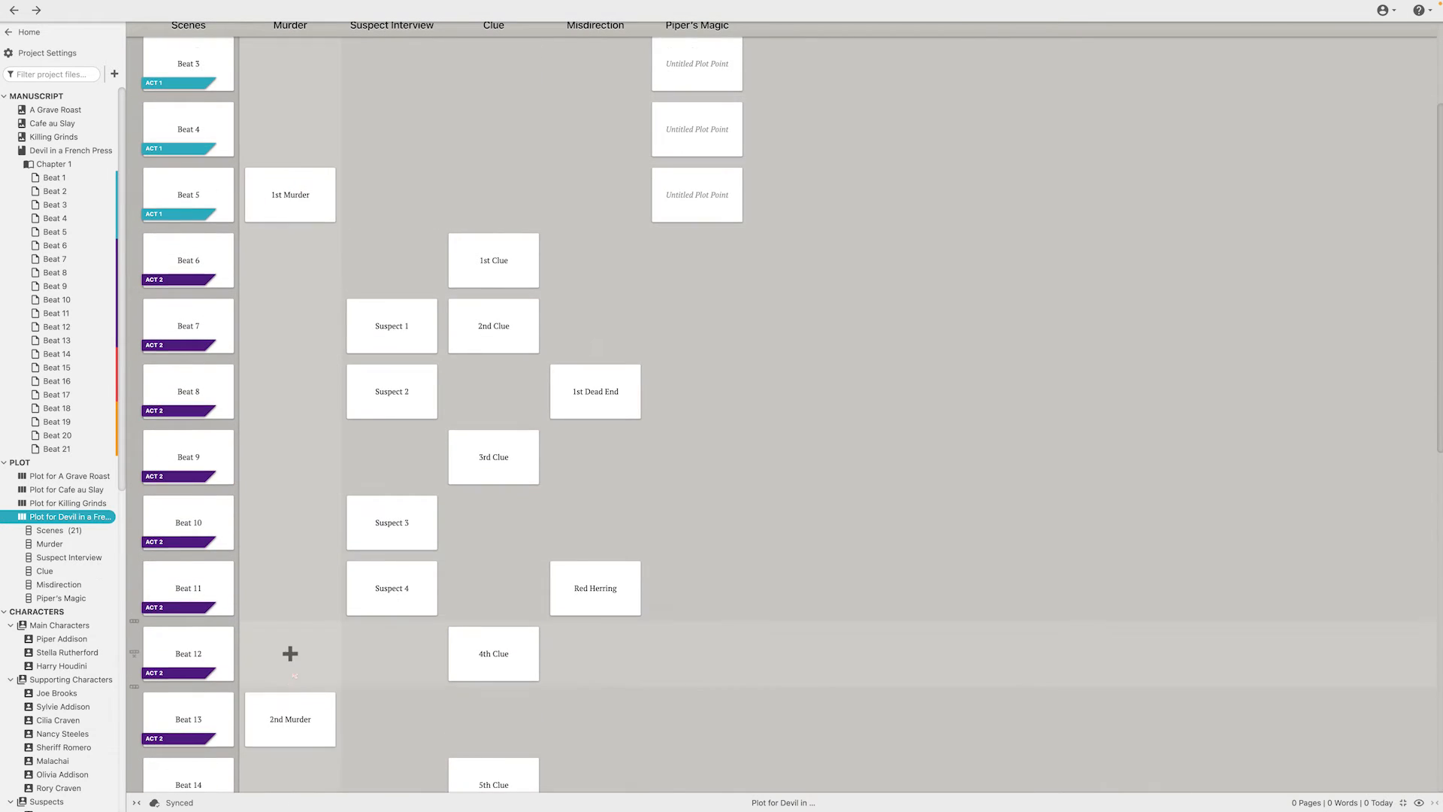
pyautogui.scroll(-3, 290, 646)
pyautogui.scroll(5, 390, 271)
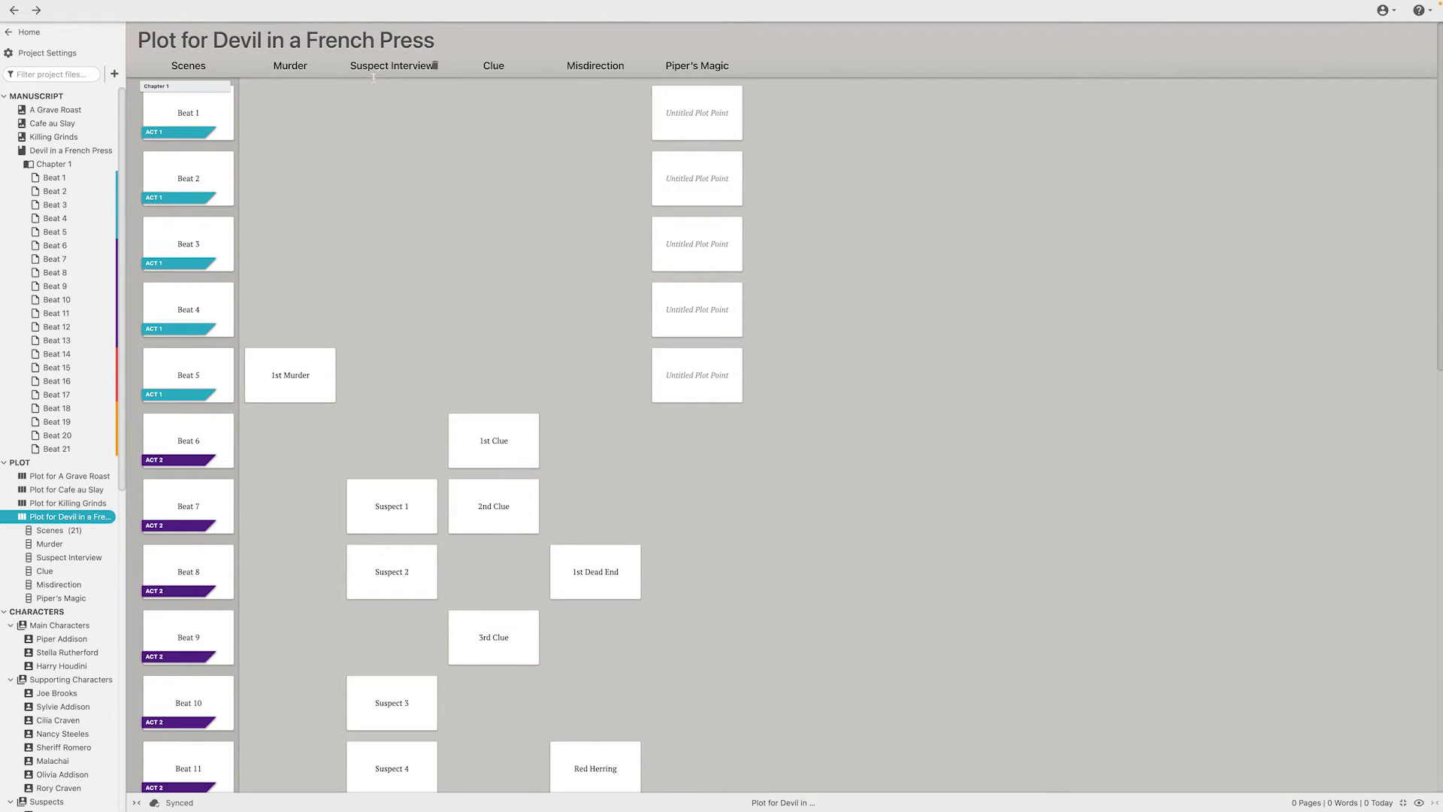
pyautogui.scroll(-5, 390, 274)
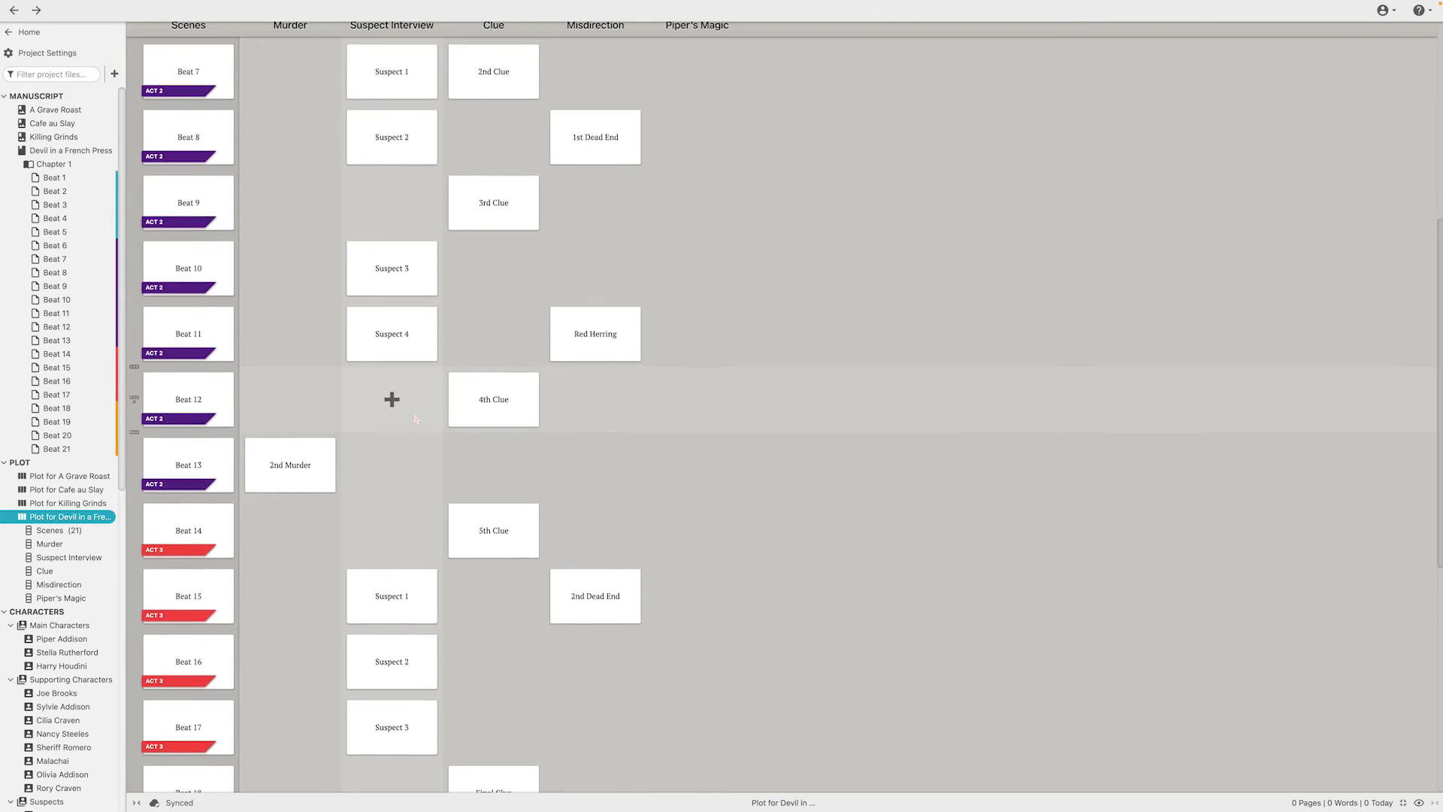
pyautogui.moveTo(386, 331)
pyautogui.mouseDown()
pyautogui.moveTo(393, 390)
pyautogui.moveTo(390, 353)
pyautogui.mouseUp()
pyautogui.scroll(-2, 387, 466)
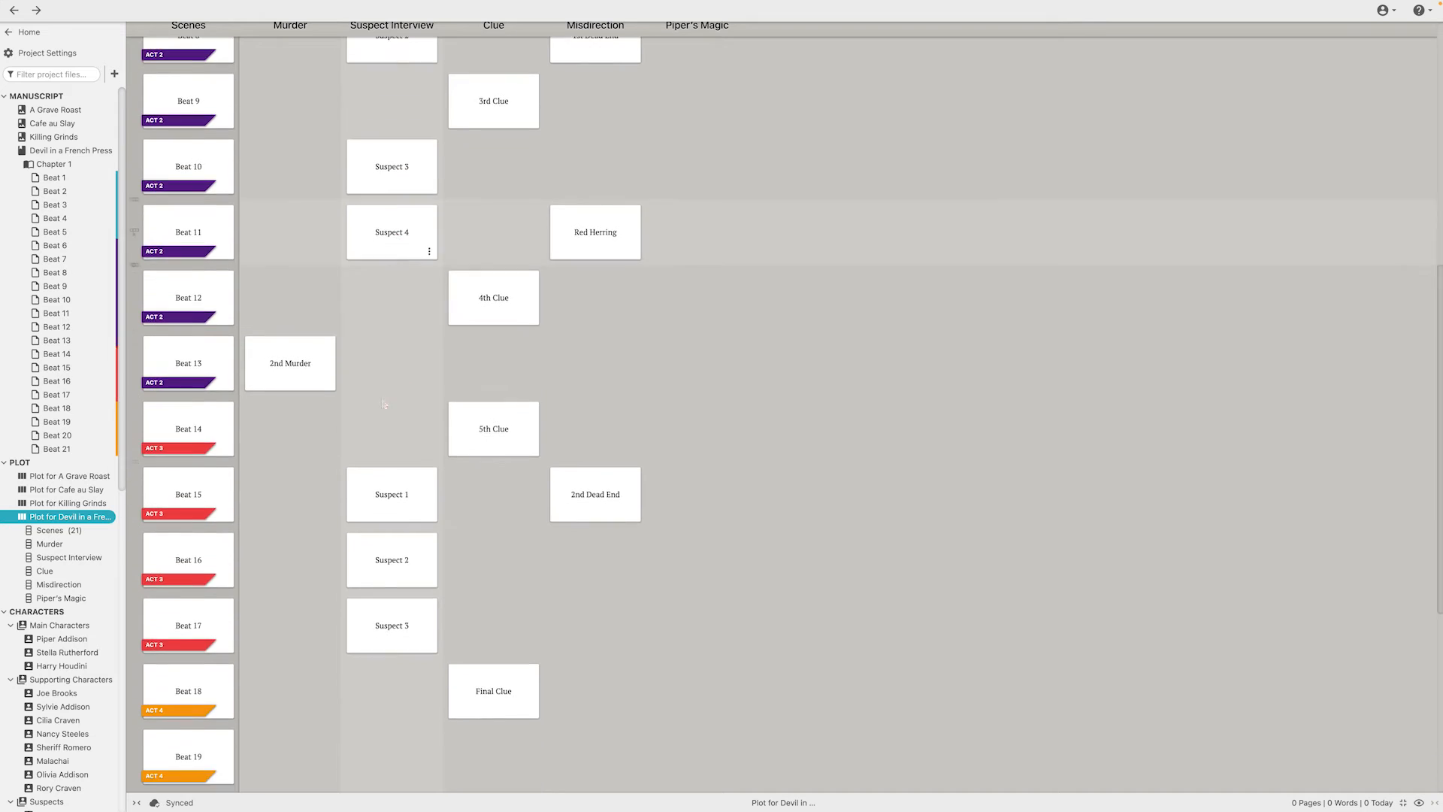
pyautogui.scroll(-2, 390, 654)
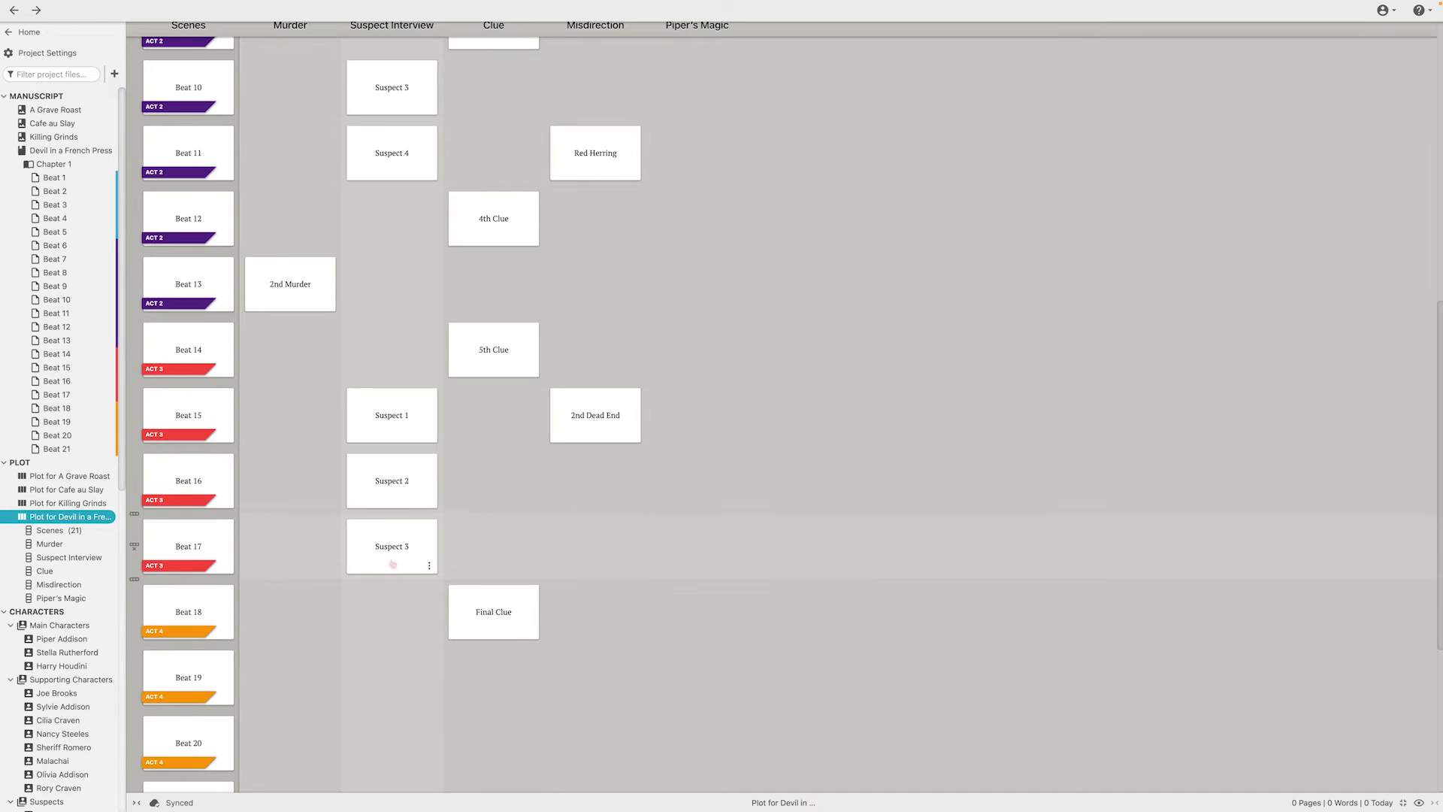
pyautogui.scroll(-2, 390, 556)
pyautogui.scroll(10, 390, 535)
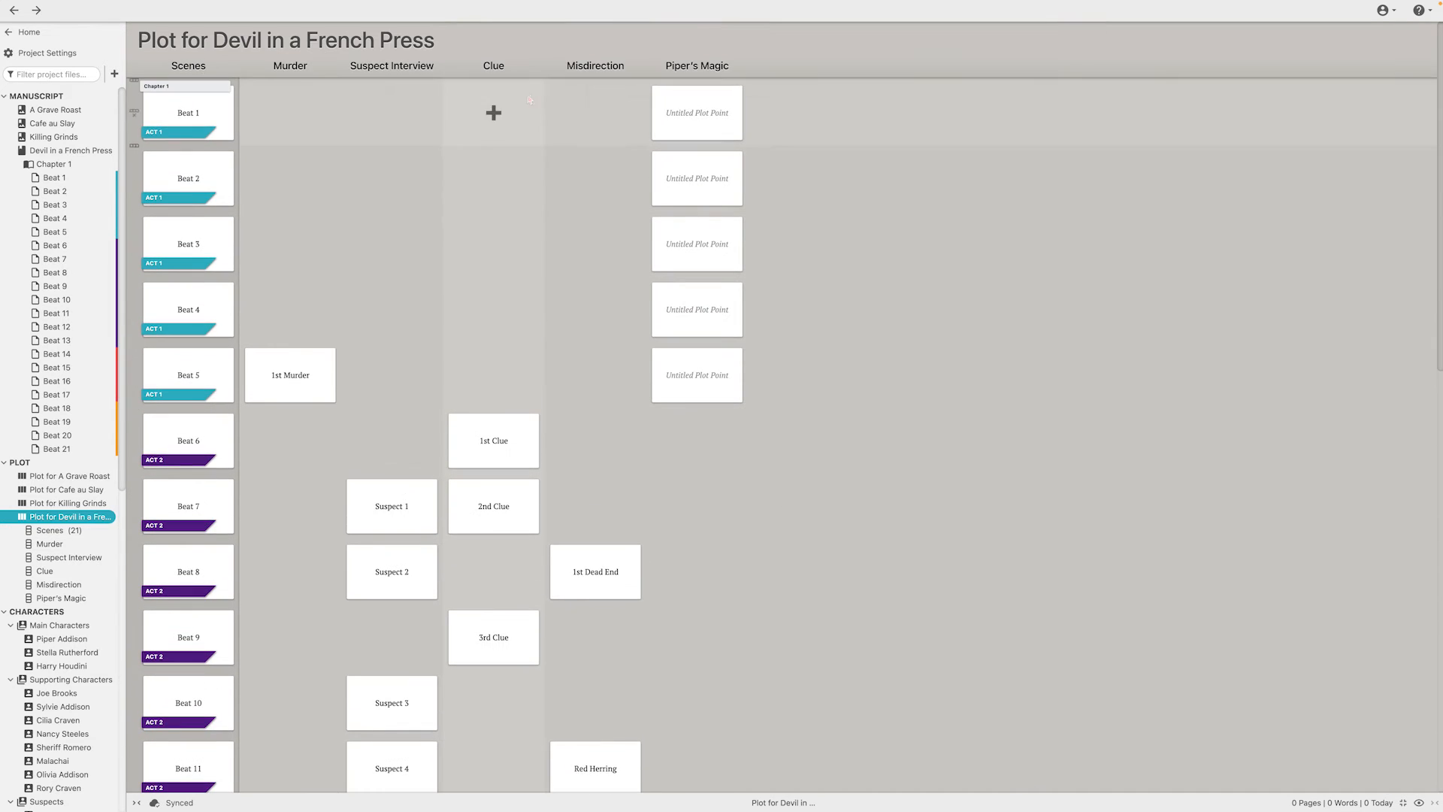
# Examine the plot points of the Clue and Misdirection plot lines across the beats of the plot grid
pyautogui.scroll(-2, 526, 331)
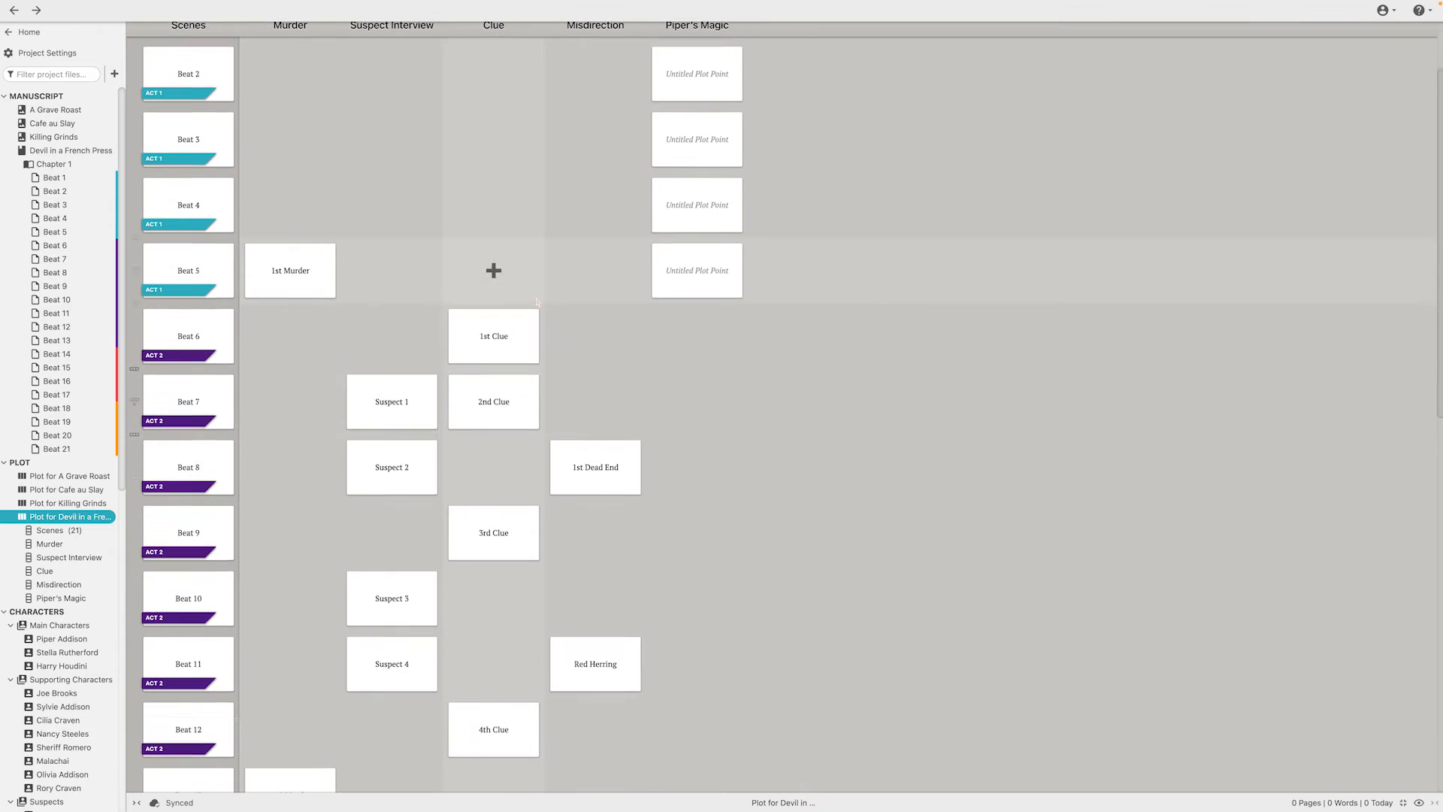
pyautogui.scroll(-7, 484, 348)
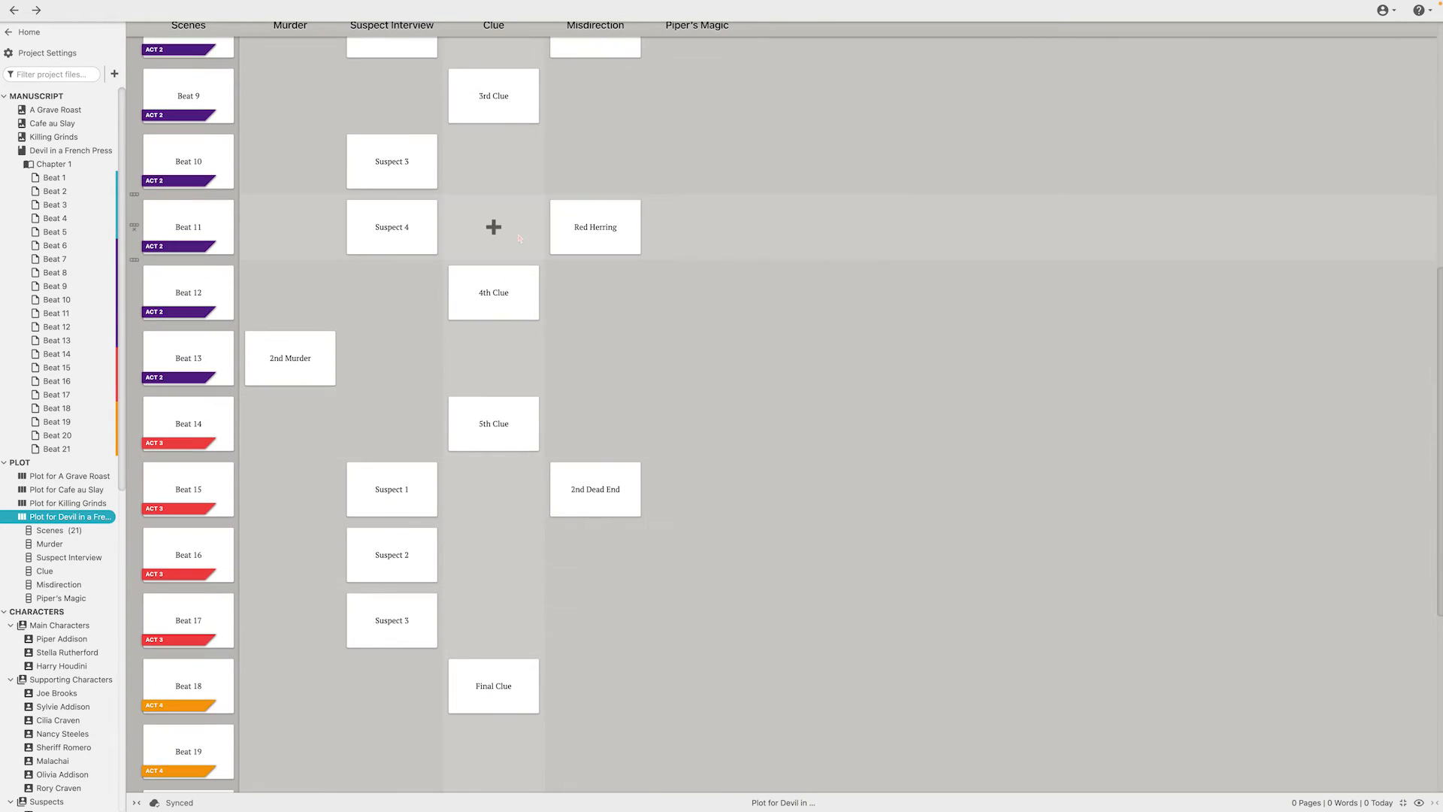
pyautogui.scroll(-1, 492, 232)
pyautogui.scroll(3, 571, 481)
pyautogui.scroll(6, 609, 404)
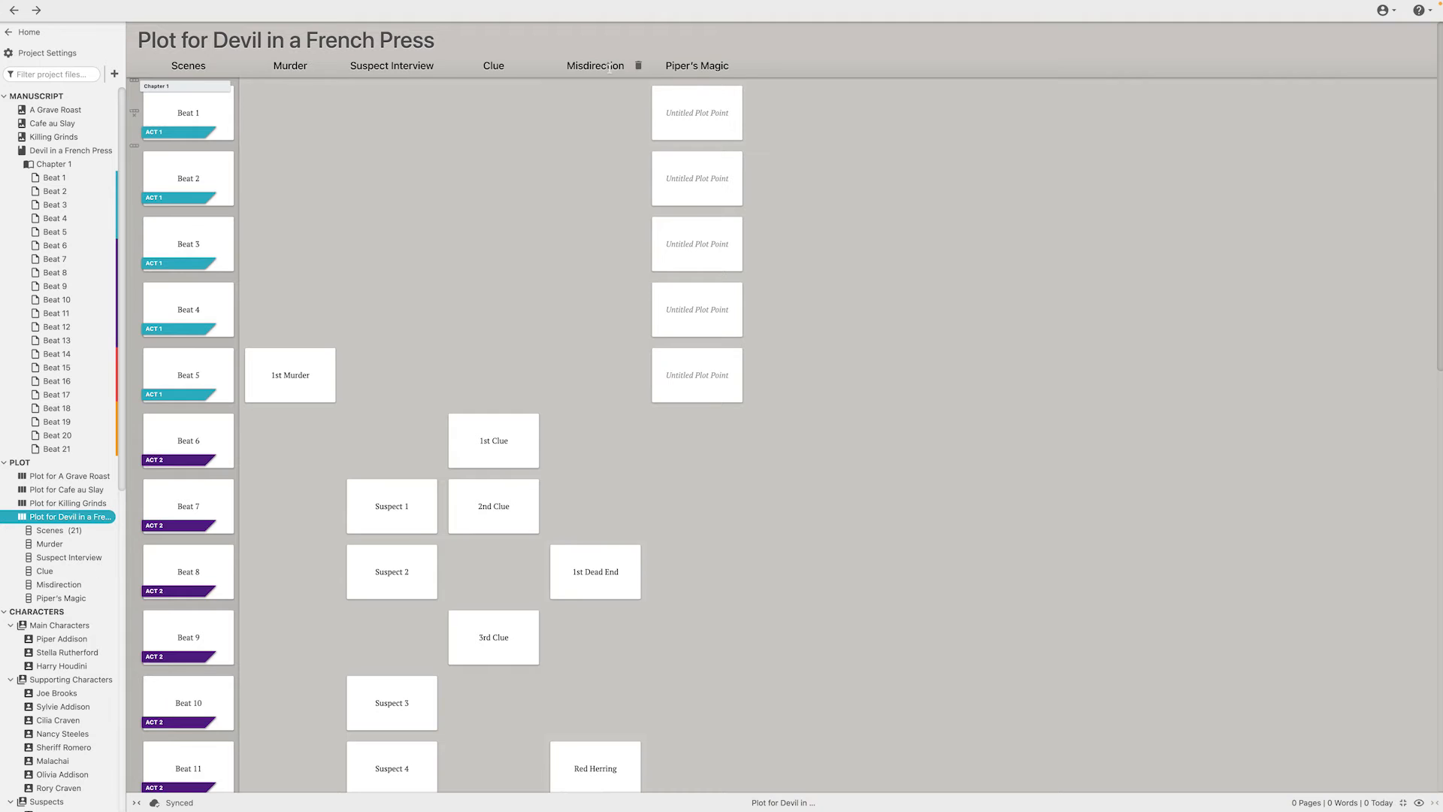
pyautogui.scroll(-5, 593, 112)
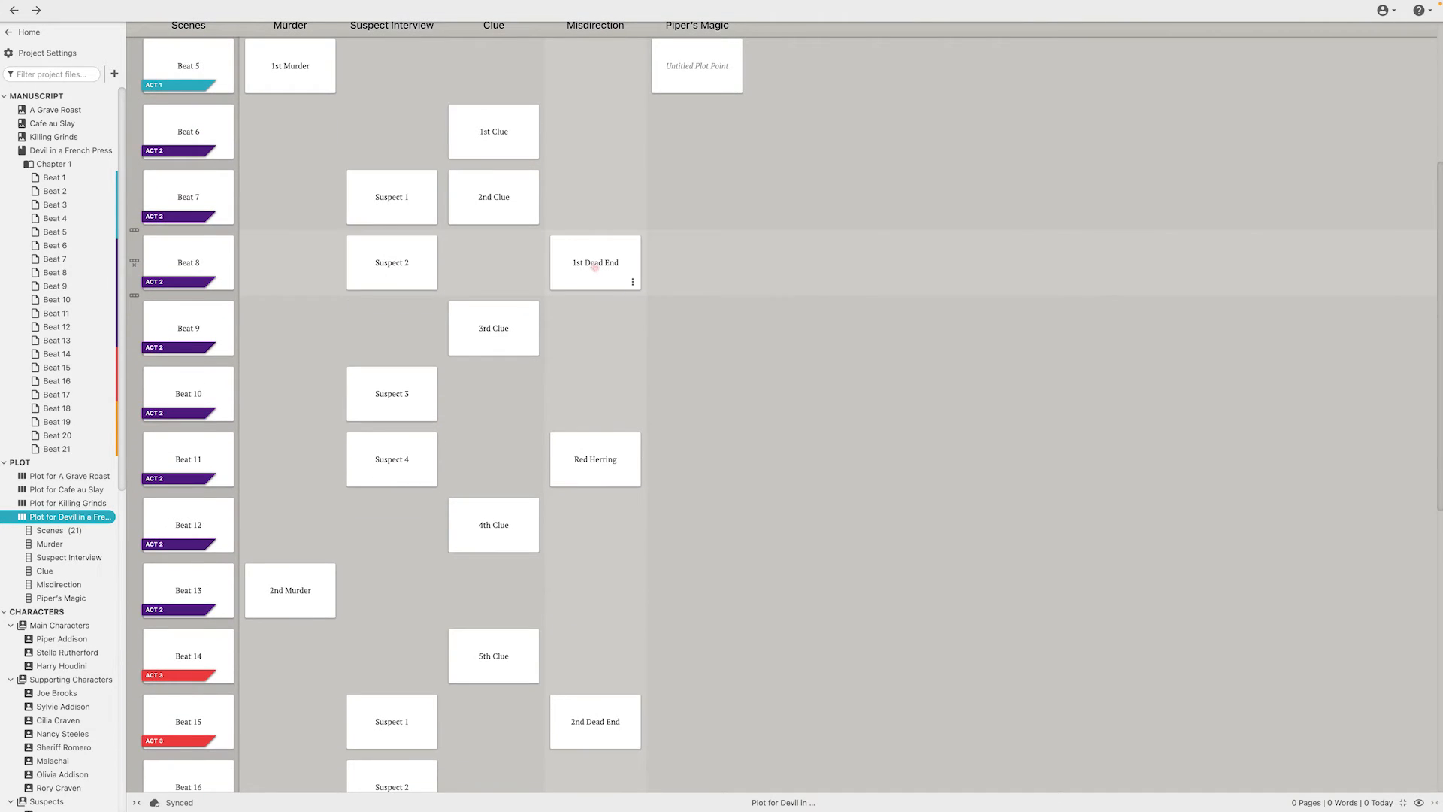
pyautogui.scroll(-3, 594, 271)
pyautogui.scroll(-2, 595, 269)
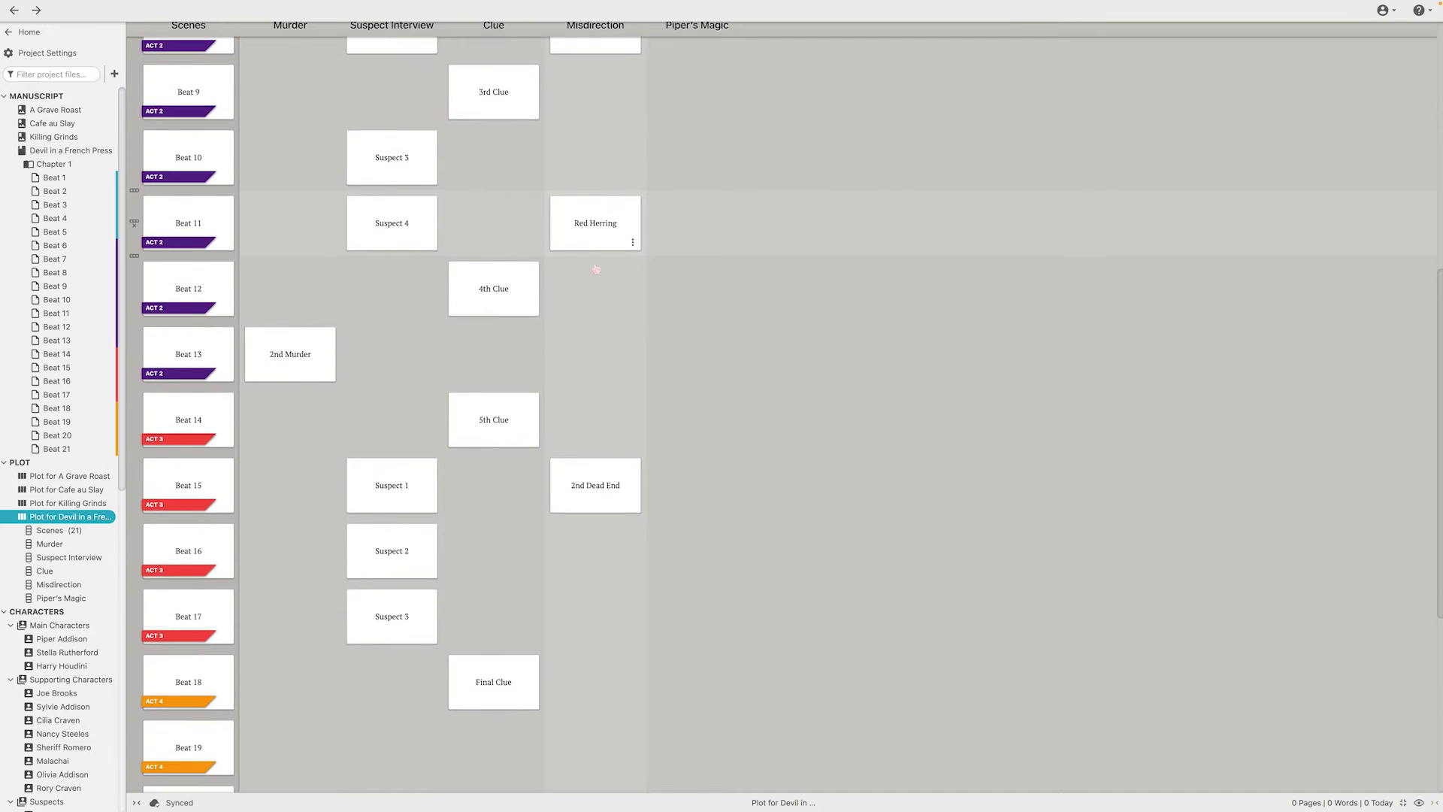
pyautogui.scroll(4, 595, 269)
pyautogui.scroll(1, 595, 451)
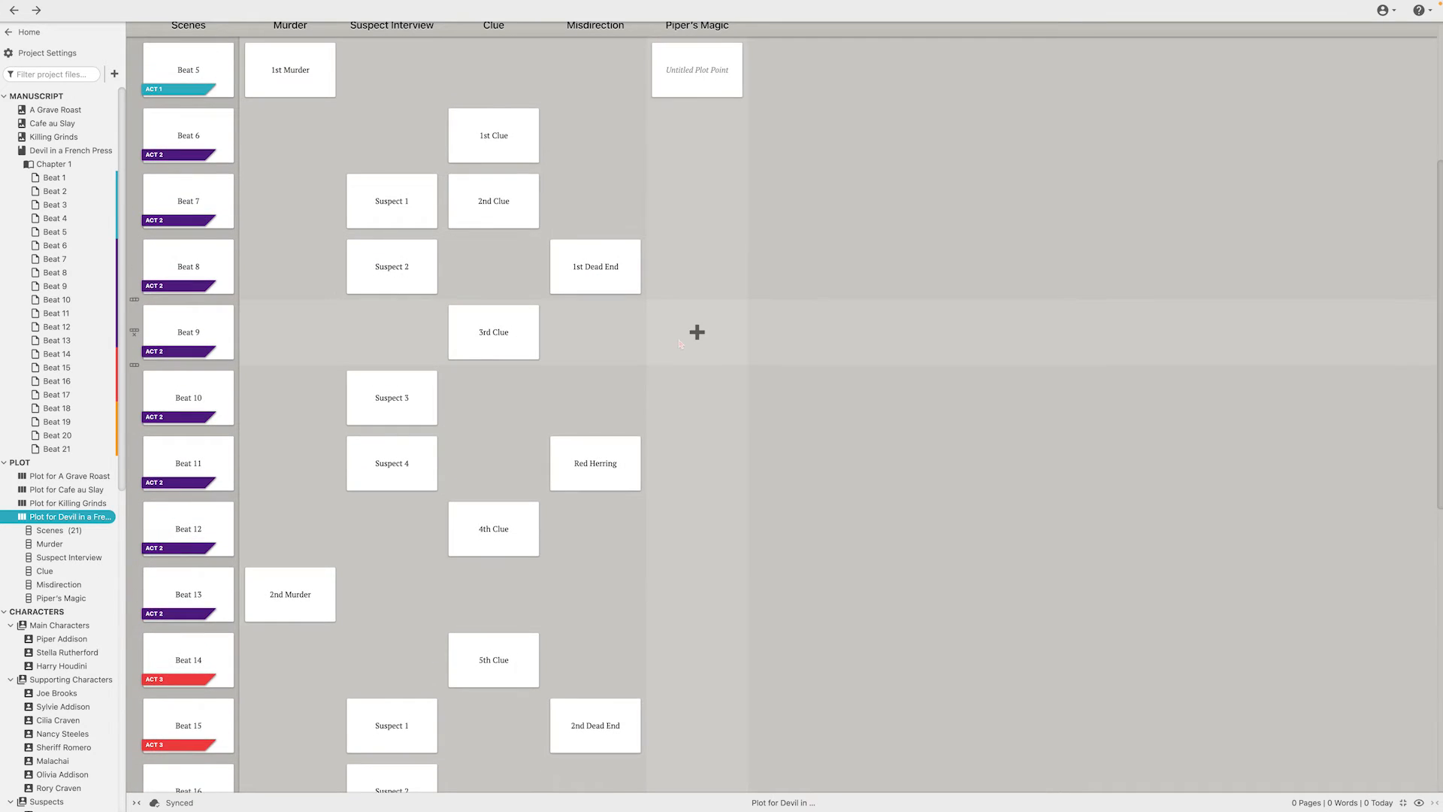
pyautogui.scroll(3, 696, 346)
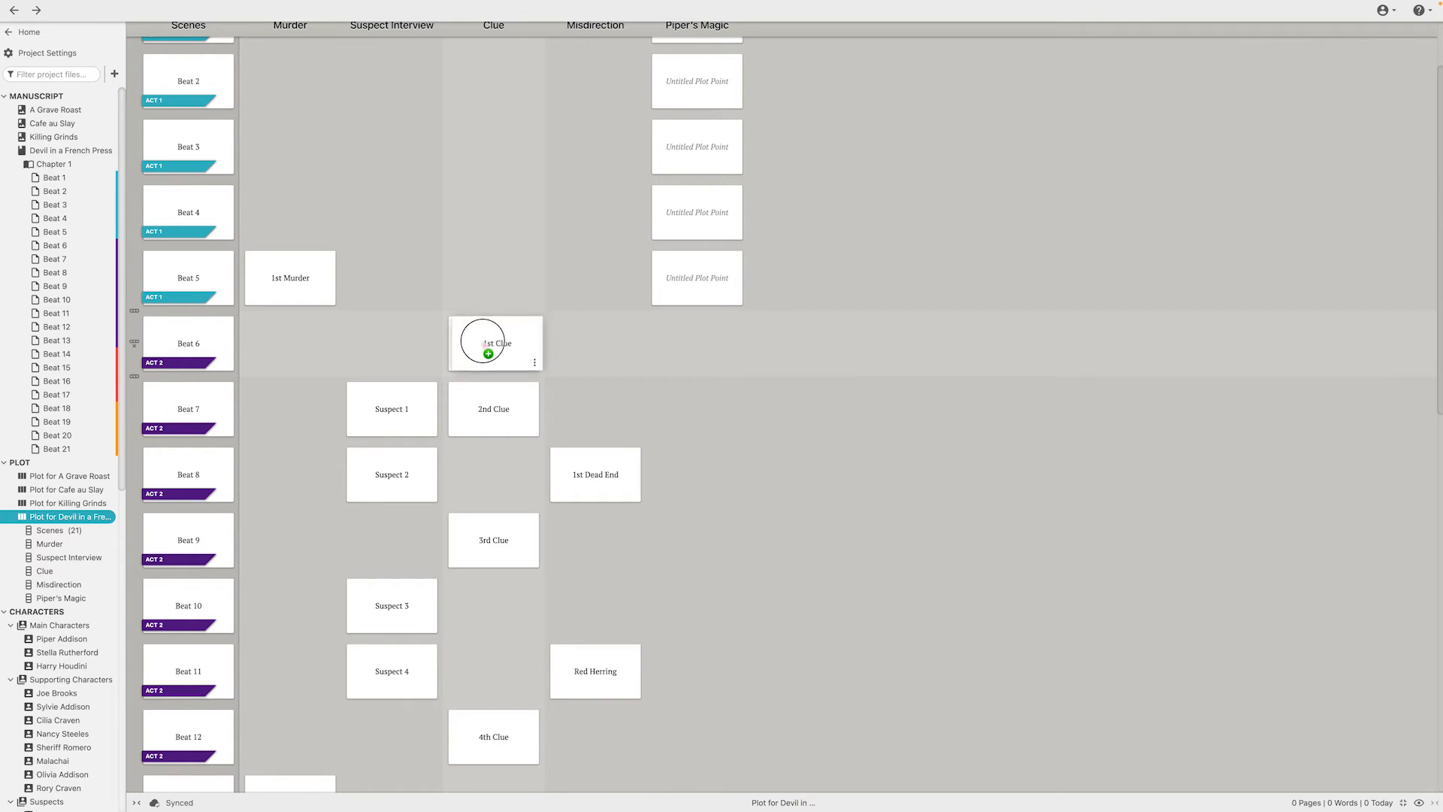
pyautogui.scroll(3, 799, 245)
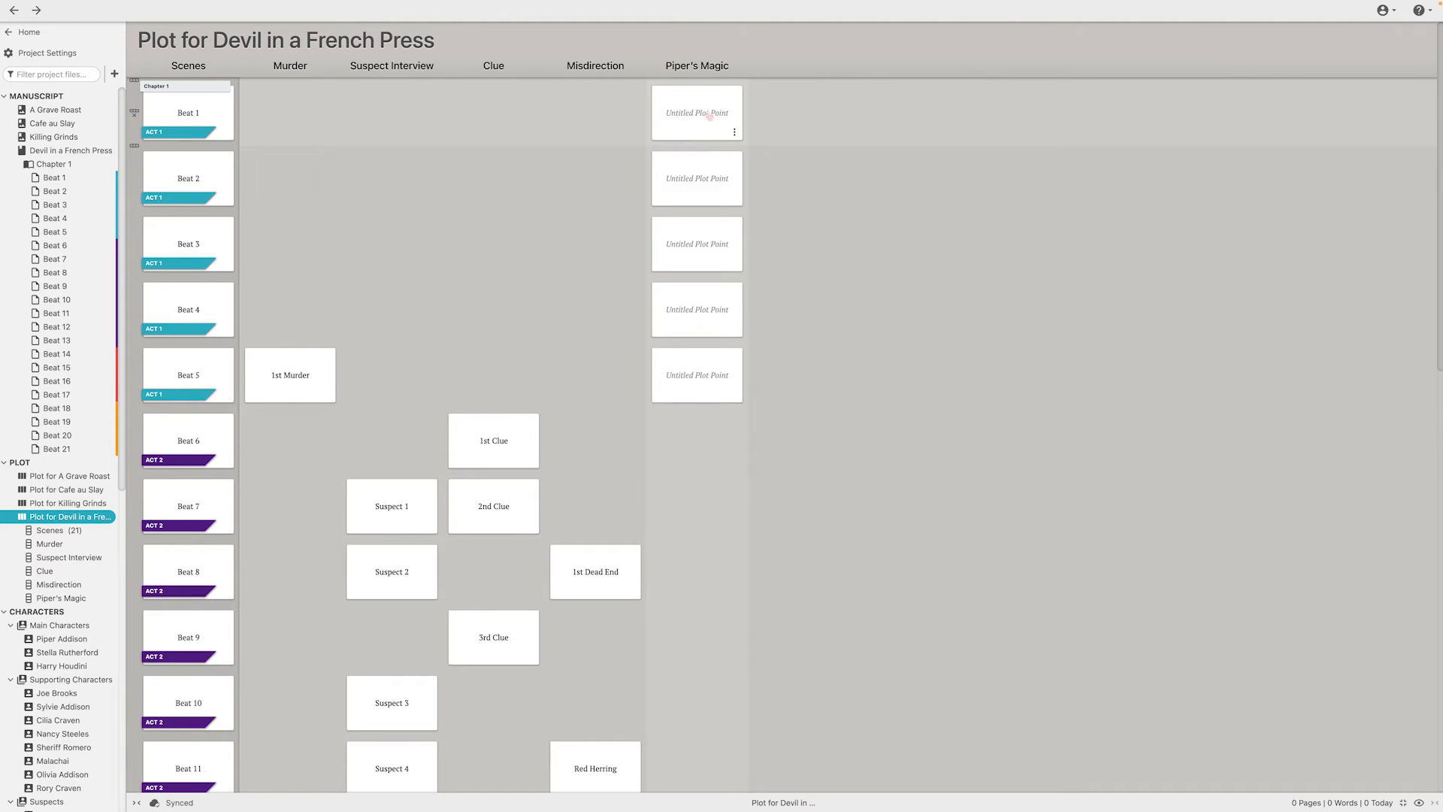
# Move the Beat 1 plot point of Piper's Magic to Beat 7, title it "finds out about her dad", and add sample body text
pyautogui.moveTo(710, 116); pyautogui.dragTo(693, 520)
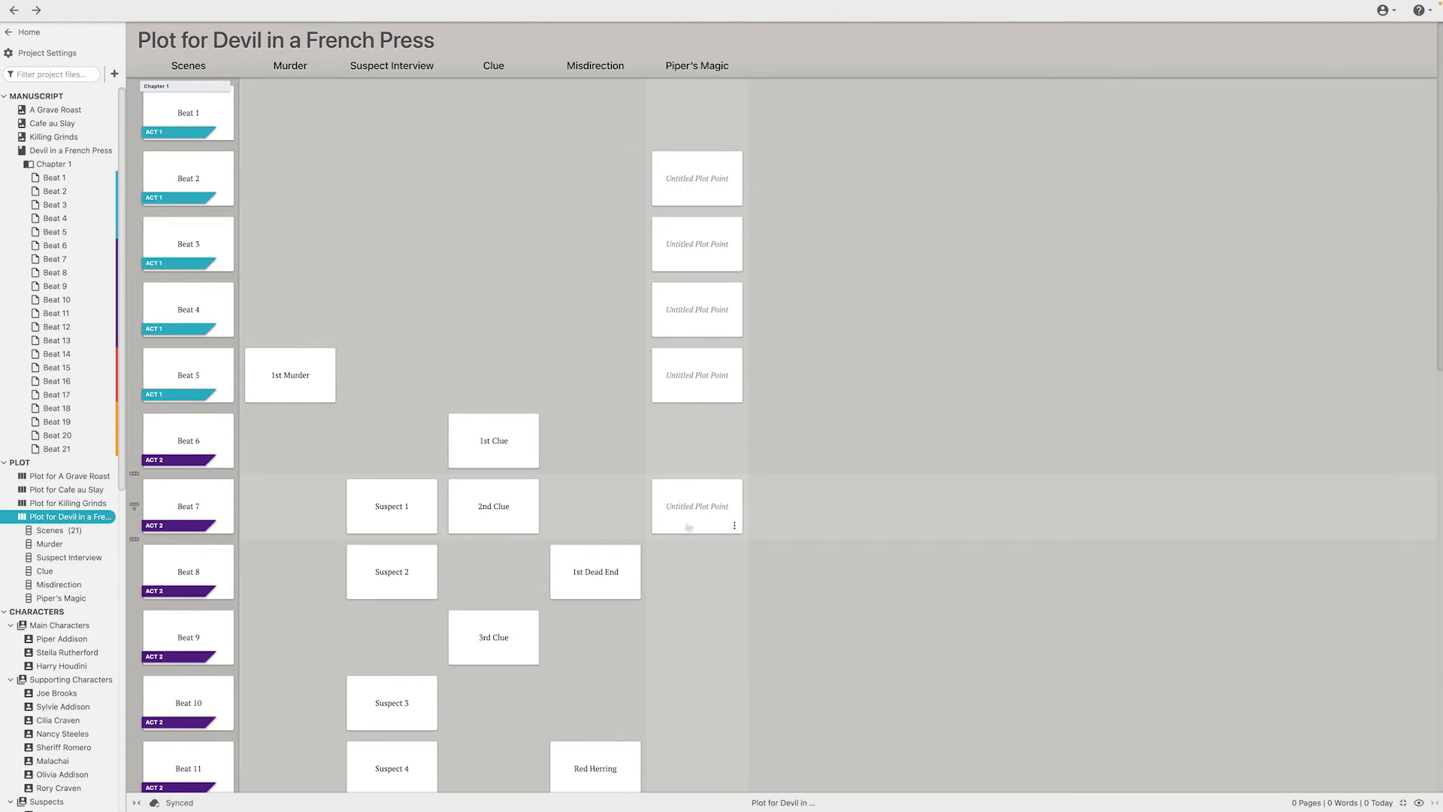
pyautogui.click(692, 519)
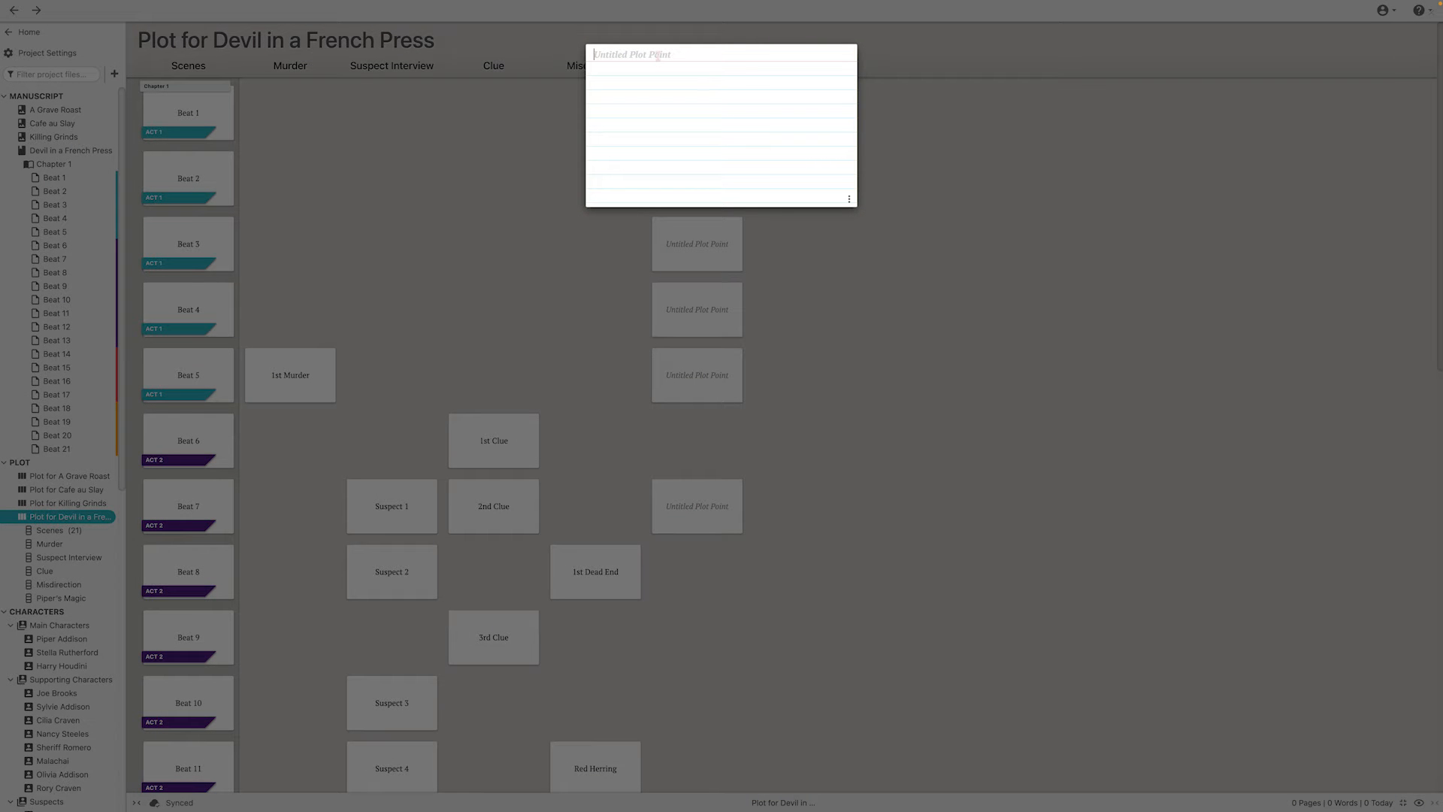
pyautogui.write('finds out about her dad')
pyautogui.press('Return')
pyautogui.write('sdlfnvmlszdngvlk;zs')
# Delete the Beat 7 plot point's body text and title, and move it back to the Beat 1 row of Piper's Magic
pyautogui.moveTo(673, 72); pyautogui.dragTo(543, 67)
pyautogui.press('BackSpace')
pyautogui.moveTo(695, 55); pyautogui.dragTo(570, 47)
pyautogui.press('BackSpace')
pyautogui.click(857, 427)
pyautogui.moveTo(704, 492); pyautogui.dragTo(712, 106)
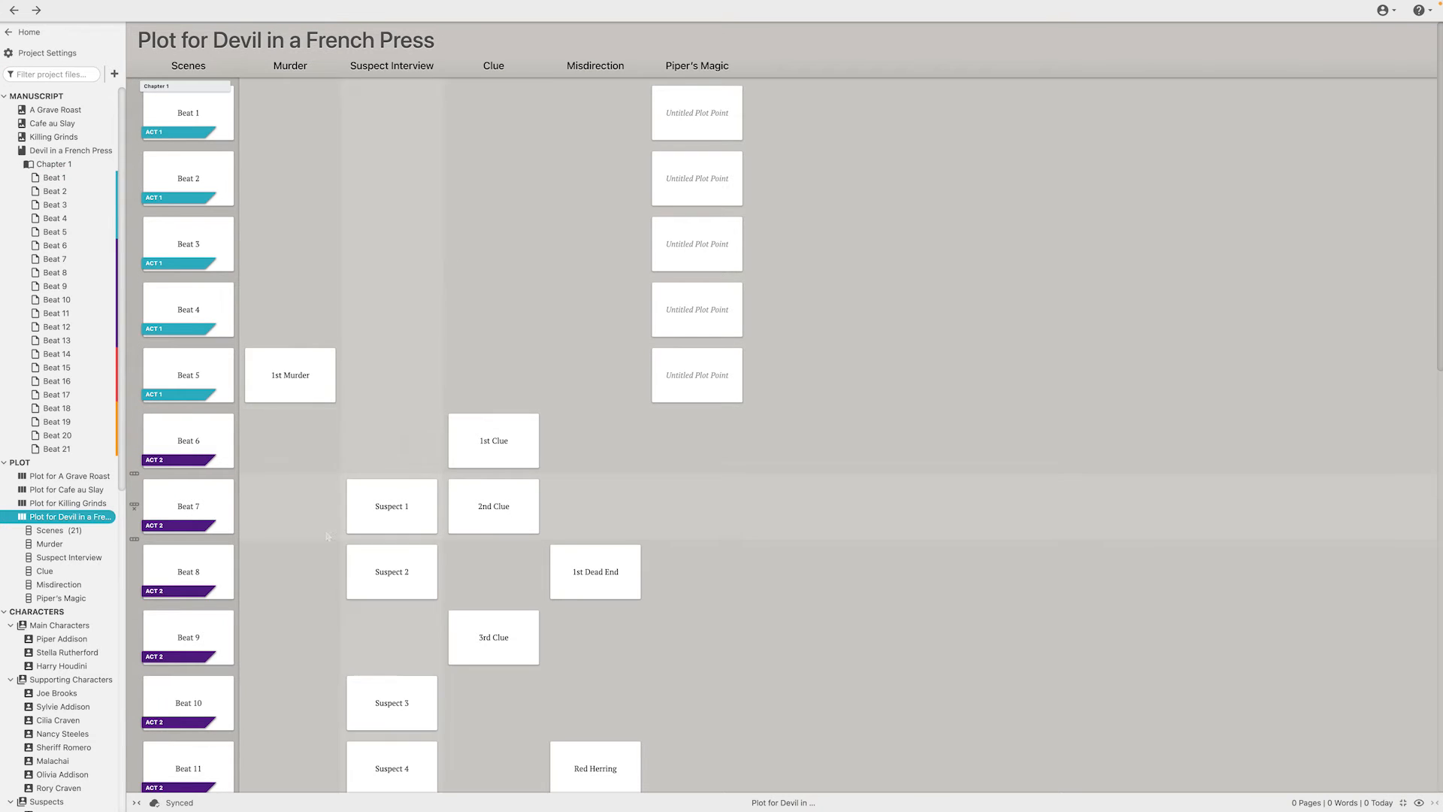
# Open the Beat 8 scene, view its comment history, and toggle the display of comments on and off
pyautogui.scroll(-2, 496, 545)
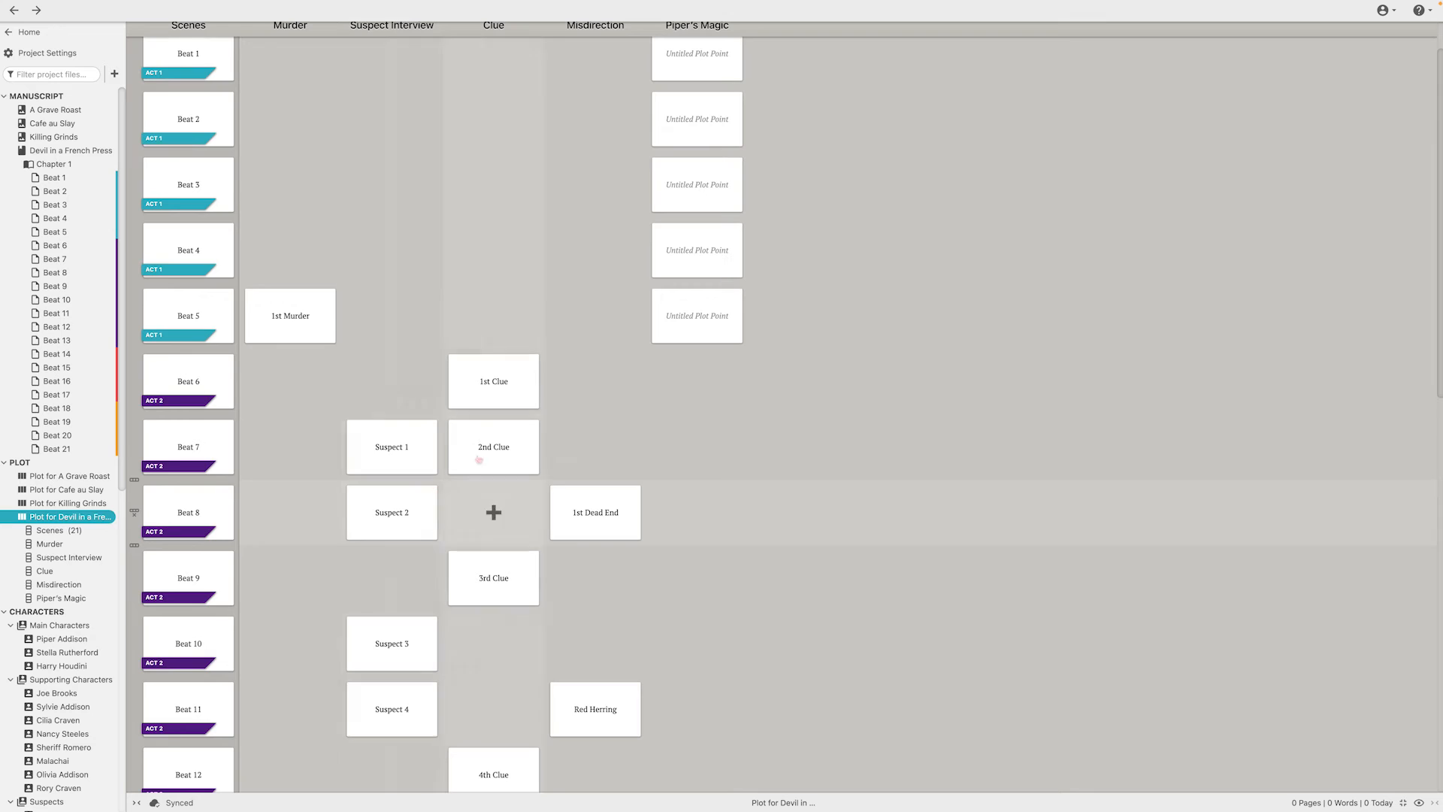
pyautogui.click(66, 273)
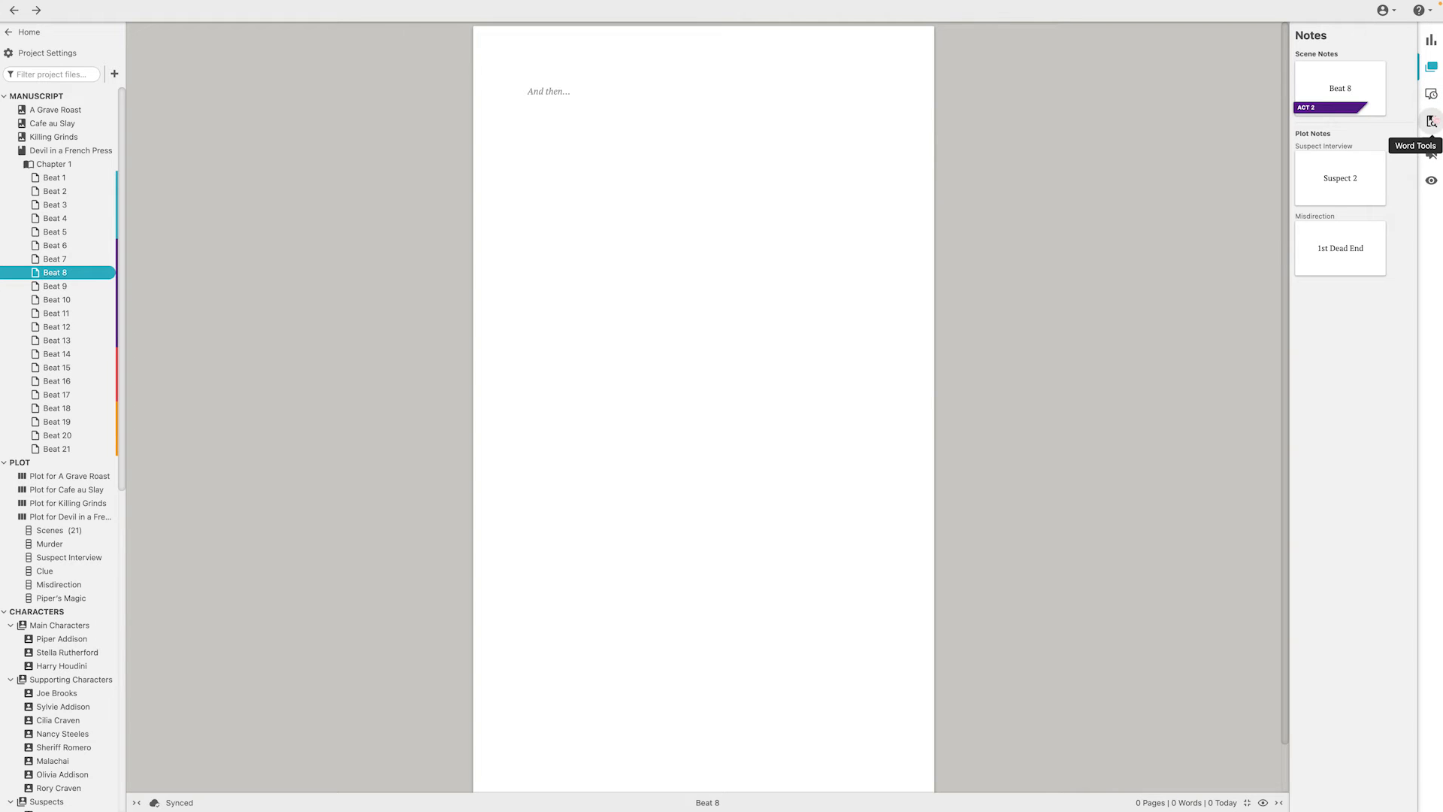
pyautogui.click(1431, 94)
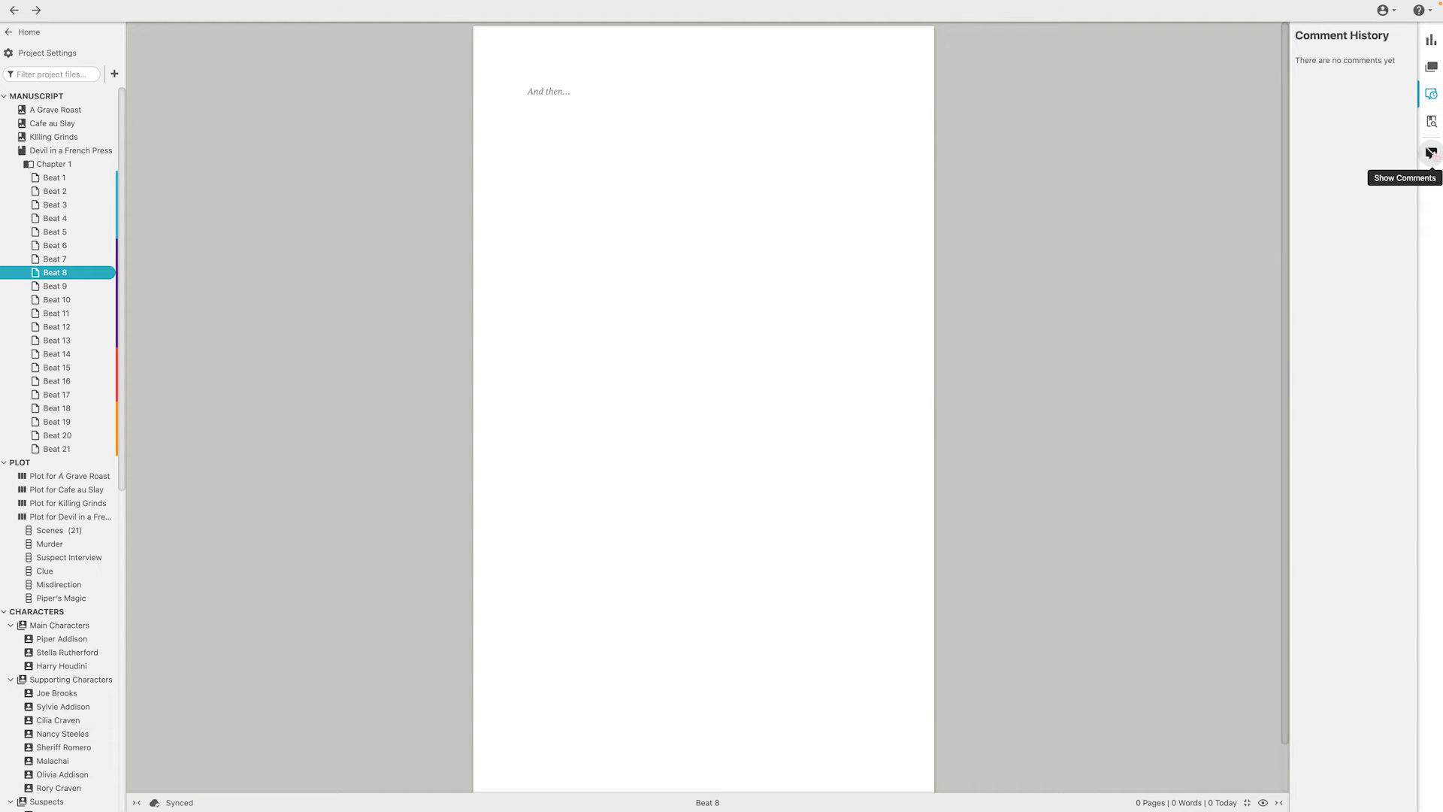
pyautogui.click(1432, 153)
pyautogui.click(1431, 153)
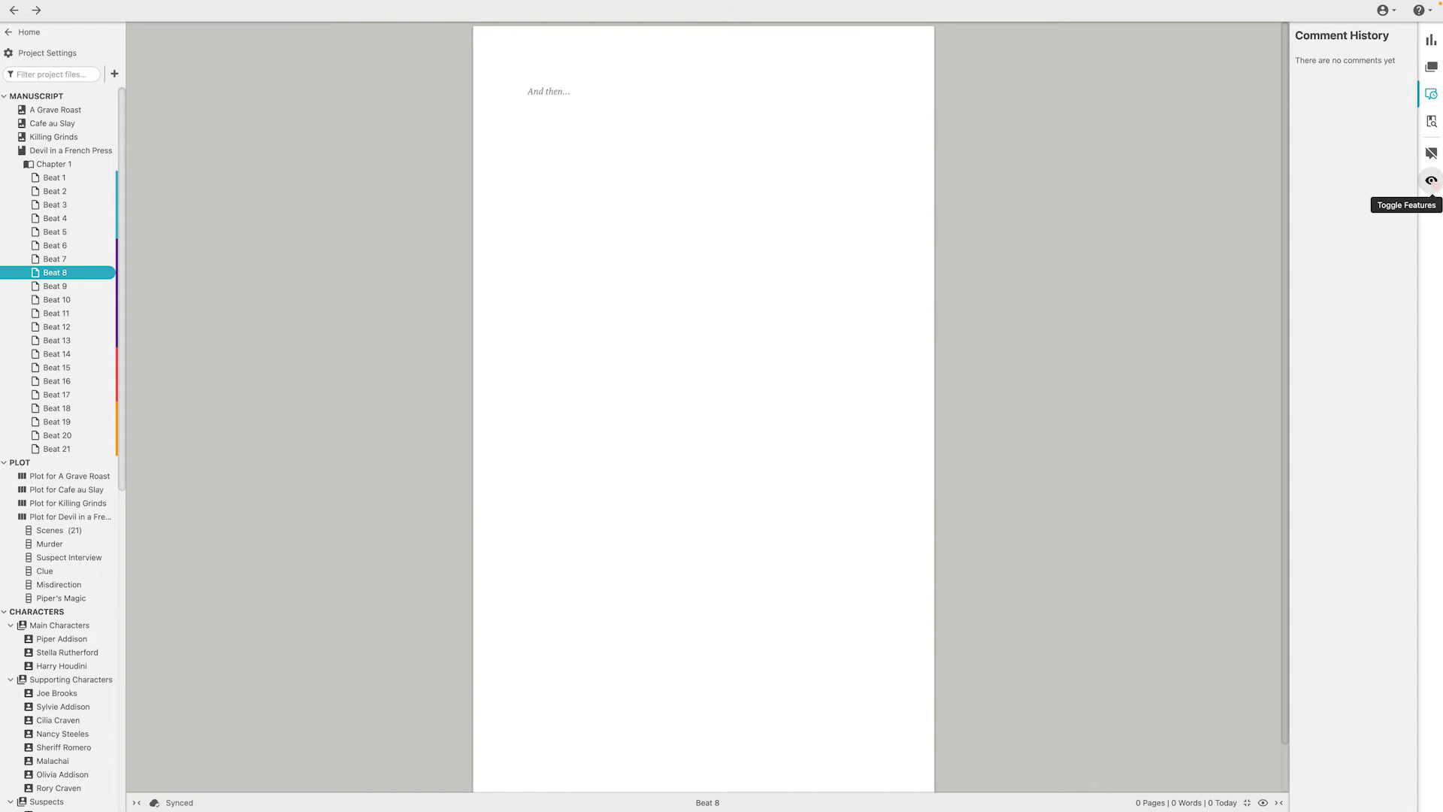
# Return to the Beat 8 scene's notes and read its scene note
pyautogui.click(1431, 67)
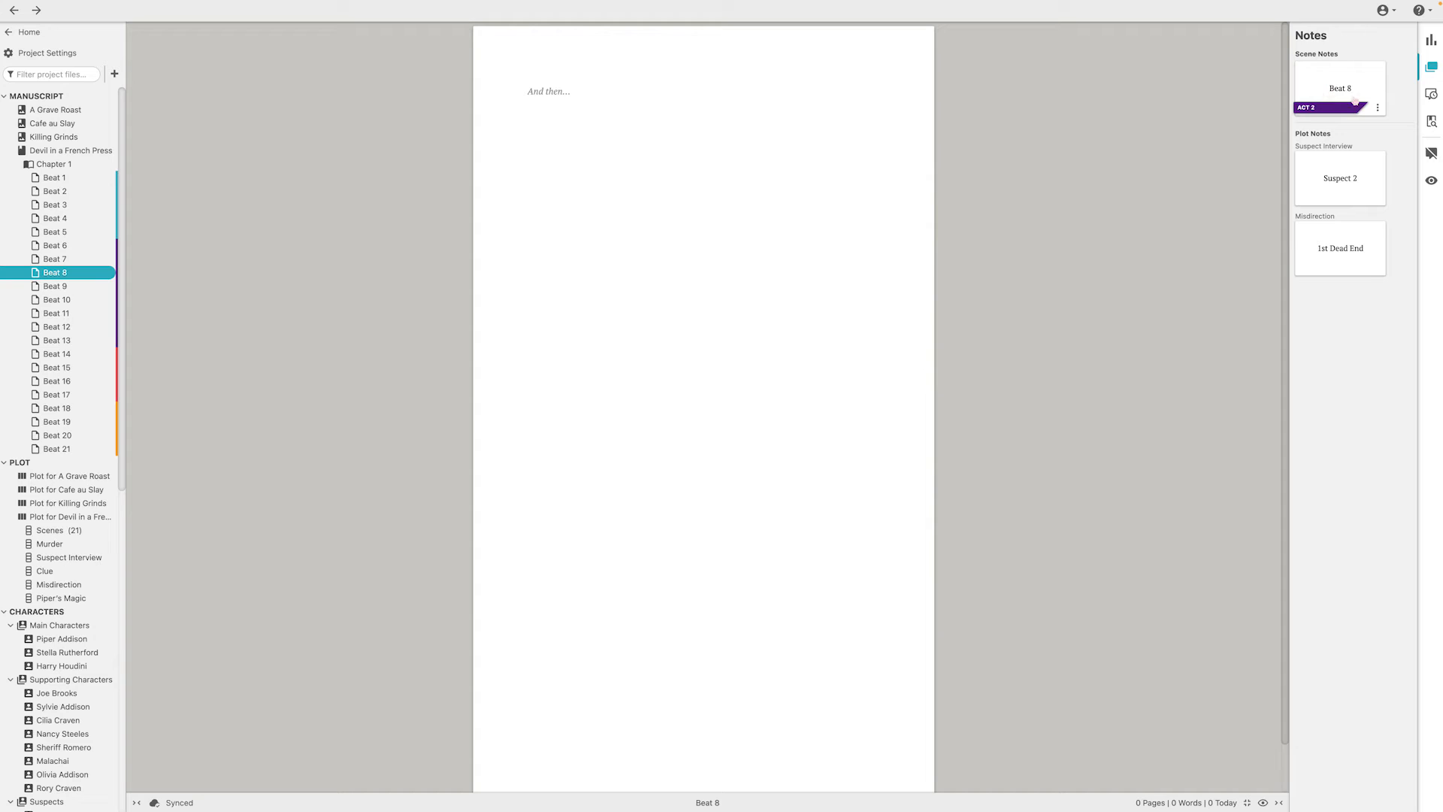
pyautogui.moveTo(1354, 77)
pyautogui.click(1337, 89)
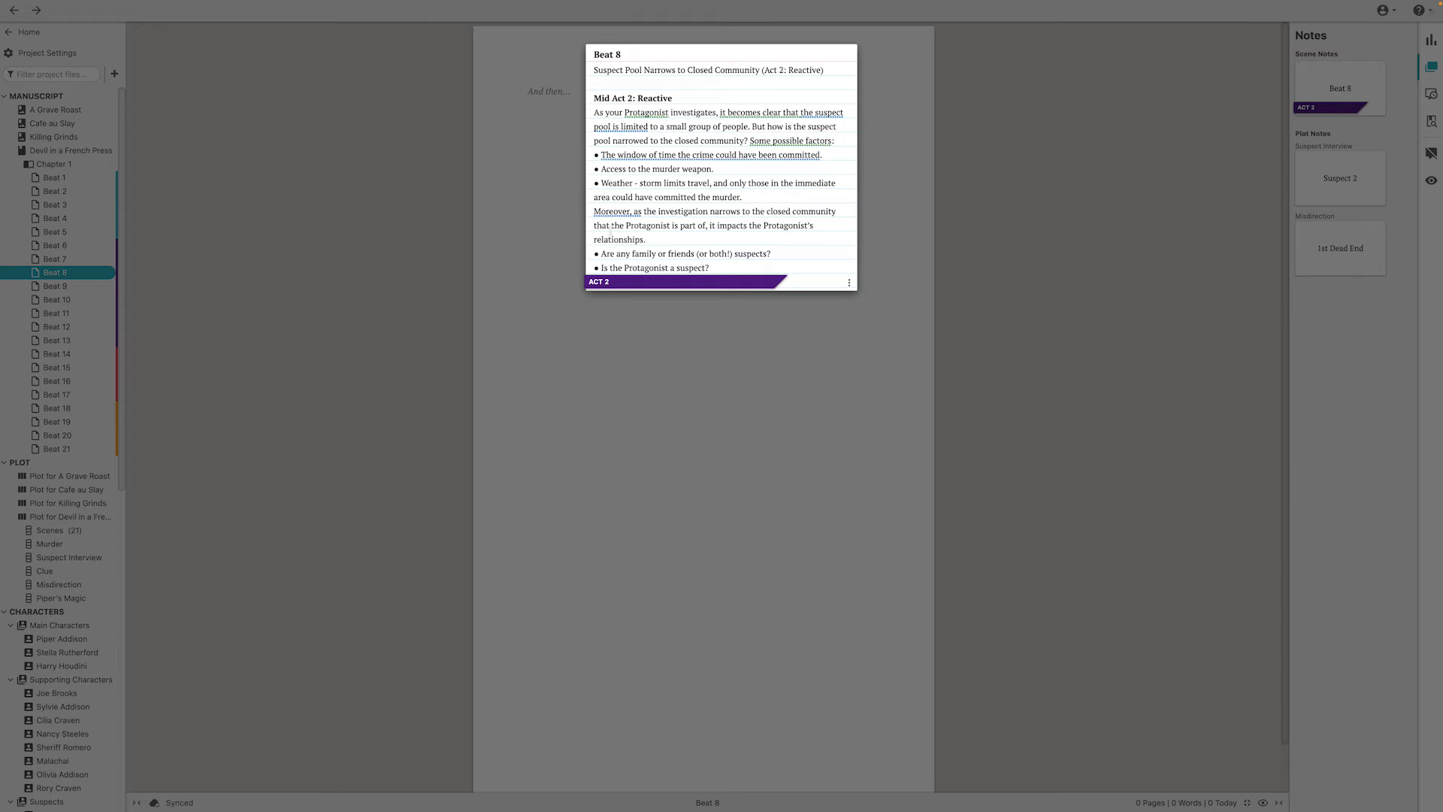
pyautogui.click(1040, 148)
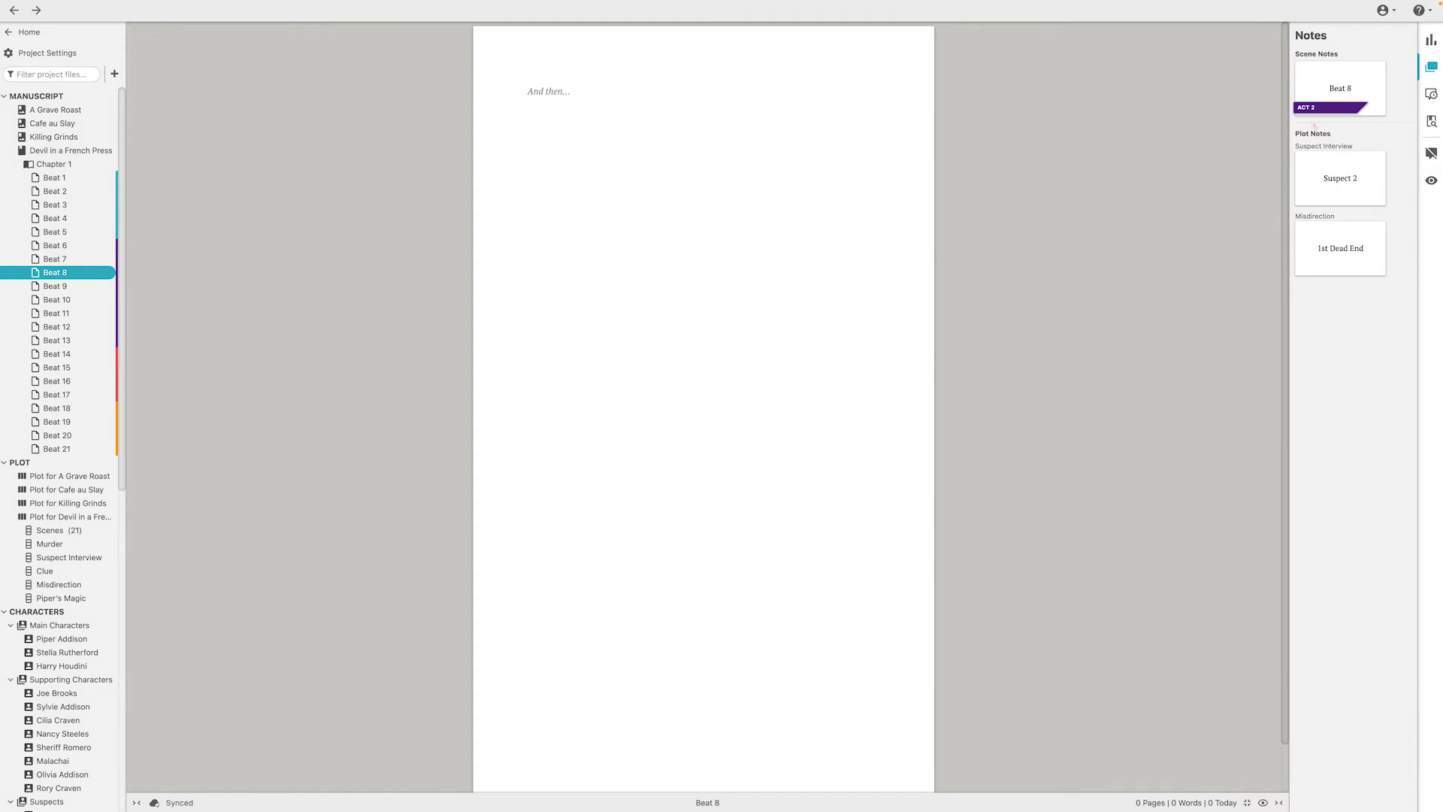
# Clear the suspect's name from Beat 8's Suspect 2 plot note, and review the Beat 8 scene note again
pyautogui.click(1349, 183)
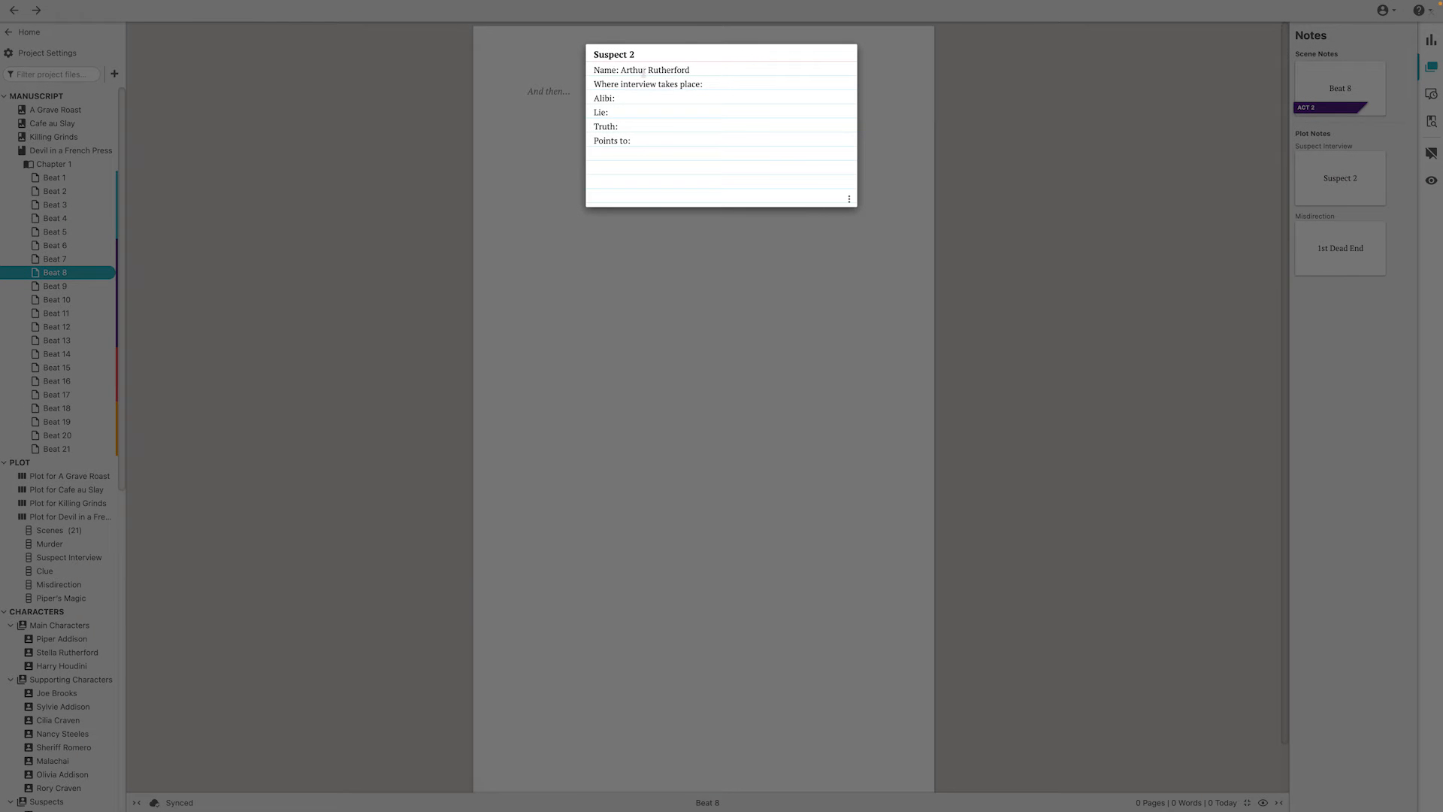
pyautogui.moveTo(706, 70); pyautogui.dragTo(621, 71)
pyautogui.press('BackSpace')
pyautogui.click(640, 110)
pyautogui.click(1328, 168)
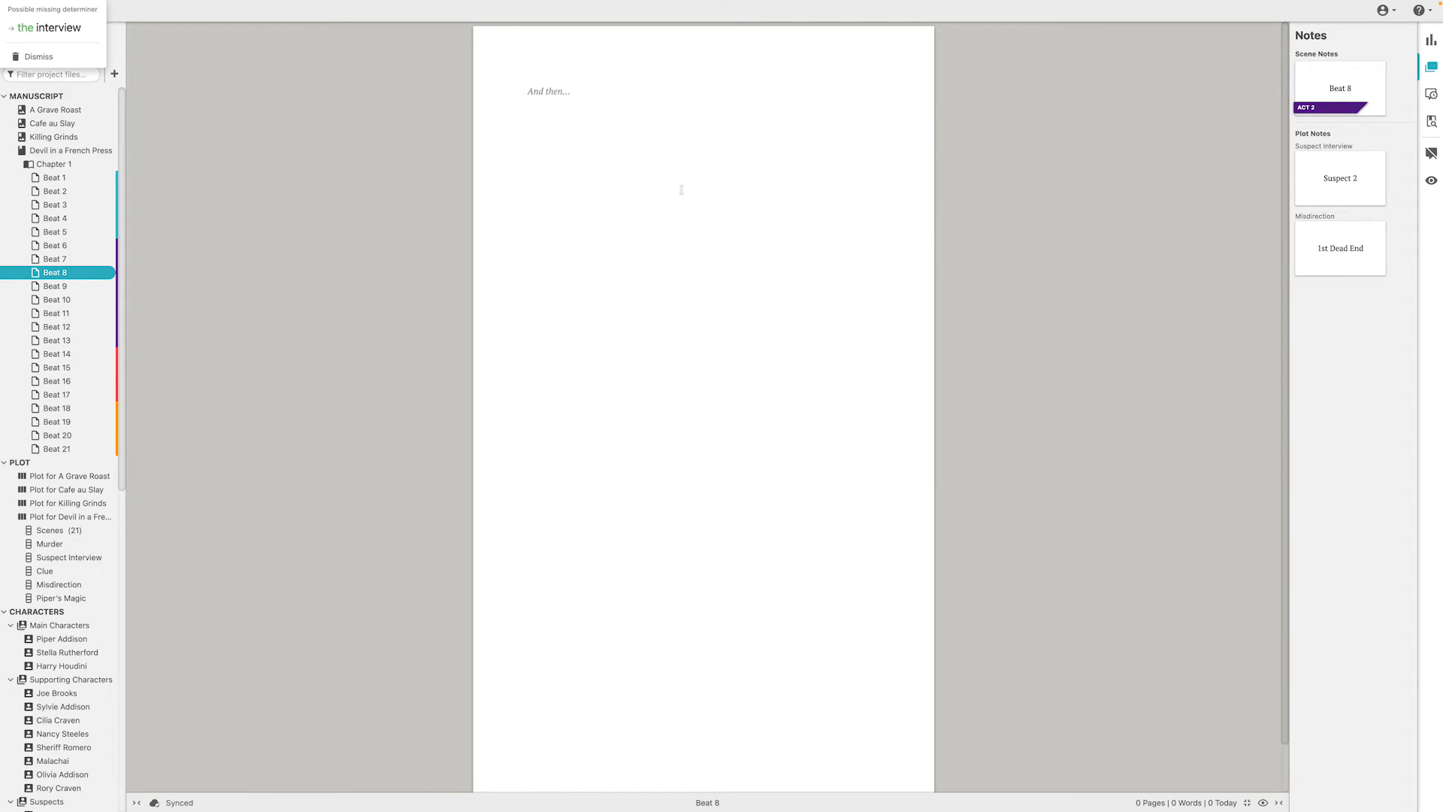
pyautogui.click(1339, 87)
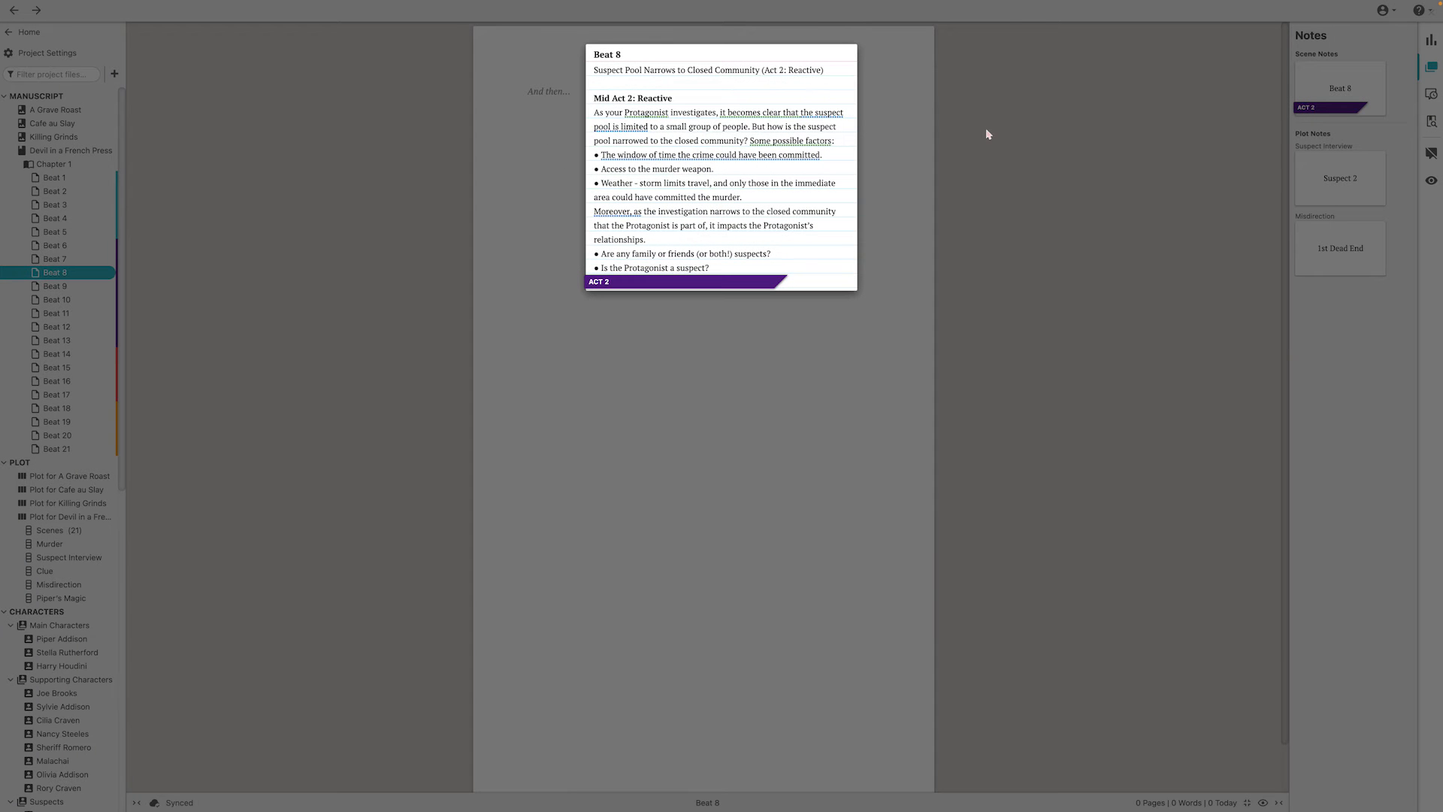
pyautogui.click(968, 145)
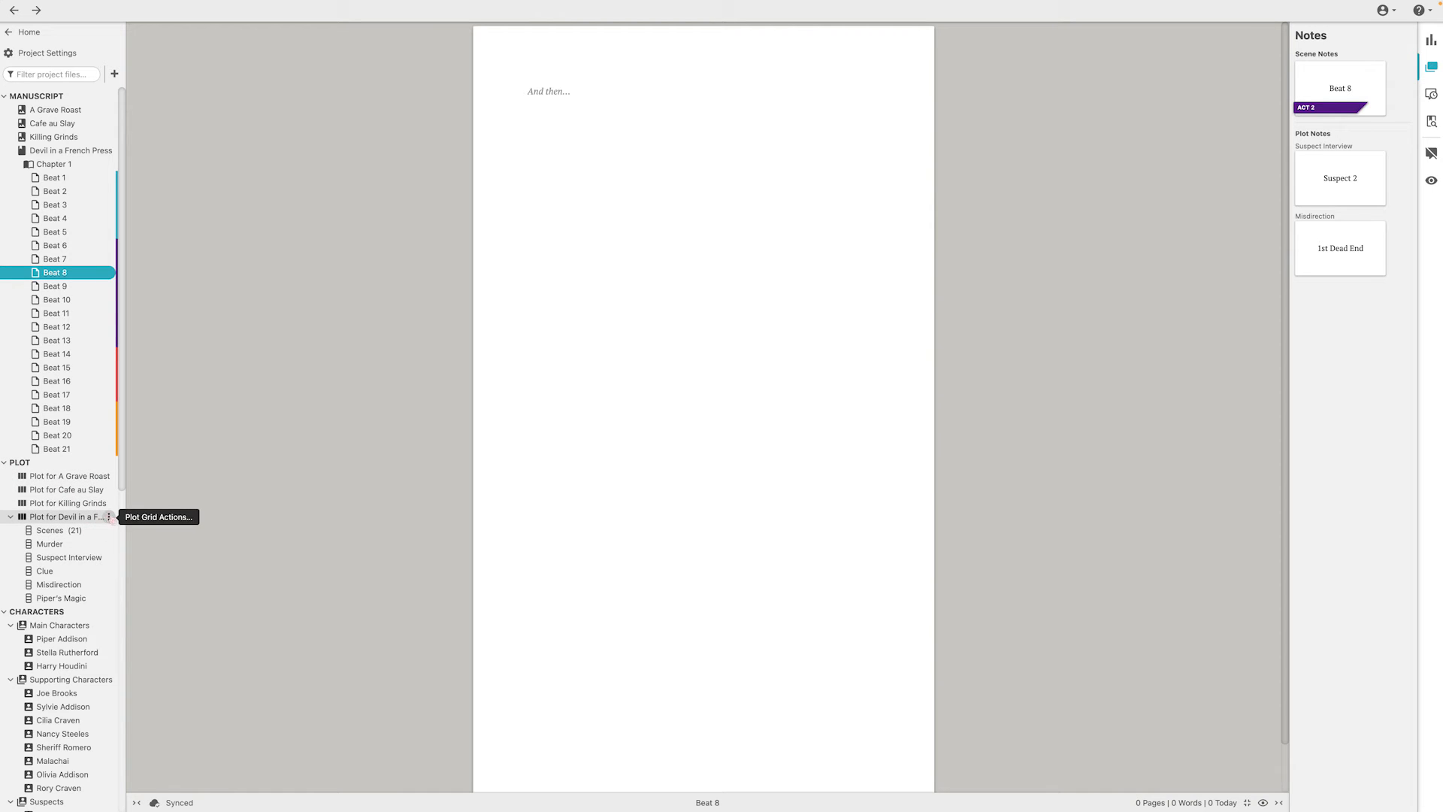
# View the actions and export formats available for the Devil in a French Press plot grid
pyautogui.click(109, 516)
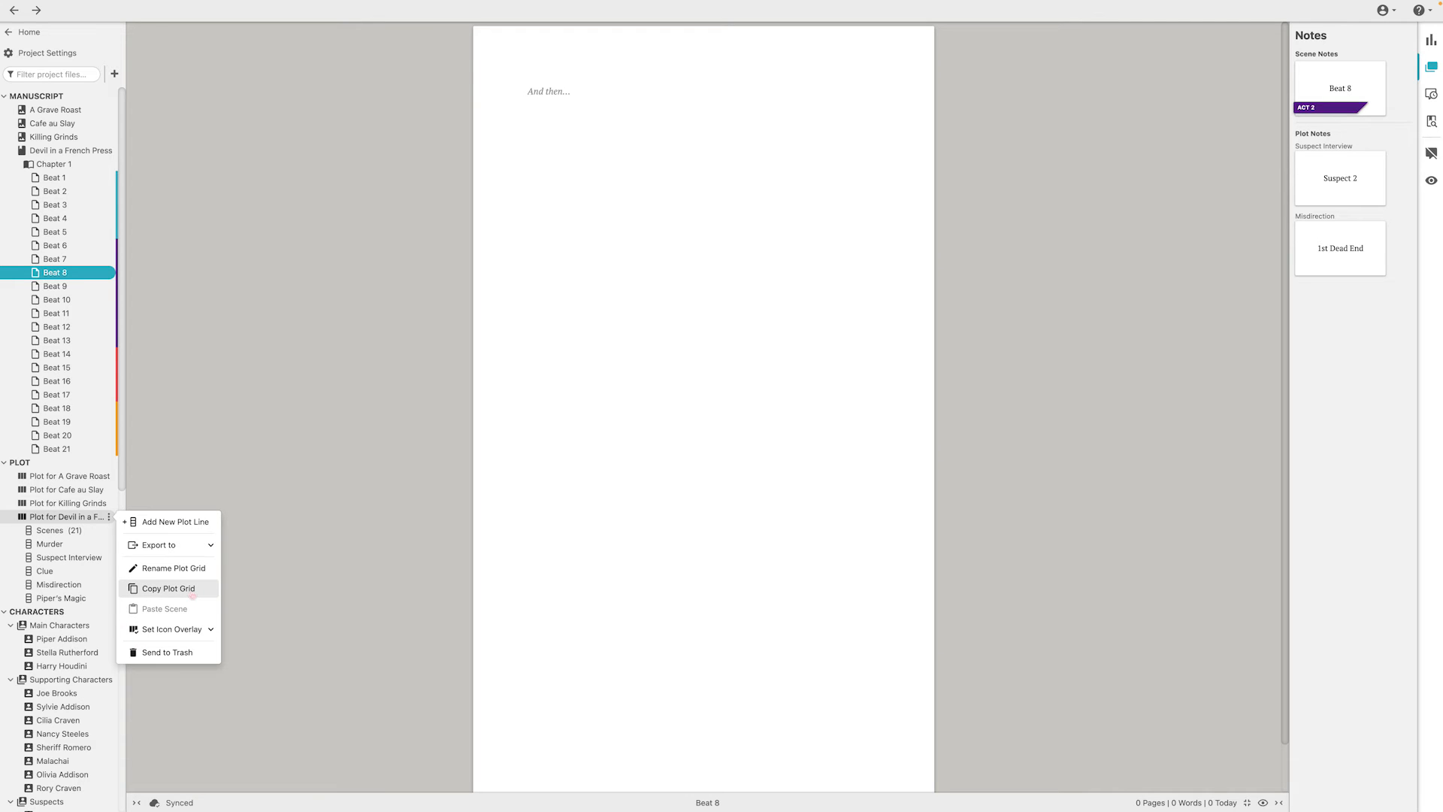
pyautogui.click(212, 546)
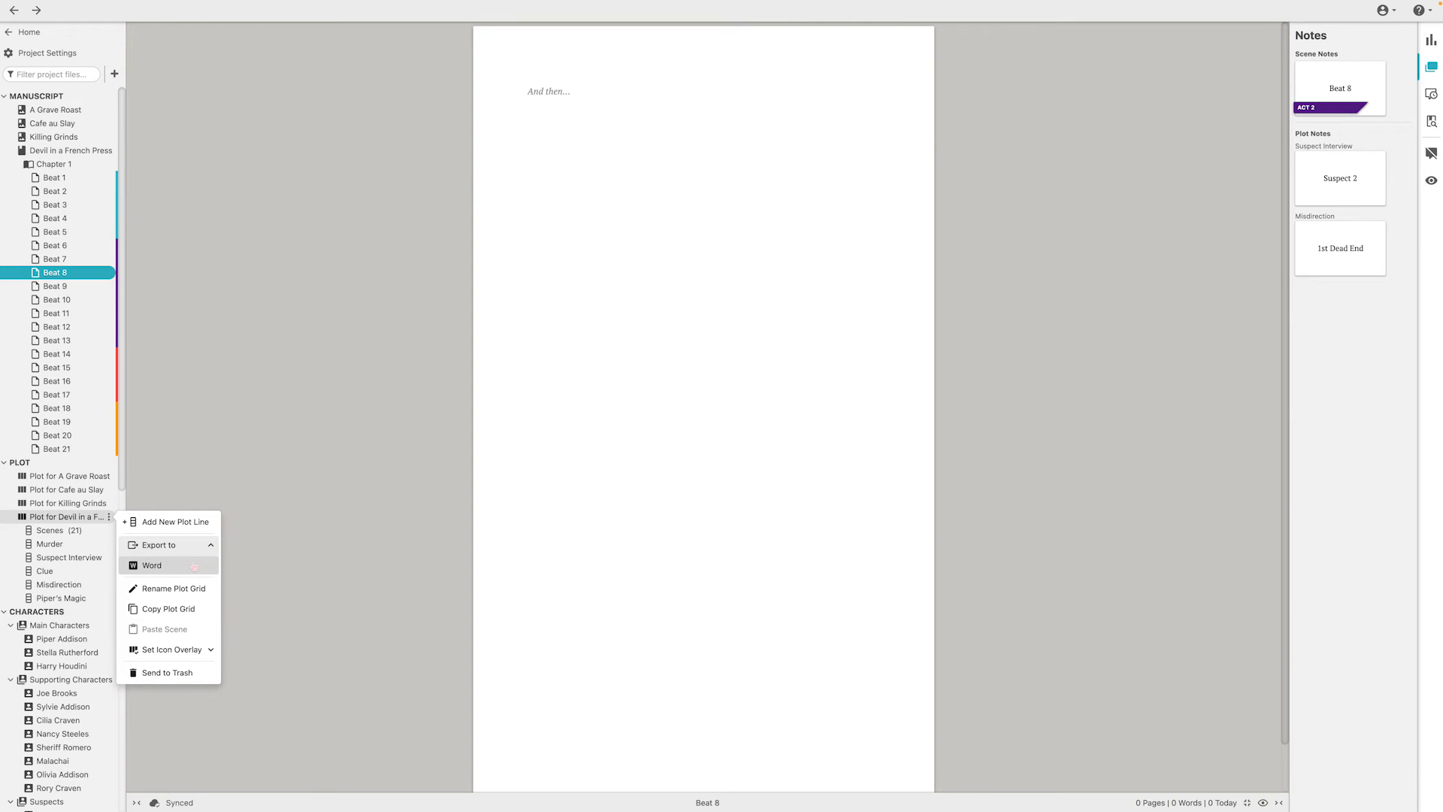
pyautogui.click(239, 518)
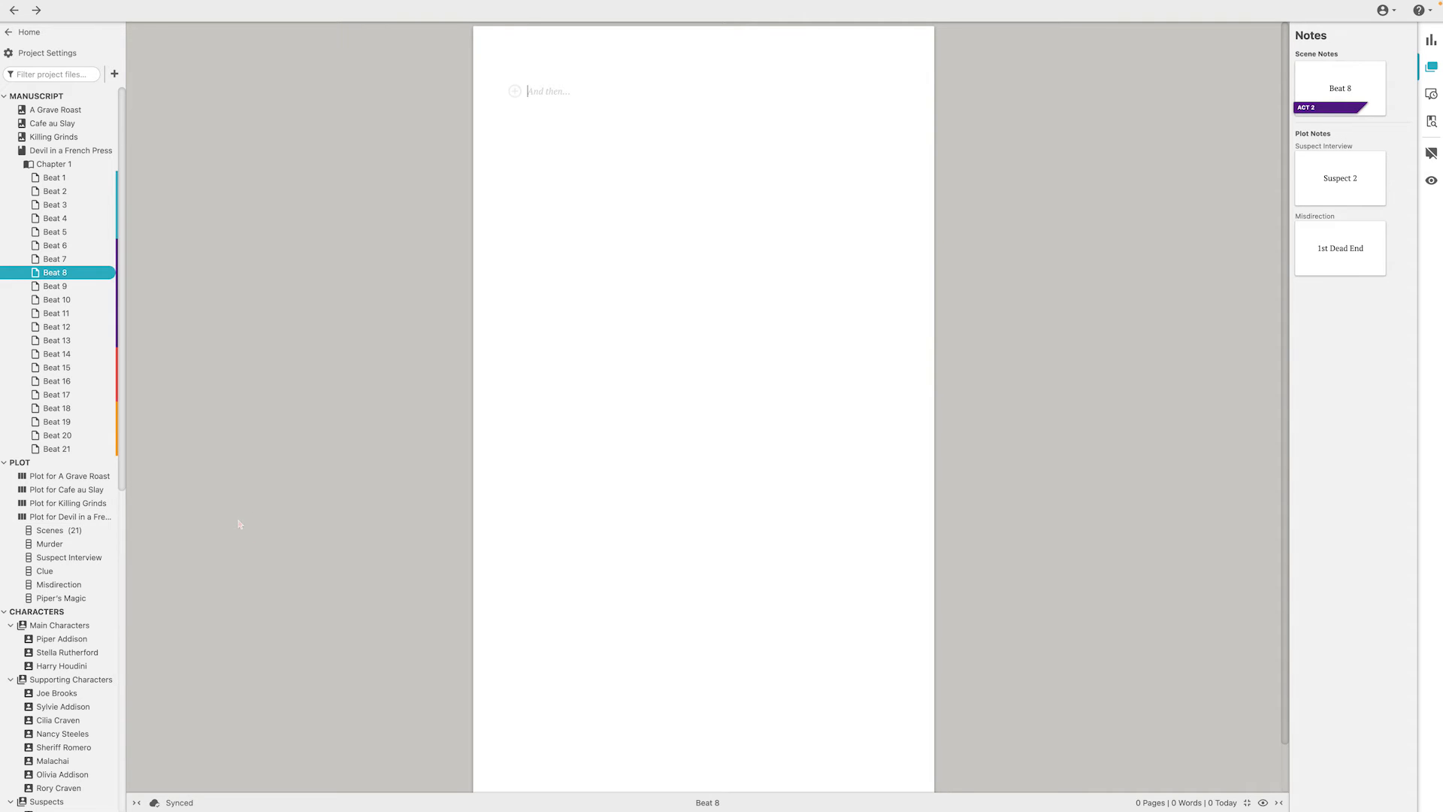
# View the Scenes, Murder and Suspect Interview plot lines one by one and read through their cards
pyautogui.click(53, 530)
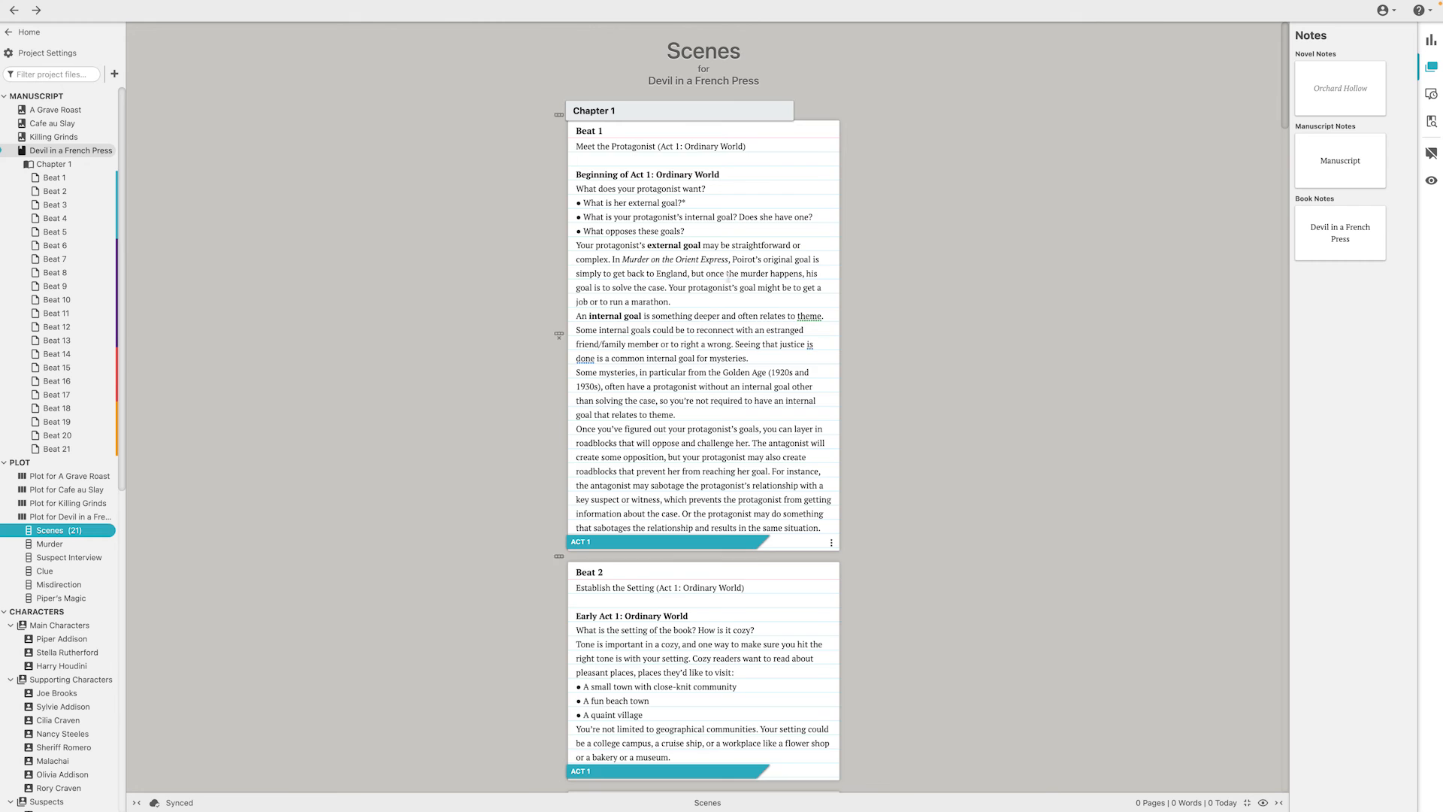
pyautogui.scroll(-4, 731, 282)
pyautogui.scroll(-5, 731, 282)
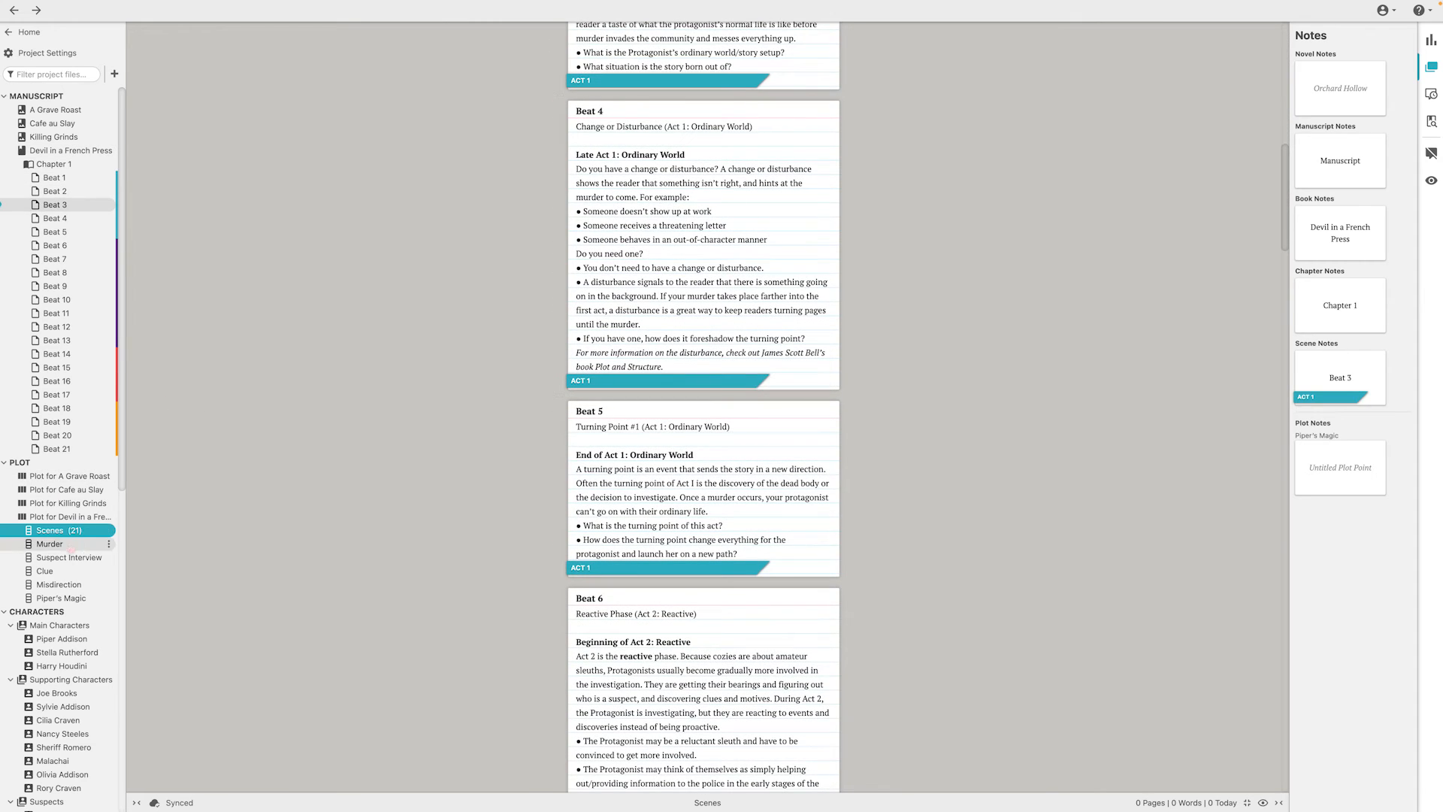
pyautogui.click(49, 543)
pyautogui.click(69, 557)
pyautogui.click(643, 131)
pyautogui.scroll(-9, 644, 131)
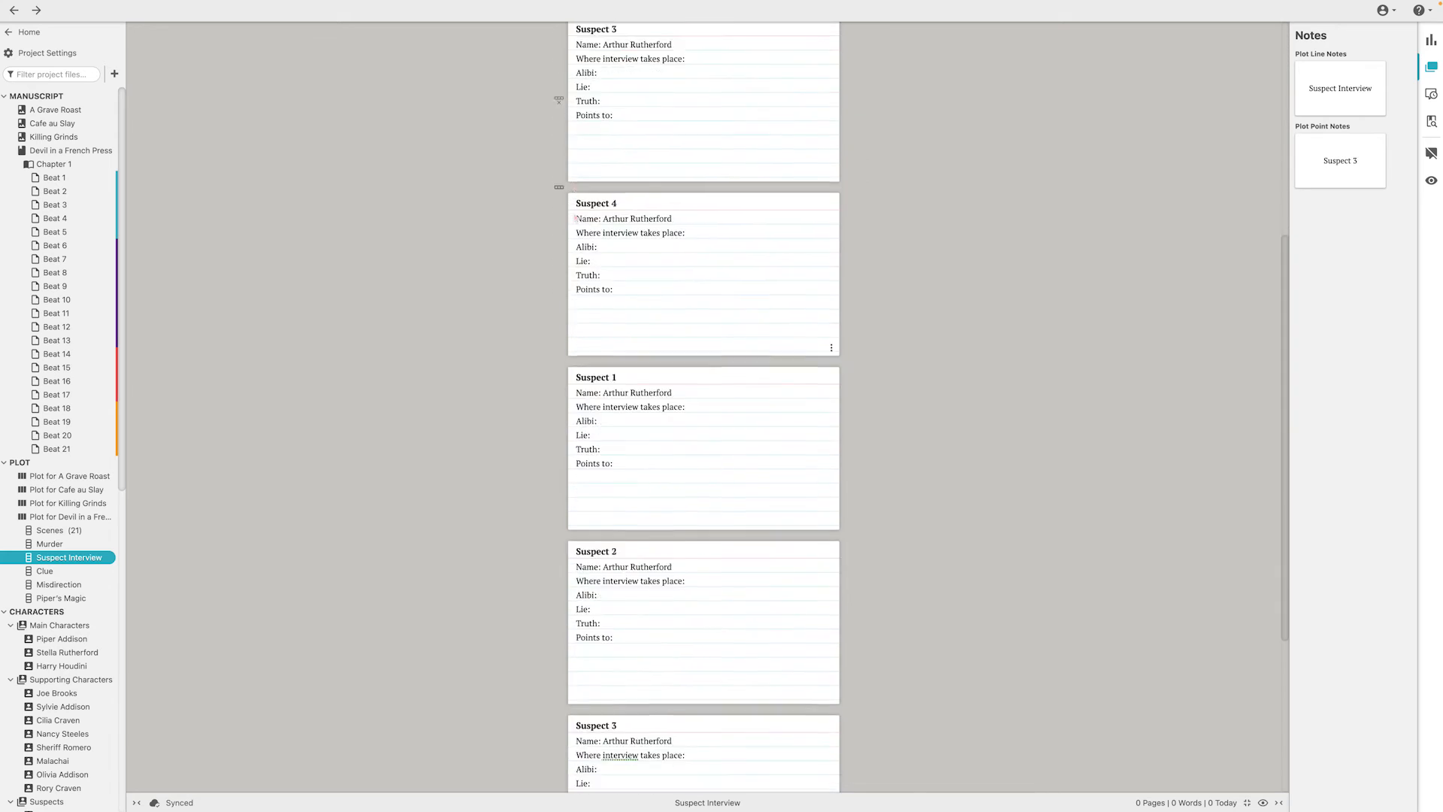
# View the Clue, Misdirection and Piper's Magic plot lines one by one, and return to the Devil in a French Press plot grid
pyautogui.click(51, 572)
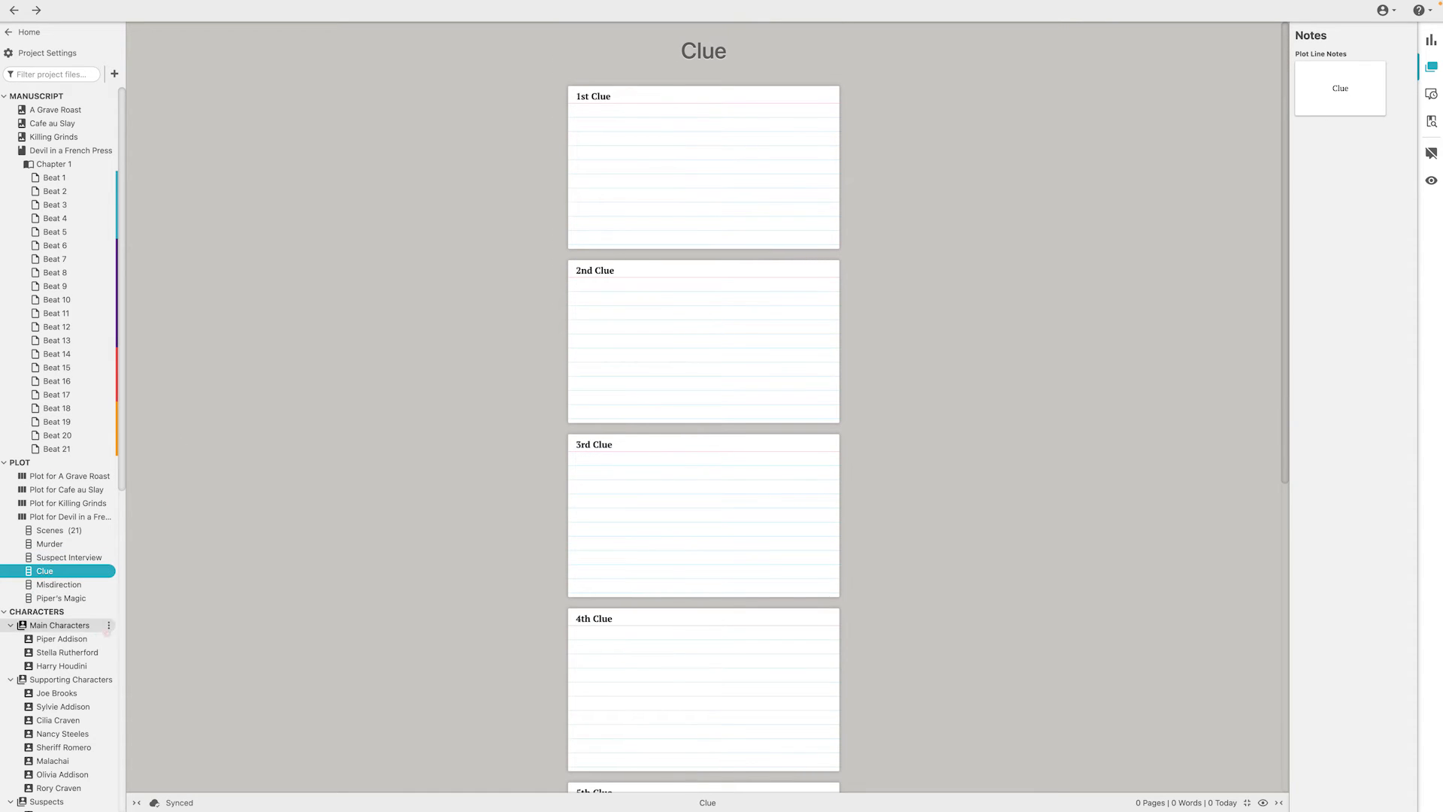
pyautogui.click(57, 584)
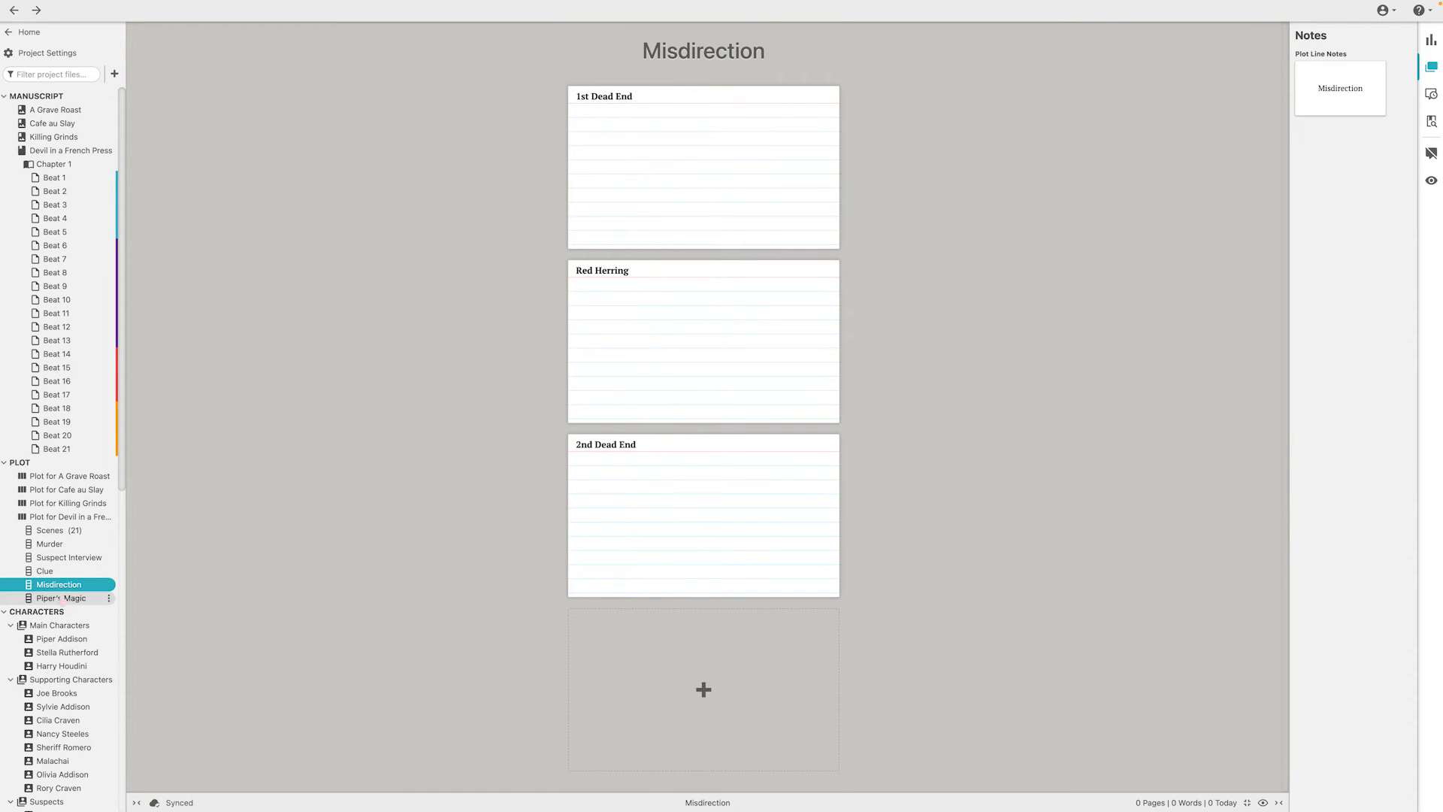
pyautogui.click(60, 597)
pyautogui.click(68, 517)
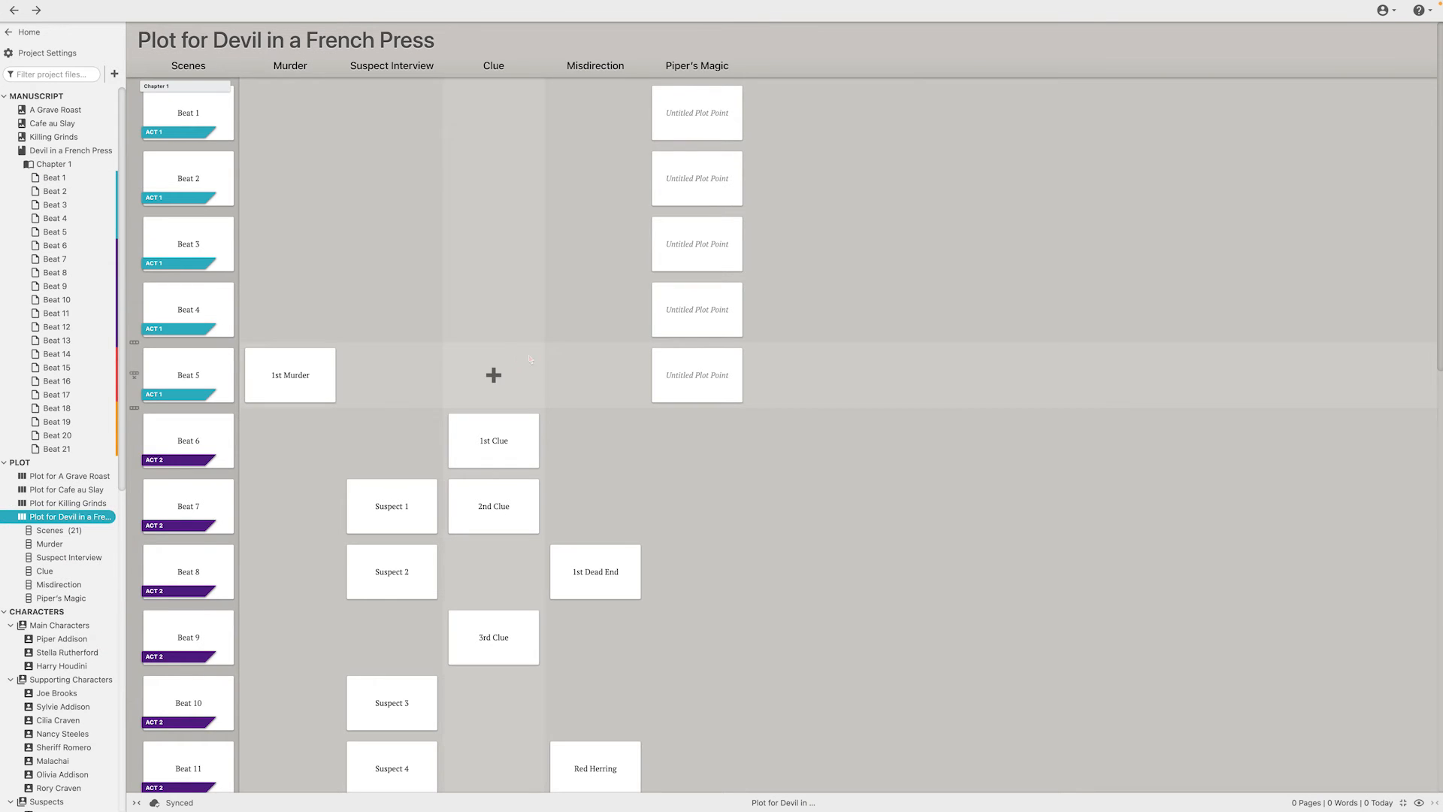
# Open Chapter 1 and set the NaNoWriMo goal's word count source to the book "Devil in a French Press", saving the change
pyautogui.click(37, 166)
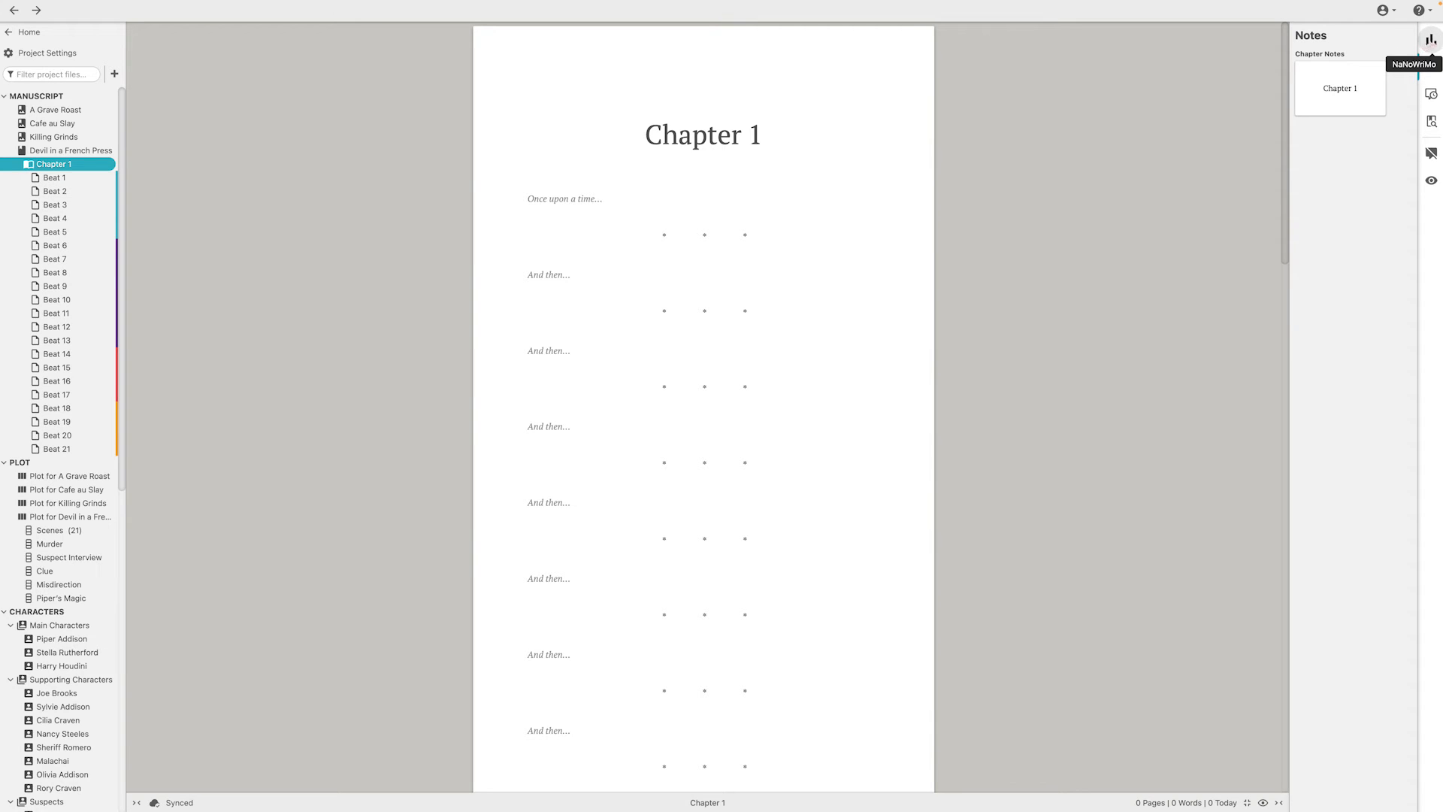
pyautogui.click(1431, 41)
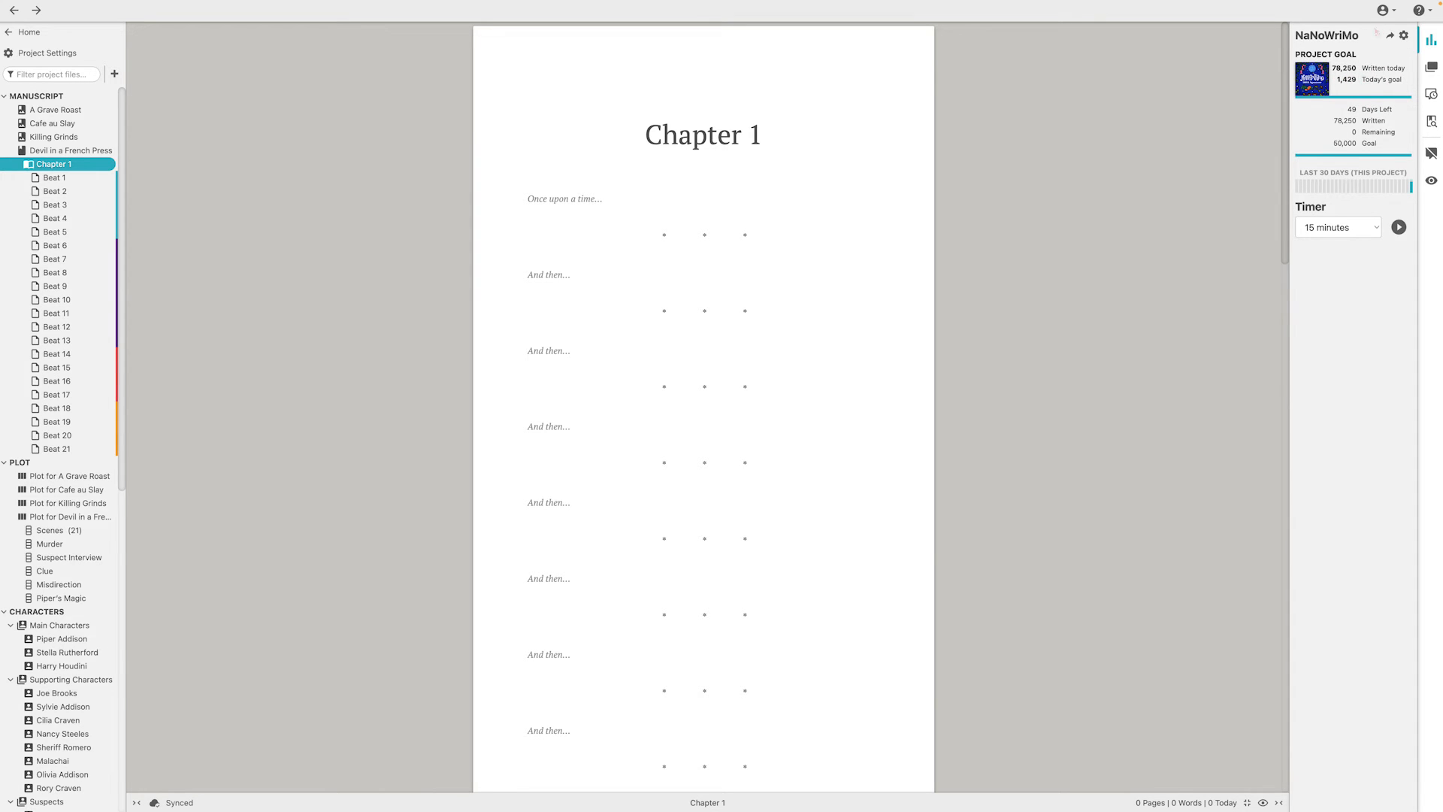
pyautogui.click(1403, 35)
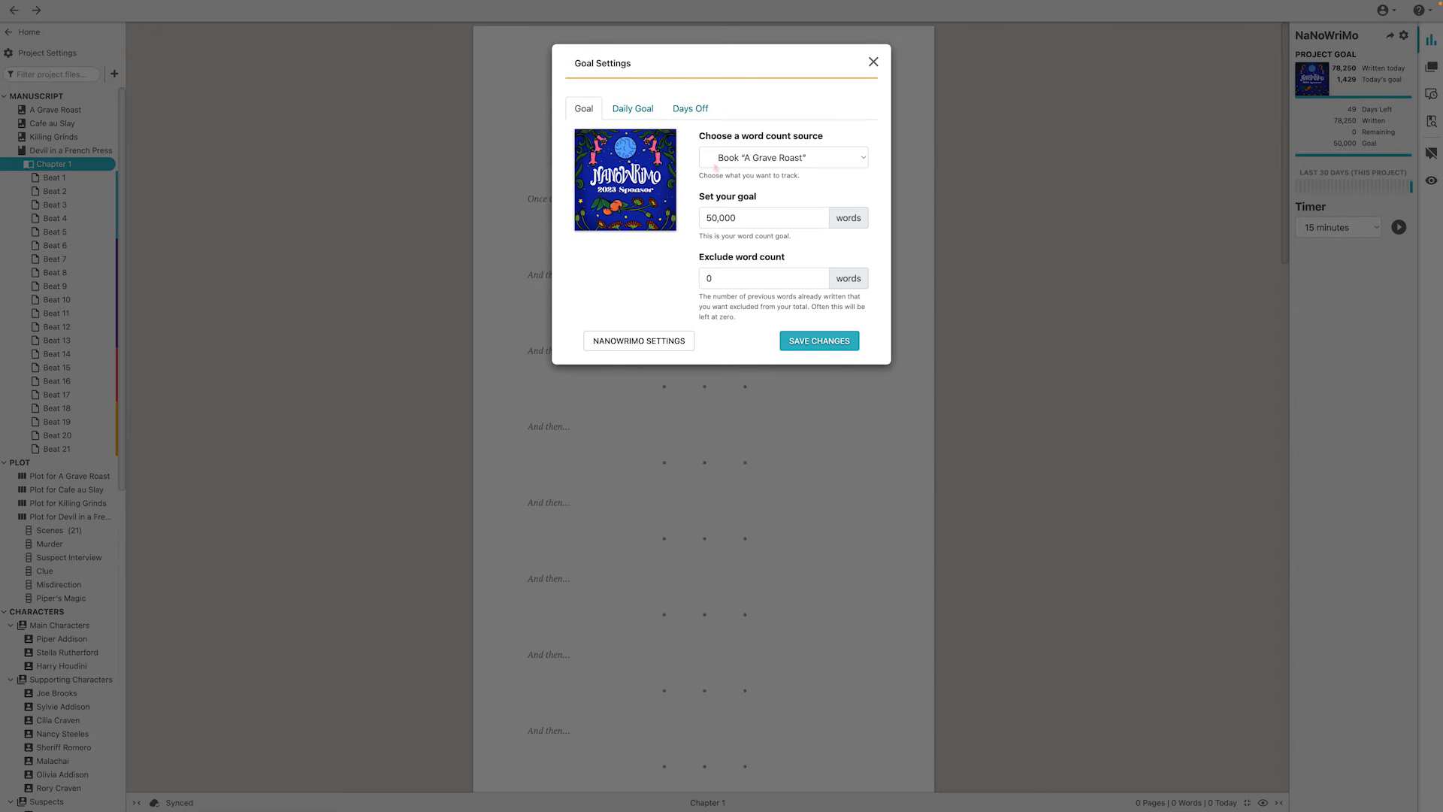
pyautogui.click(840, 158)
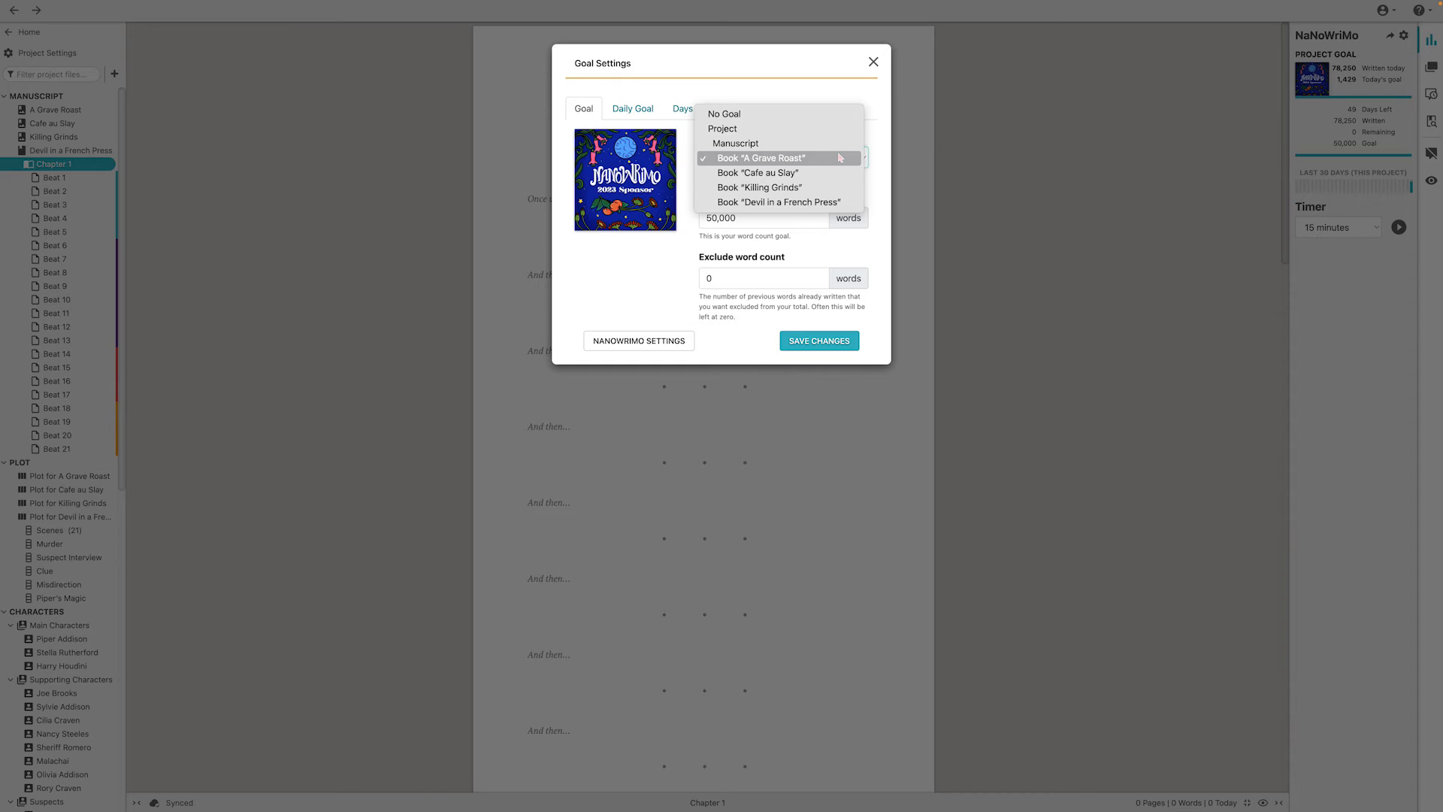
pyautogui.click(757, 205)
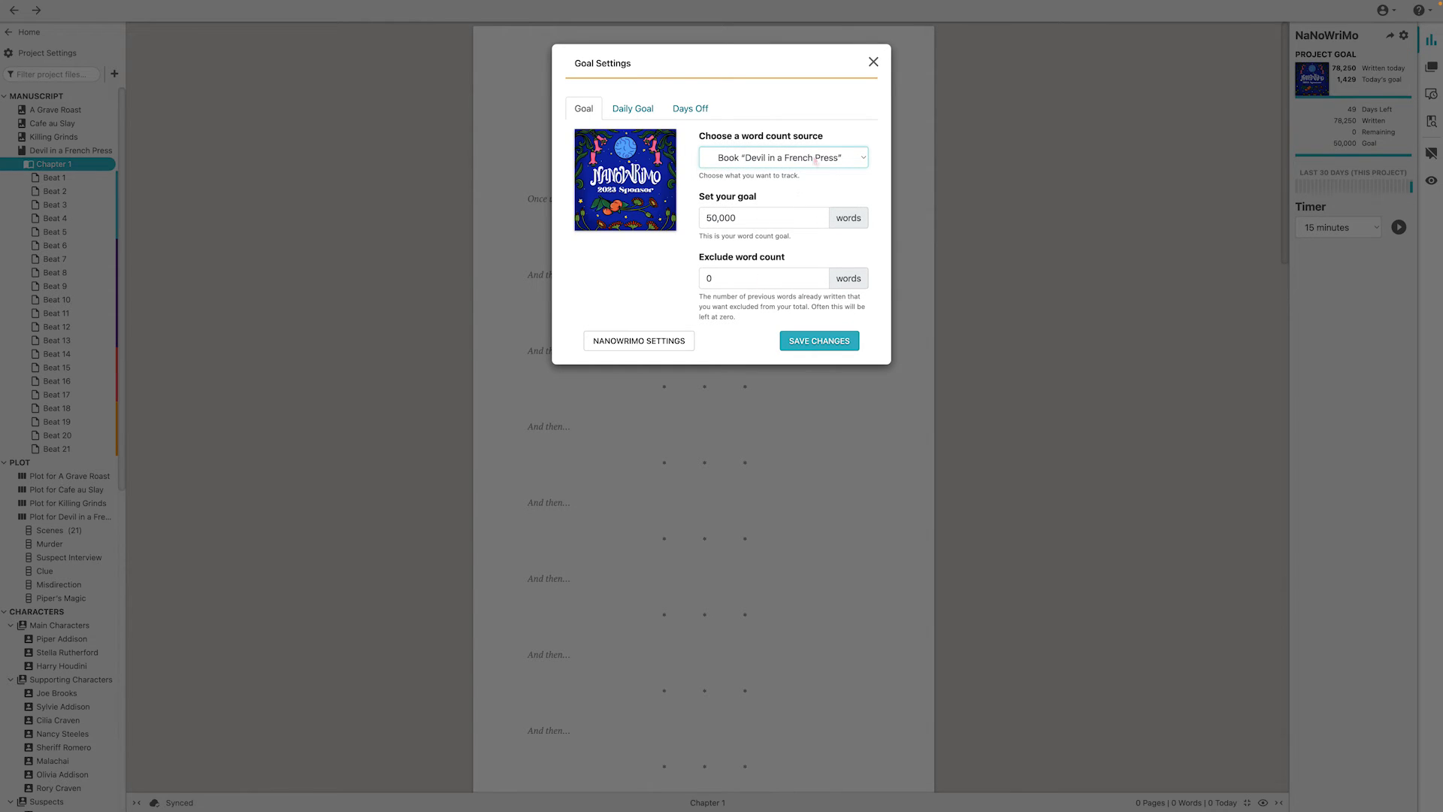
pyautogui.click(826, 343)
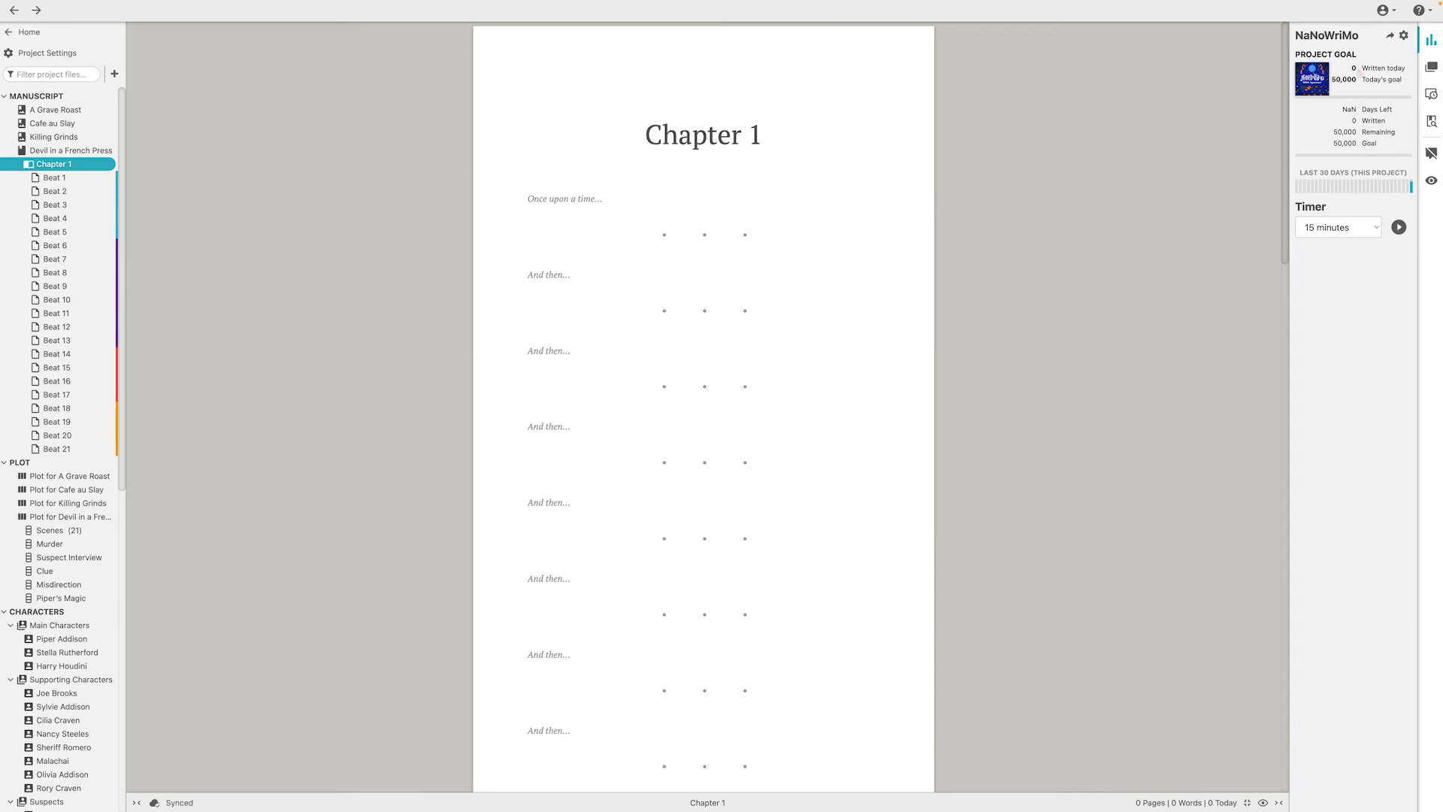
# Review the goal's daily goal and days off settings, including the November 2023 calendar, and save the goal settings
pyautogui.click(1402, 35)
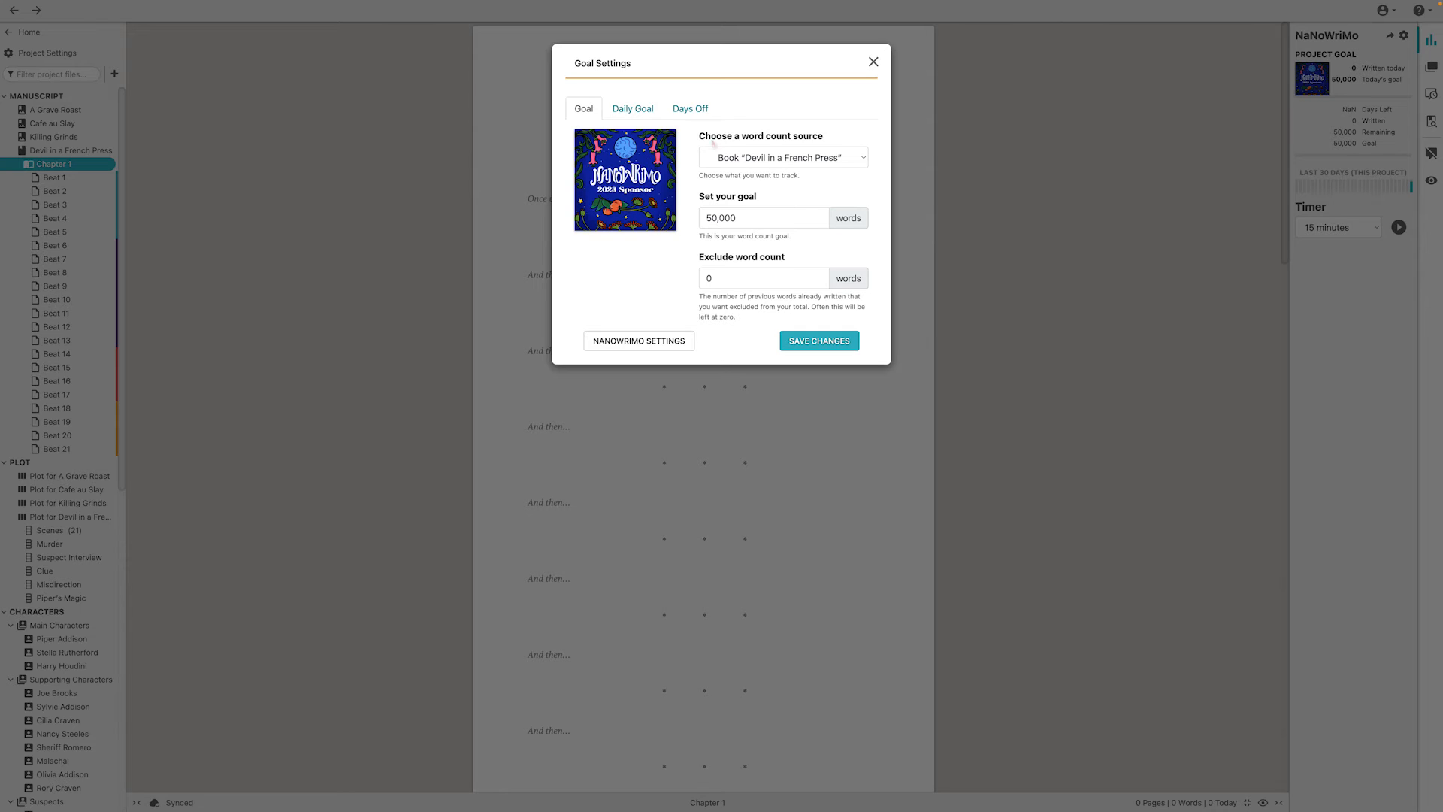
pyautogui.click(628, 111)
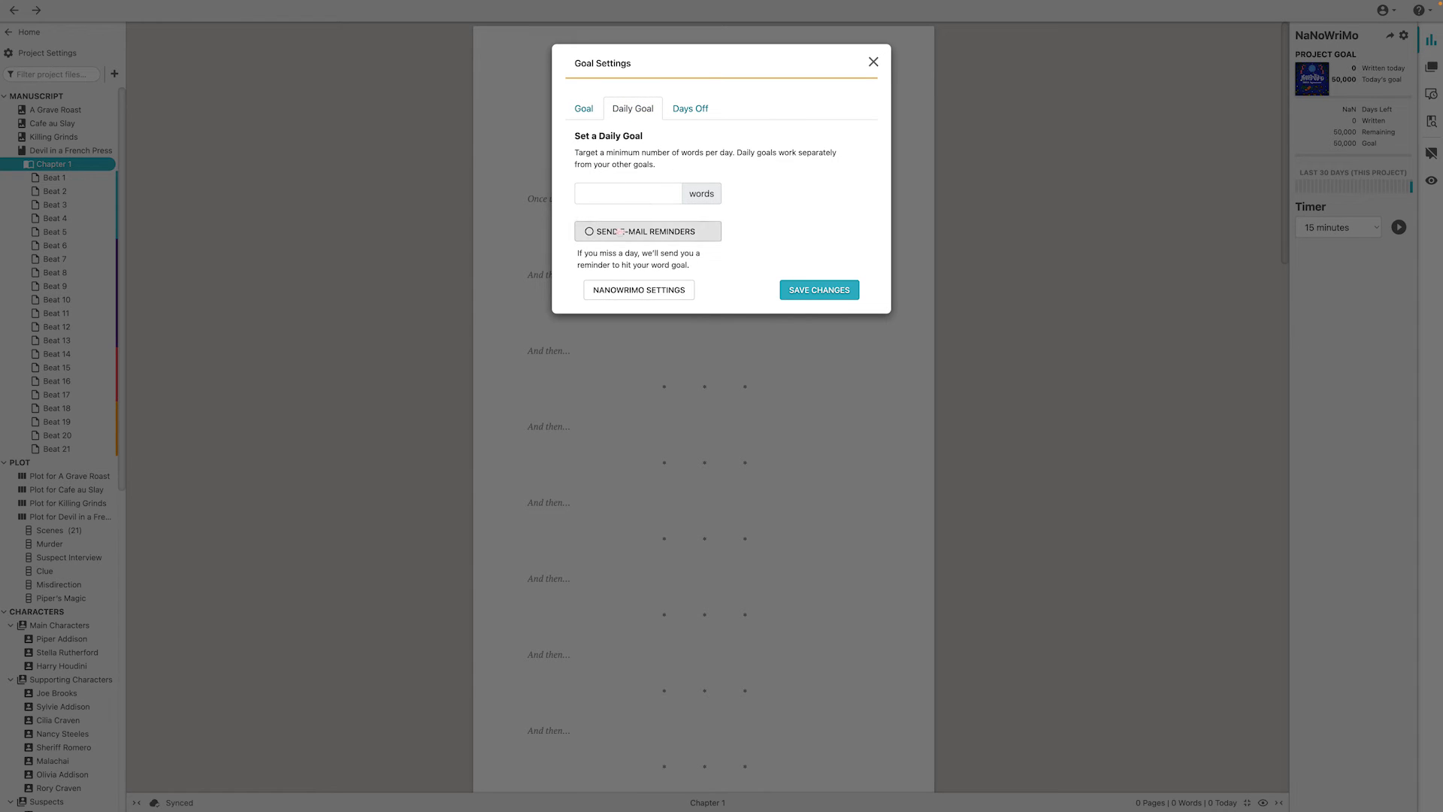
pyautogui.click(690, 108)
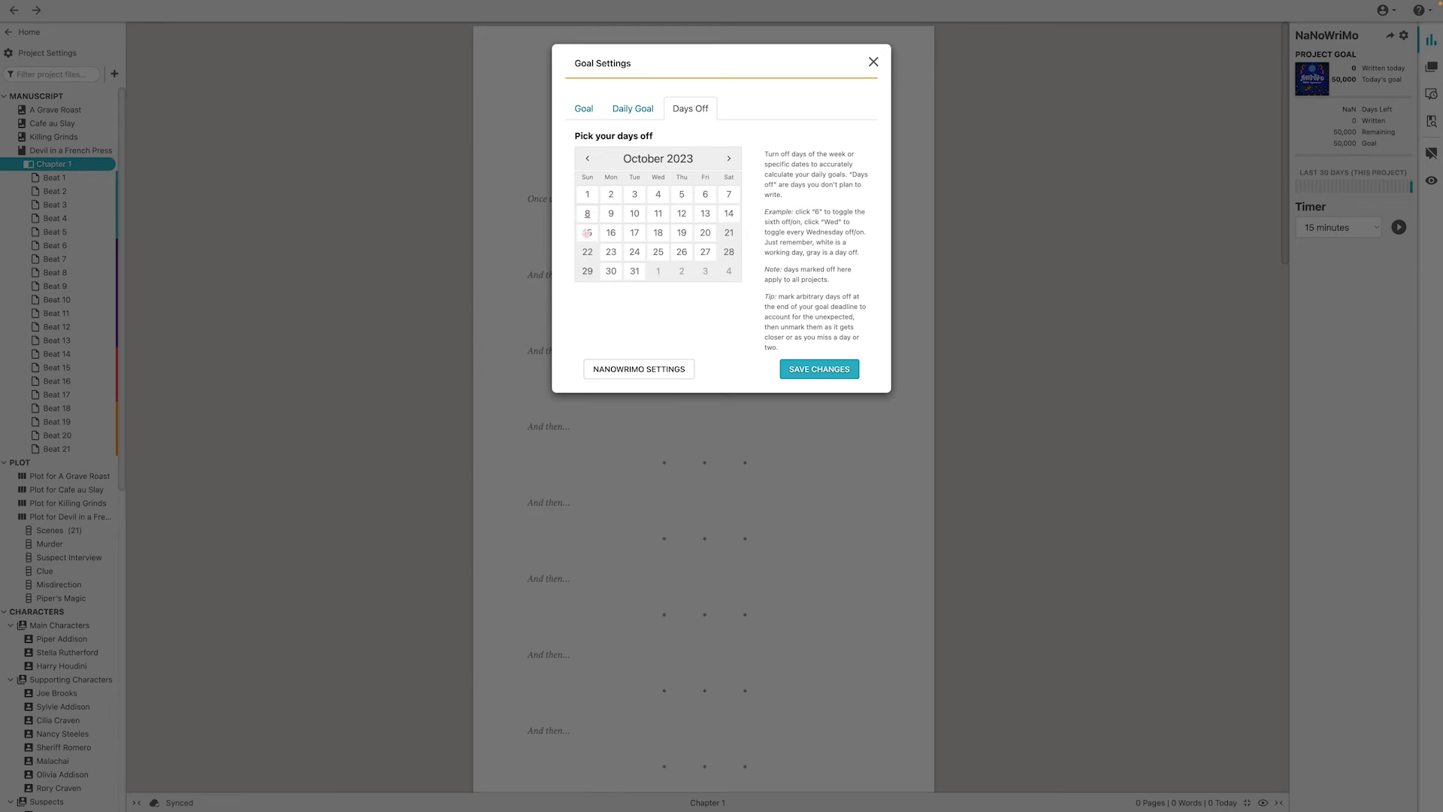
pyautogui.click(728, 158)
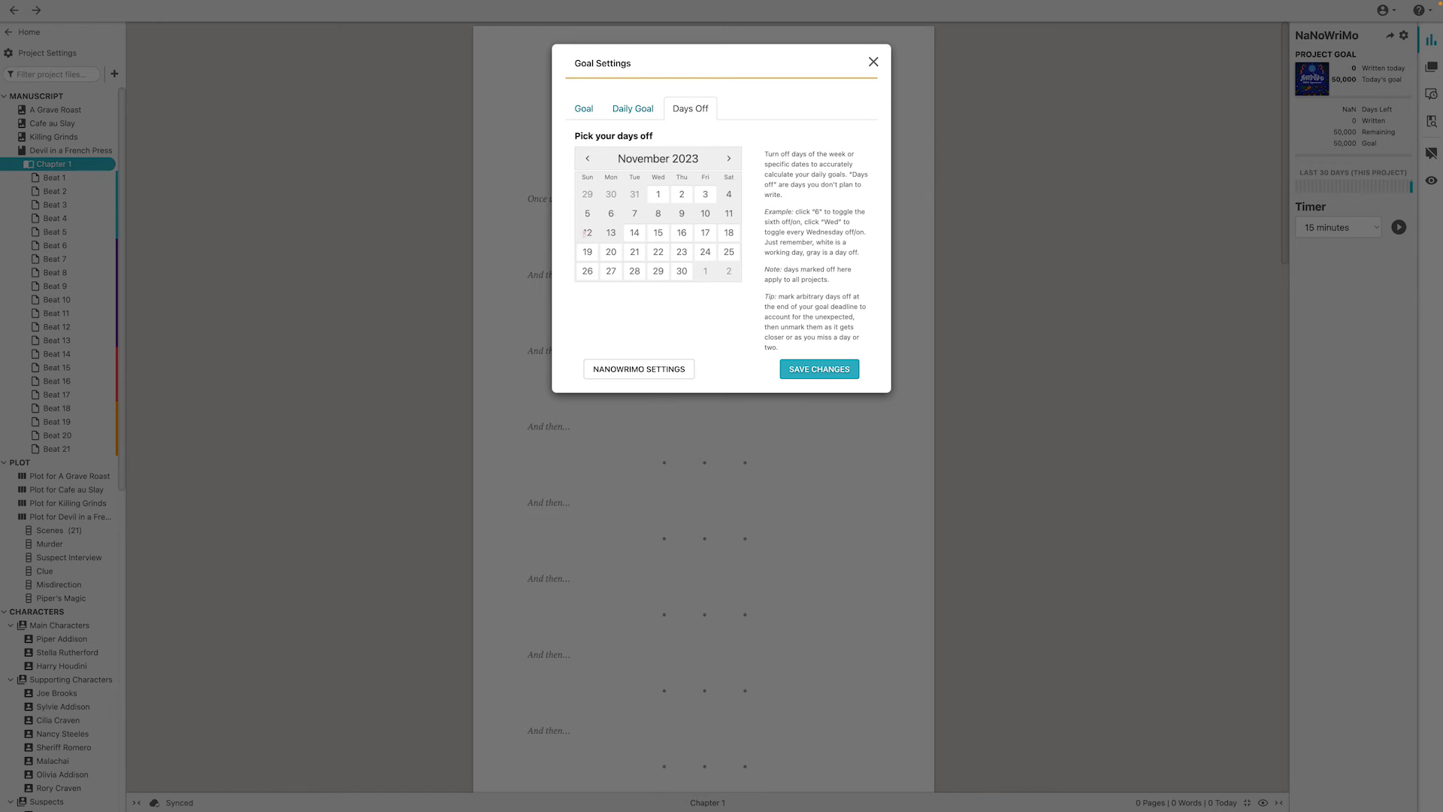
pyautogui.click(815, 369)
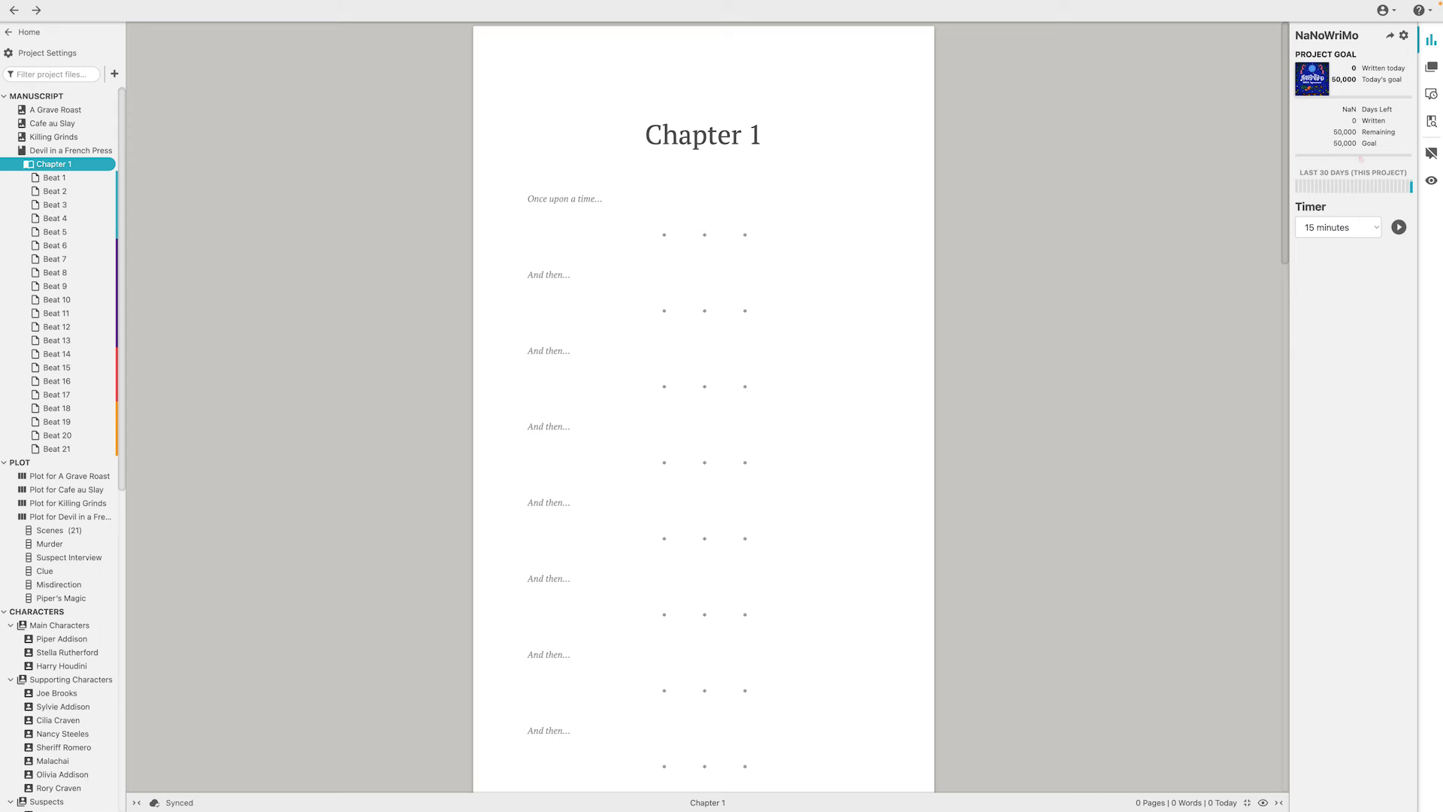
# Start a 1 hour writing timer and cancel it
pyautogui.click(1377, 233)
pyautogui.click(1333, 287)
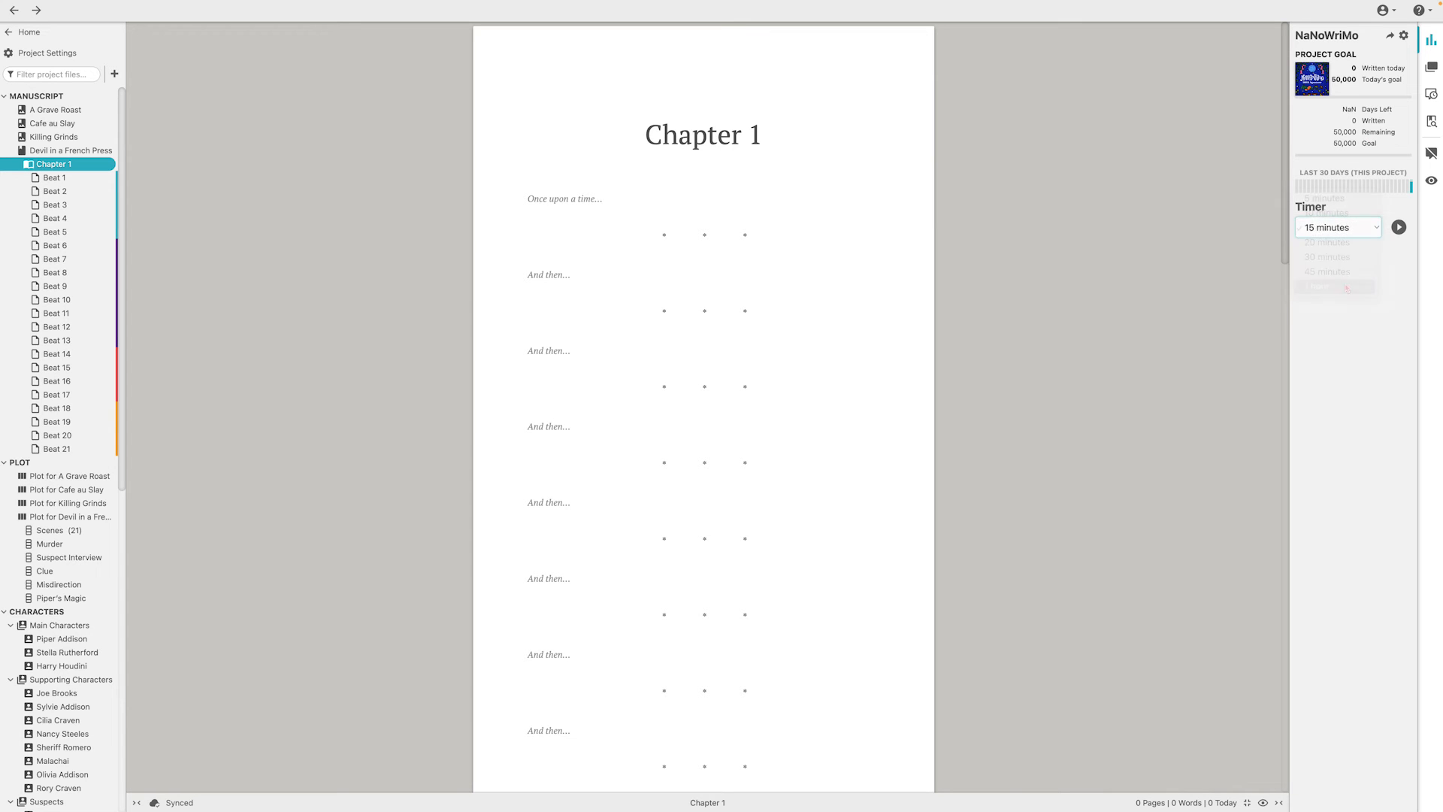
pyautogui.click(1397, 227)
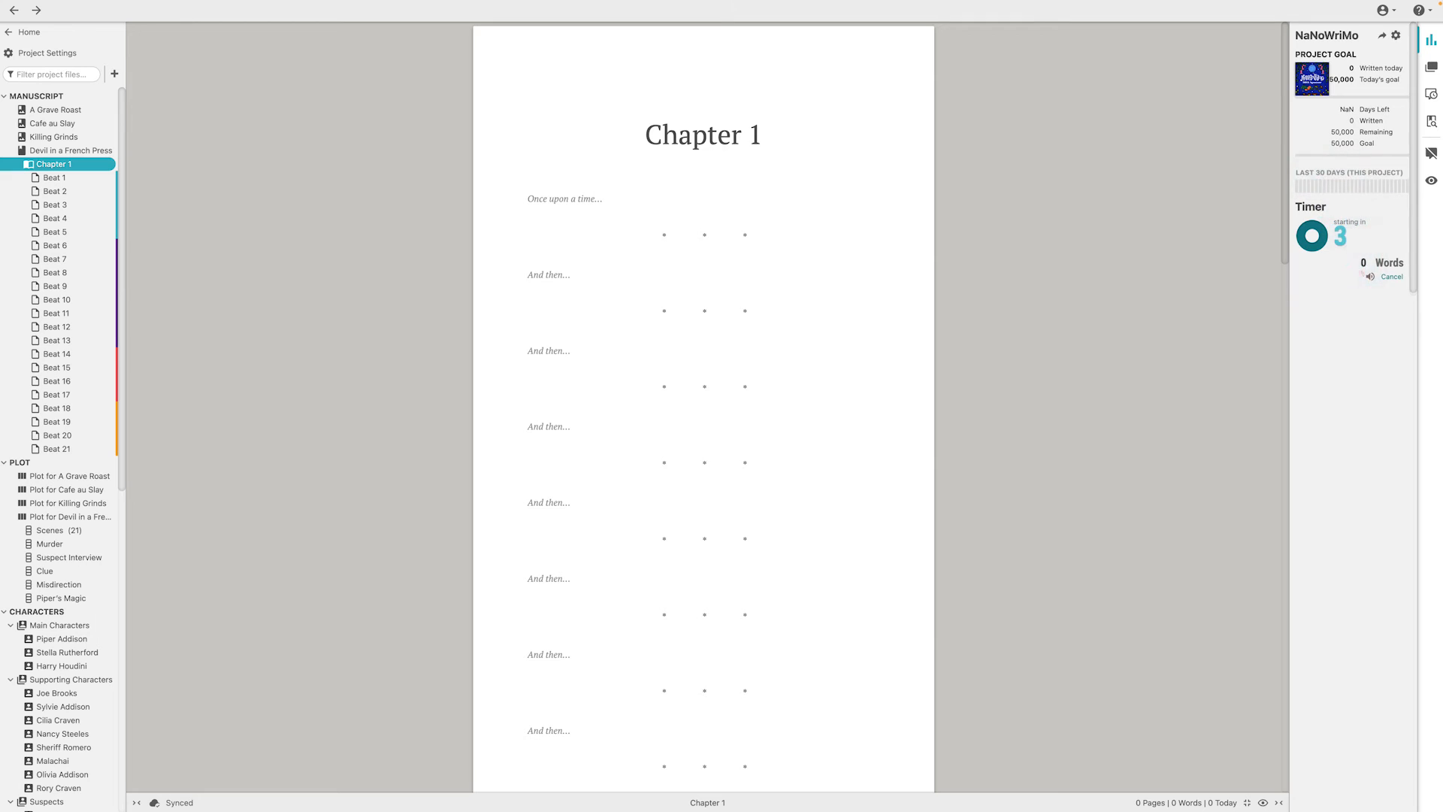
pyautogui.click(1392, 278)
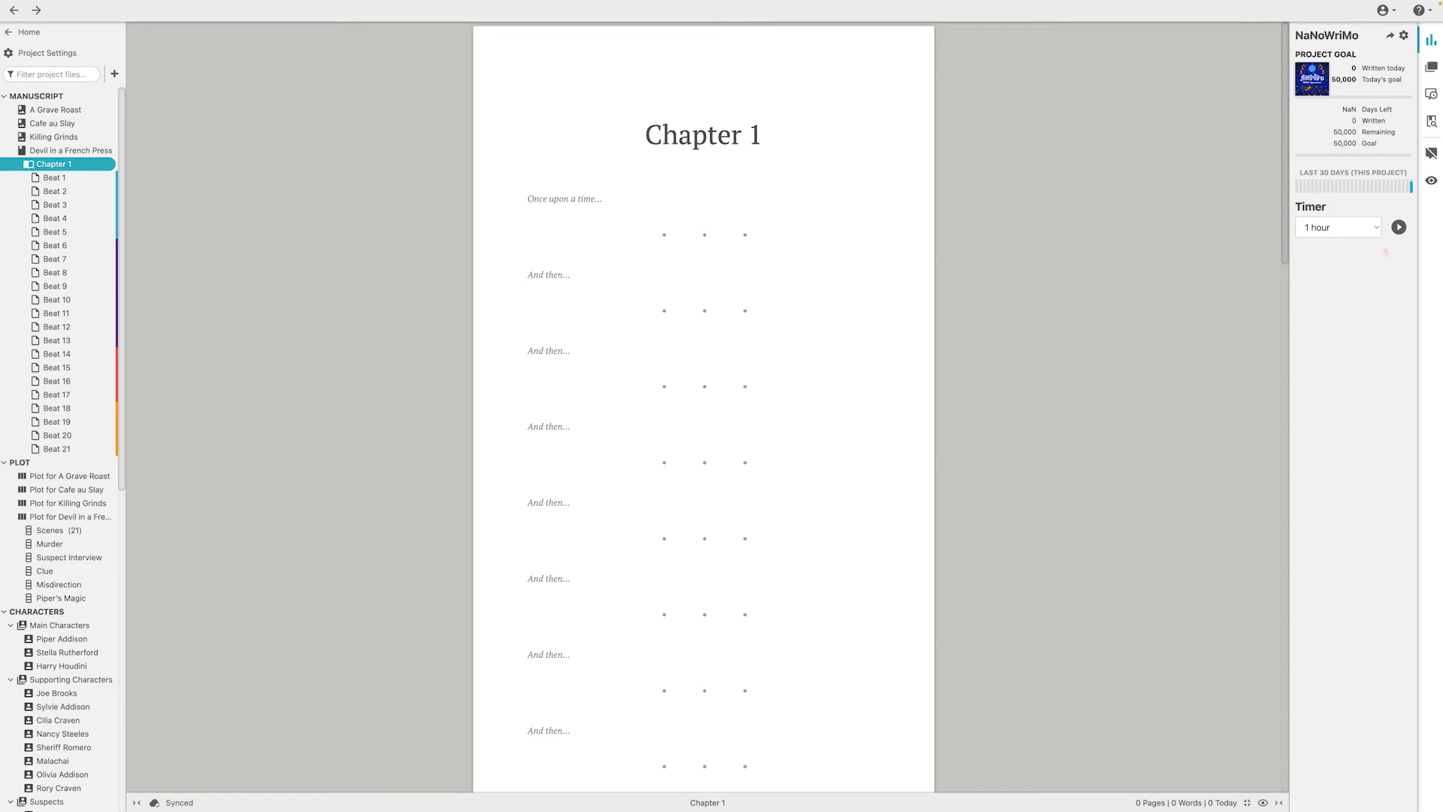
# Set the writing timer to 5 minutes, start it, and cancel the countdown
pyautogui.click(1338, 227)
pyautogui.click(1323, 139)
pyautogui.click(1396, 226)
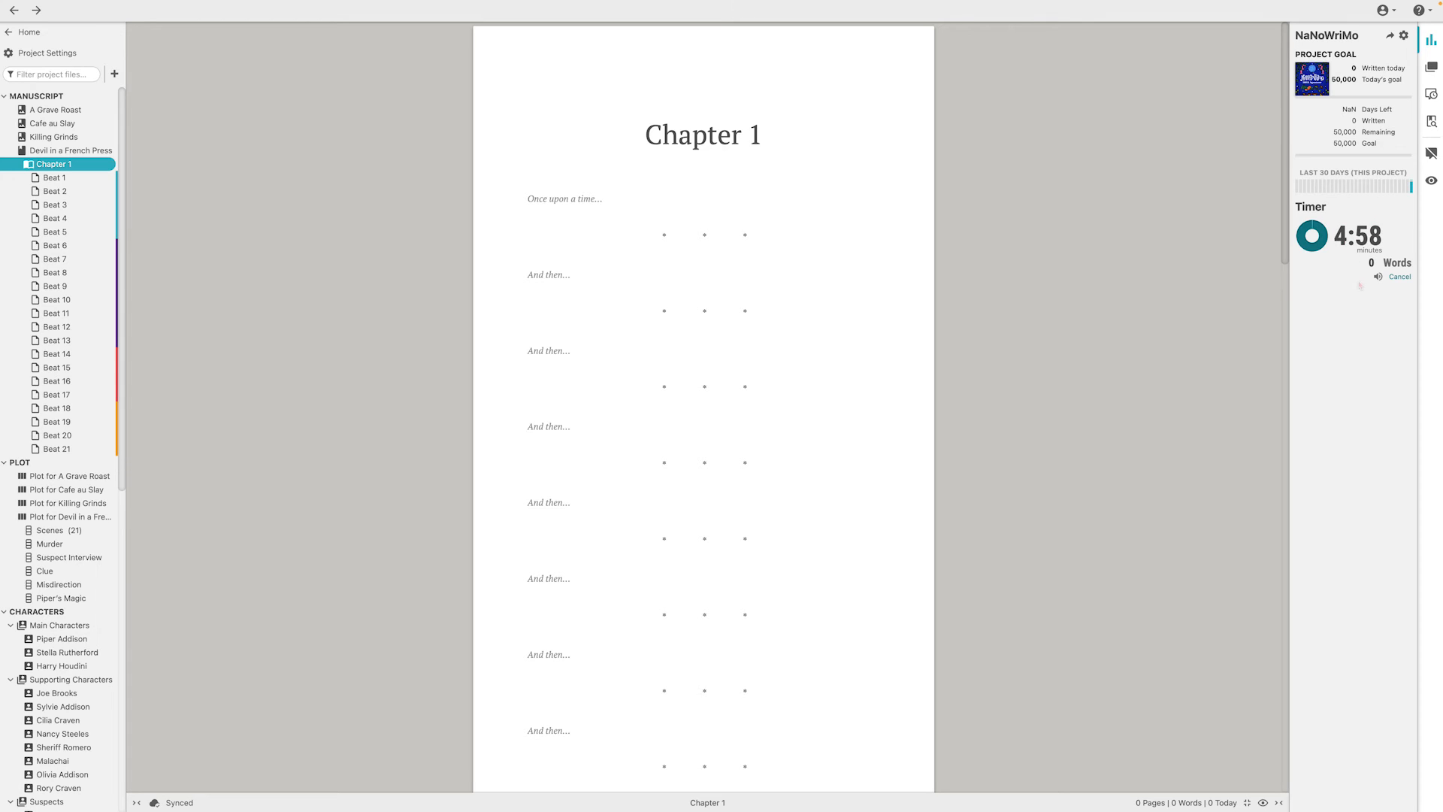
pyautogui.click(1398, 276)
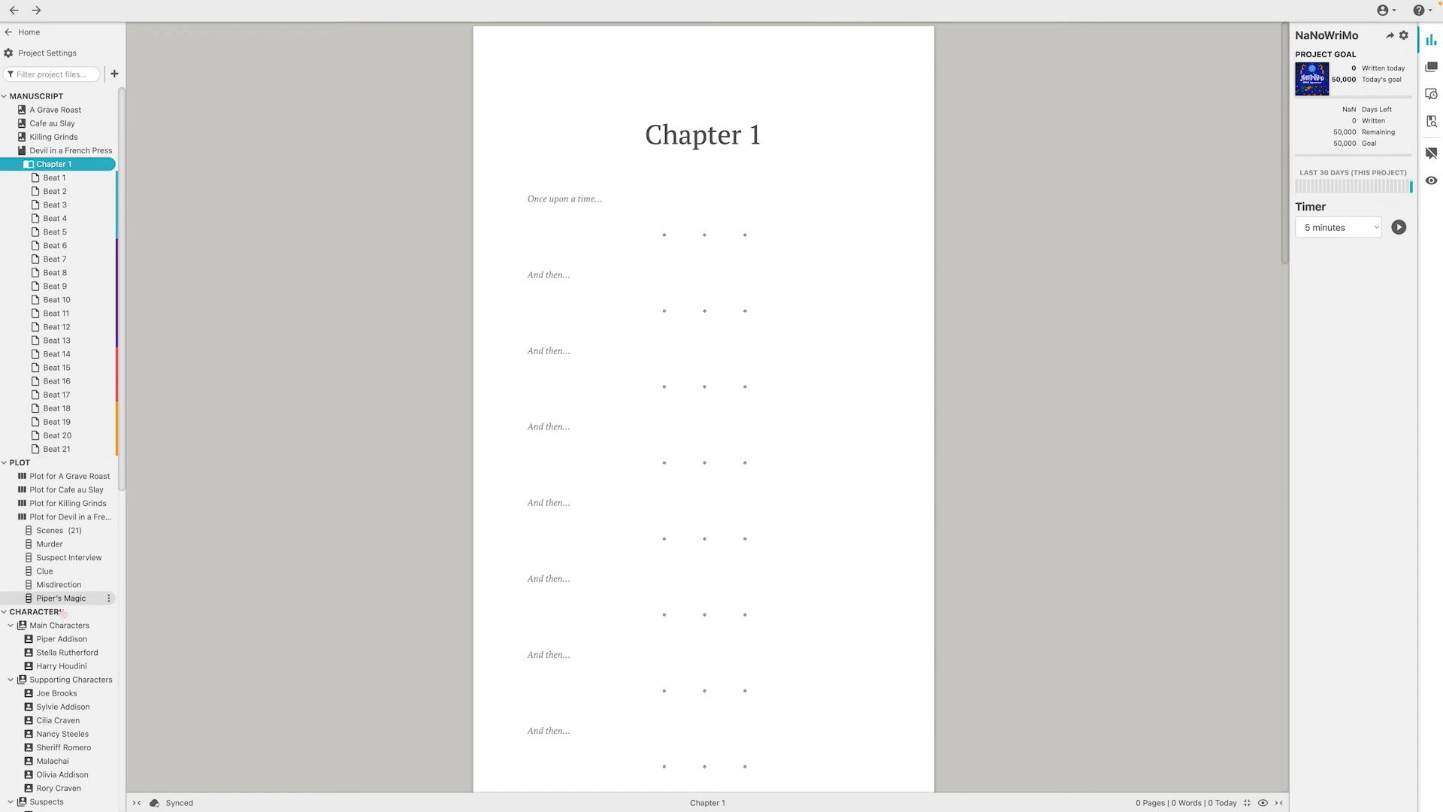
# Collapse the whole Characters section in the project tree and expand it again
pyautogui.scroll(-3, 75, 634)
pyautogui.scroll(-3, 75, 632)
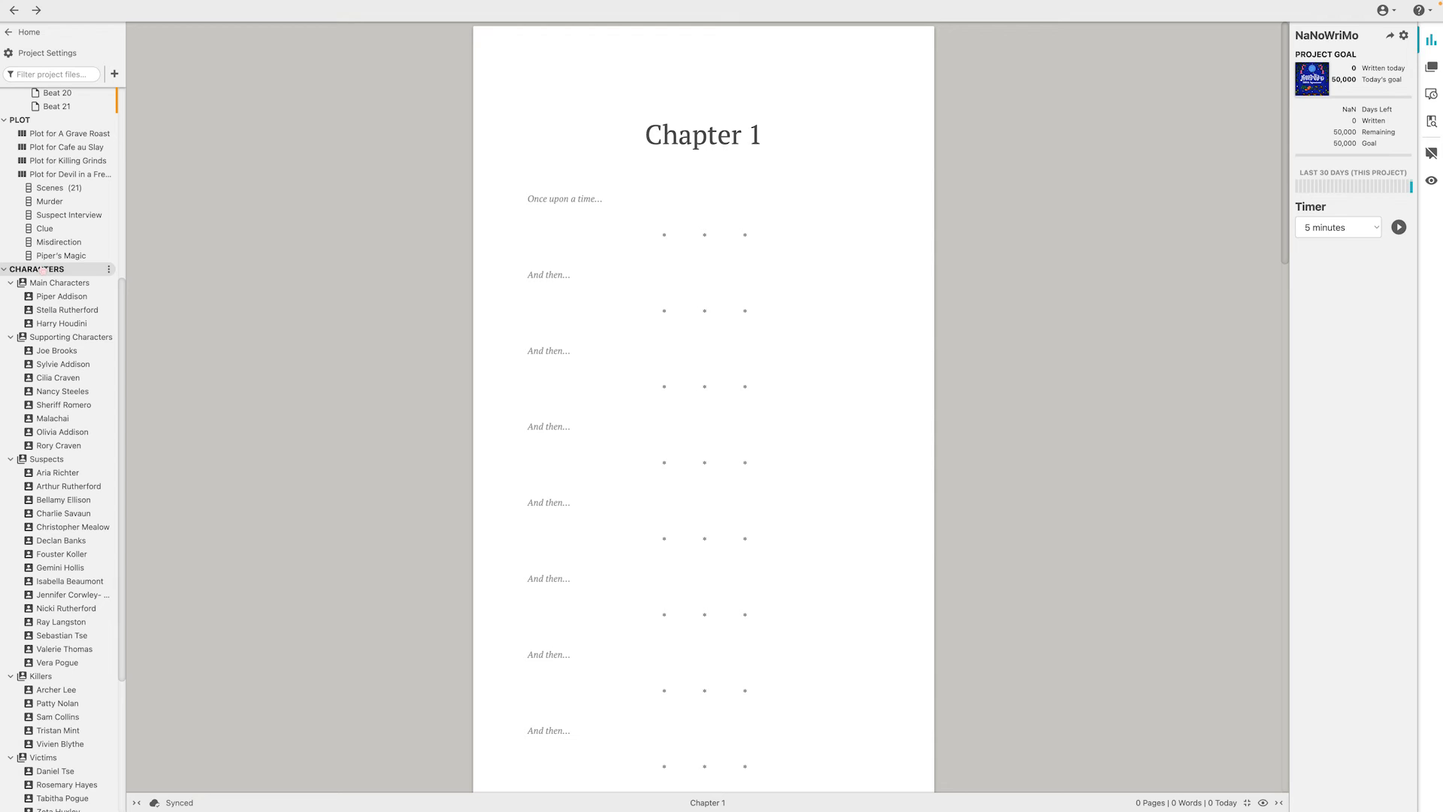
pyautogui.click(5, 269)
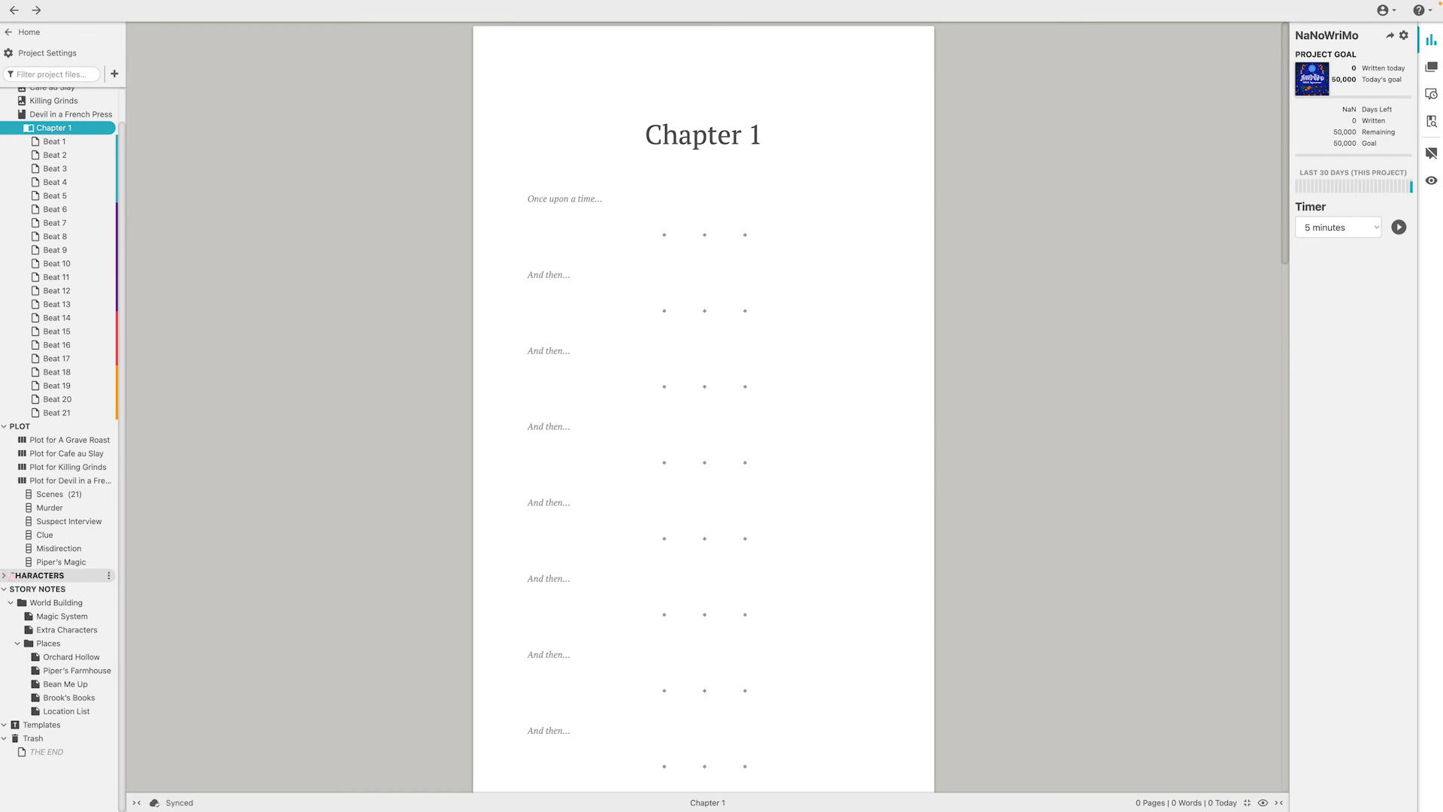
pyautogui.click(6, 575)
# View the profiles of the three main characters one by one and read through their notes
pyautogui.scroll(-2, 58, 526)
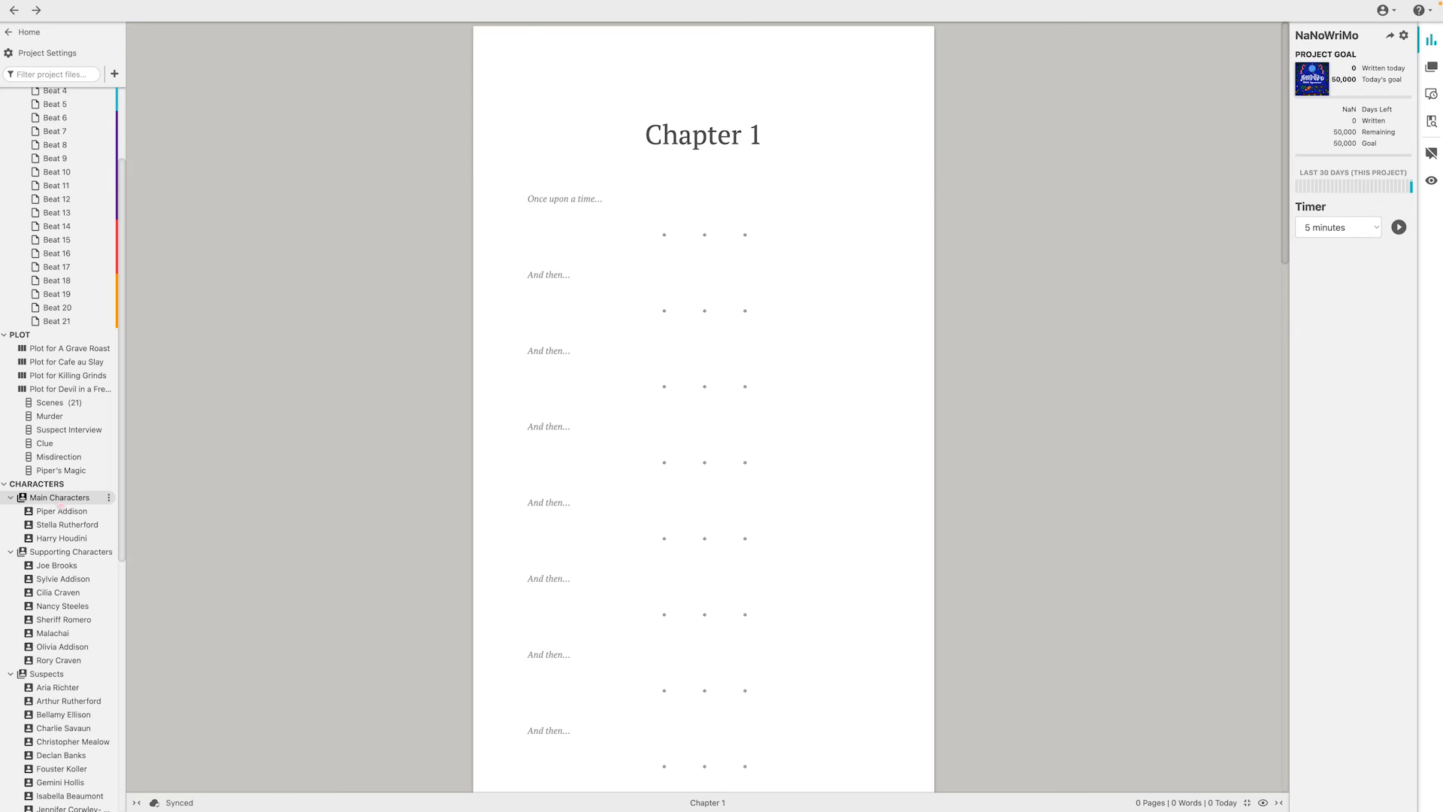
pyautogui.click(59, 511)
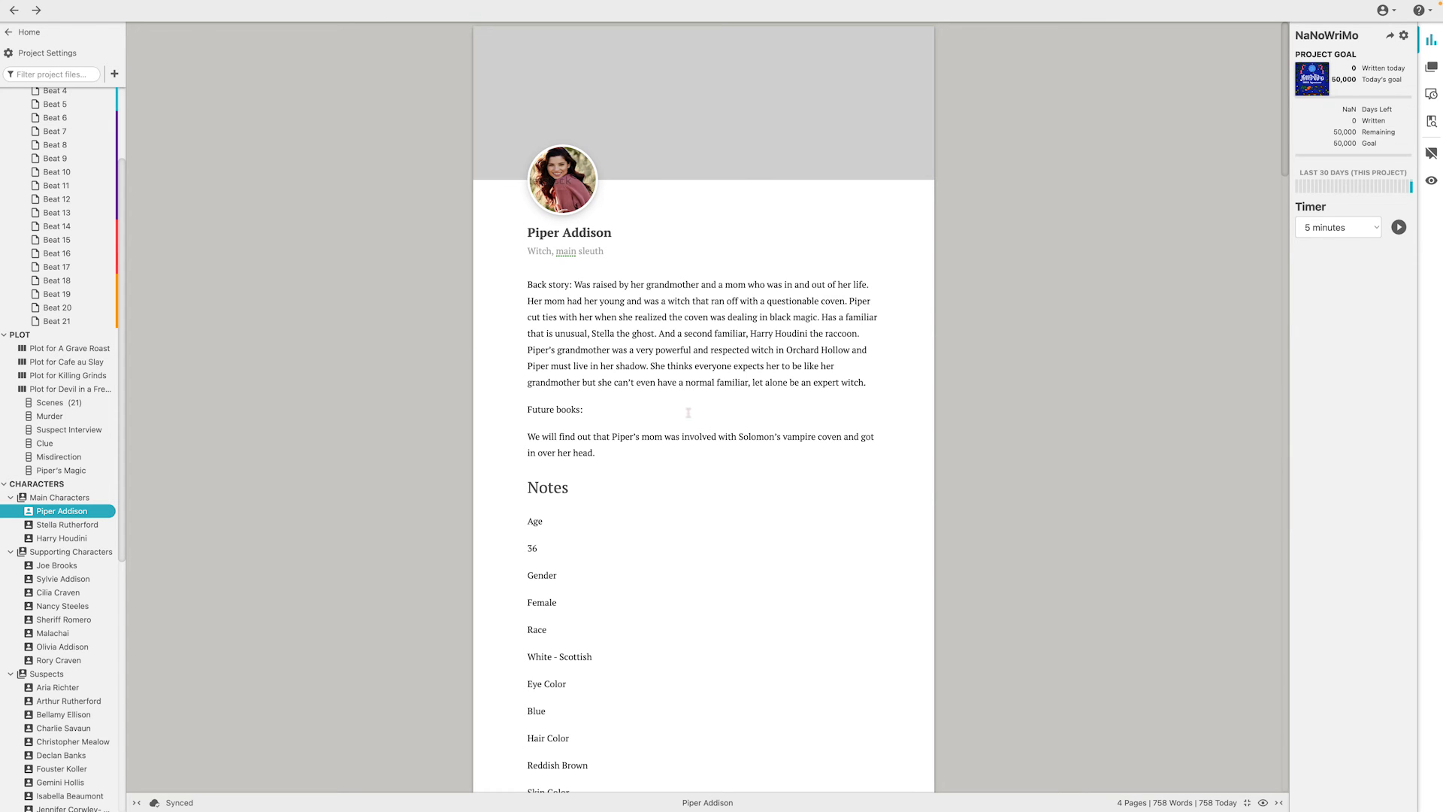
pyautogui.scroll(-20, 650, 486)
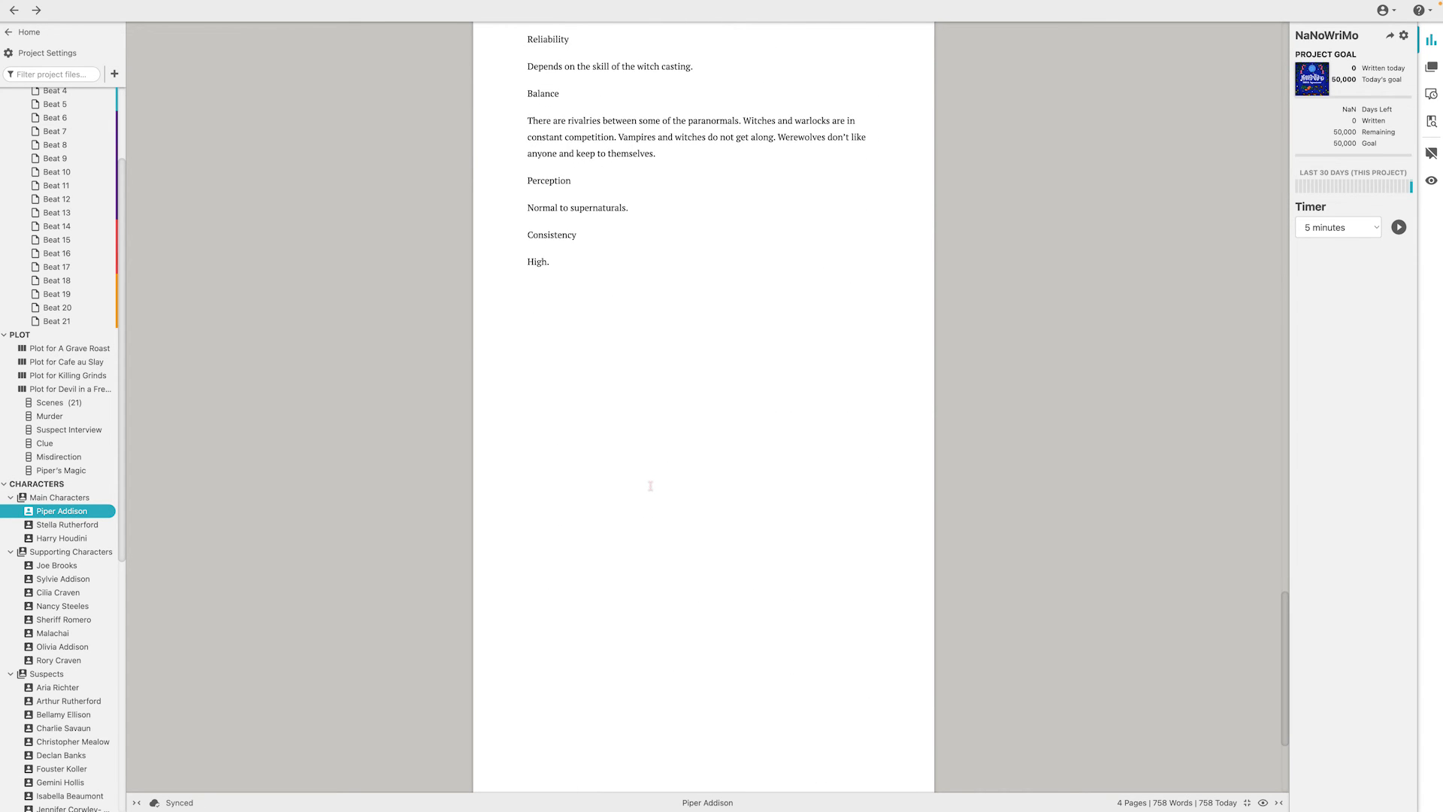
pyautogui.click(67, 525)
pyautogui.scroll(-10, 517, 406)
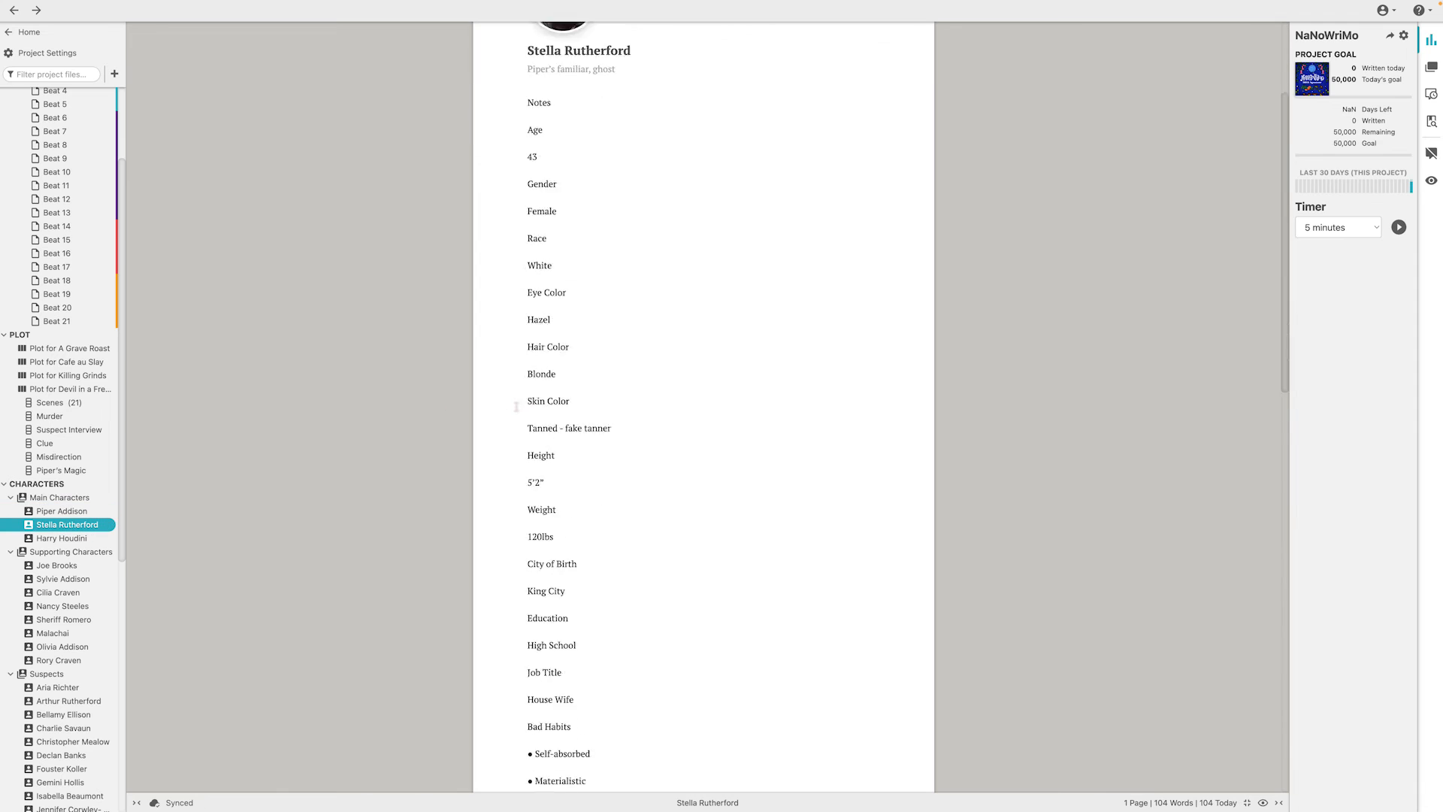
pyautogui.scroll(-5, 516, 407)
pyautogui.click(51, 539)
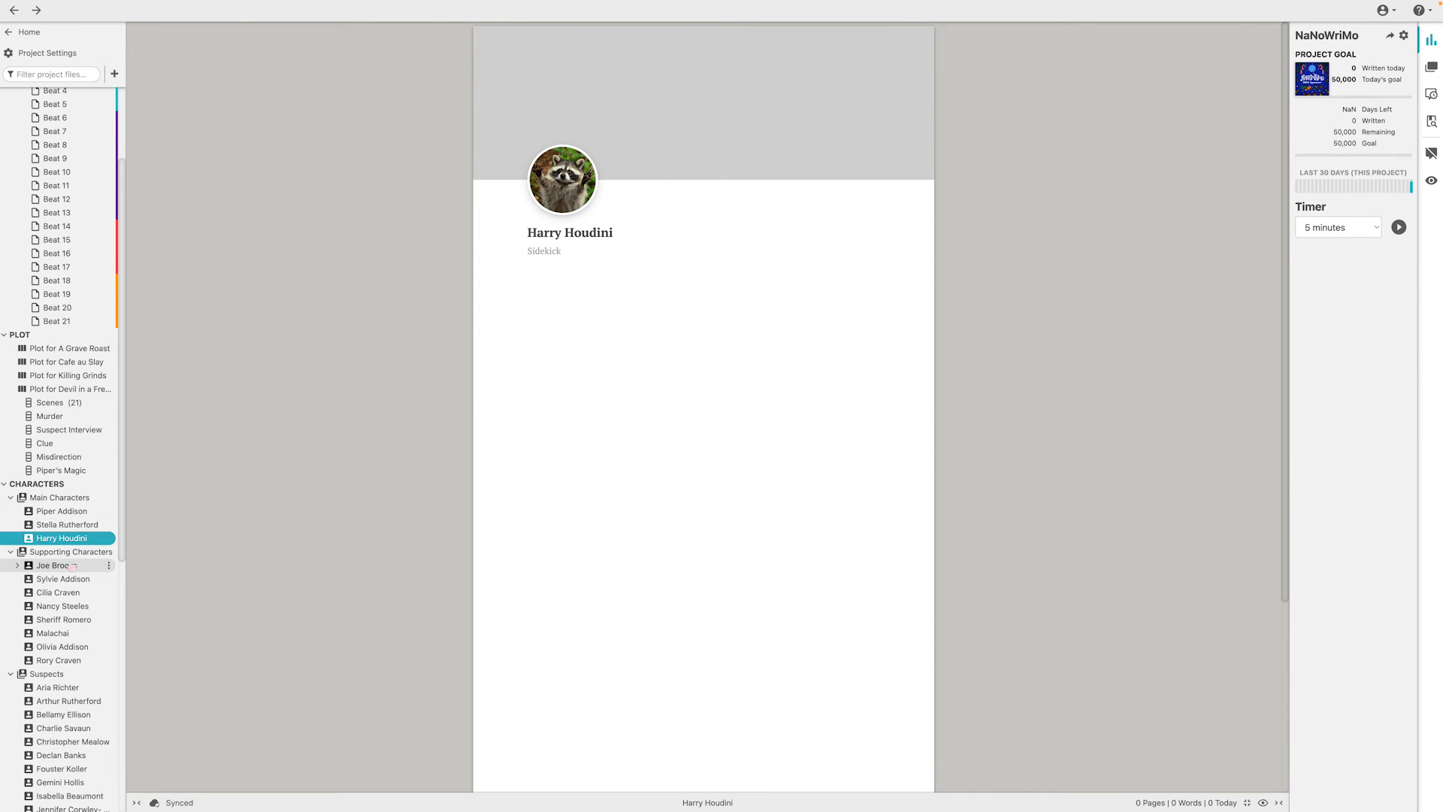
# View the profile of the first supporting character and read through its notes
pyautogui.click(62, 568)
pyautogui.scroll(-2, 605, 358)
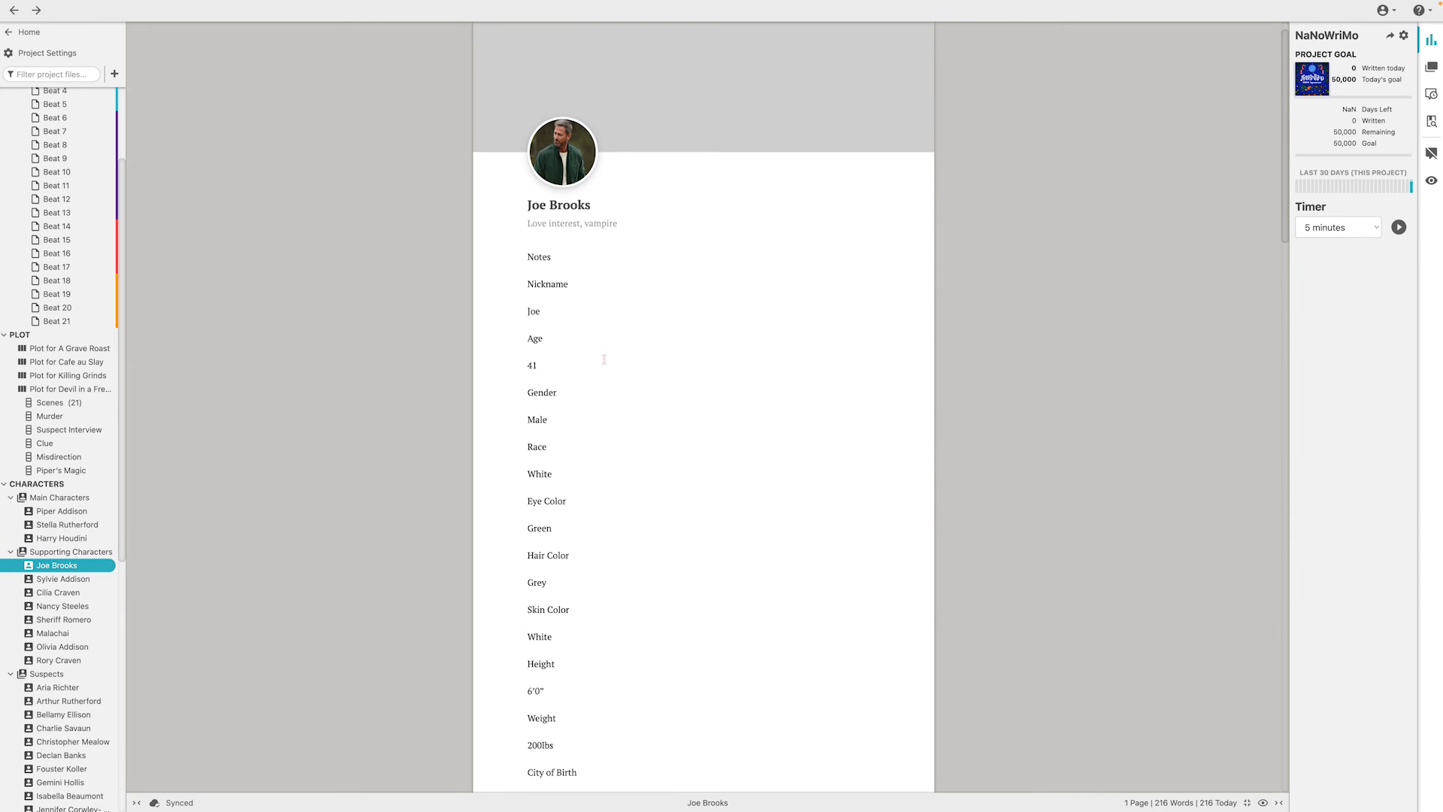
pyautogui.scroll(-1, 607, 358)
pyautogui.scroll(1, 607, 358)
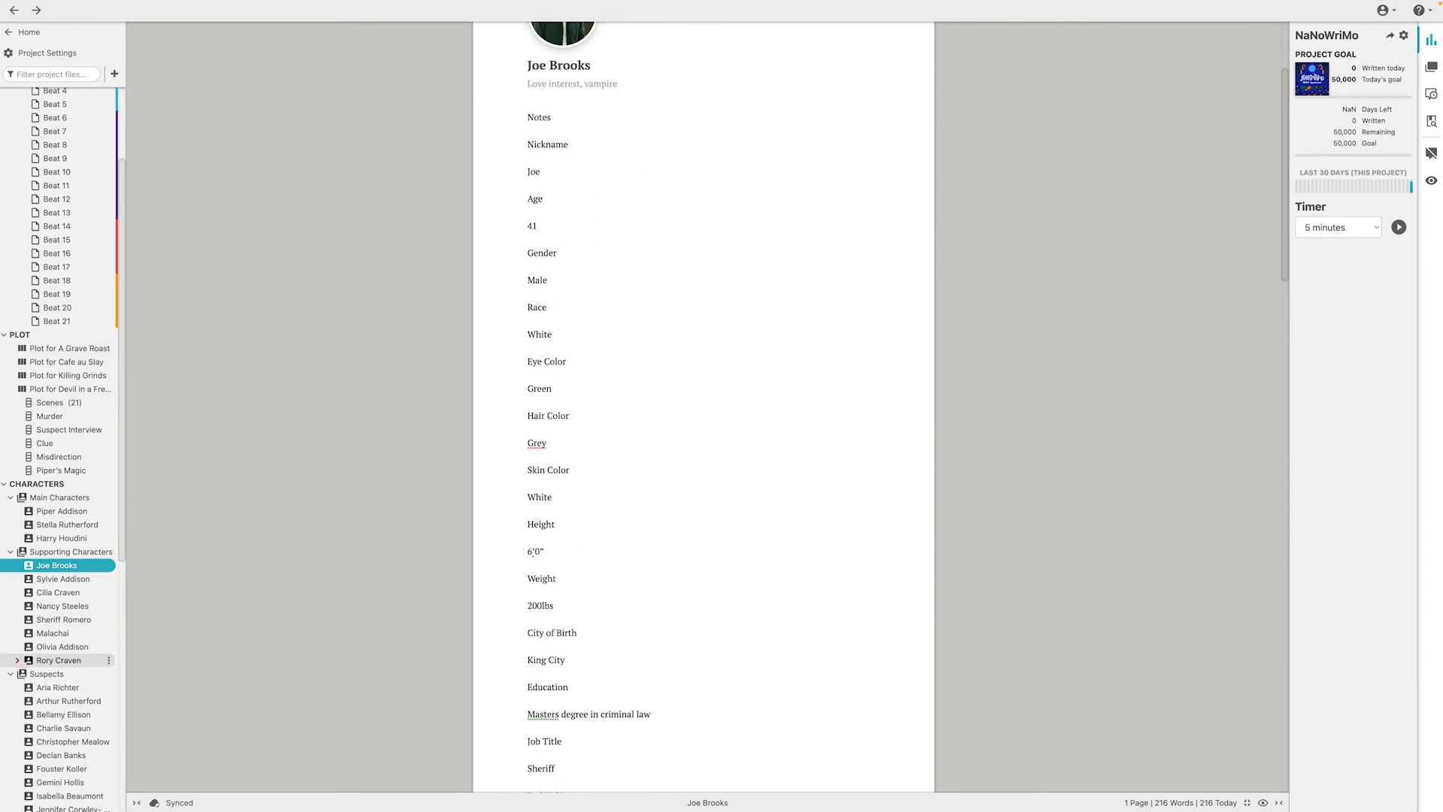
# Collapse the Main Characters, Supporting Characters, Suspects, Killers and Victims casts in the project tree
pyautogui.scroll(-2, 60, 493)
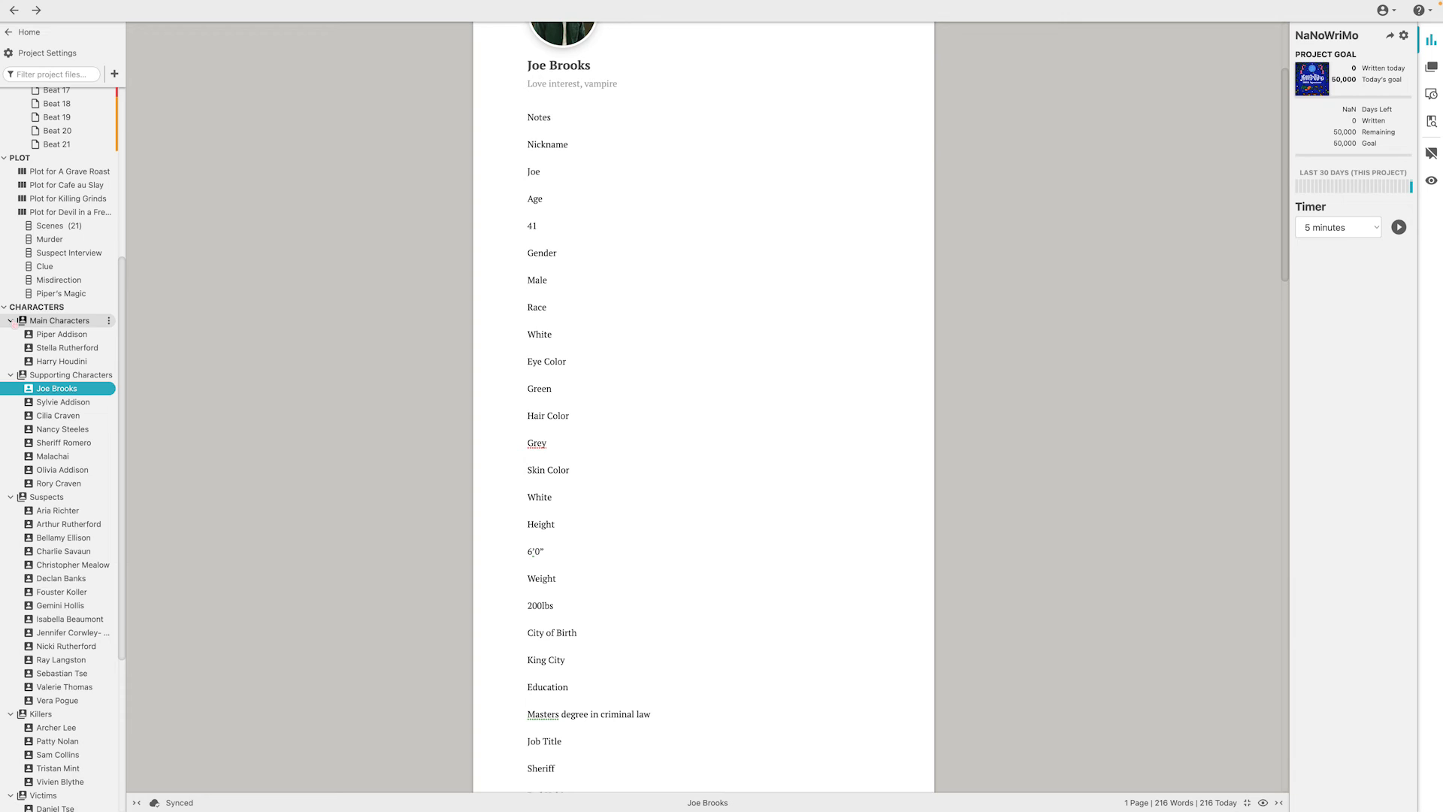
pyautogui.click(10, 321)
pyautogui.click(11, 334)
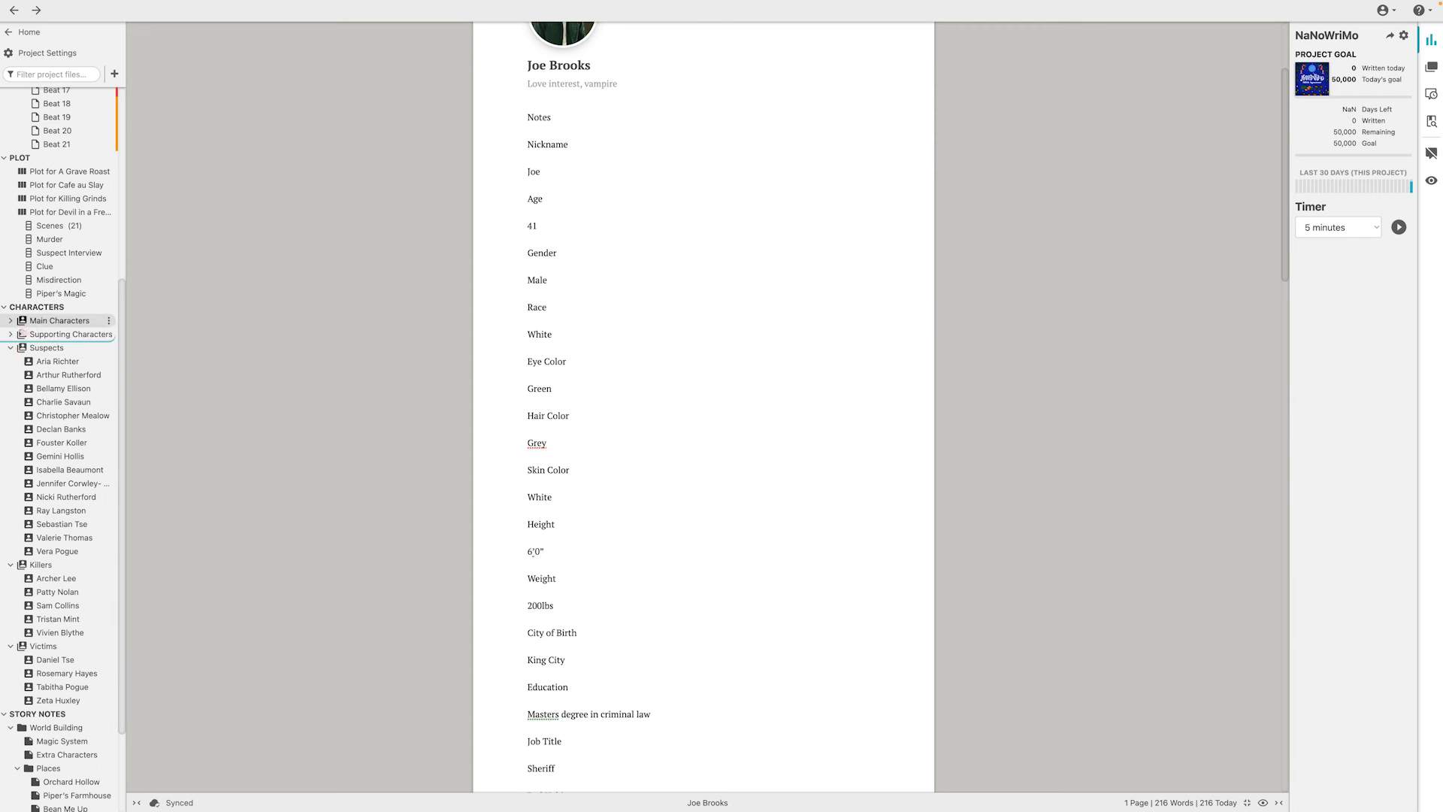
pyautogui.click(11, 347)
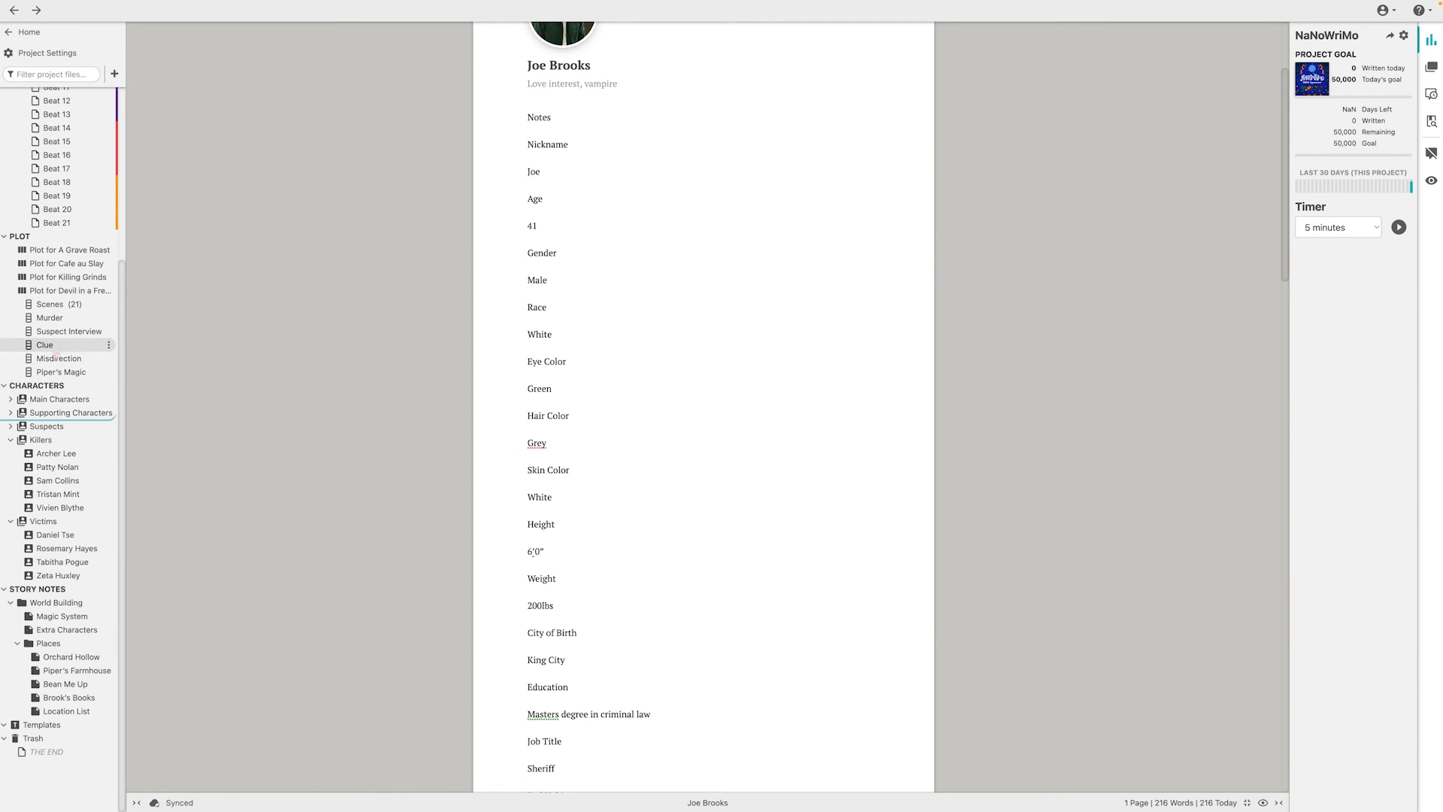
pyautogui.click(15, 442)
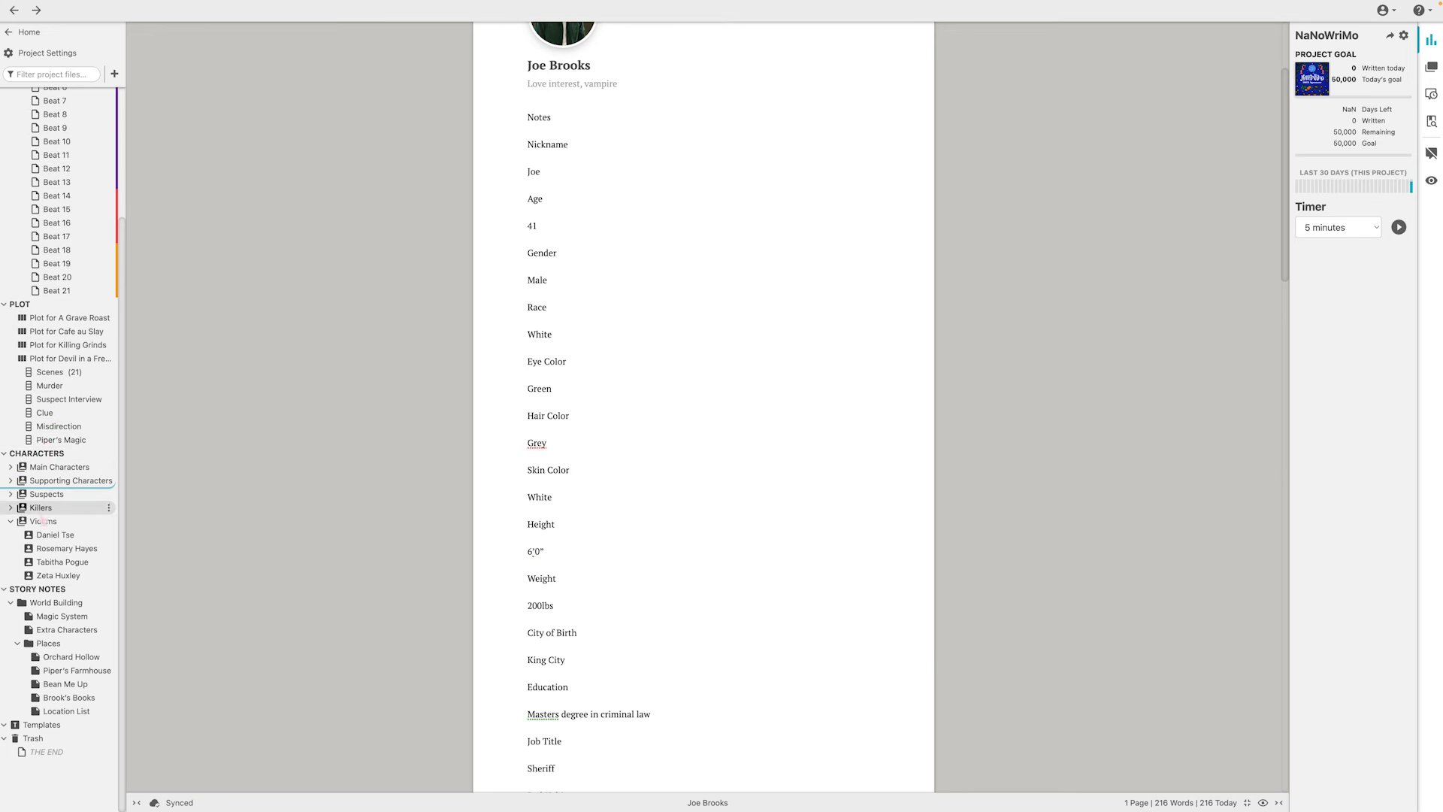
pyautogui.click(52, 520)
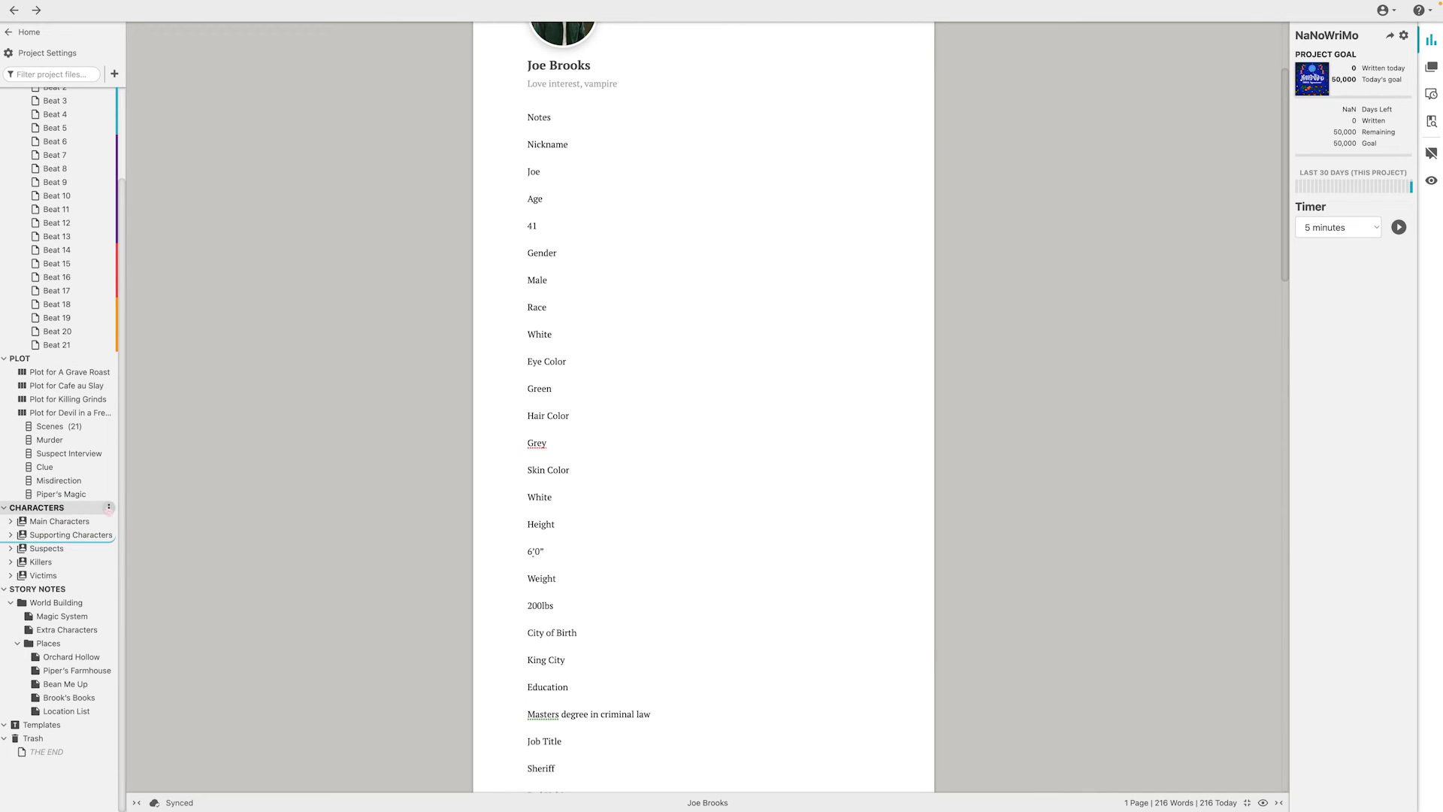
# View the actions available for the Characters section and open the overview of all its casts
pyautogui.click(109, 508)
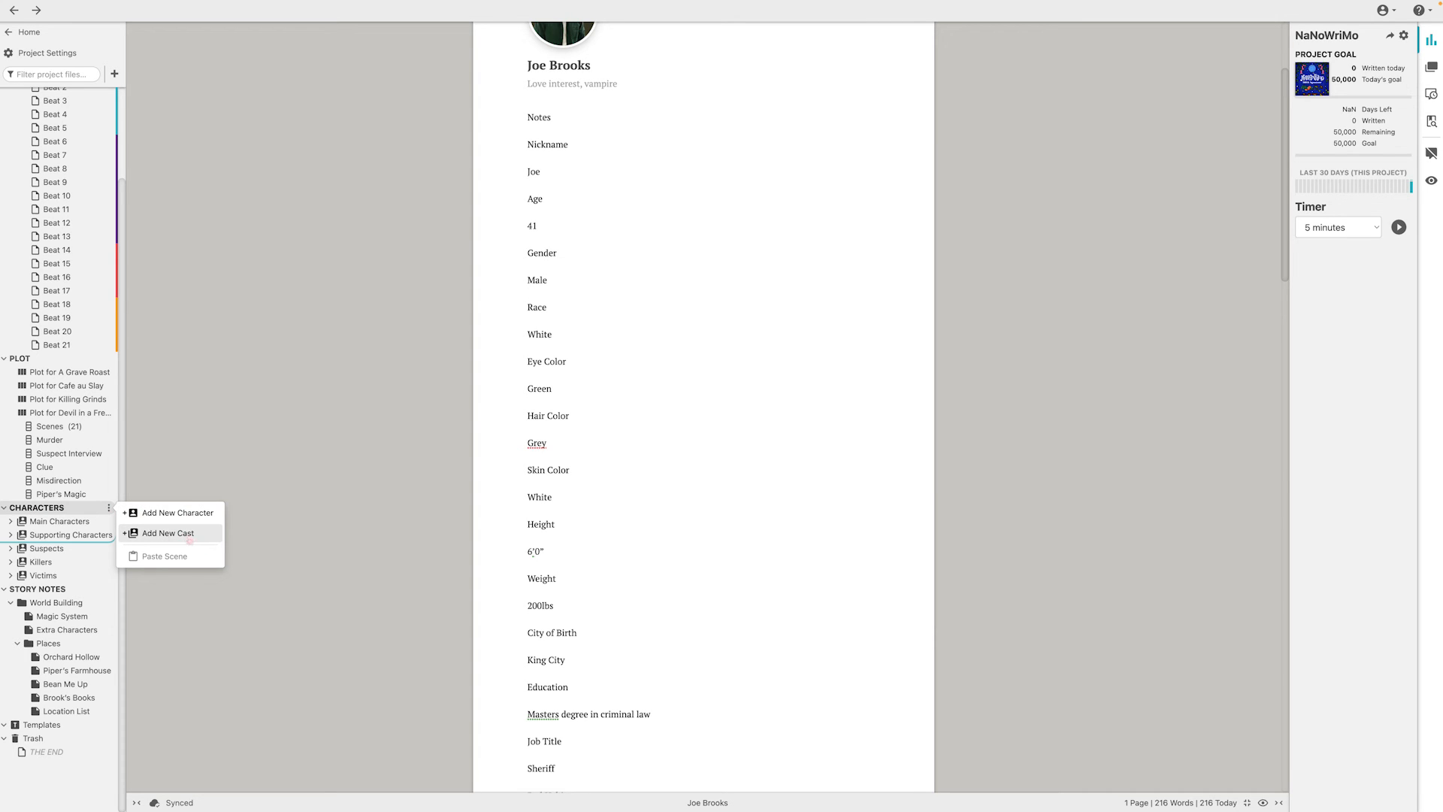
pyautogui.click(36, 507)
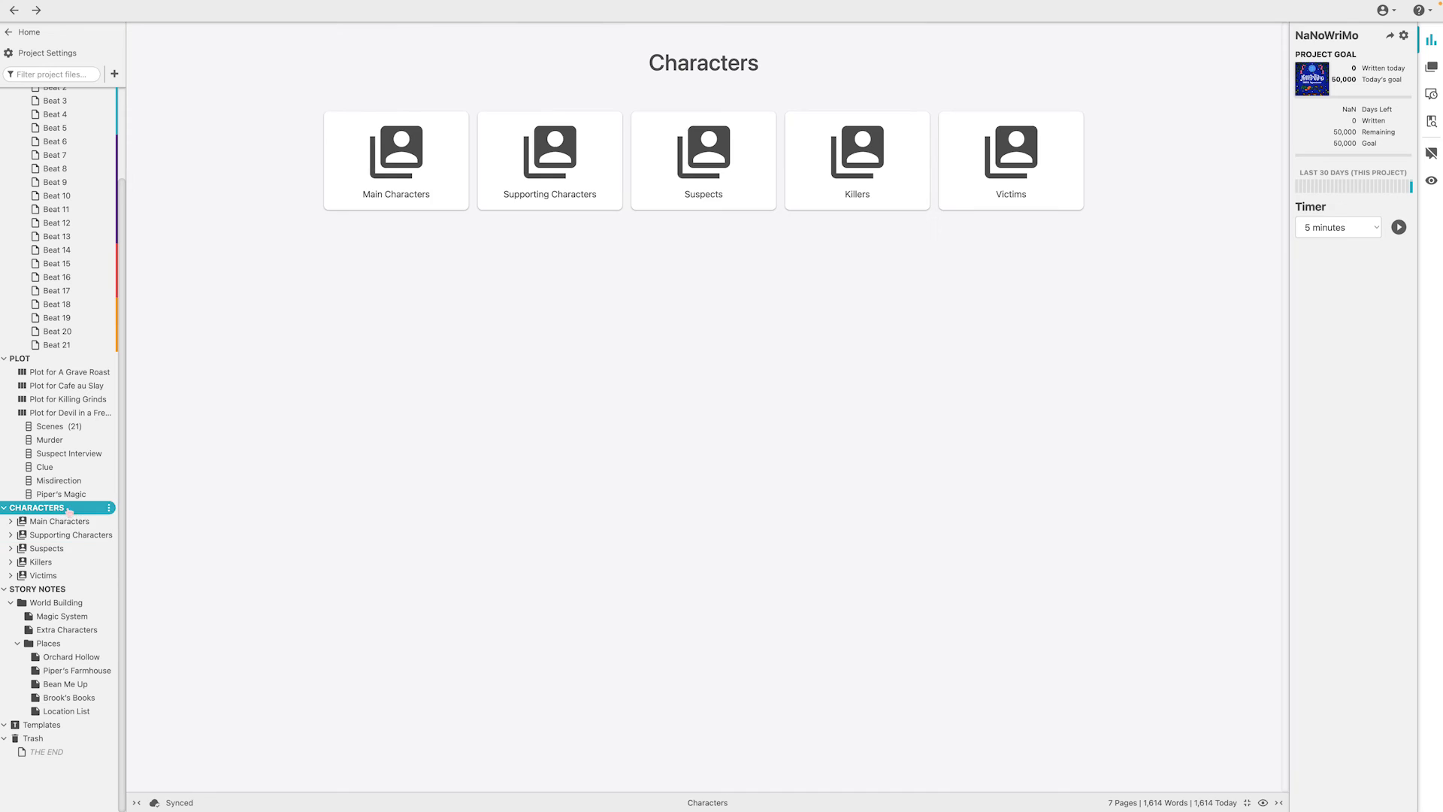
# Open the first main character's profile from the cast overview and view the actions available for the Main Characters cast
pyautogui.click(374, 161)
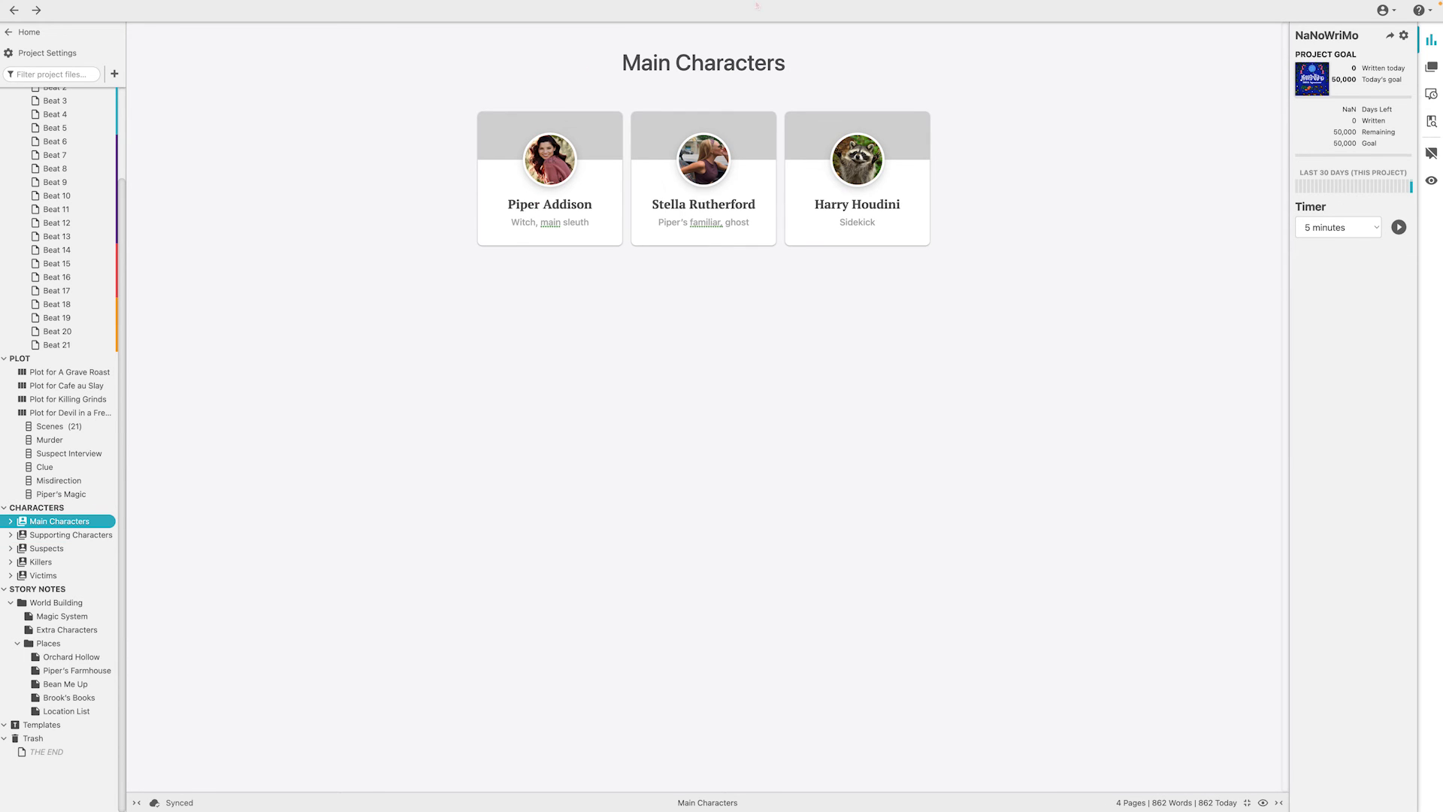
pyautogui.click(601, 180)
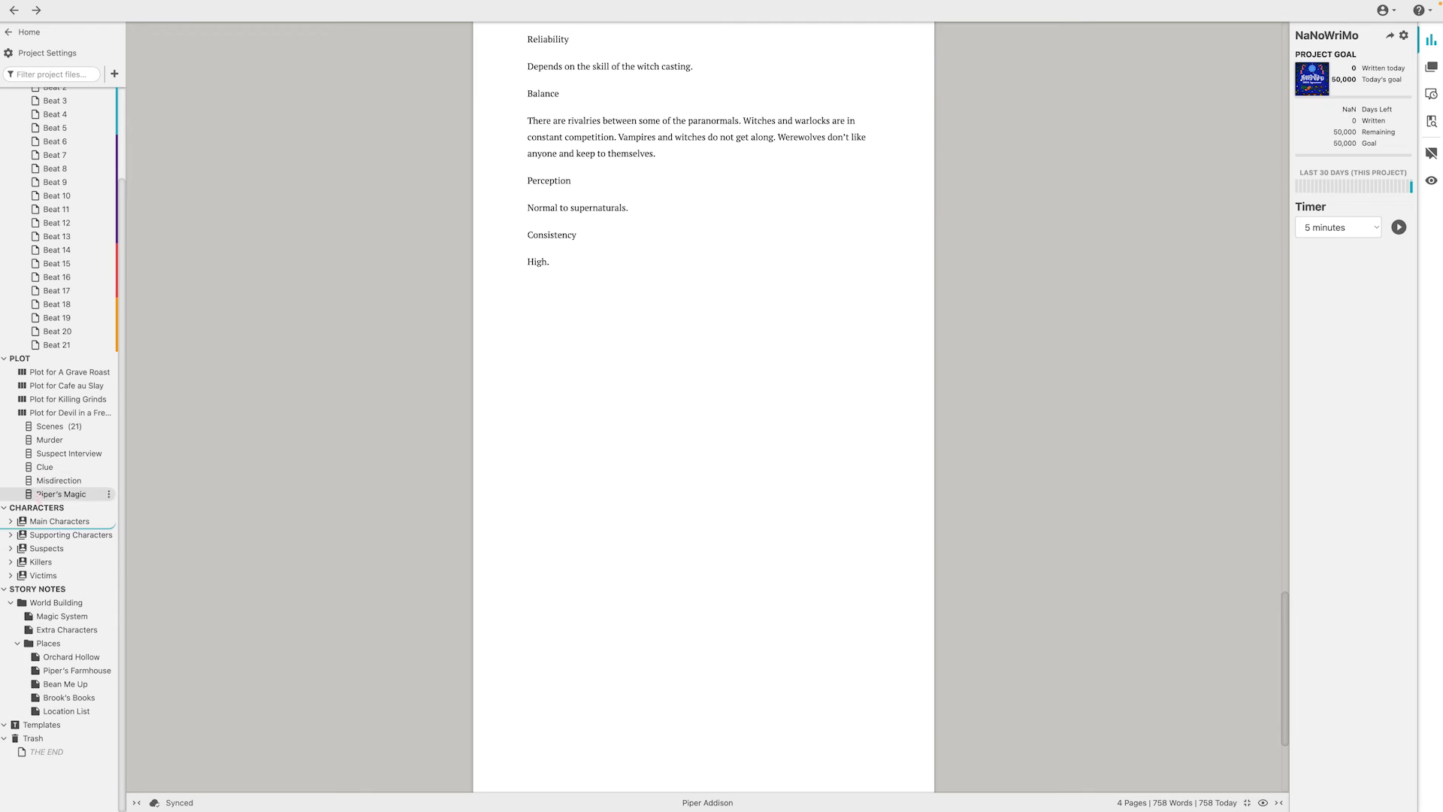
pyautogui.click(11, 521)
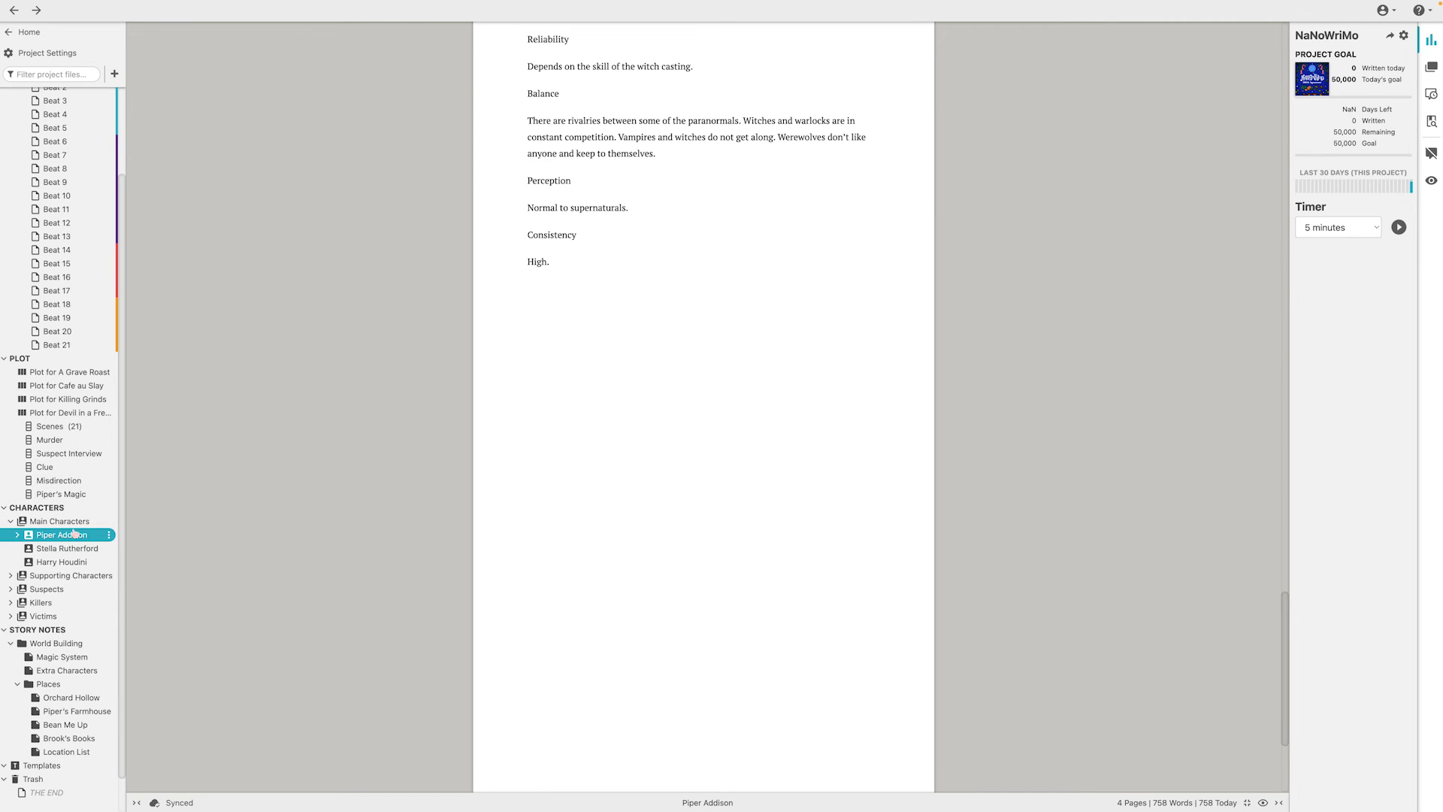
pyautogui.click(109, 521)
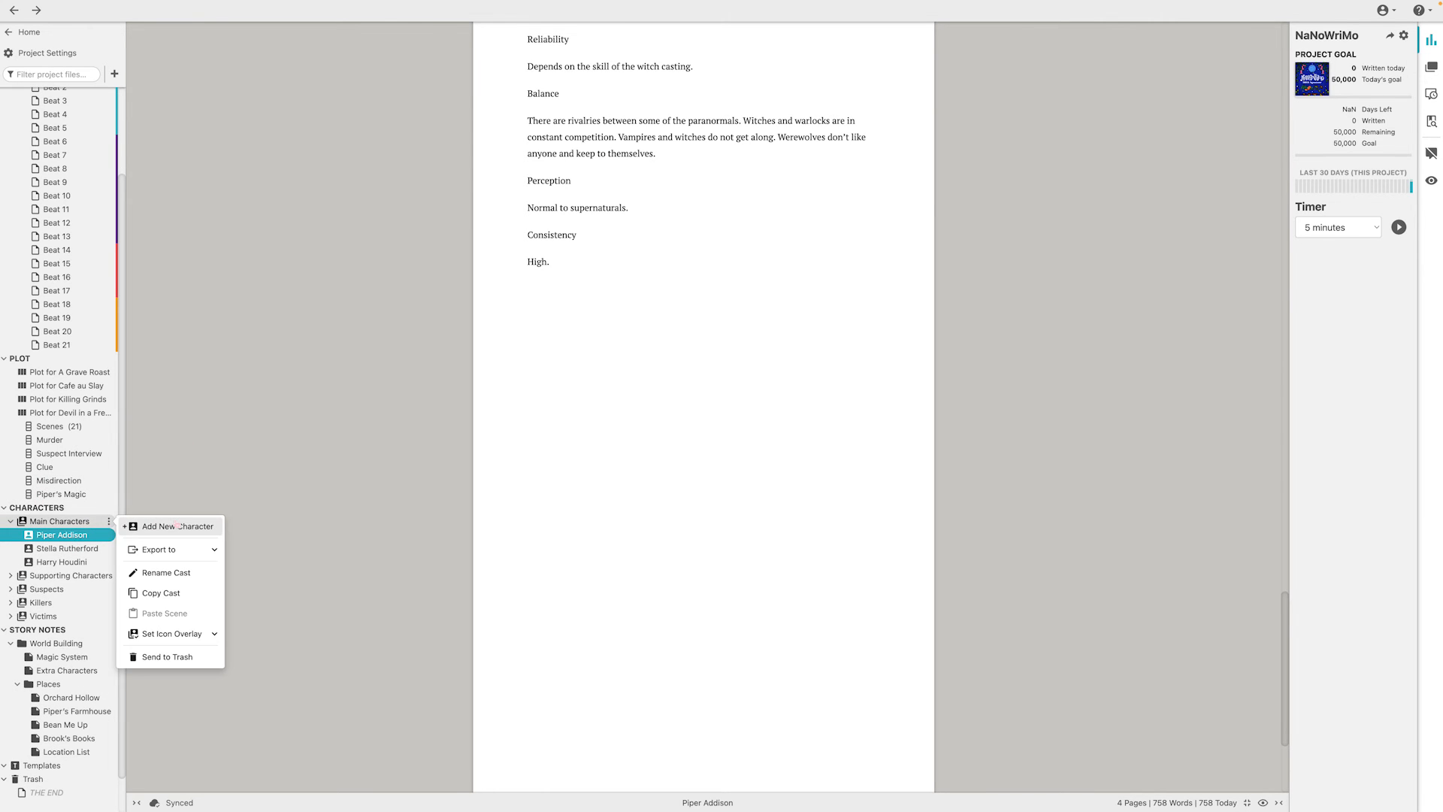
pyautogui.click(184, 480)
# View the Devil in a French Press title page, the first main character and cast overview, and the Beat 1 and Beat 21 scenes
pyautogui.scroll(3, 60, 165)
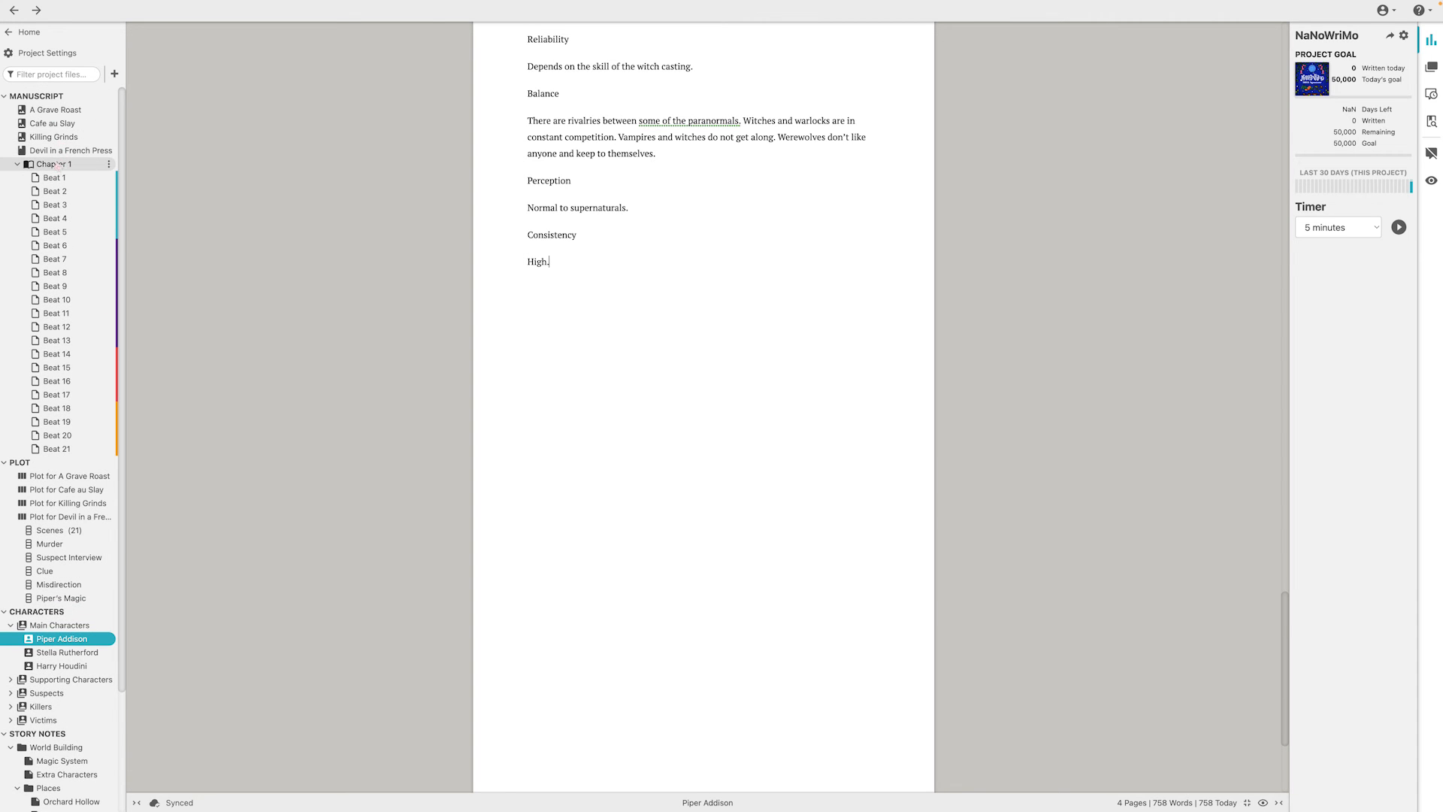
pyautogui.click(57, 168)
pyautogui.click(72, 157)
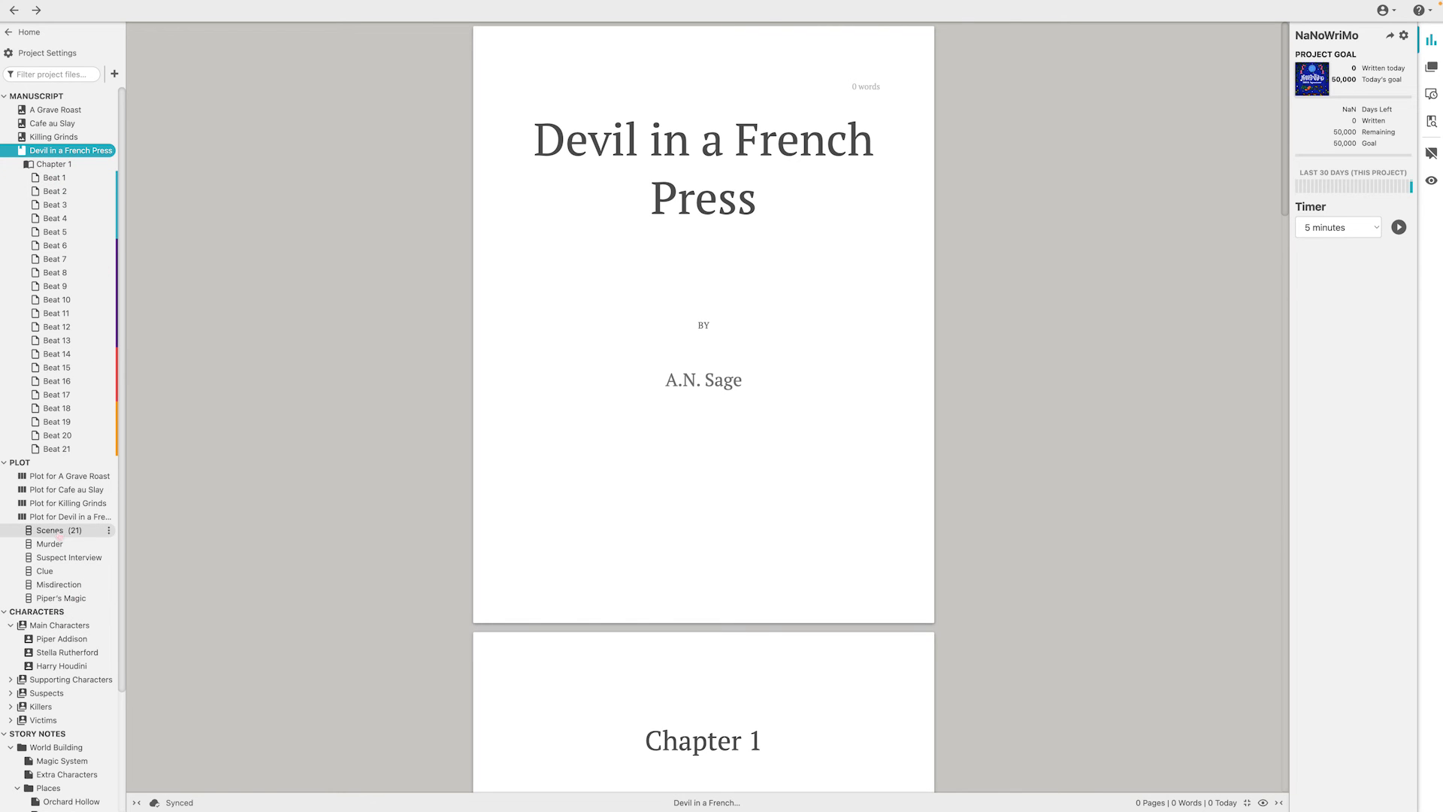
pyautogui.click(65, 638)
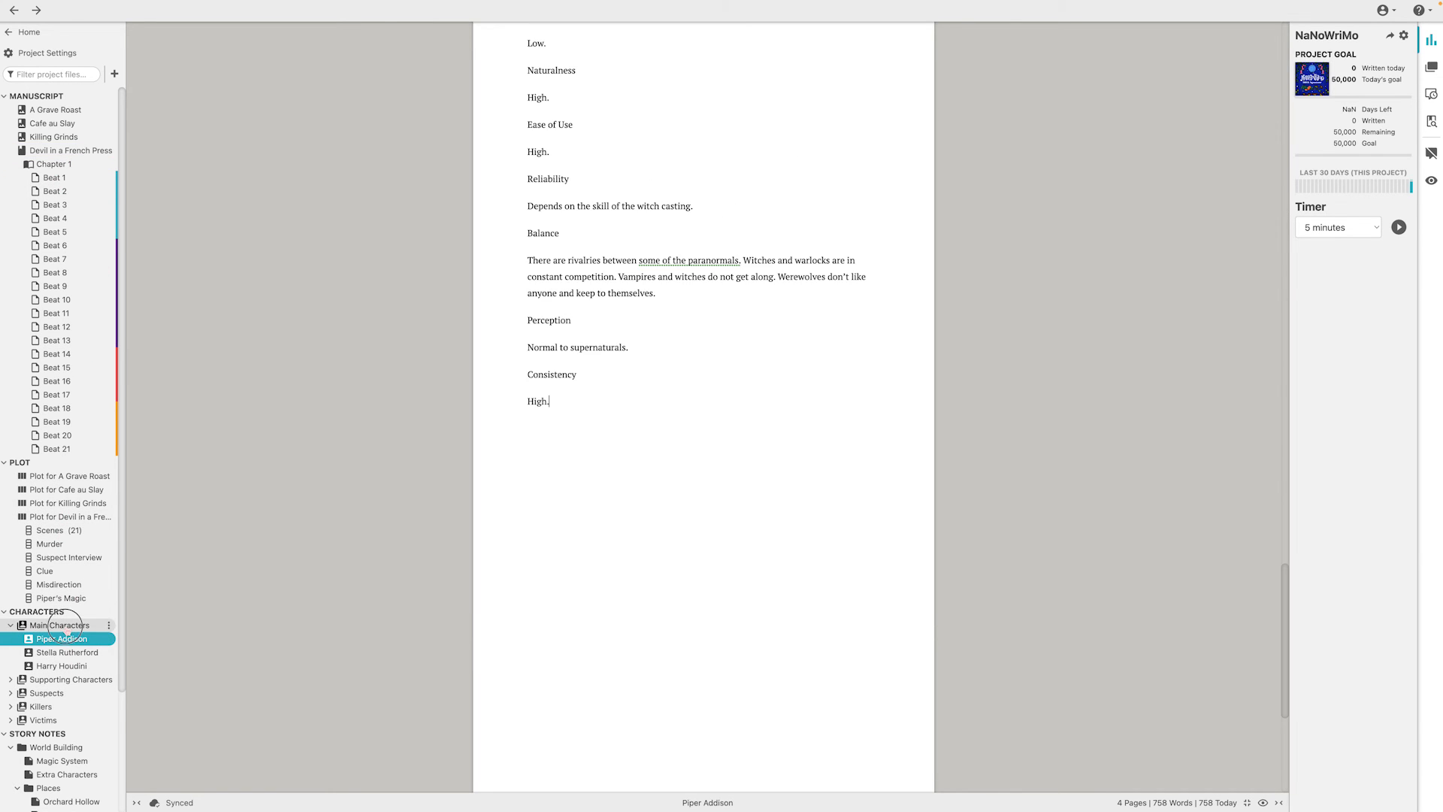
pyautogui.click(66, 626)
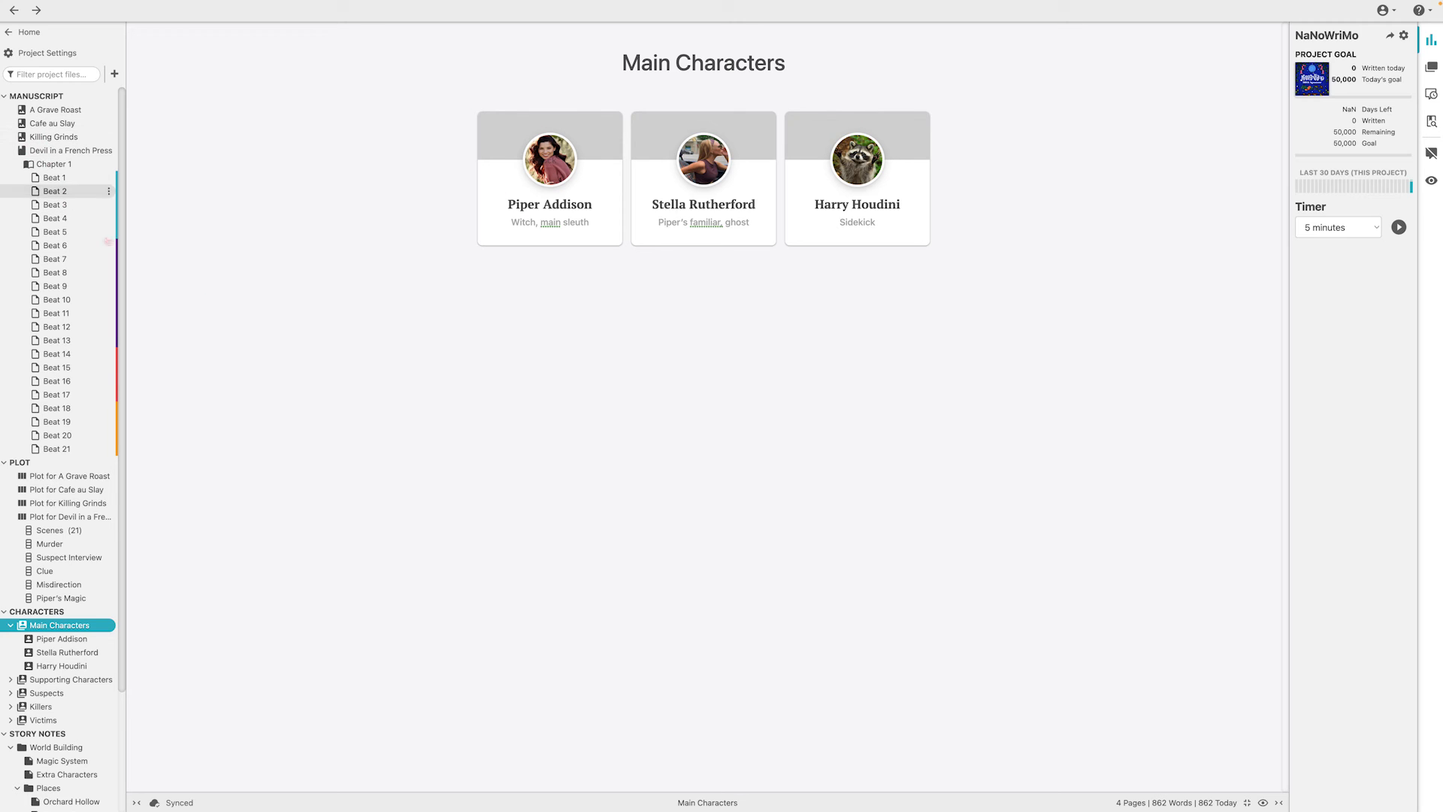
pyautogui.click(54, 178)
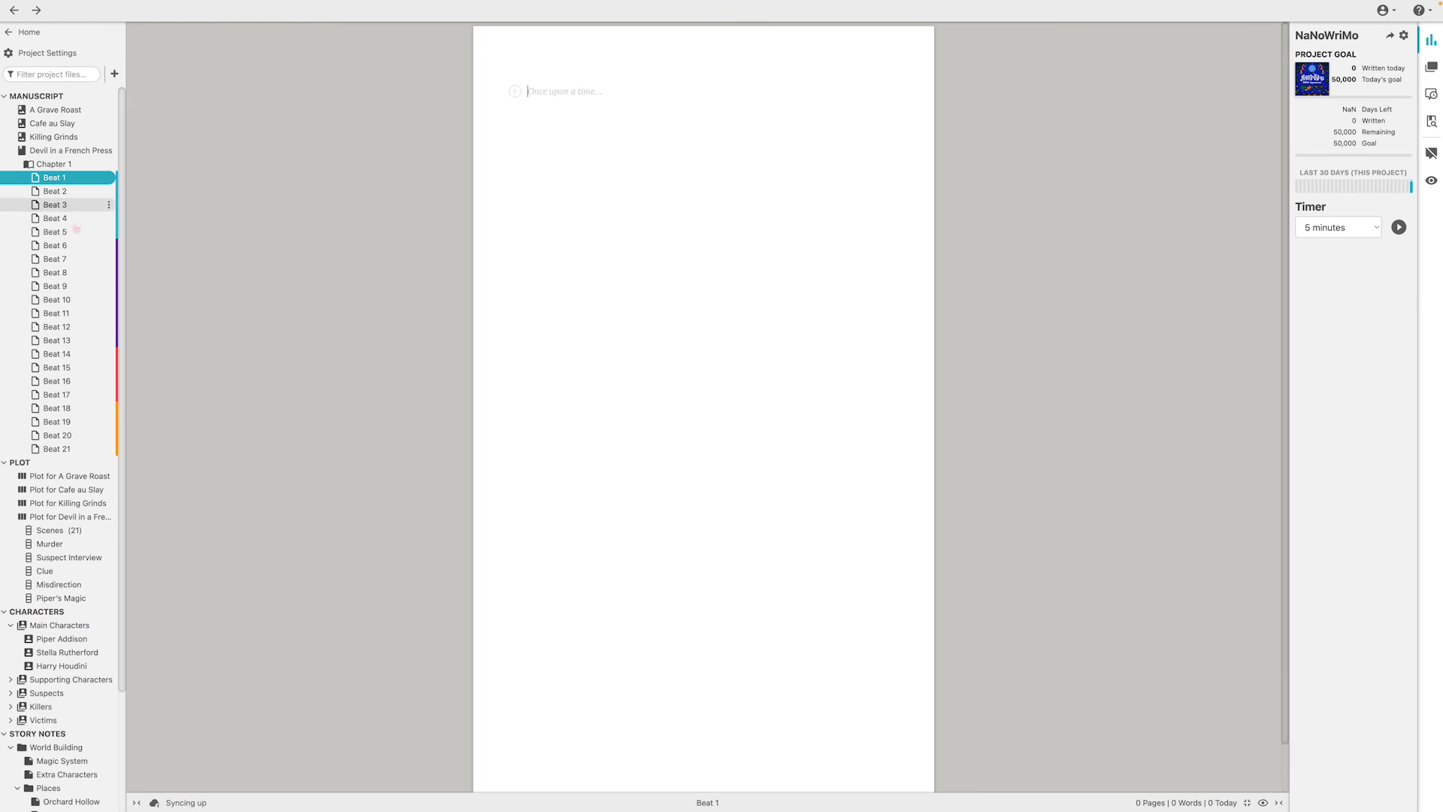
pyautogui.click(71, 450)
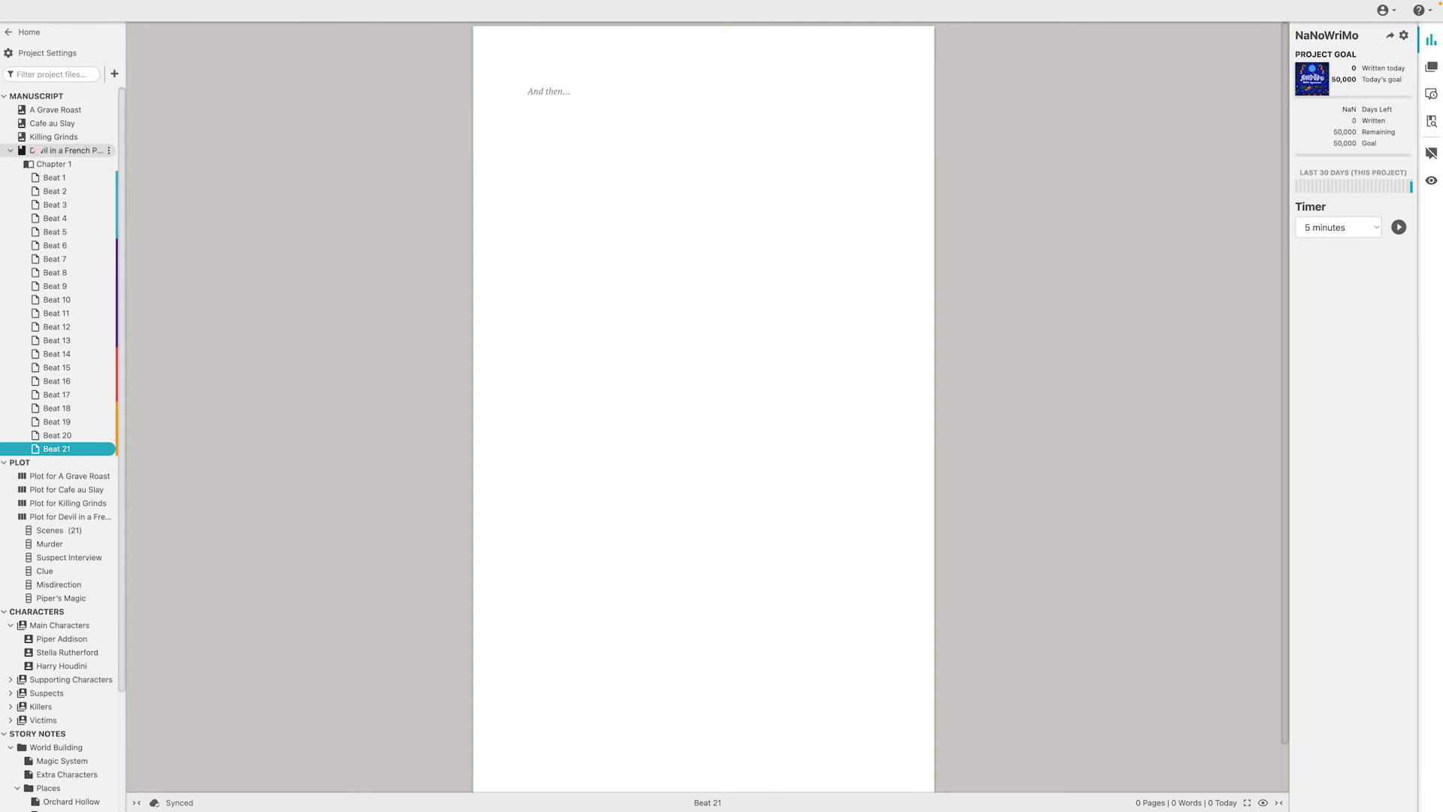
# Expand the book A Grave Roast in the project tree and view its Chapter 1 and that chapter's scene
pyautogui.click(11, 110)
pyautogui.click(51, 124)
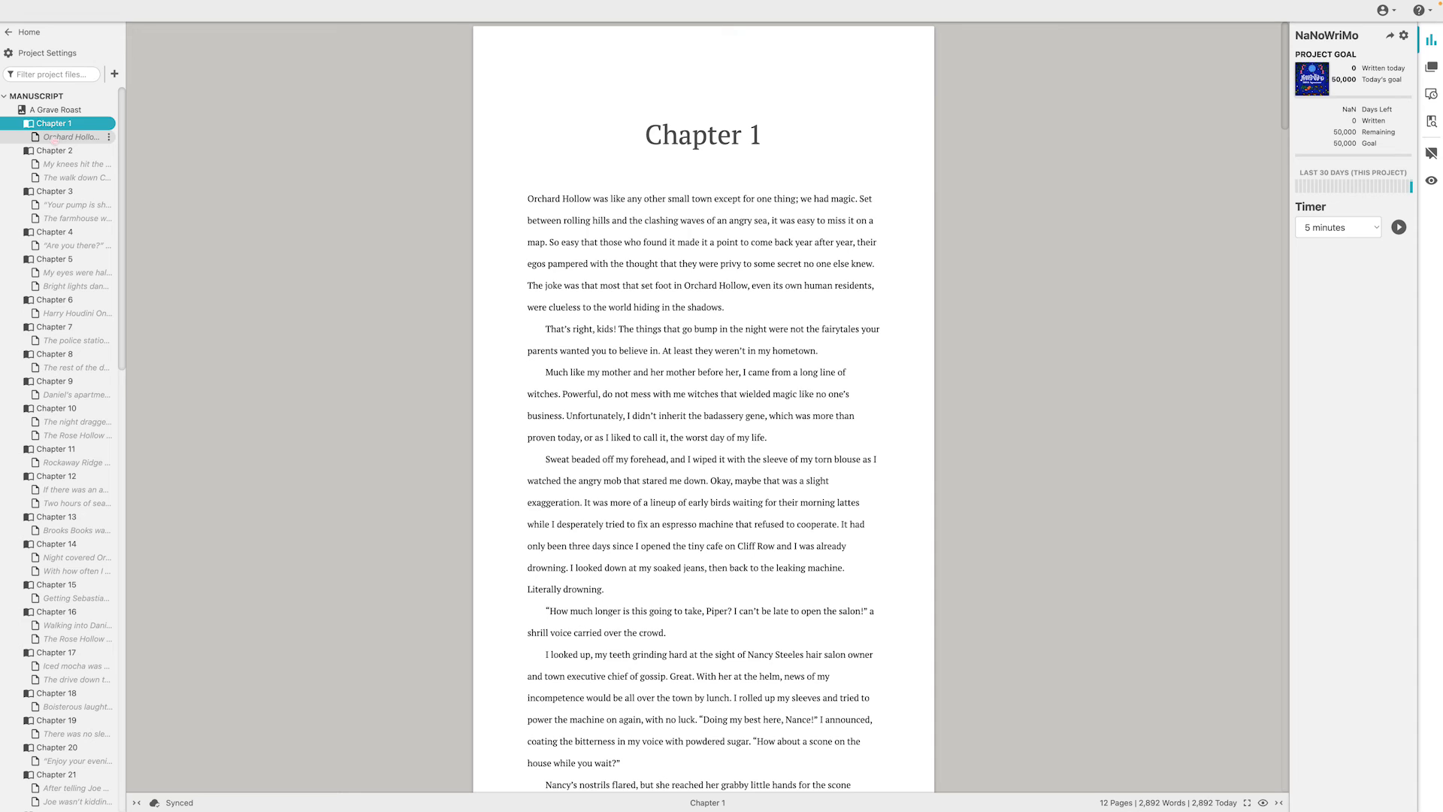
pyautogui.click(54, 152)
pyautogui.click(60, 136)
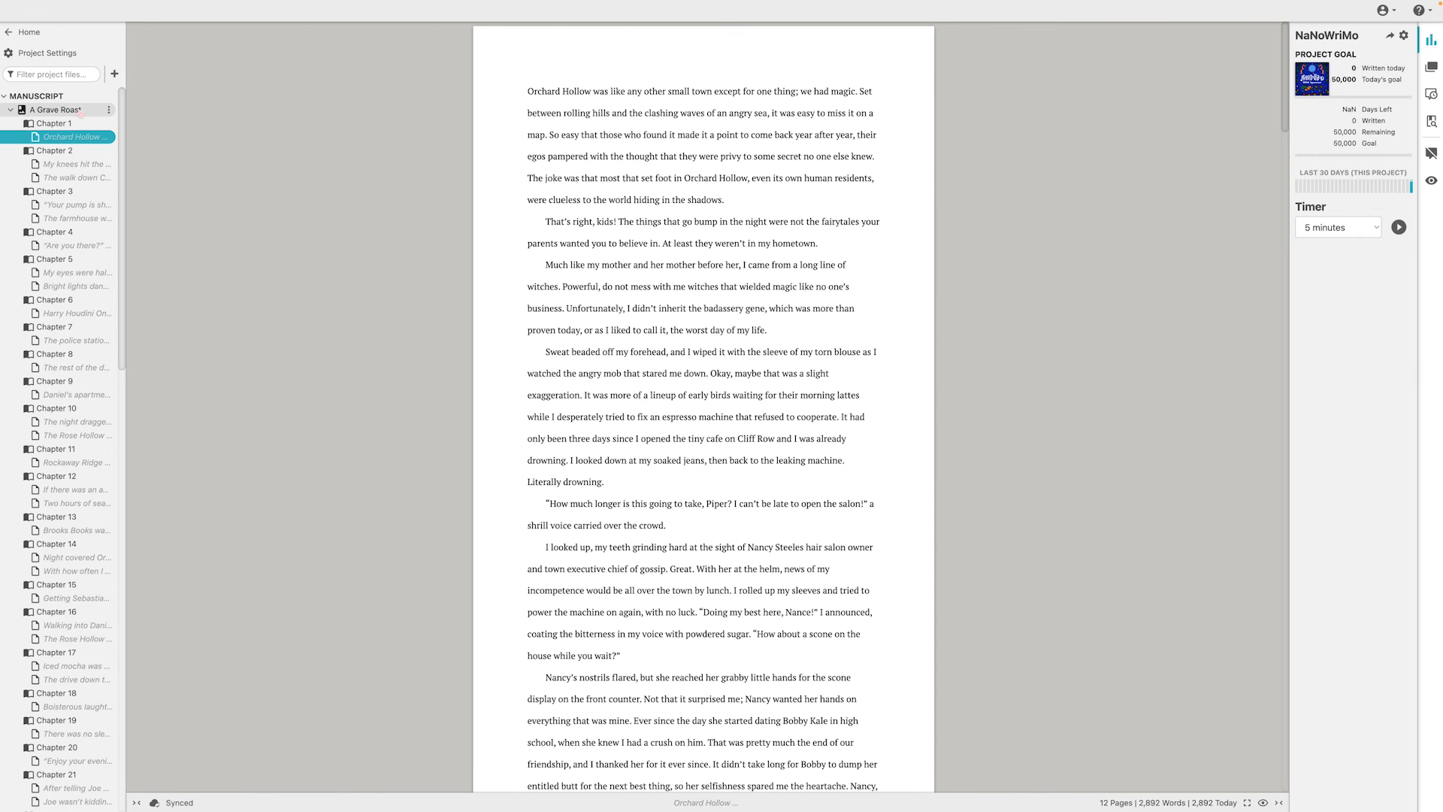
# View the cover art and title page of A Grave Roast and the actions available for the book
pyautogui.click(82, 111)
pyautogui.scroll(-2, 703, 399)
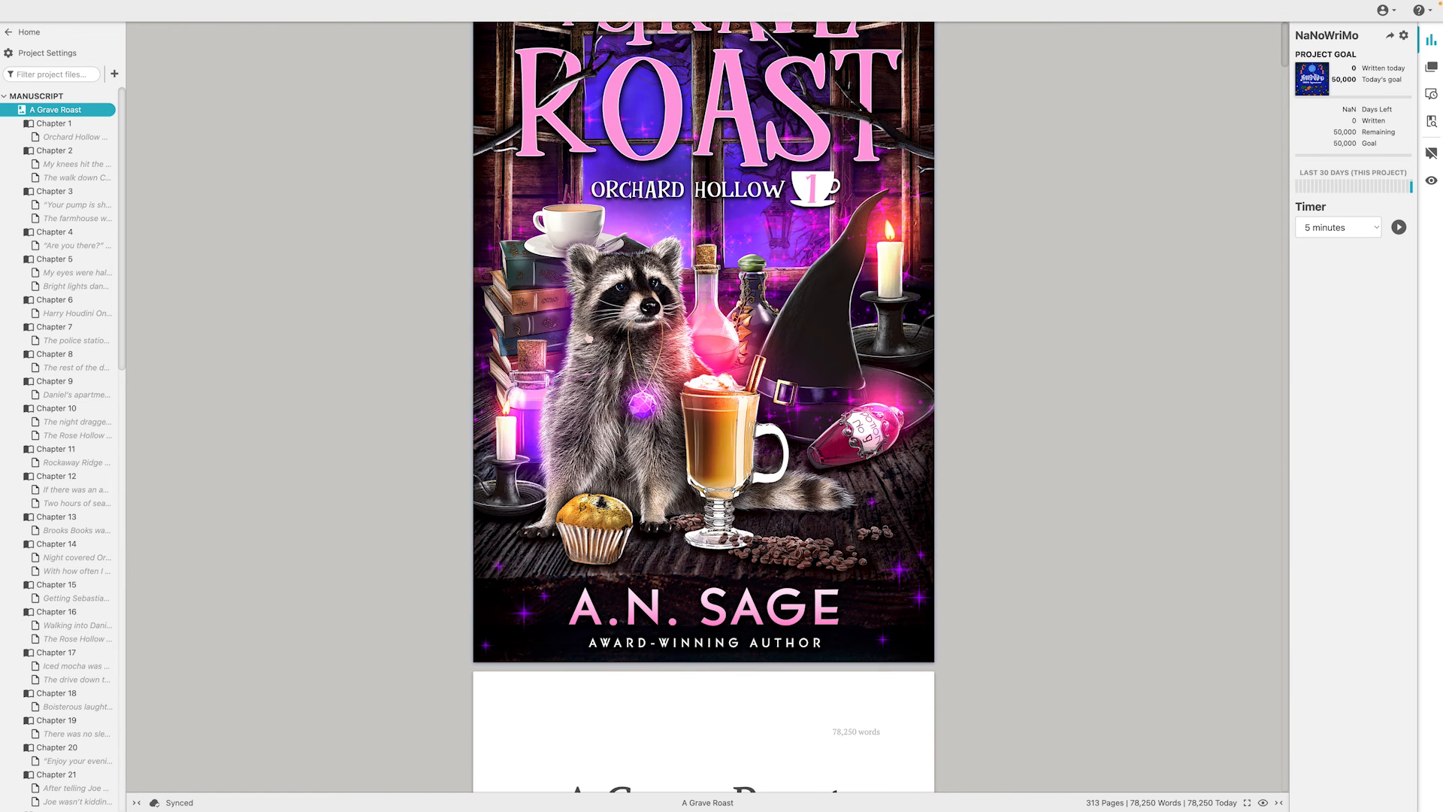
pyautogui.scroll(-2, 144, 457)
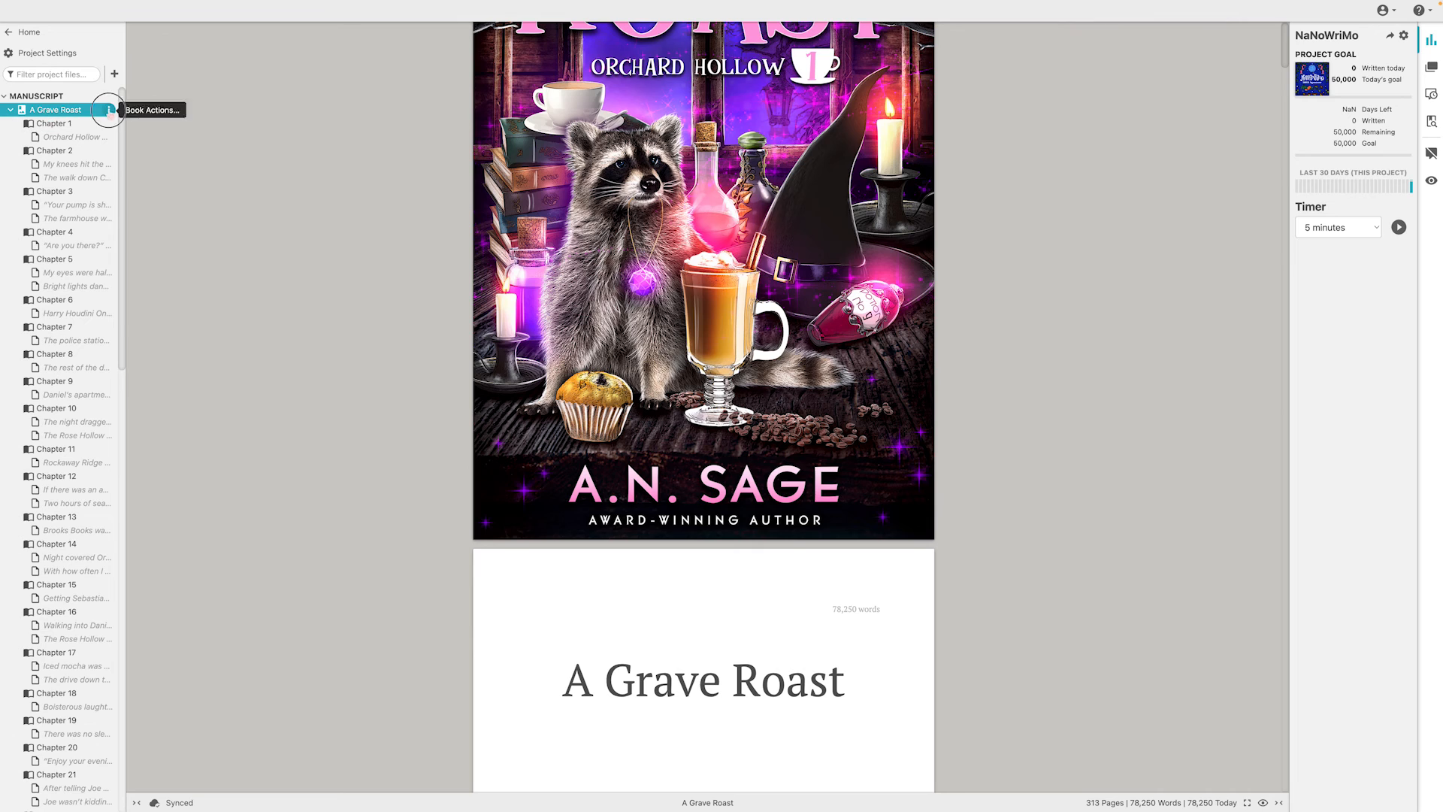
pyautogui.click(110, 110)
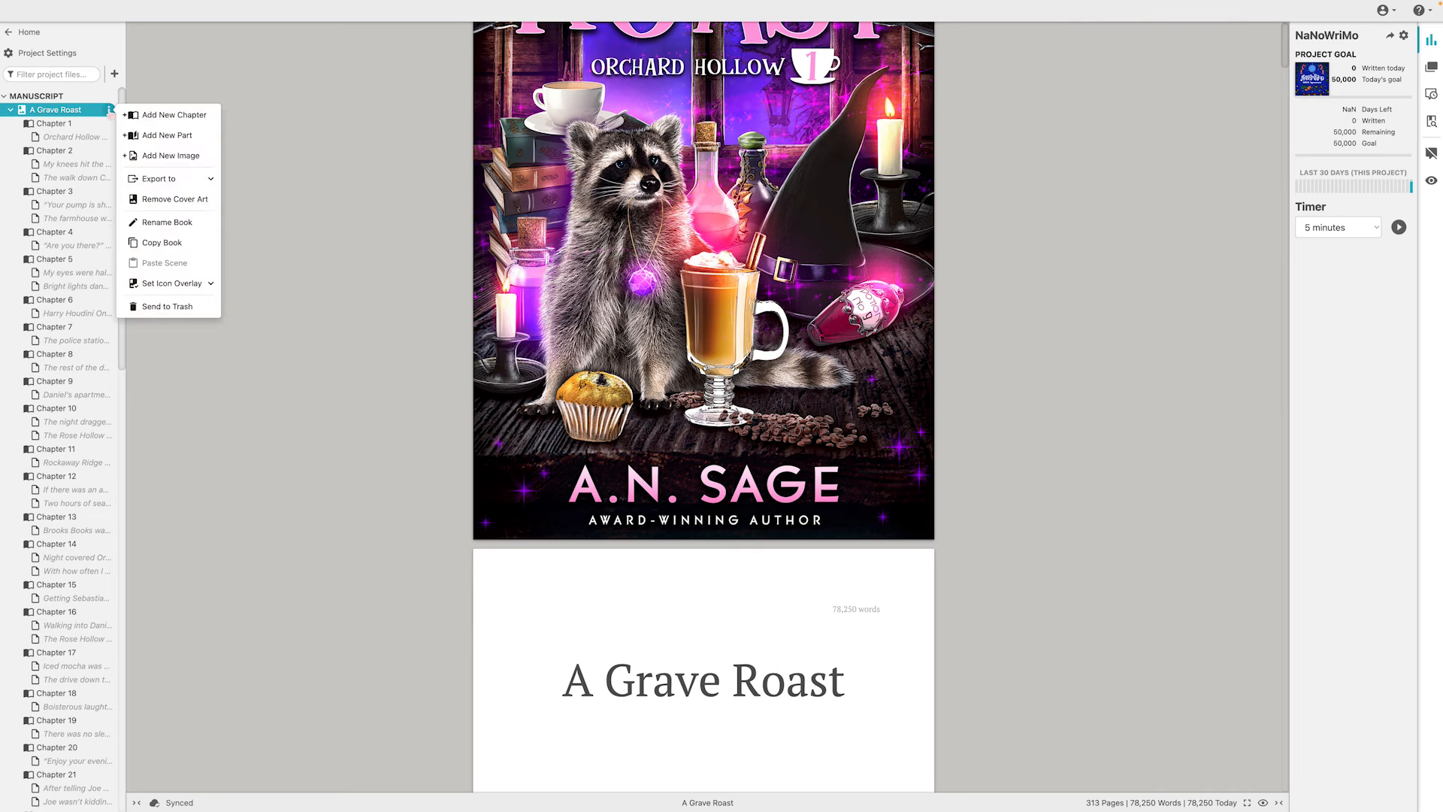
pyautogui.click(188, 92)
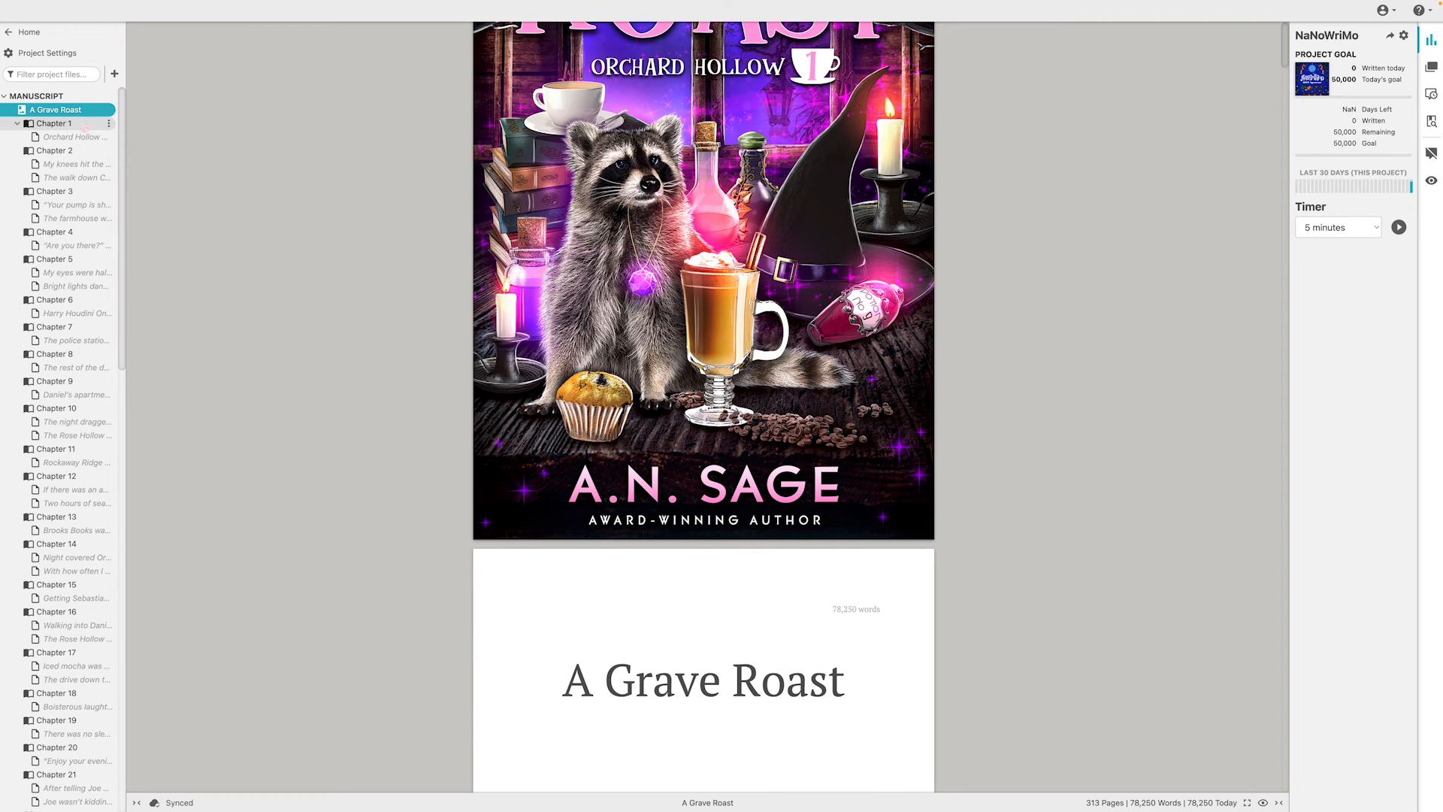
# Collapse both expanded books and the Main Characters cast in the project tree, and show the notes for A Grave Roast
pyautogui.click(11, 111)
pyautogui.click(11, 151)
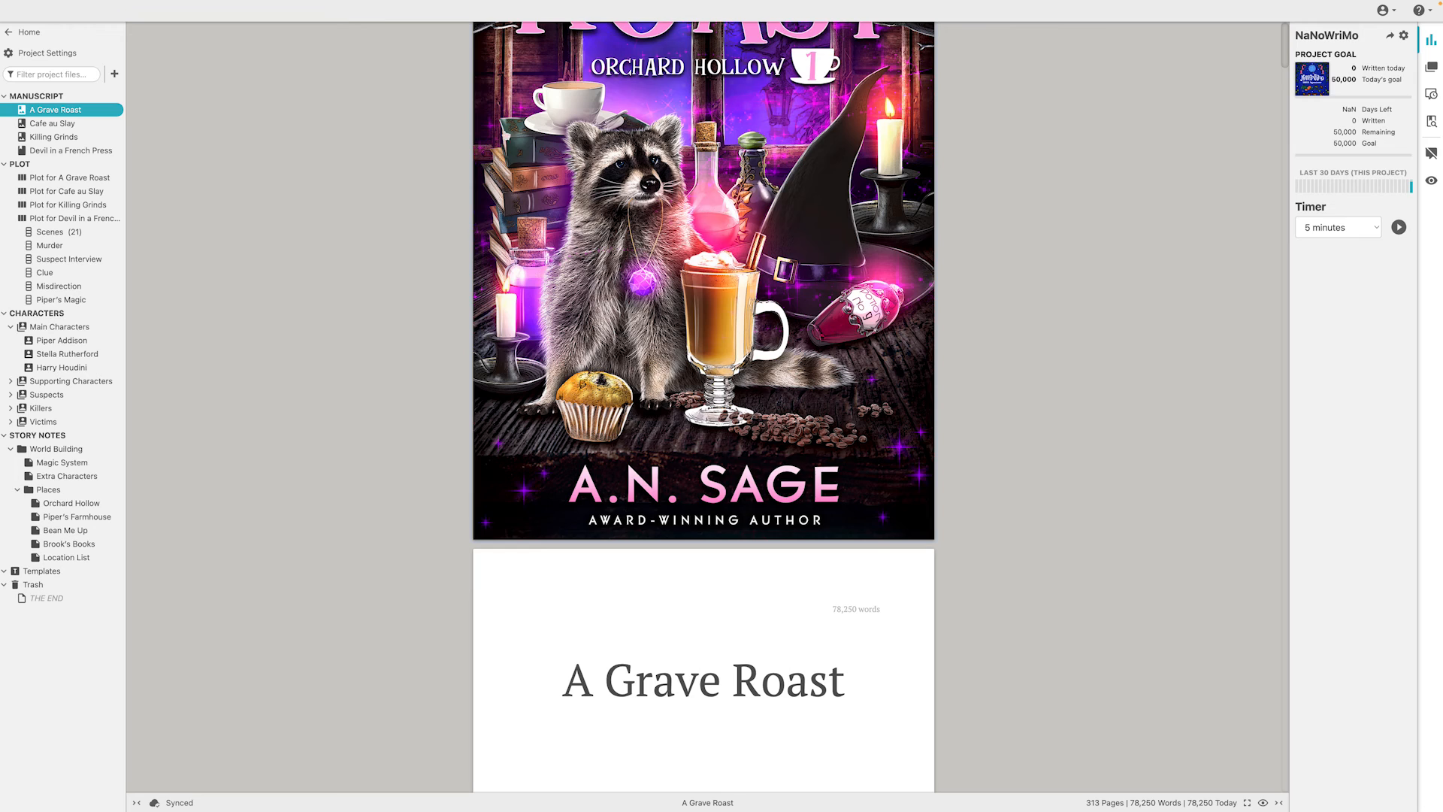
pyautogui.click(1431, 67)
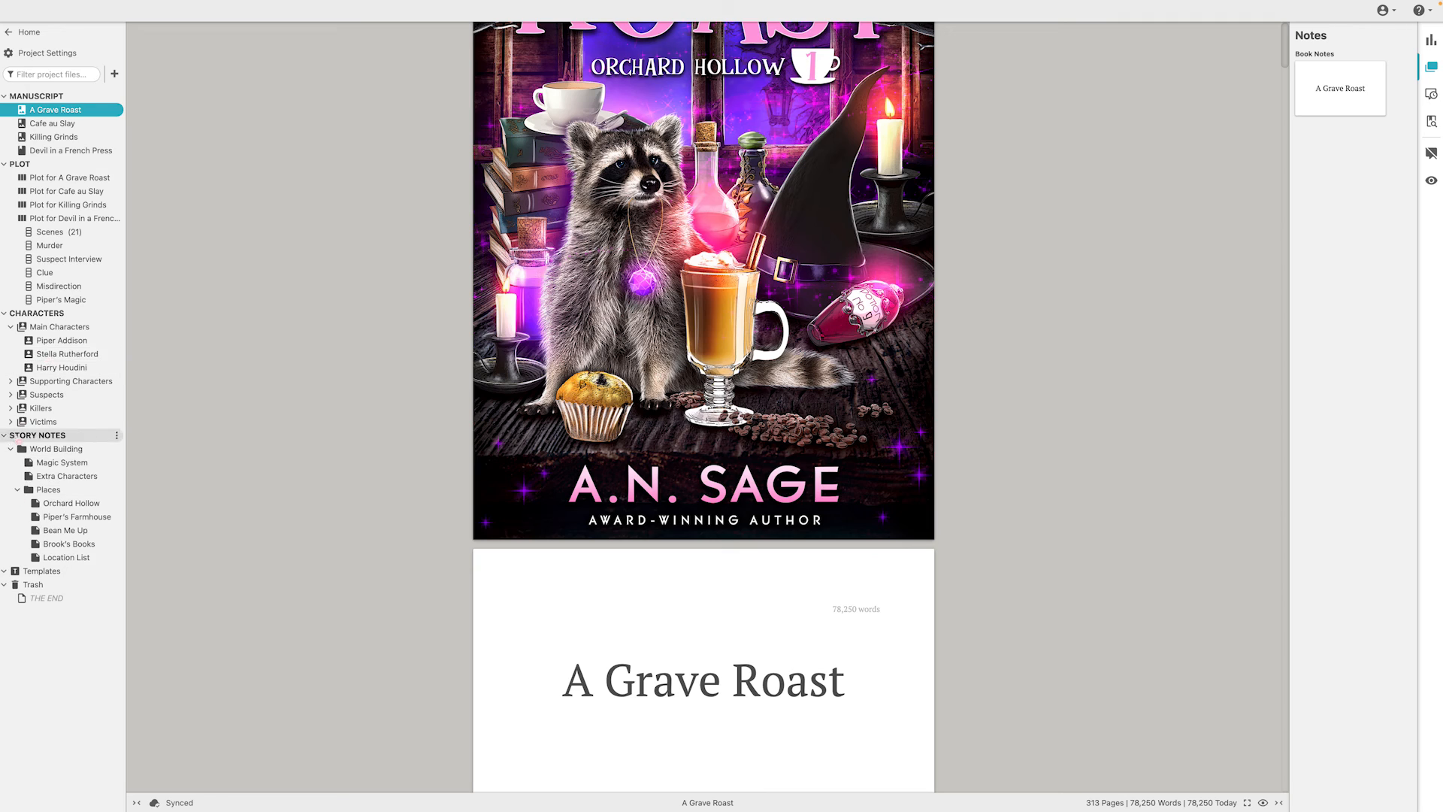
pyautogui.click(11, 329)
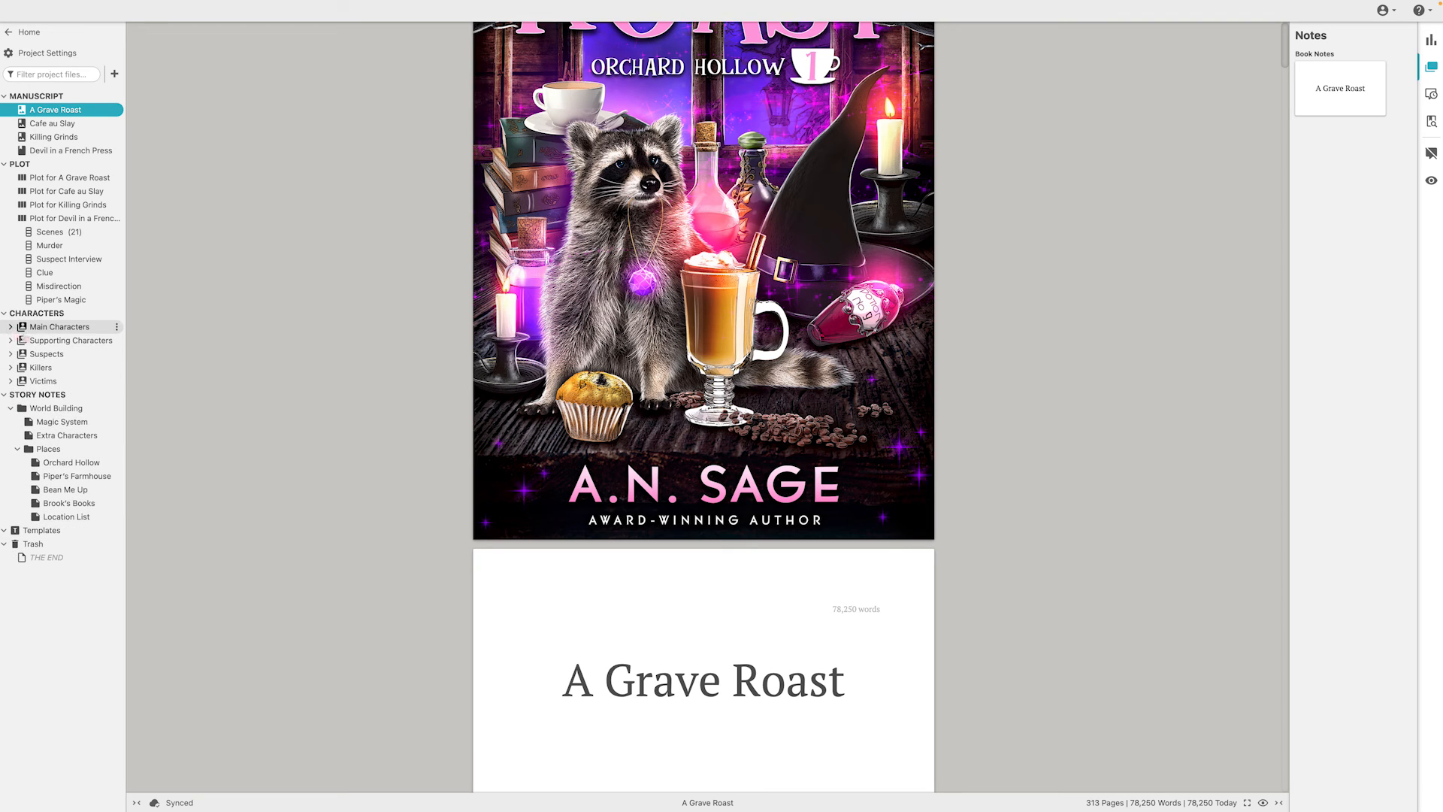
# Open the World Building folder and read through its Magic System and Extra Characters pages
pyautogui.click(40, 412)
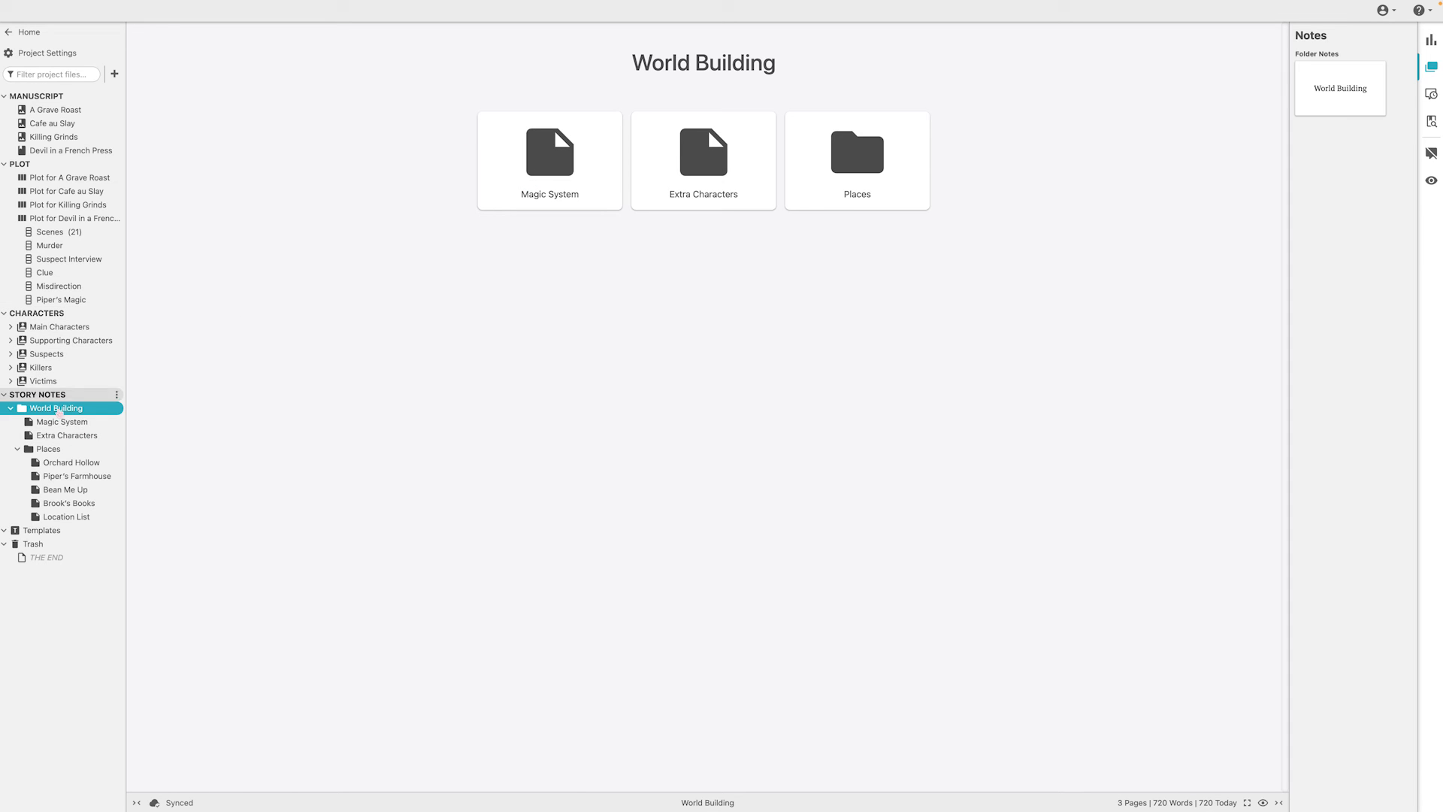
pyautogui.click(550, 154)
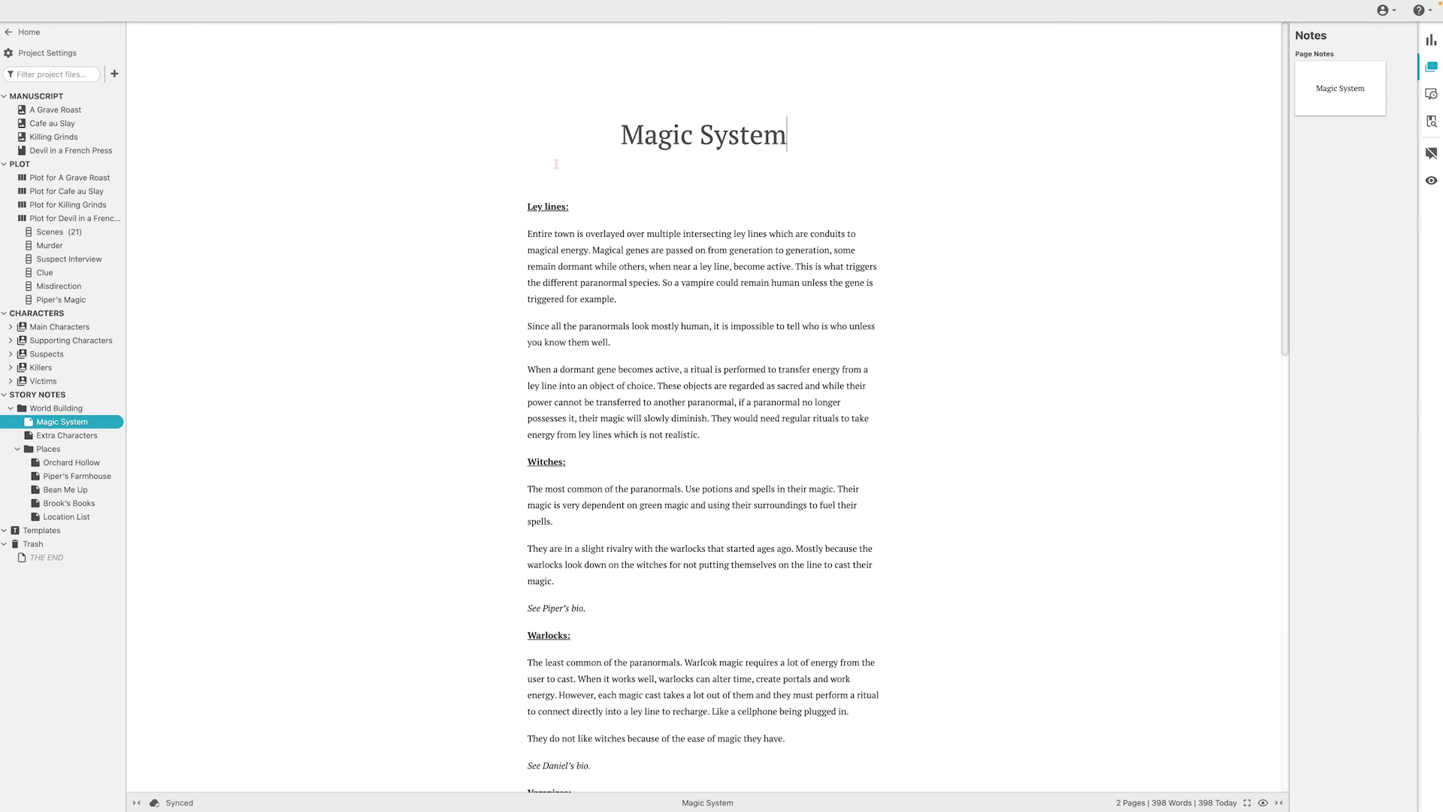
pyautogui.scroll(-15, 682, 446)
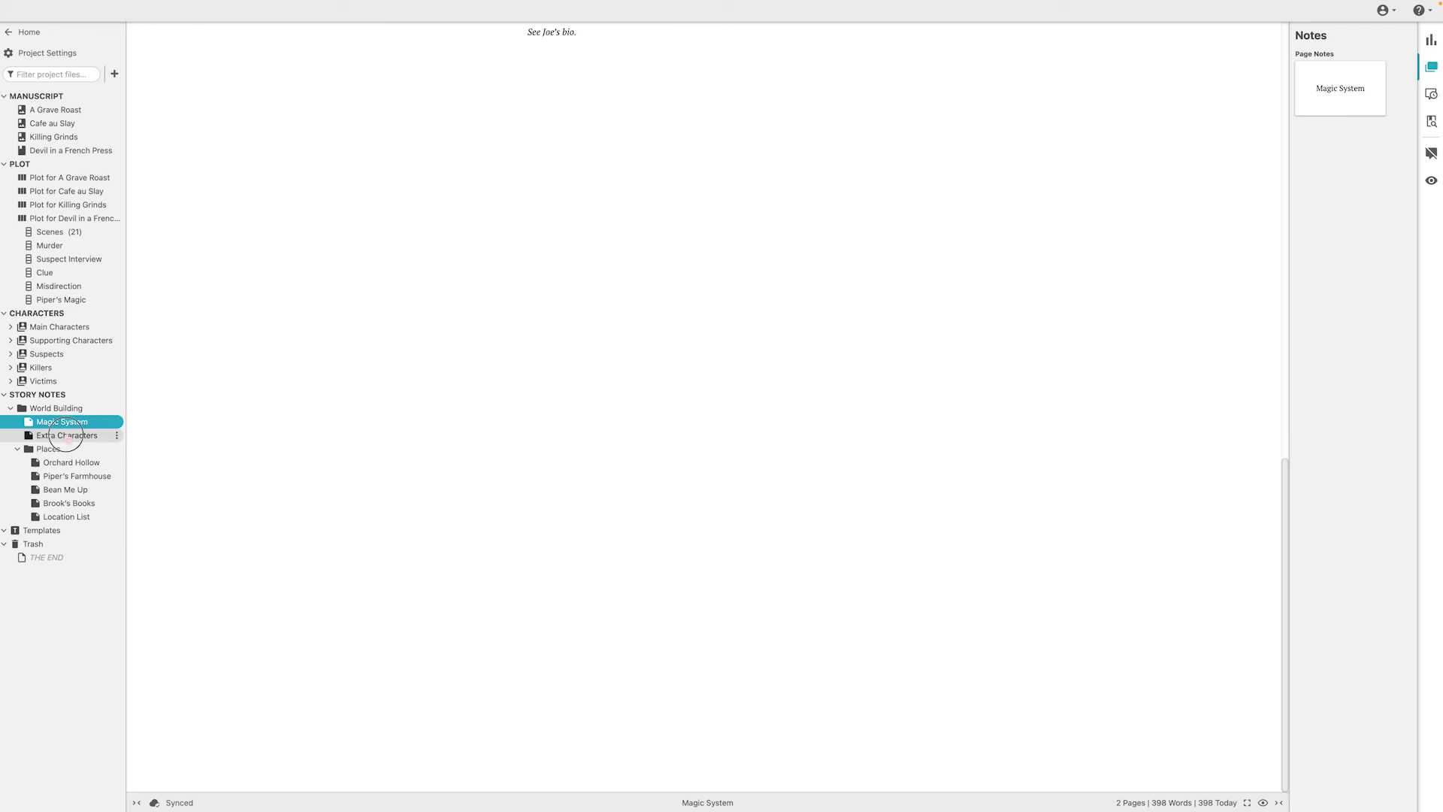
pyautogui.click(66, 435)
pyautogui.scroll(-5, 571, 223)
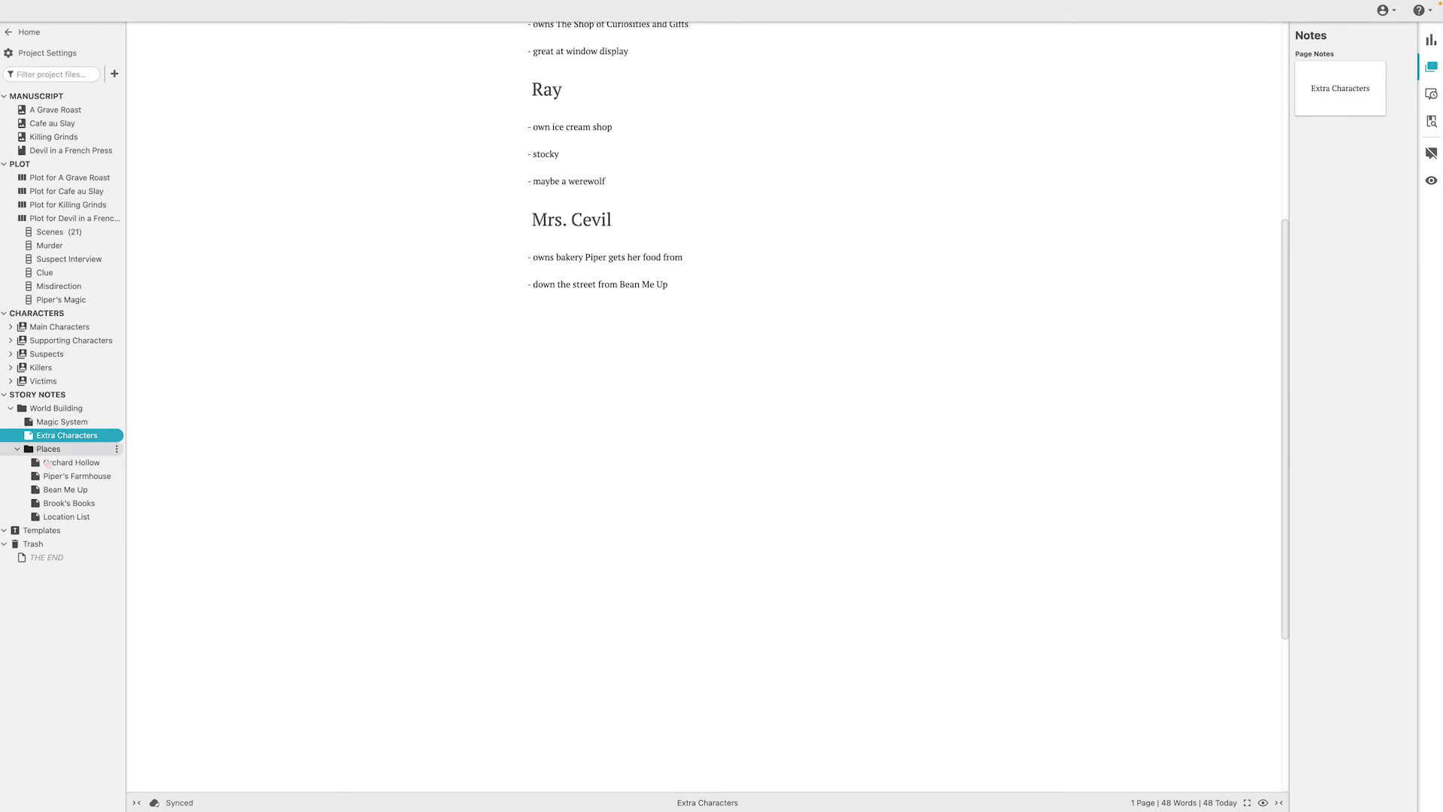
# Open the Places folder and view its Orchard Hollow and Piper's Farmhouse pages
pyautogui.click(51, 451)
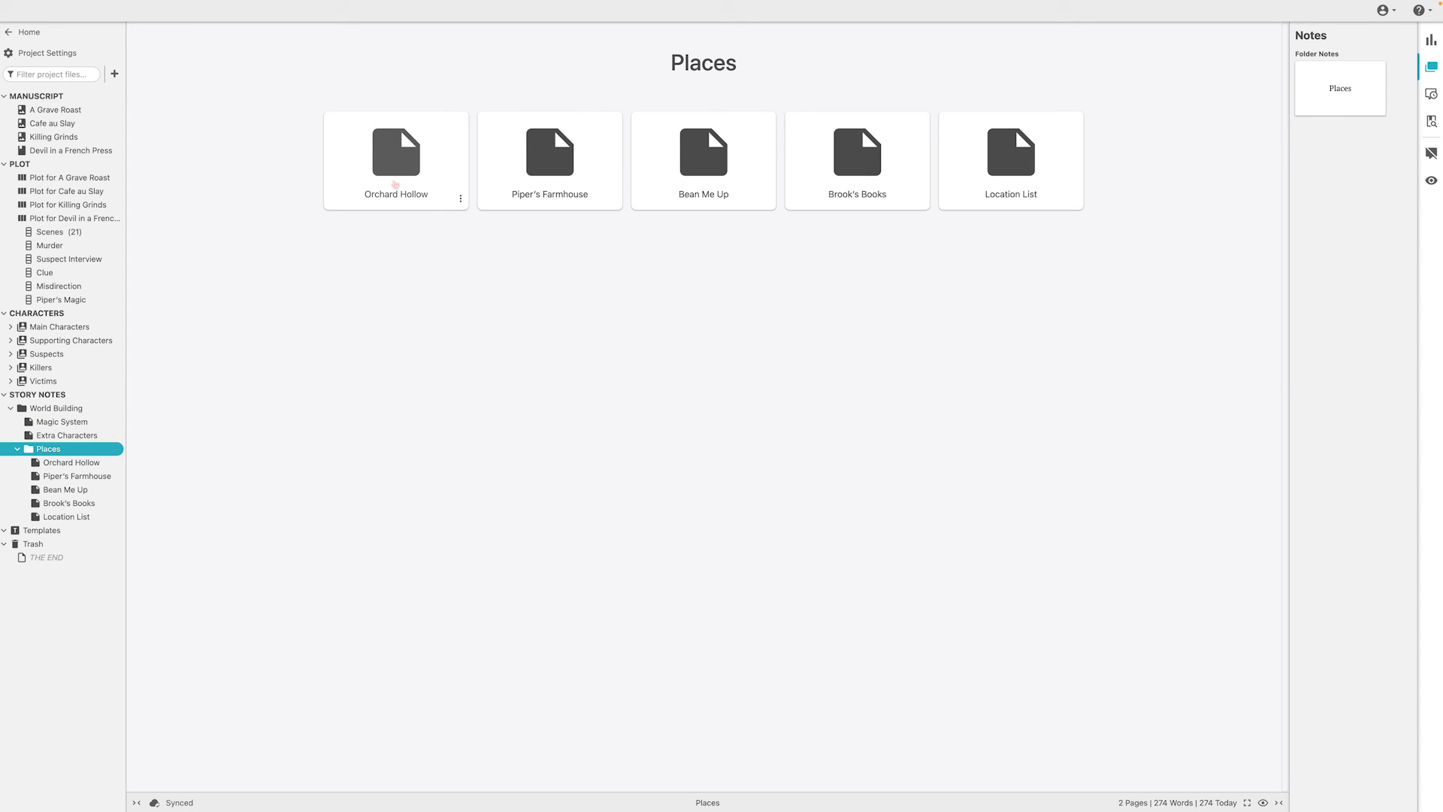
pyautogui.click(72, 463)
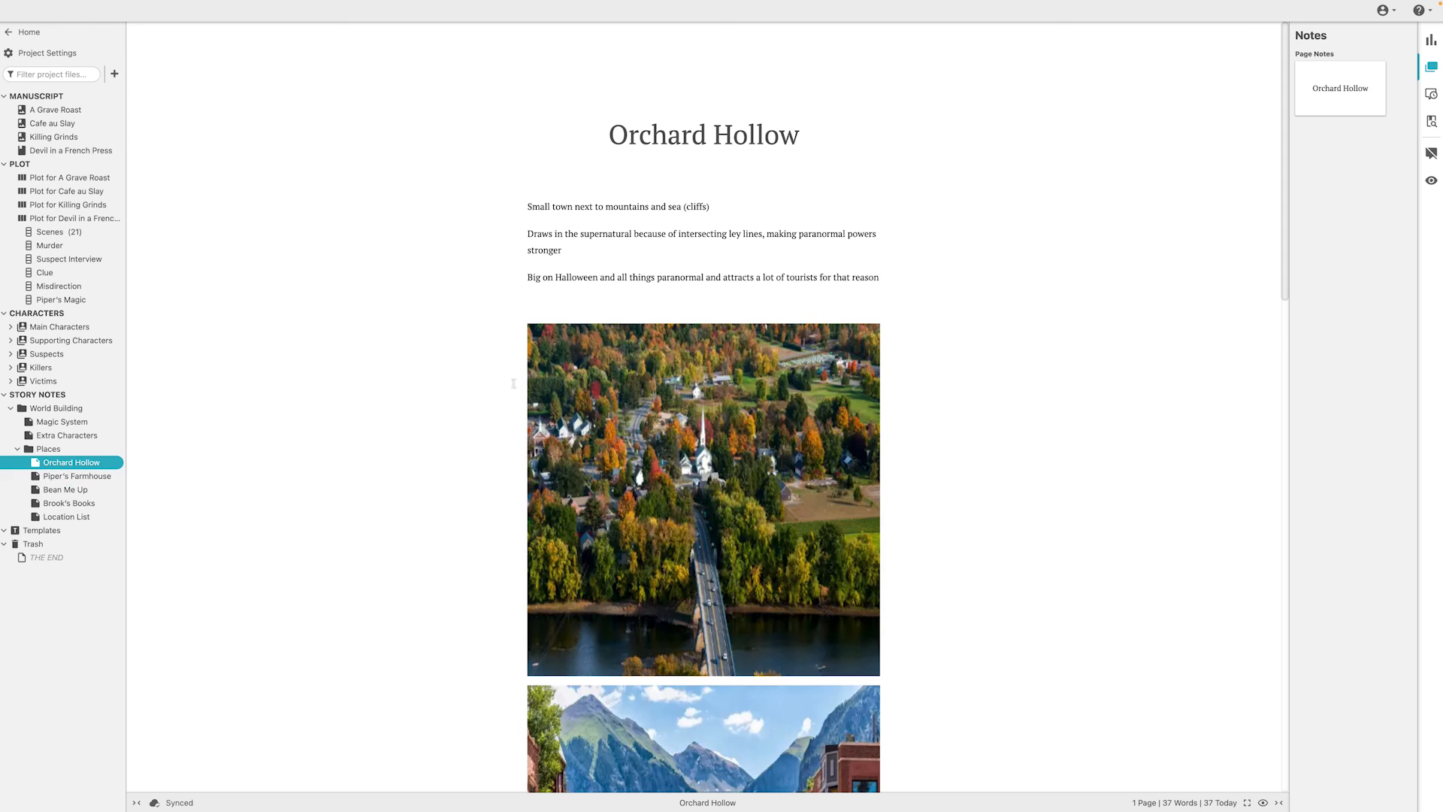
pyautogui.click(75, 476)
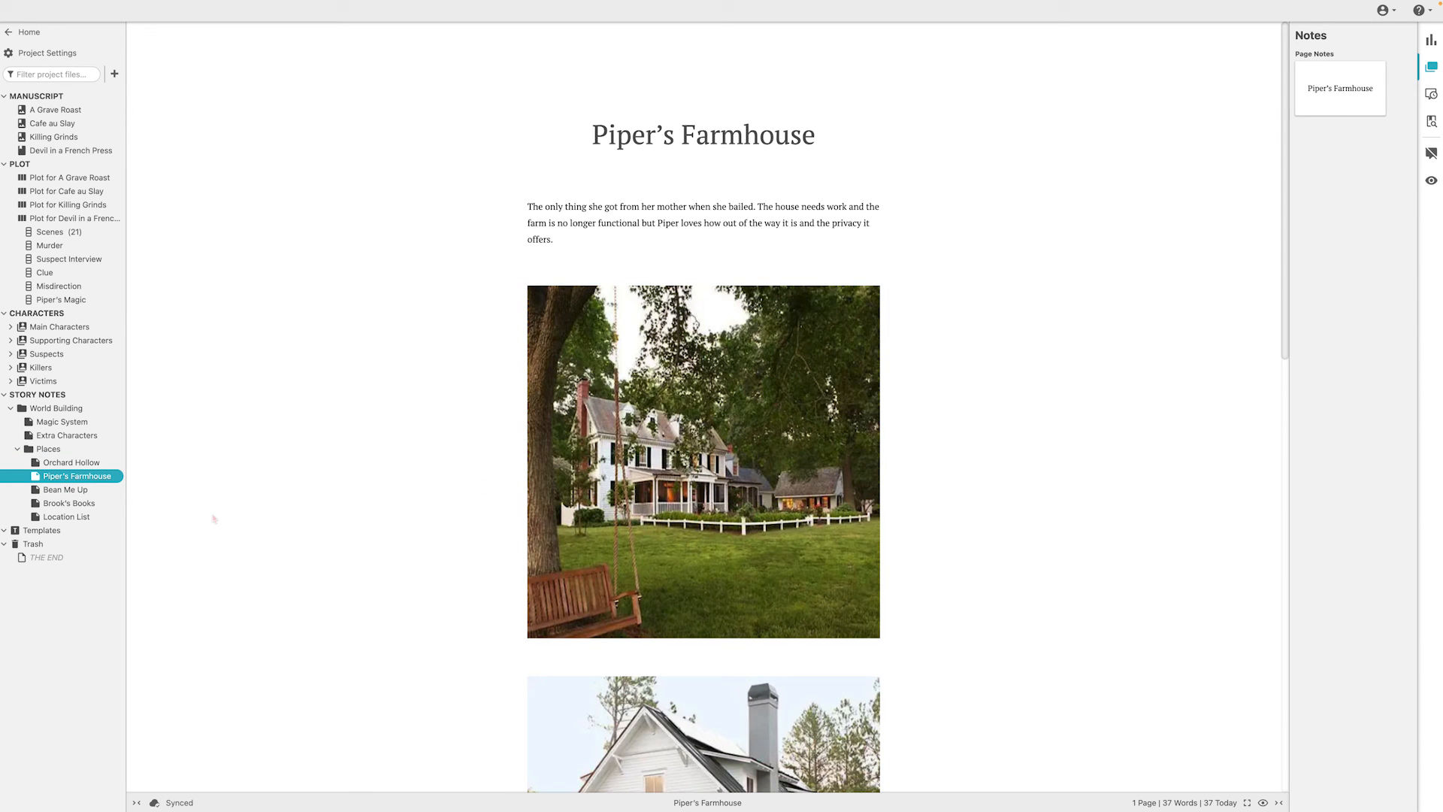
# Return to the Places overview and collapse the Places and World Building folders in the project tree
pyautogui.click(45, 449)
pyautogui.click(18, 449)
pyautogui.click(11, 408)
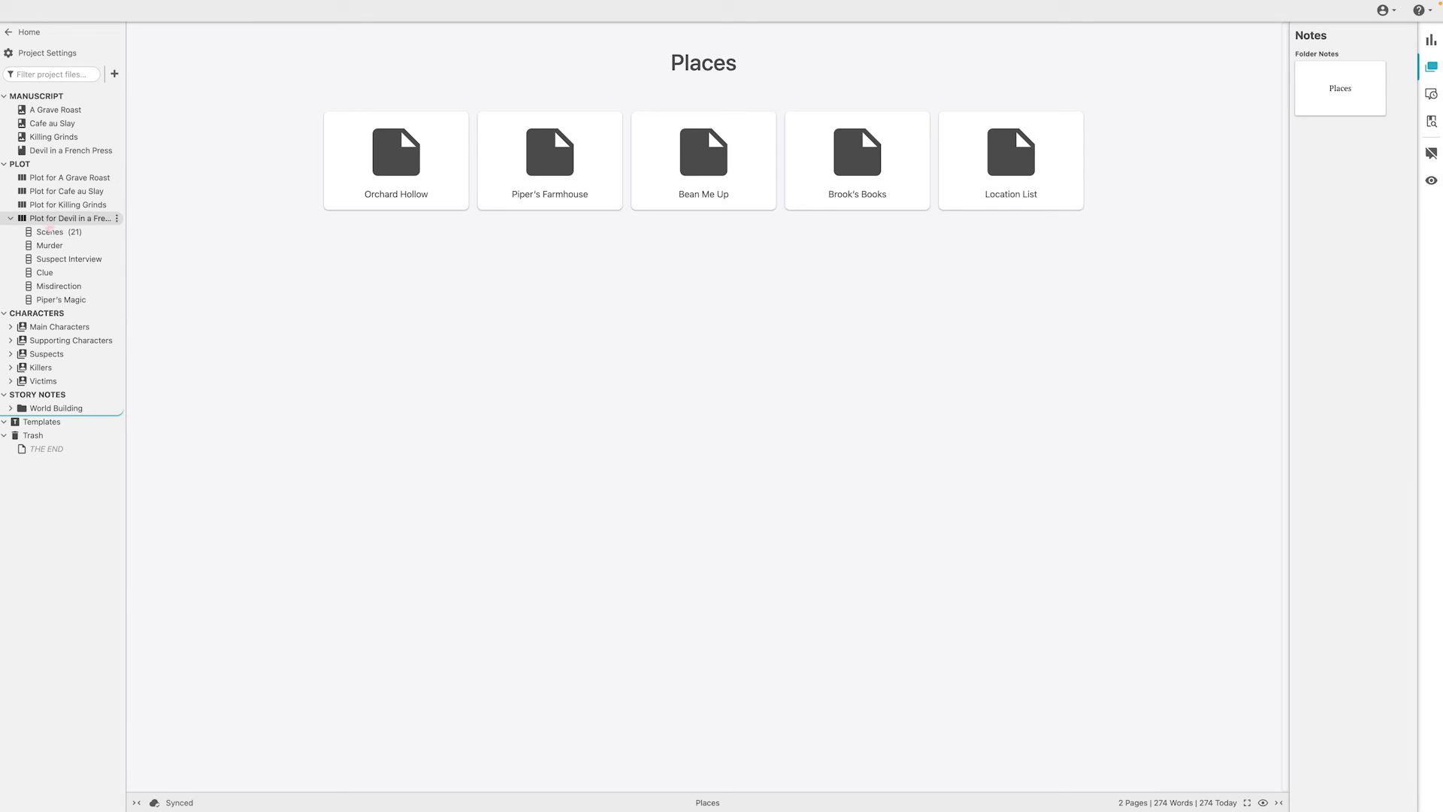
# Open the plot grid for Devil in a French Press and expand that book in the manuscript tree
pyautogui.click(69, 218)
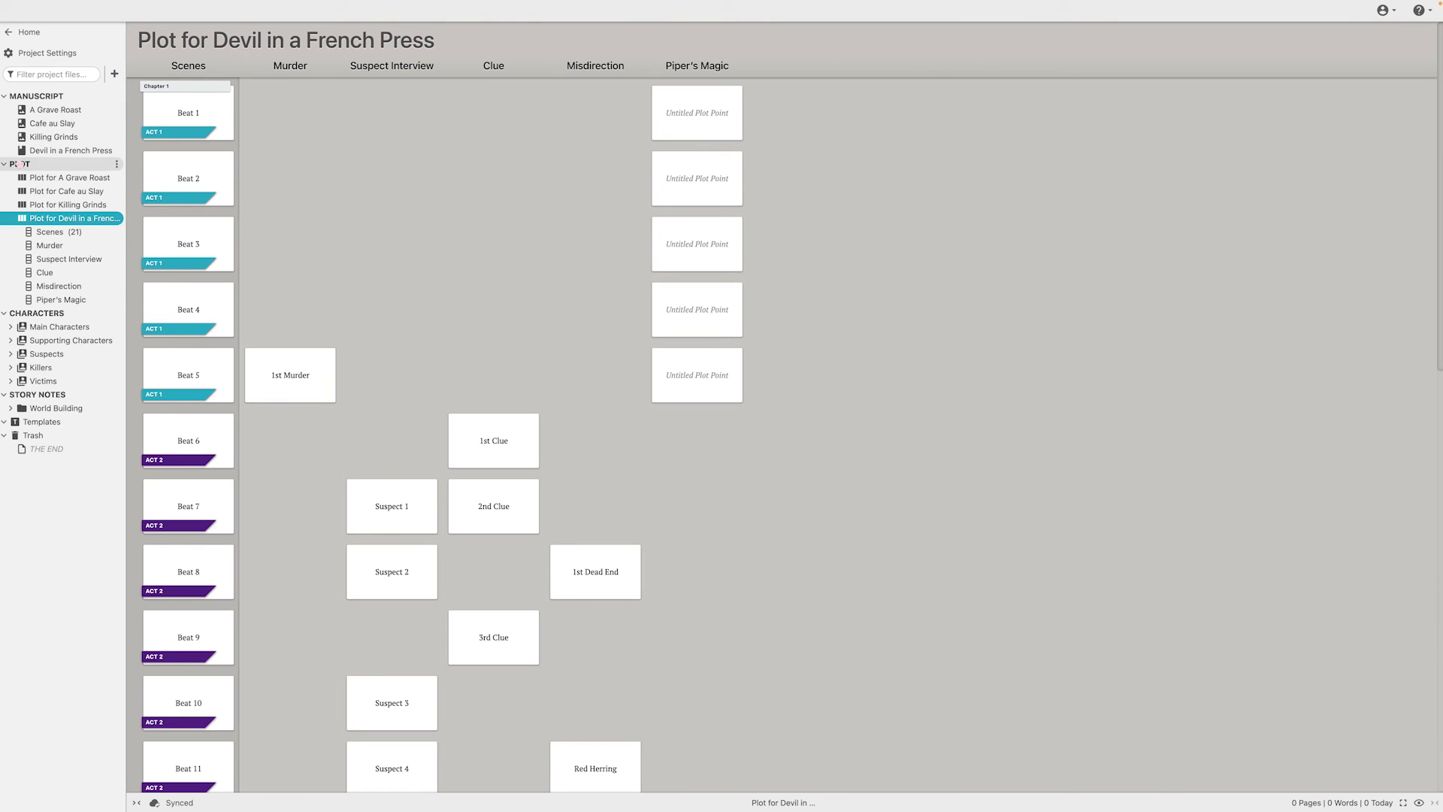
pyautogui.click(87, 150)
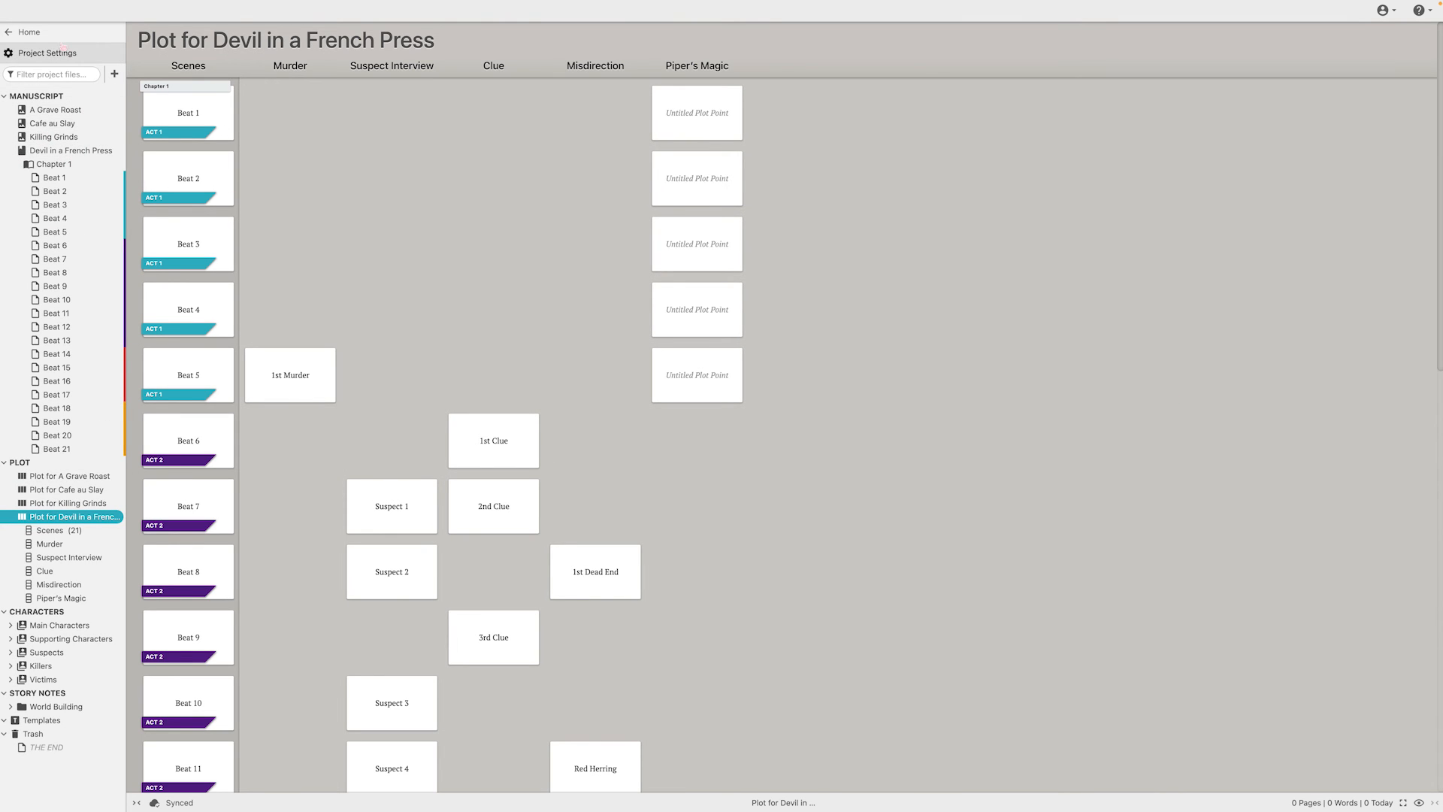
# Open the project settings and turn off style and grammar checking
pyautogui.click(60, 53)
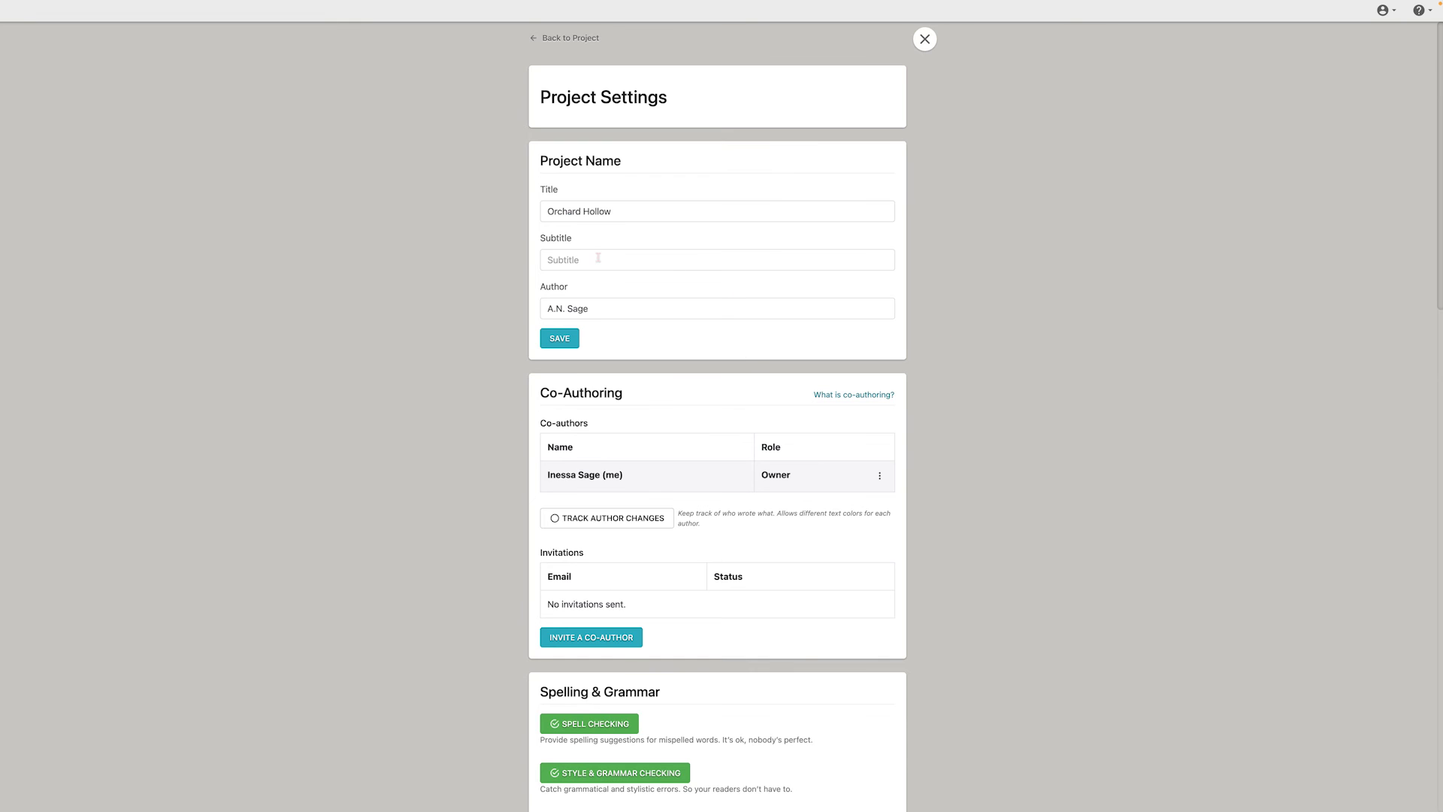
pyautogui.scroll(-3, 598, 258)
pyautogui.scroll(-4, 707, 270)
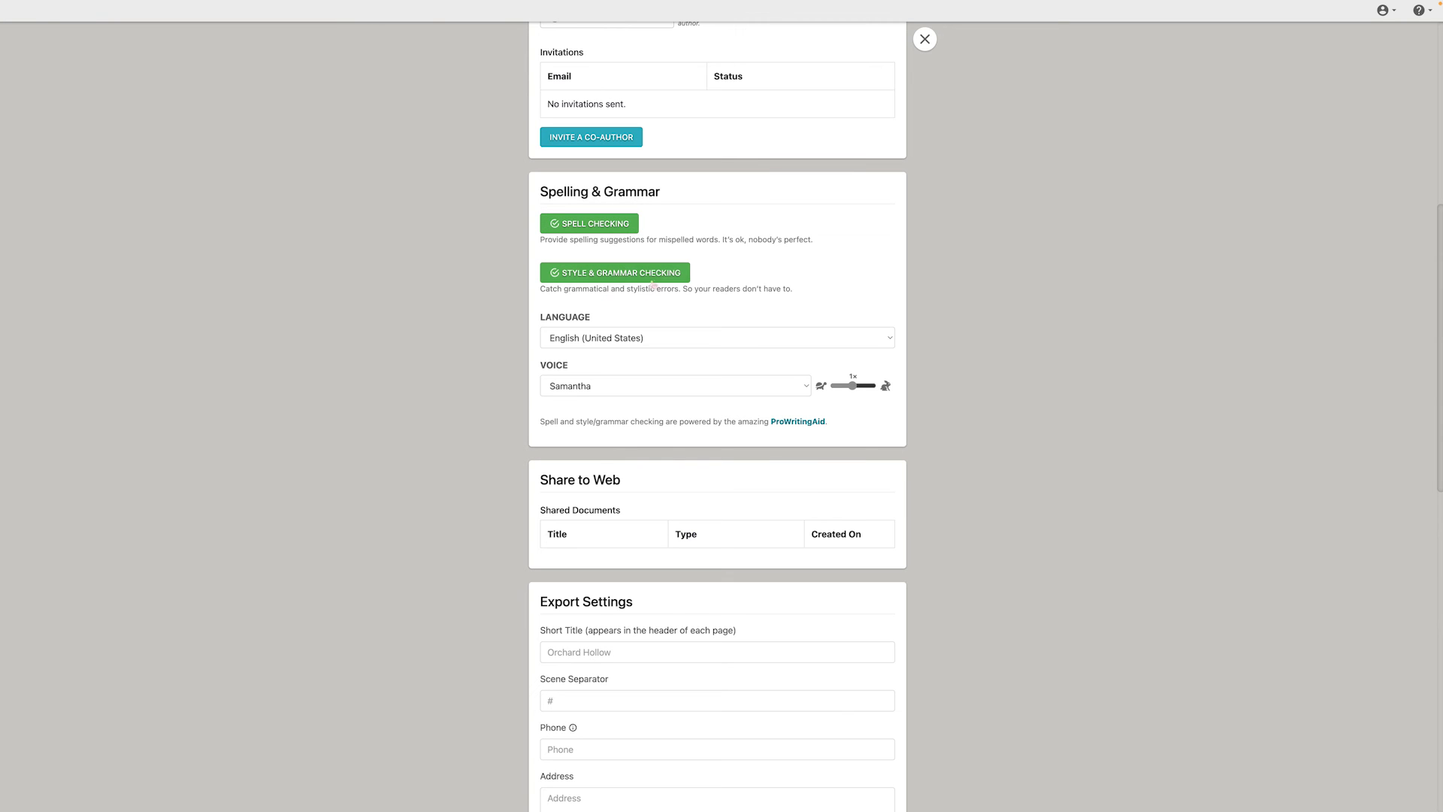
pyautogui.click(646, 278)
# Look through the project's web sharing, export, formatting and co-authoring settings
pyautogui.scroll(-4, 698, 271)
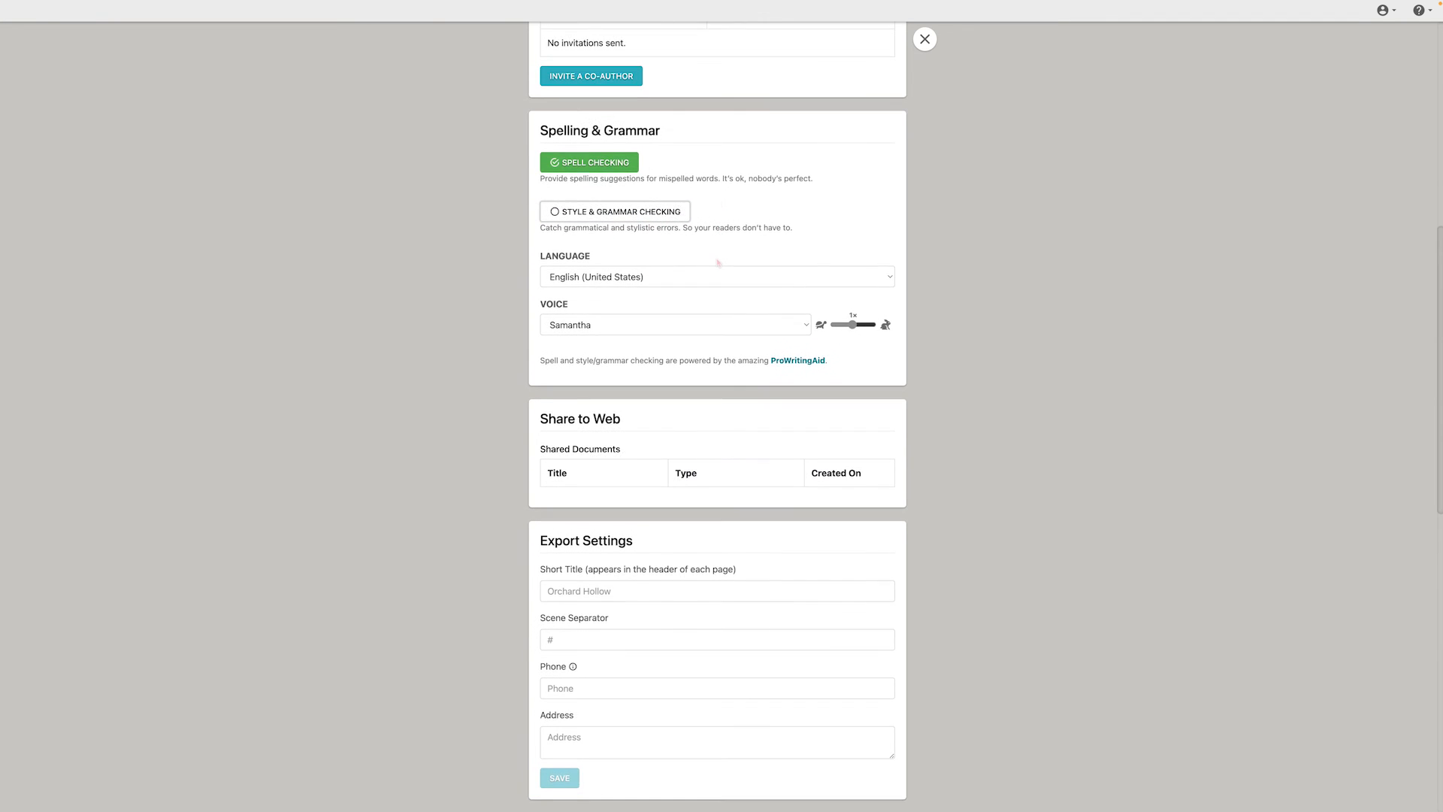
pyautogui.scroll(-10, 718, 263)
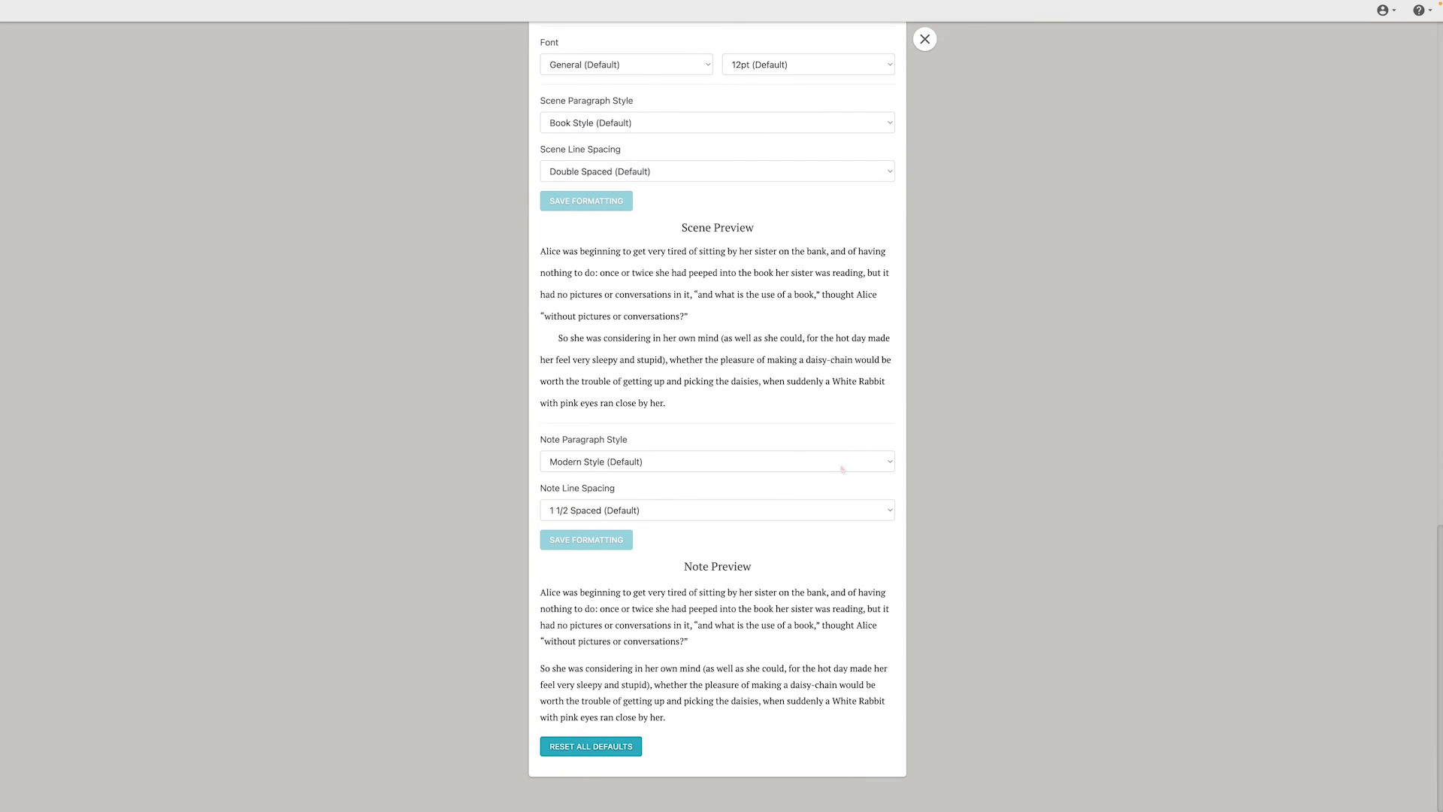
pyautogui.scroll(13, 844, 467)
pyautogui.scroll(1, 754, 524)
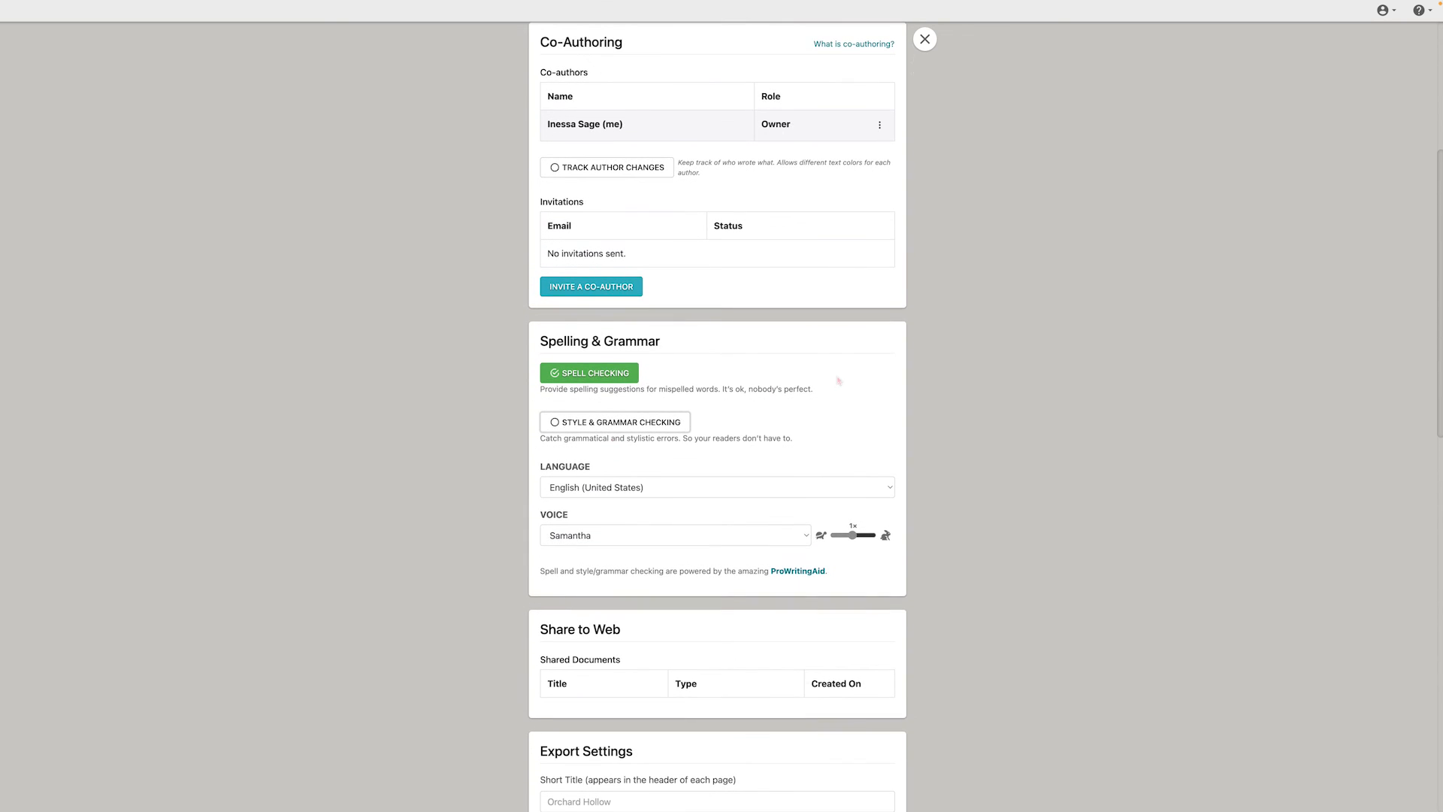
pyautogui.scroll(-5, 839, 381)
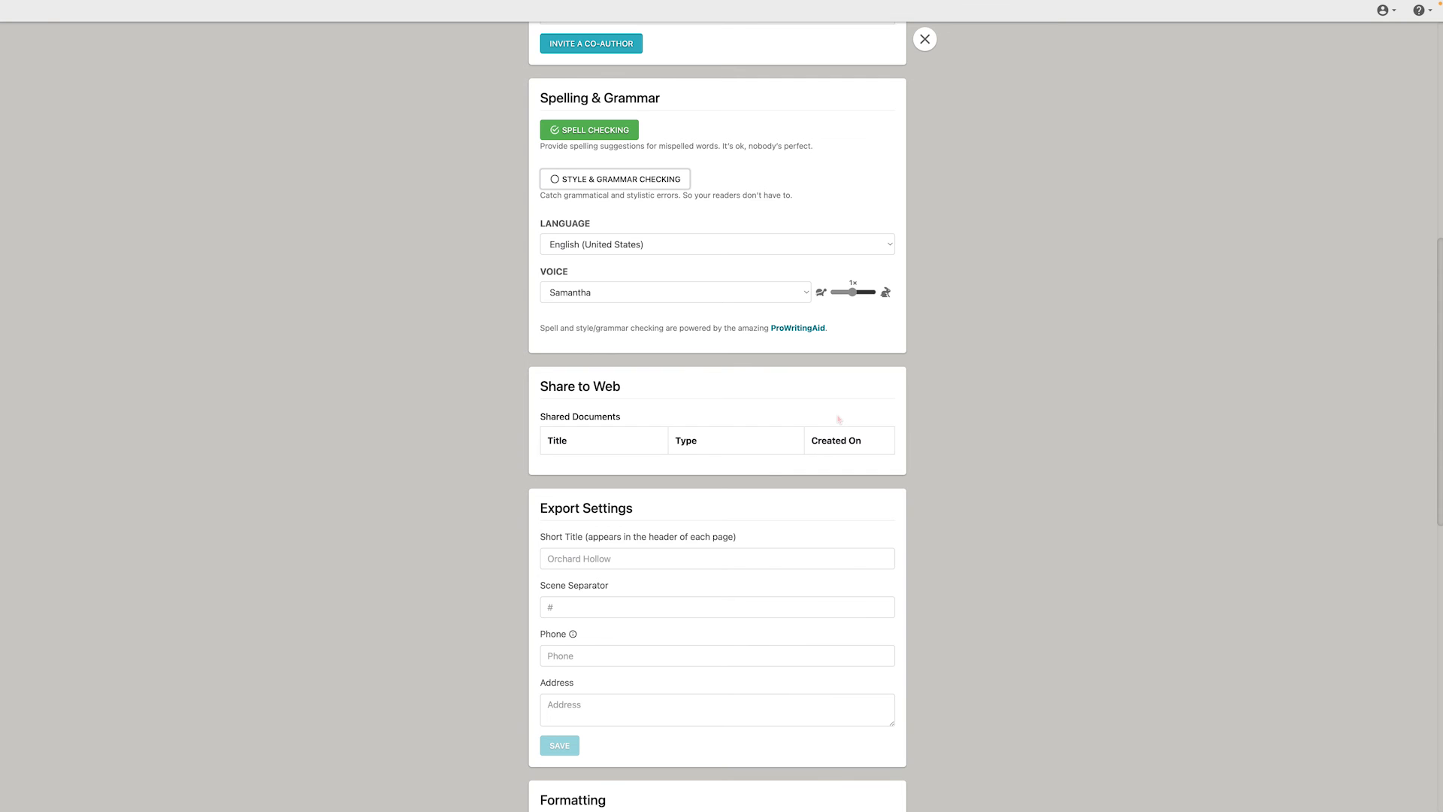
# Review the remaining formatting settings, close the project settings and switch to the Guild of Ravens project
pyautogui.scroll(-10, 1021, 215)
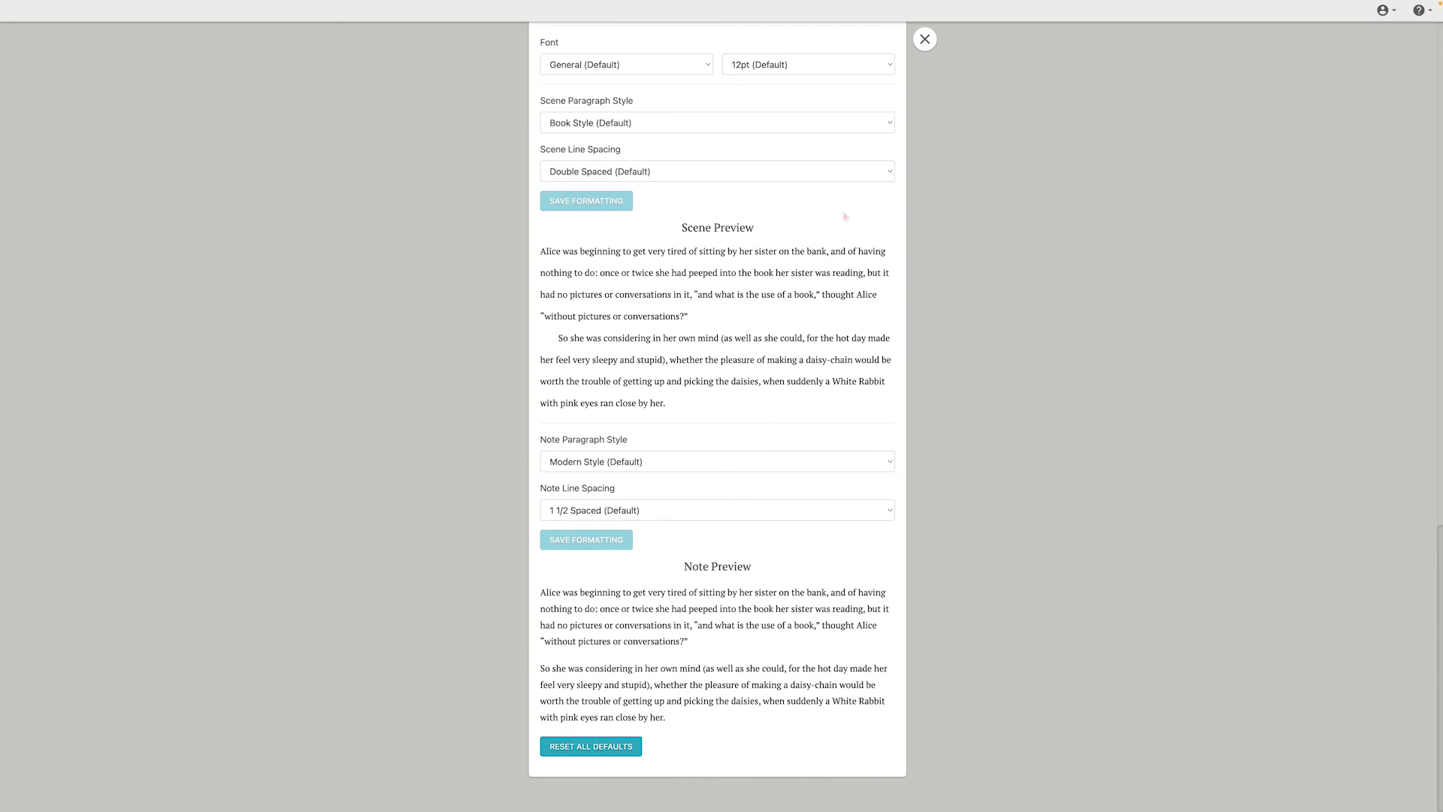
pyautogui.click(925, 39)
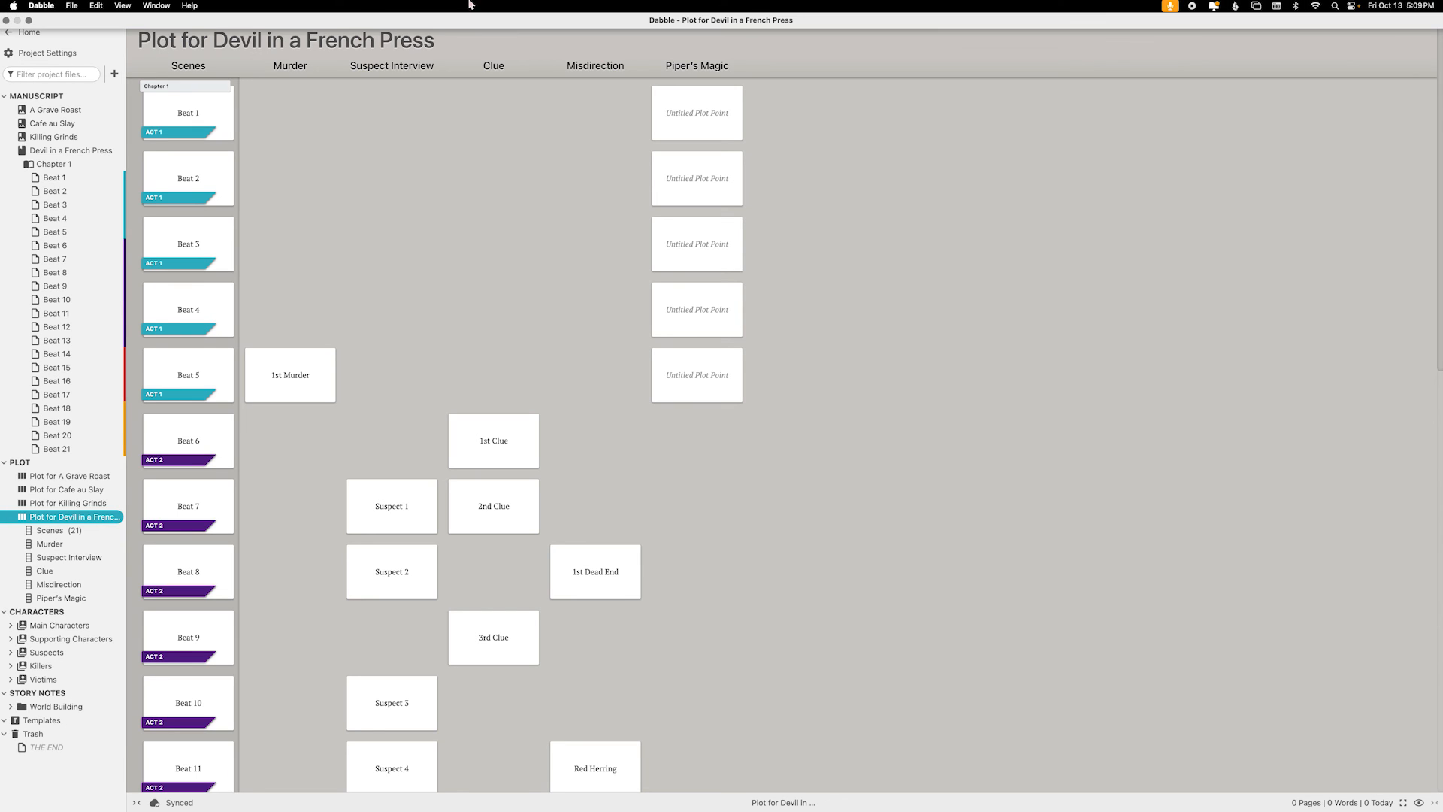
pyautogui.click(27, 31)
pyautogui.click(773, 189)
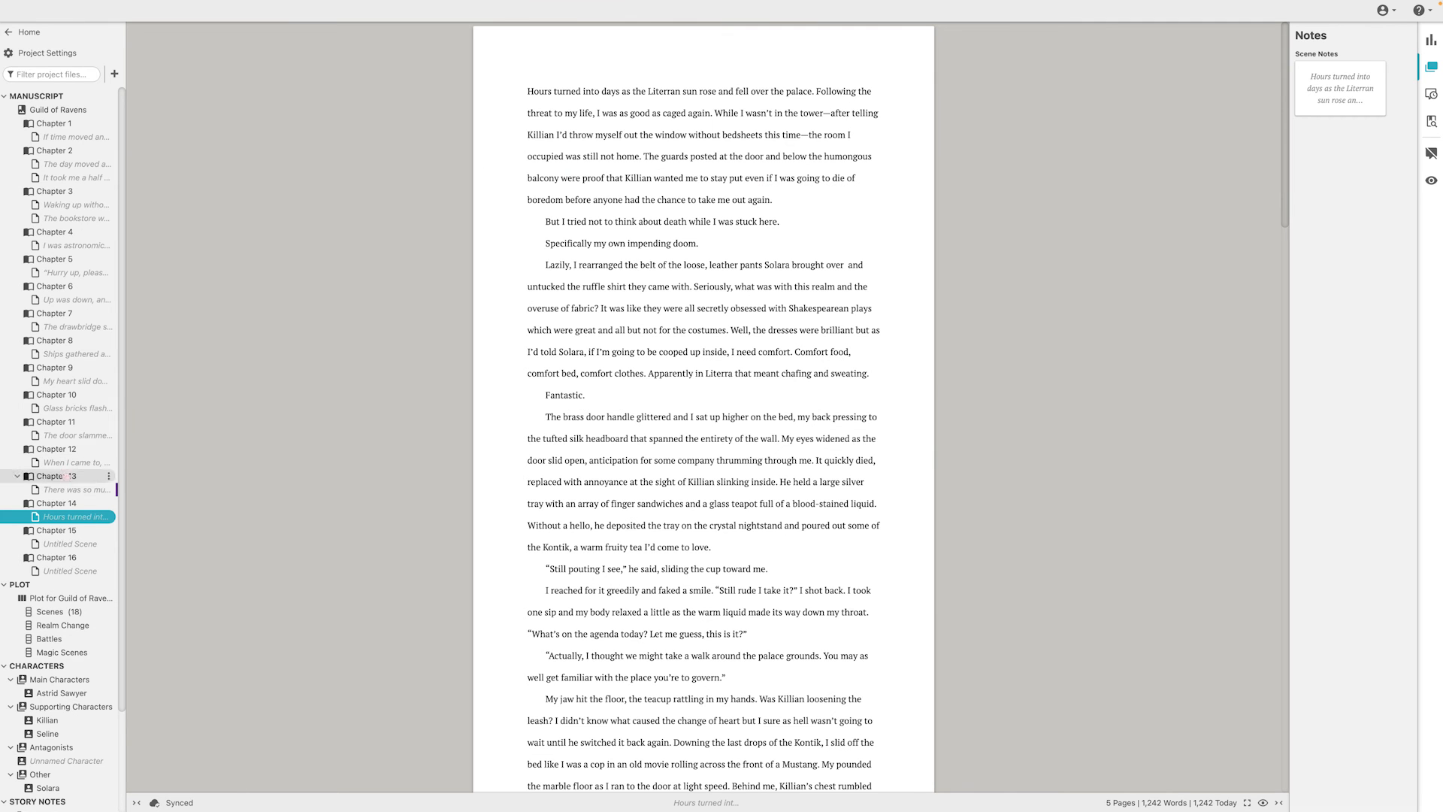
# View the Guild of Ravens cover and title page, followed by the opening scene and the full Chapter 1
pyautogui.click(64, 111)
pyautogui.scroll(-7, 549, 307)
pyautogui.scroll(7, 550, 307)
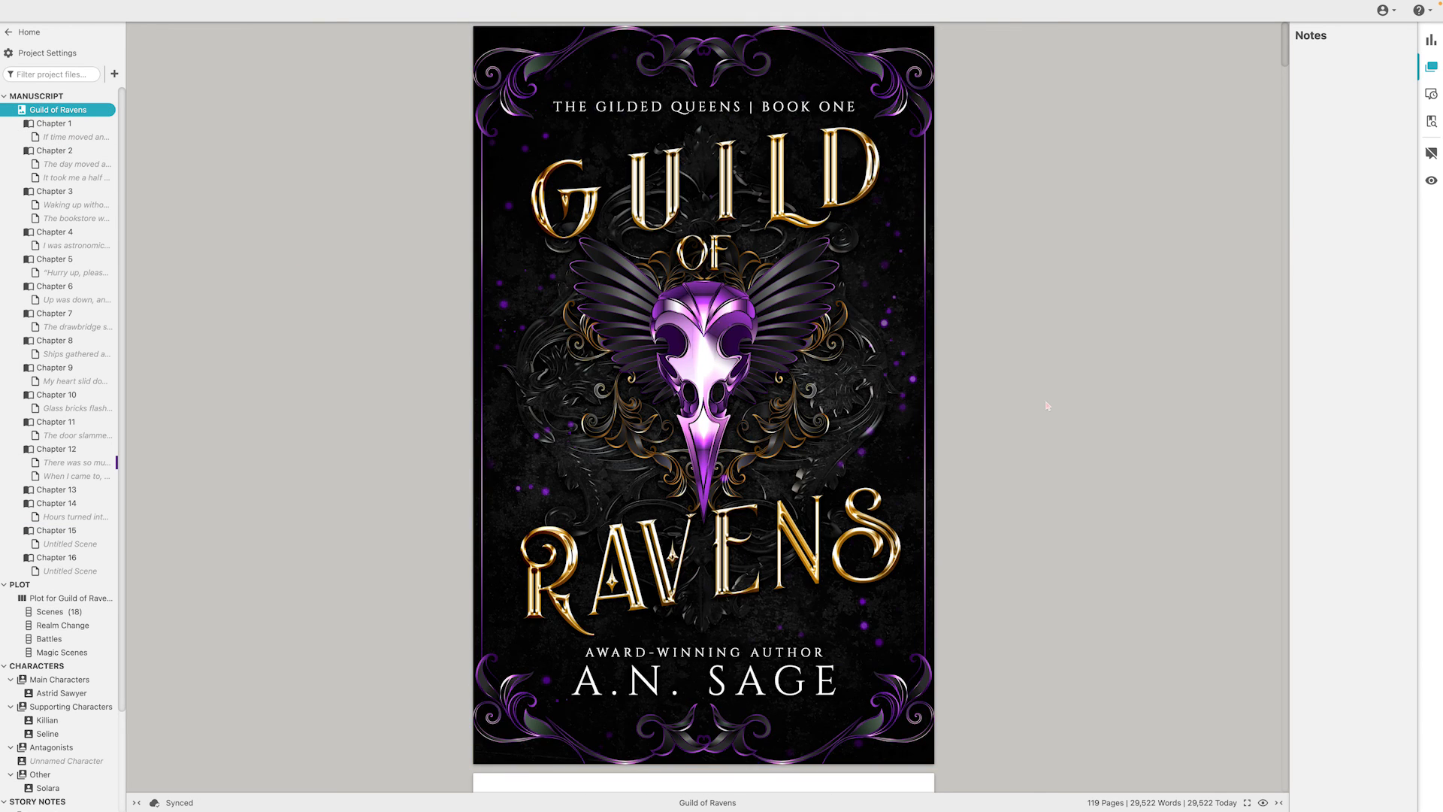
pyautogui.scroll(-7, 1046, 405)
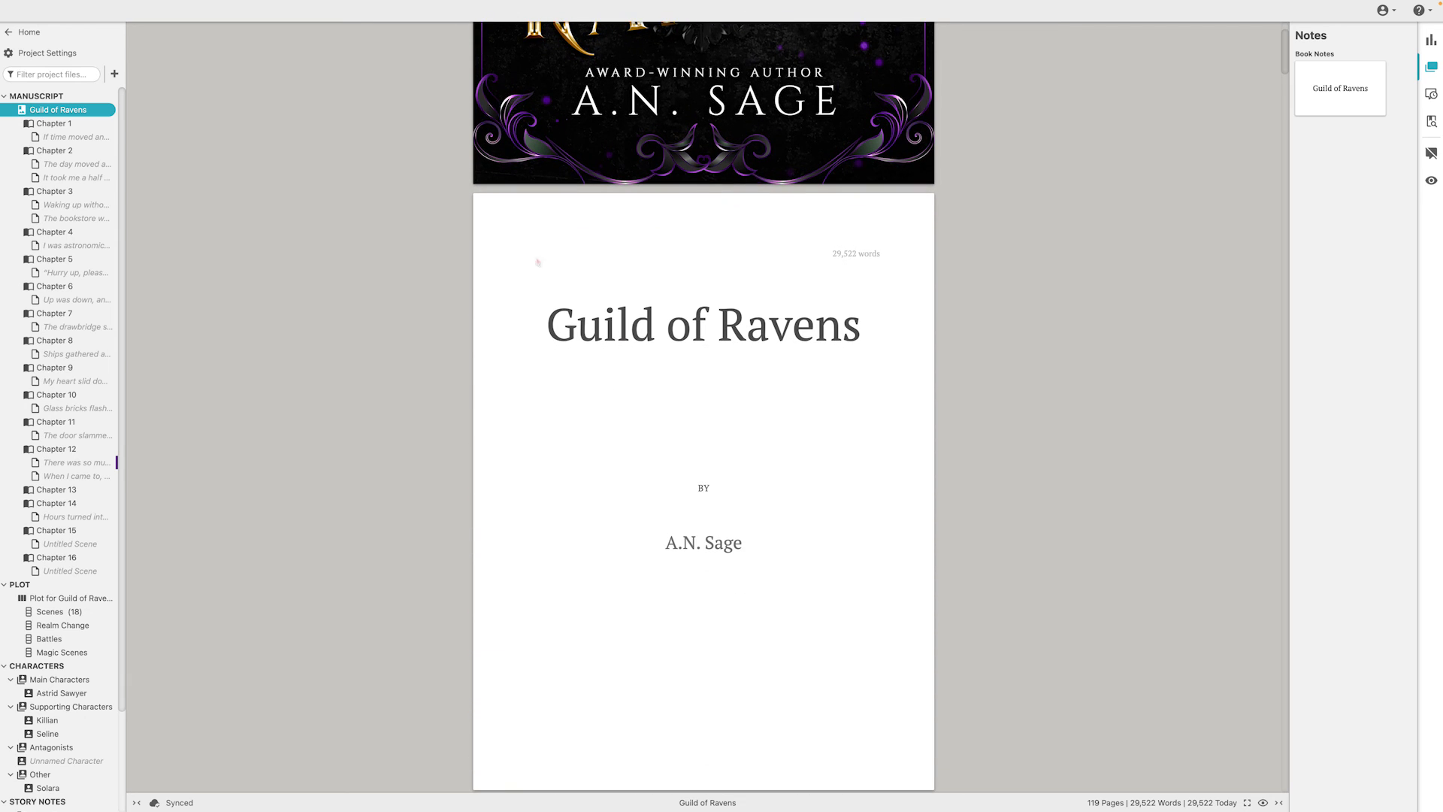
pyautogui.click(63, 135)
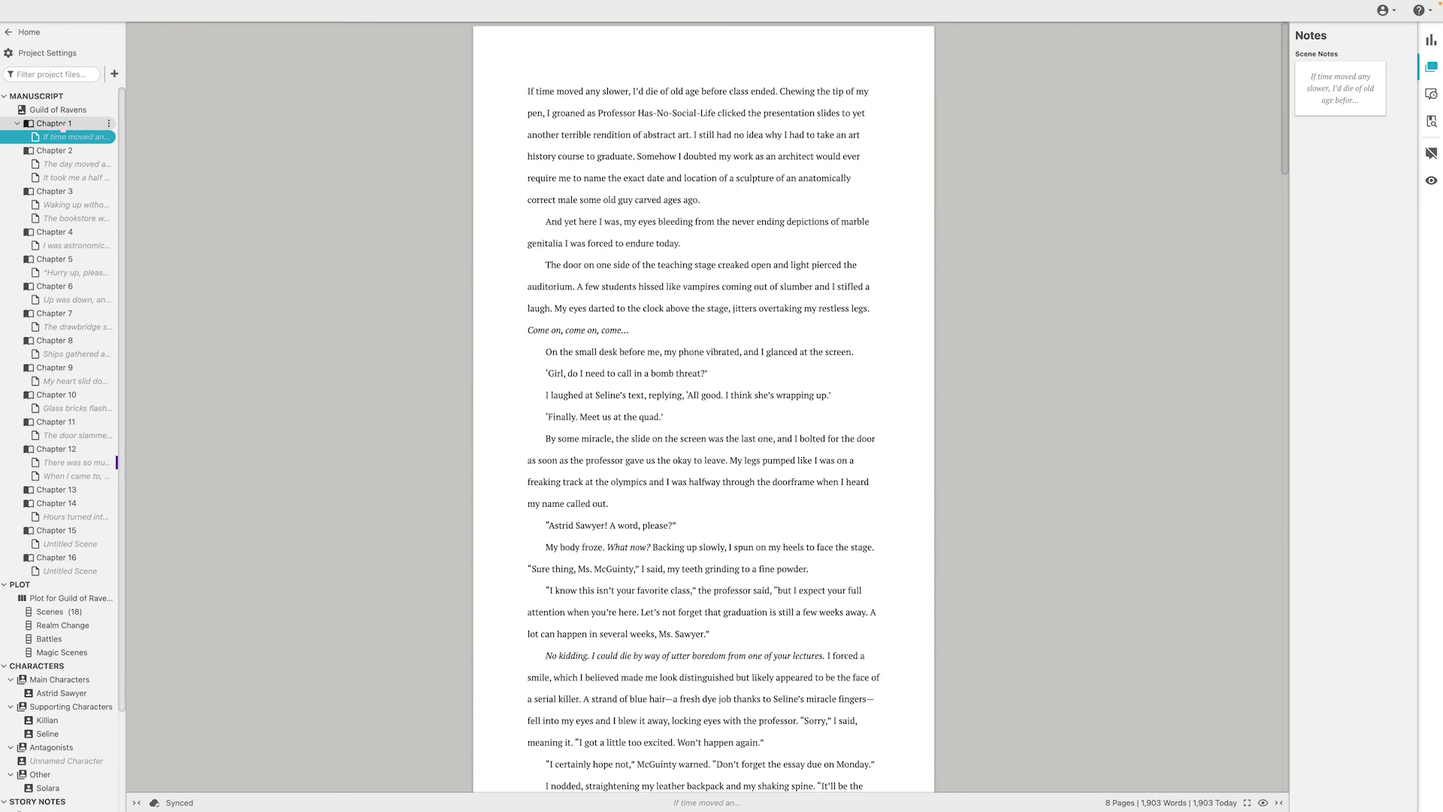
pyautogui.click(60, 124)
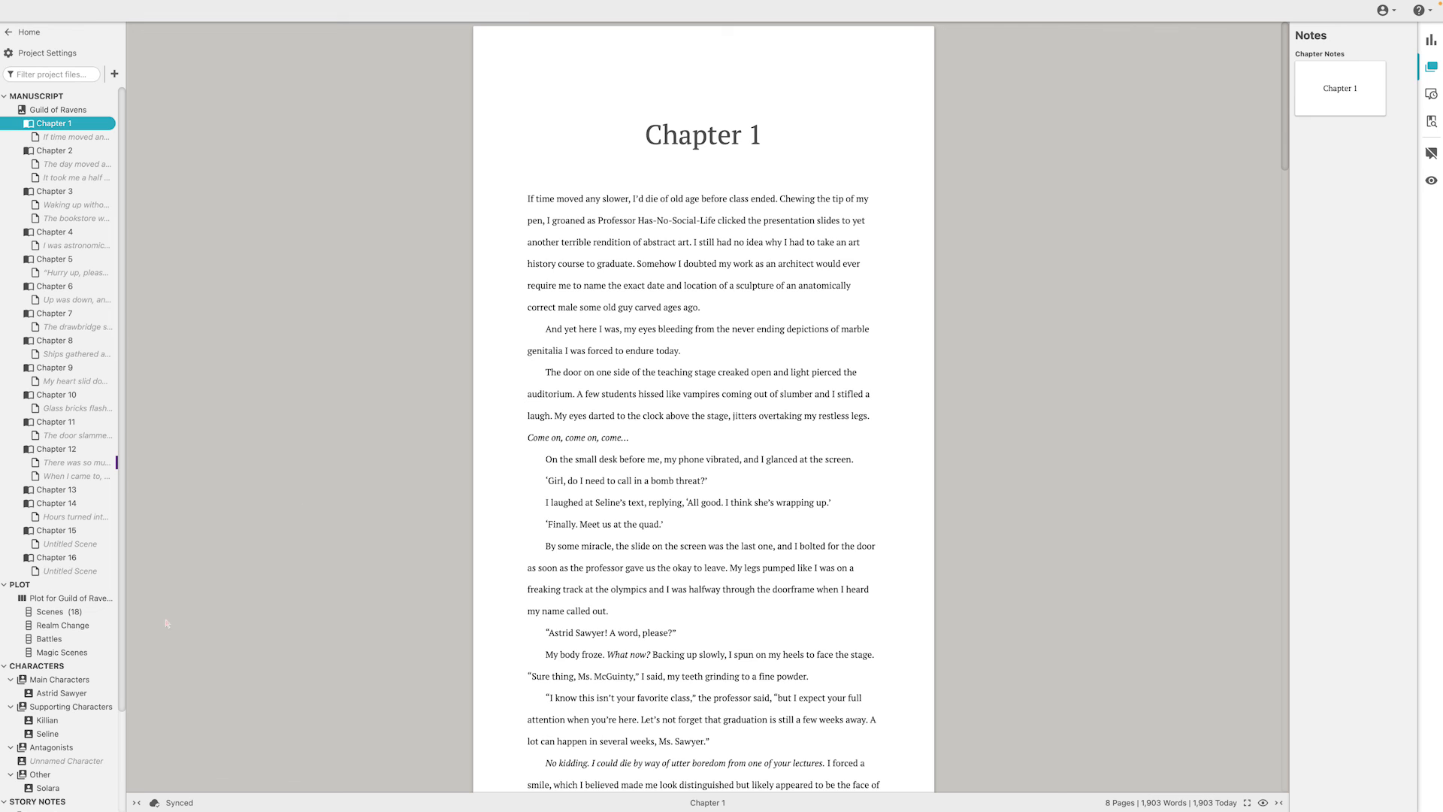
# Examine the Guild of Ravens plot grid, comparing its scenes with the Realm Change, Battles and Magic Scenes plot lines
pyautogui.click(64, 598)
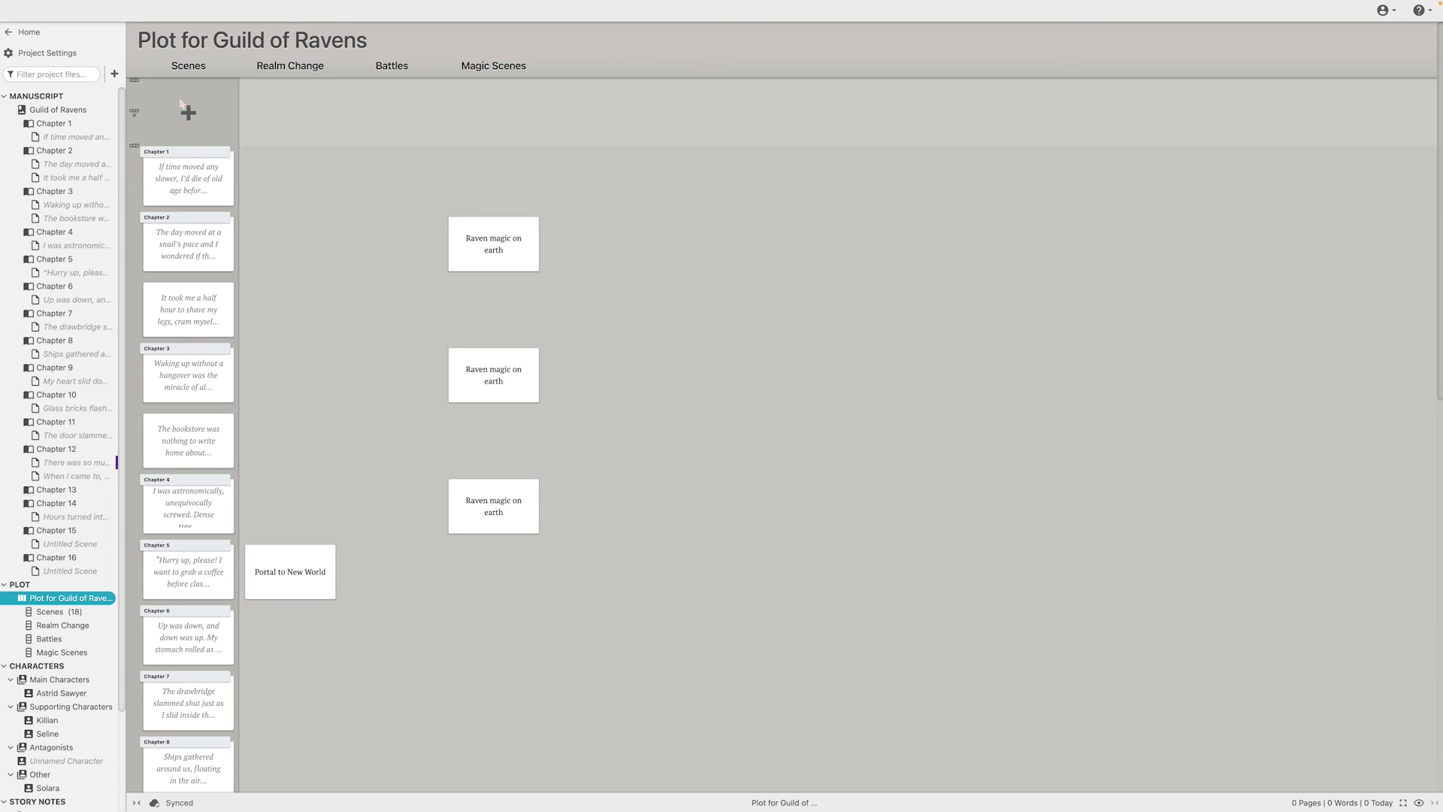
pyautogui.scroll(-3, 167, 660)
pyautogui.scroll(-9, 182, 625)
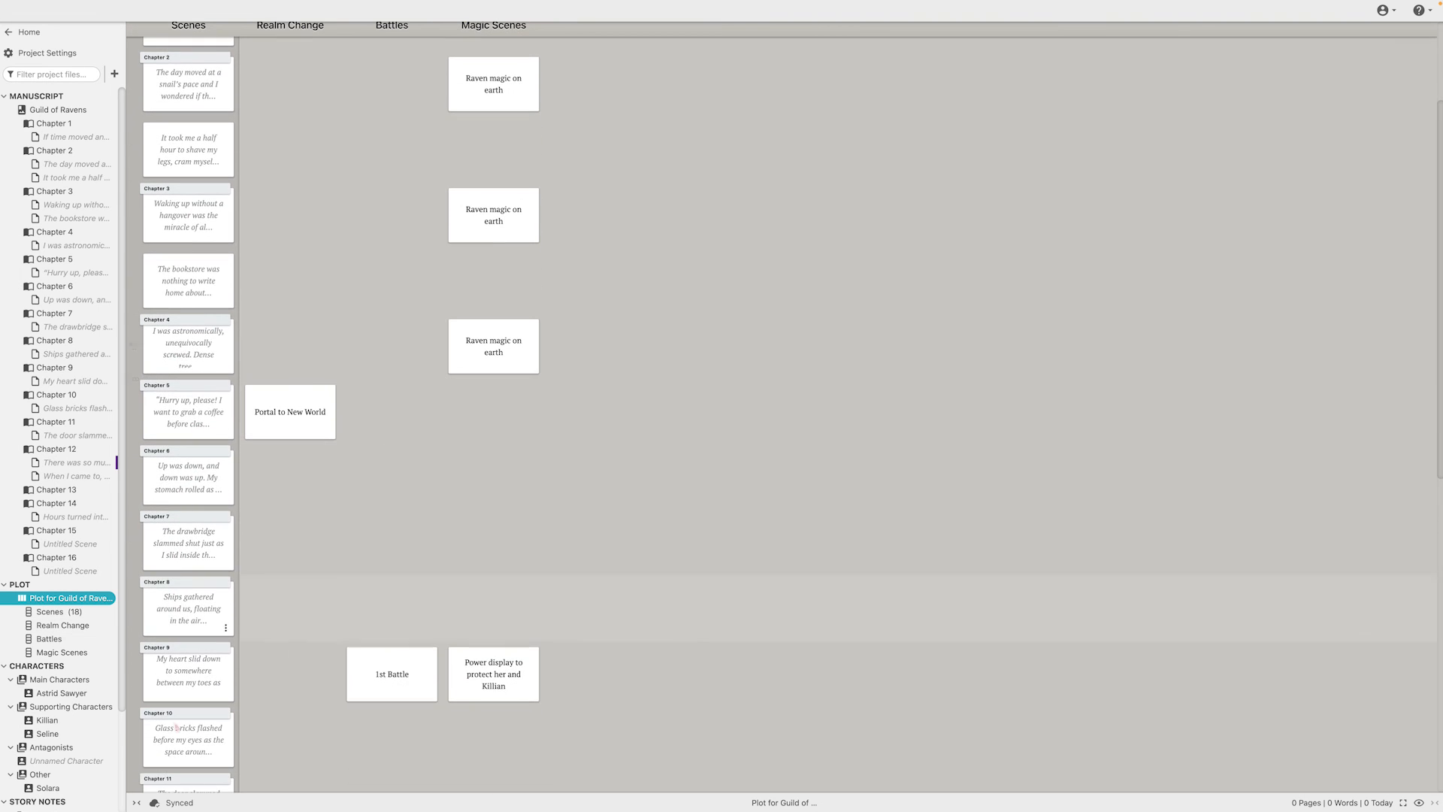
pyautogui.scroll(-4, 199, 688)
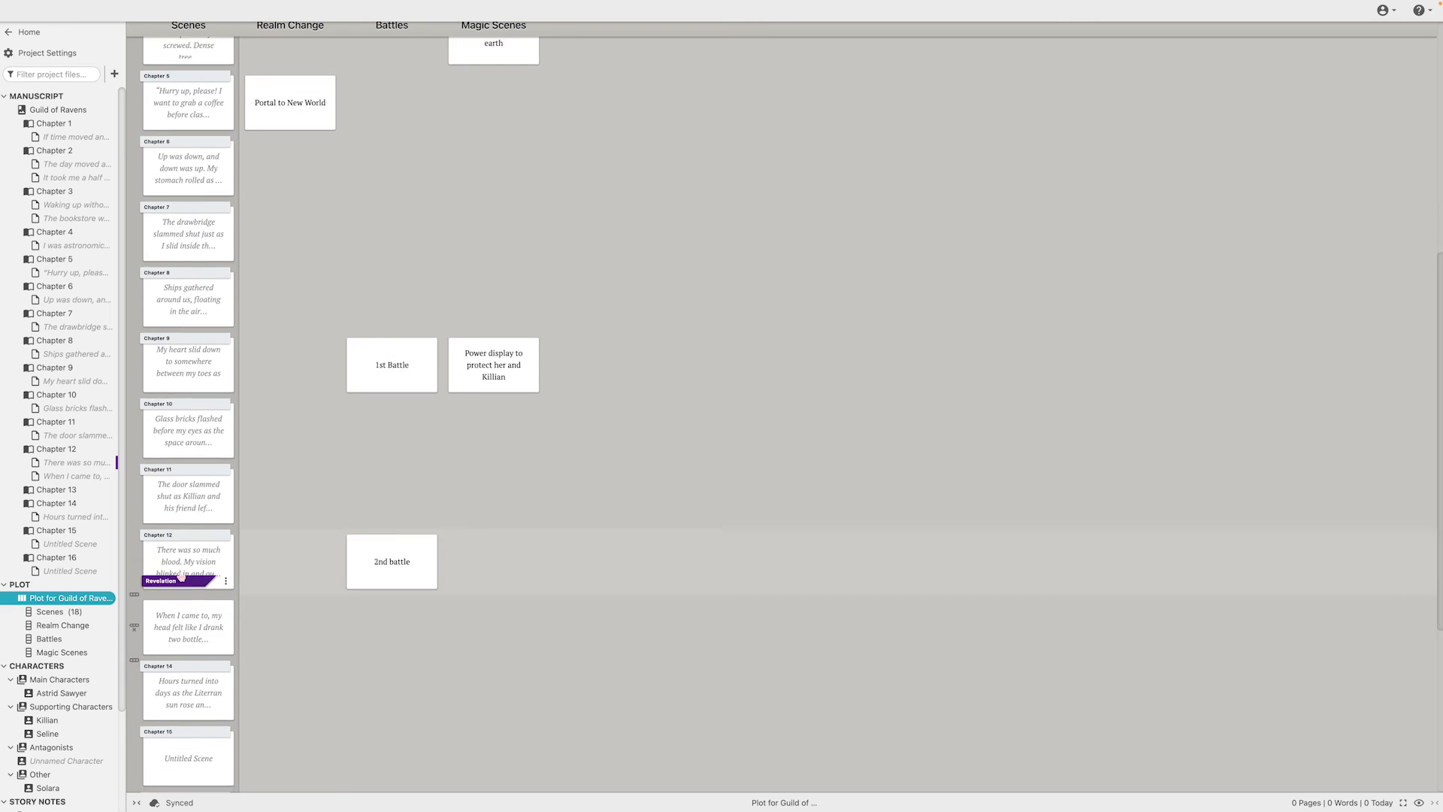
pyautogui.scroll(16, 390, 476)
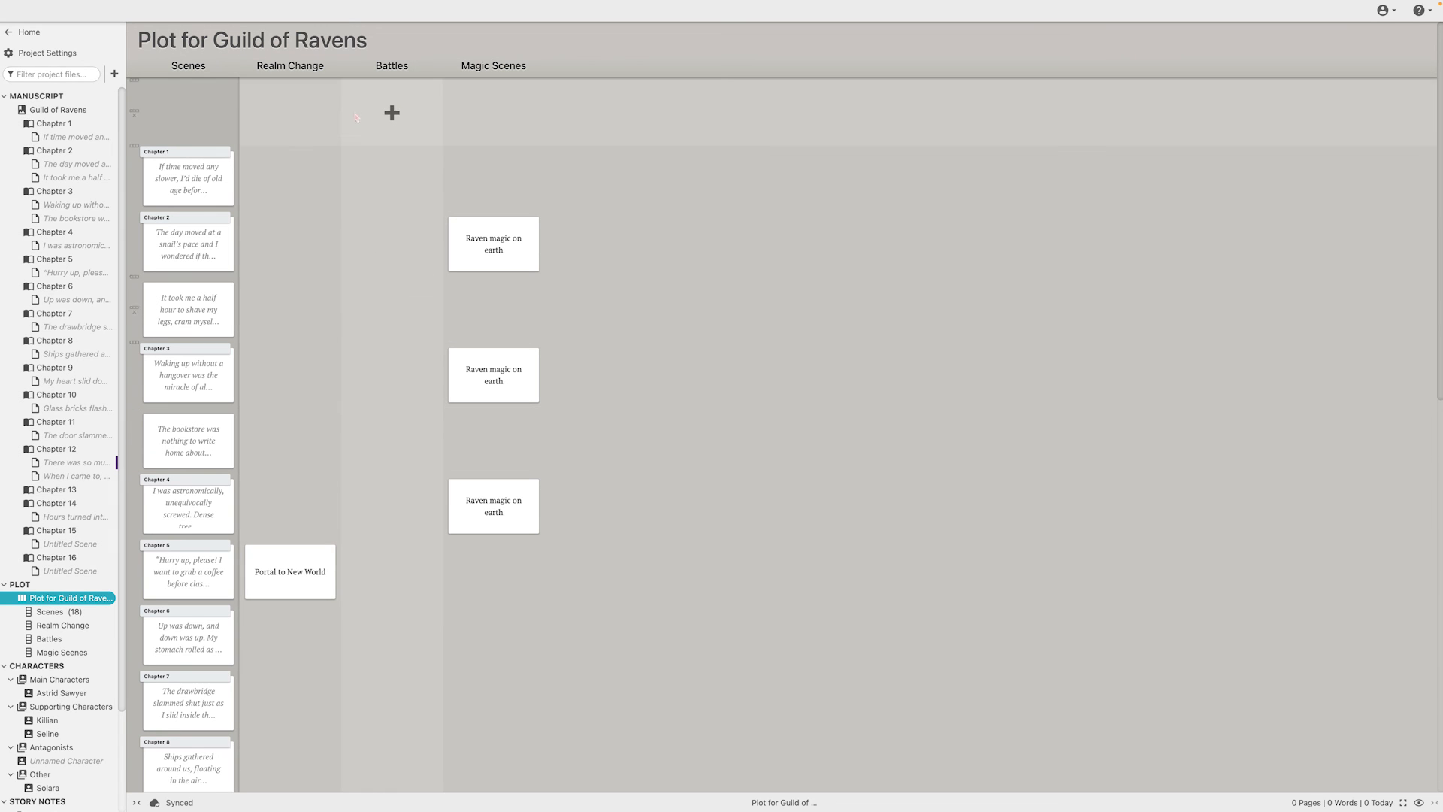
pyautogui.scroll(-5, 391, 97)
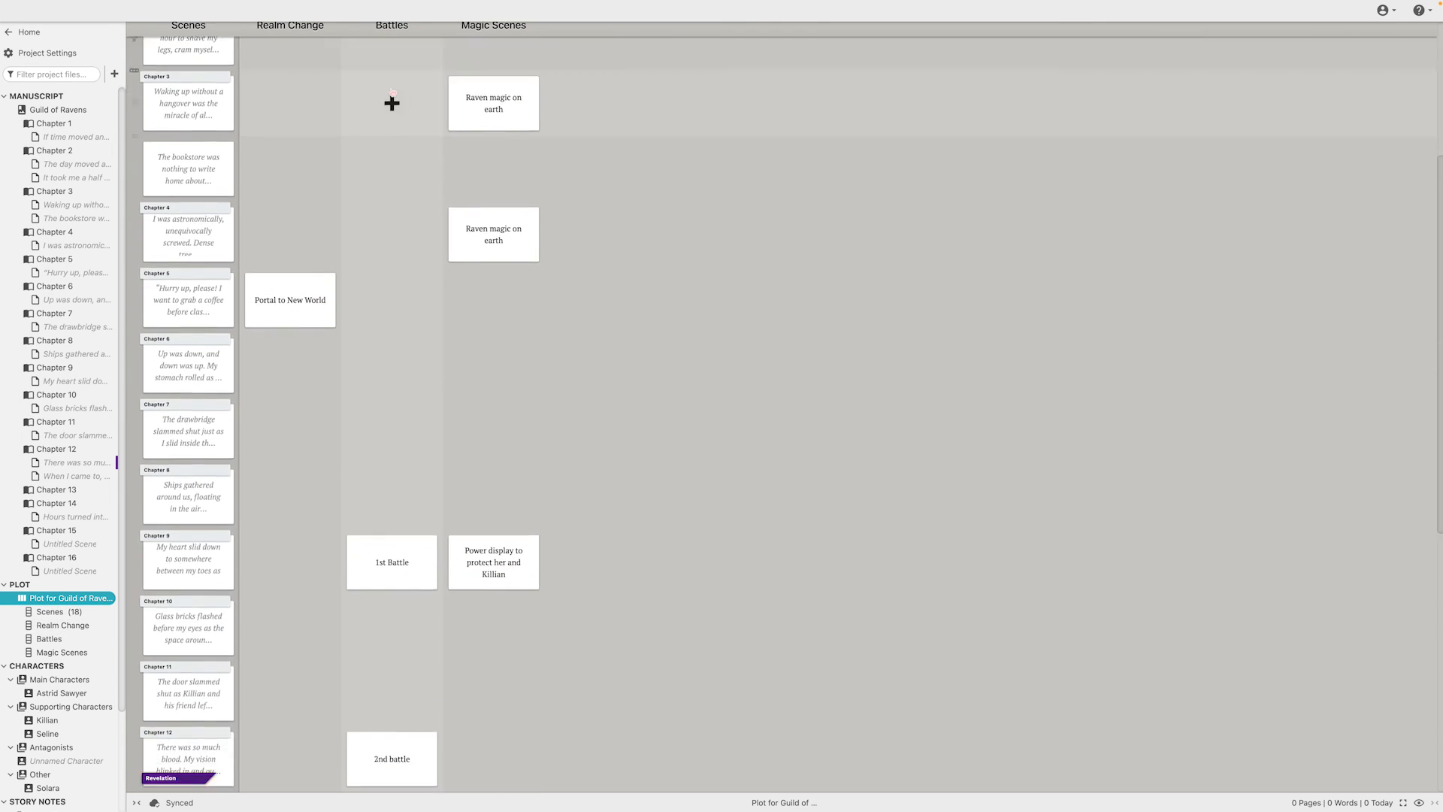
pyautogui.scroll(5, 392, 96)
pyautogui.scroll(-10, 637, 172)
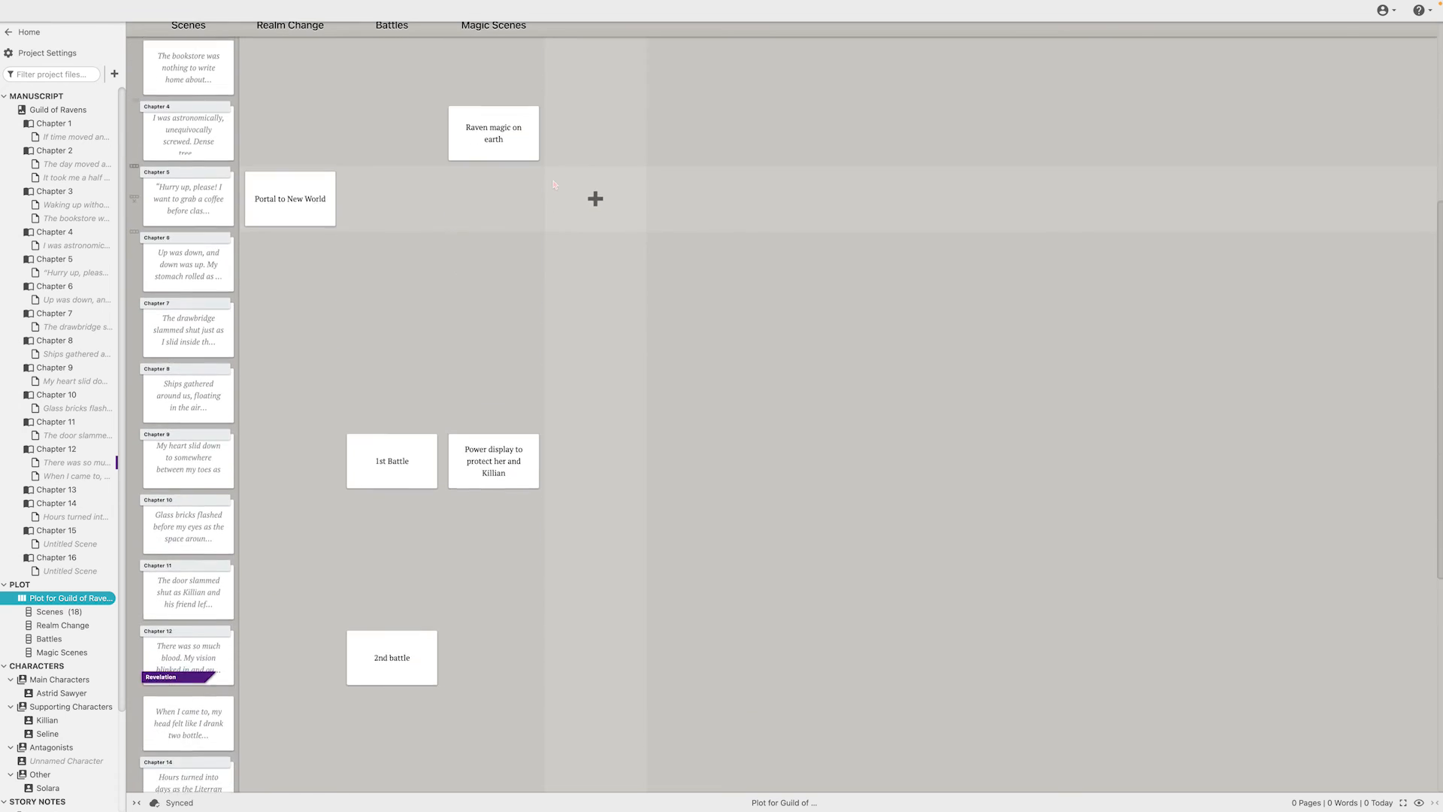
pyautogui.scroll(7, 638, 172)
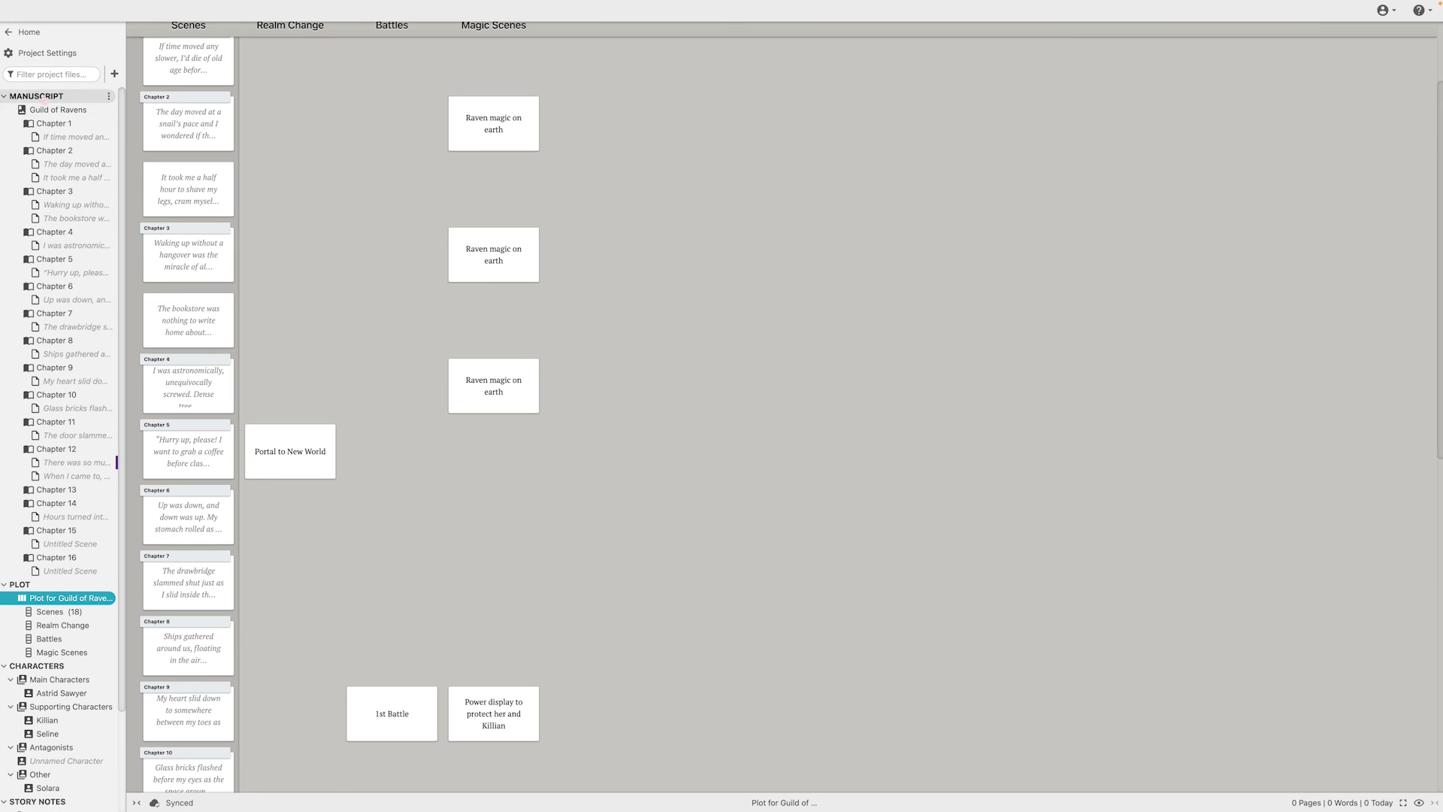
# Leave the Guild of Ravens project and reopen the A Grave Roast project
pyautogui.click(26, 33)
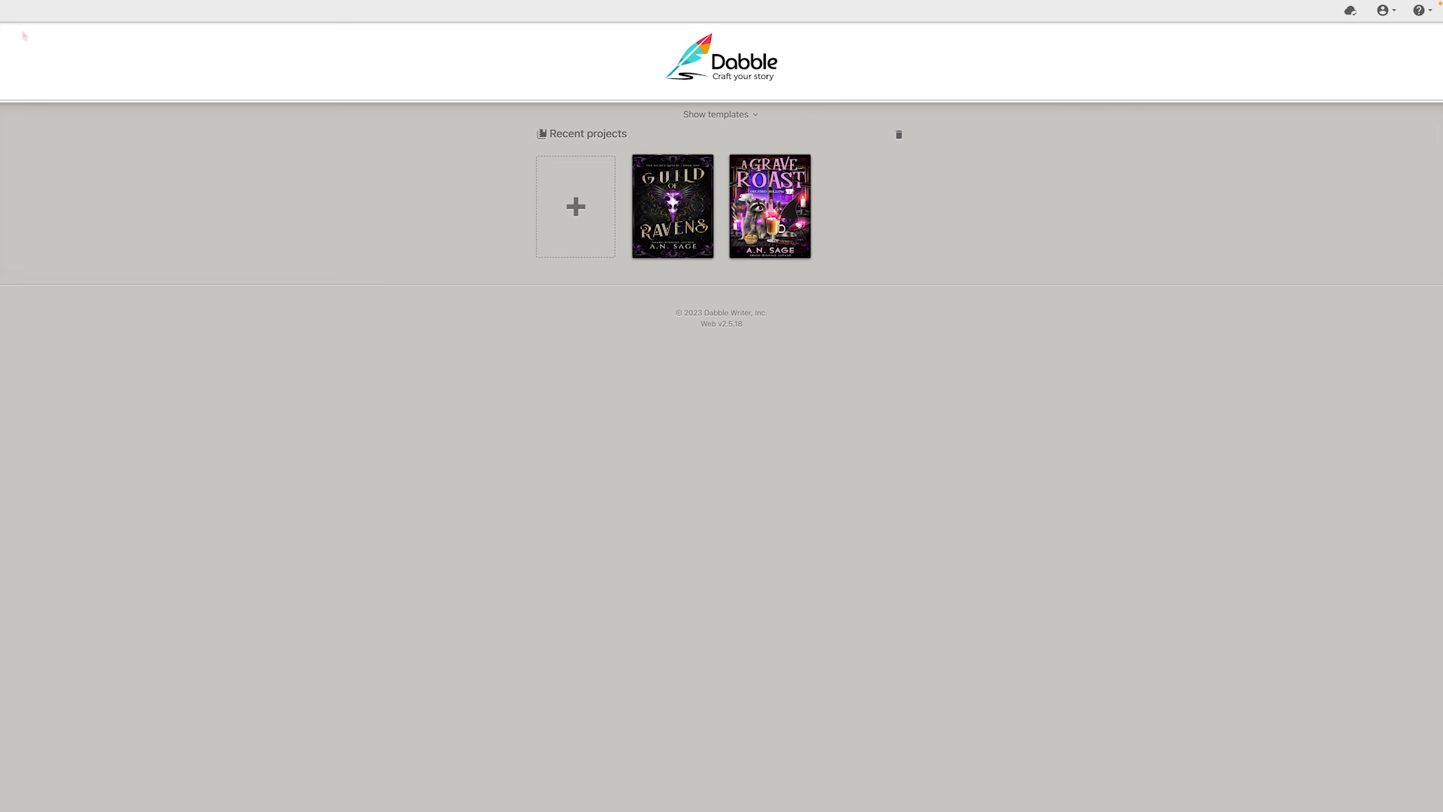
pyautogui.click(783, 199)
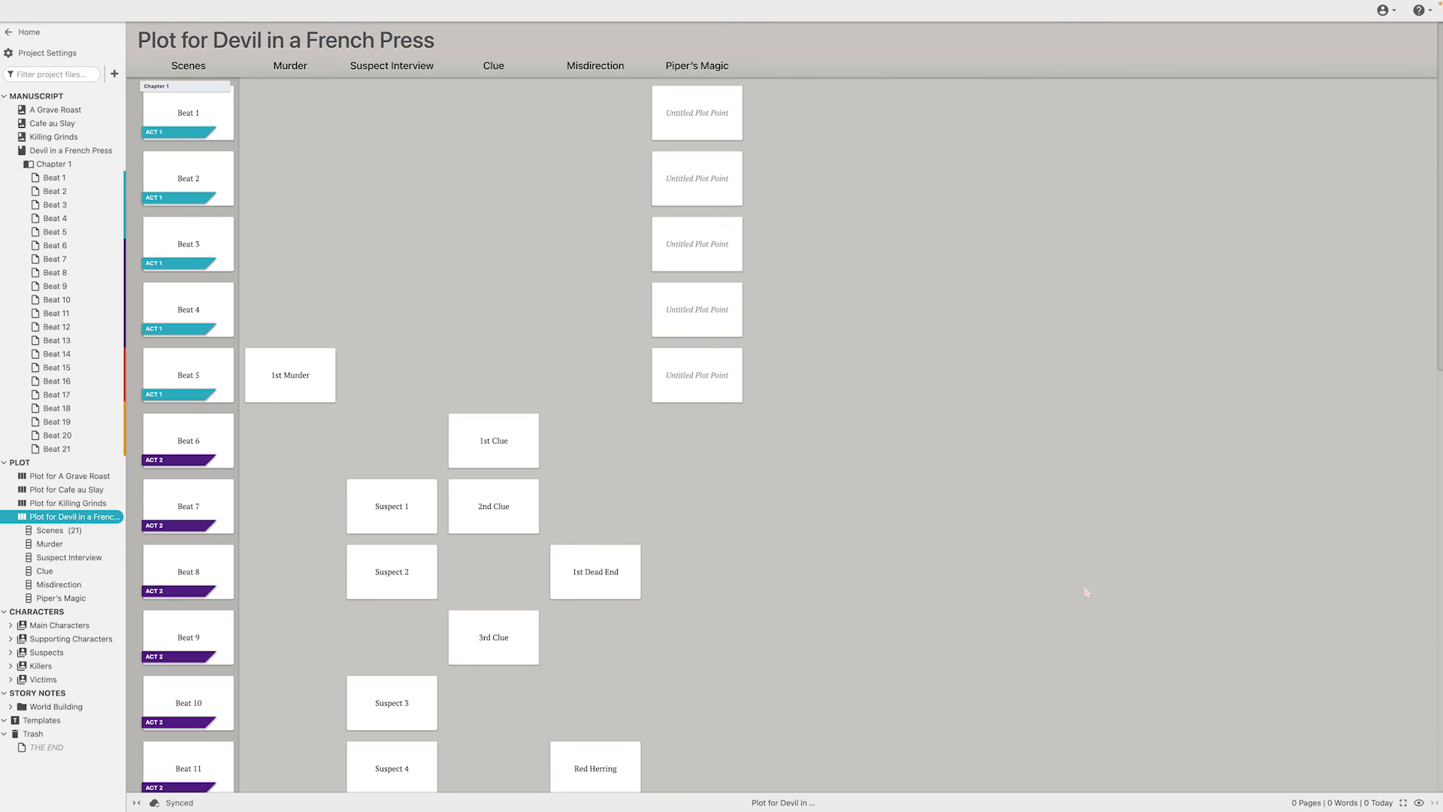
# Take the application out of full screen and reposition its smaller window on the desktop
pyautogui.moveTo(12, 3)
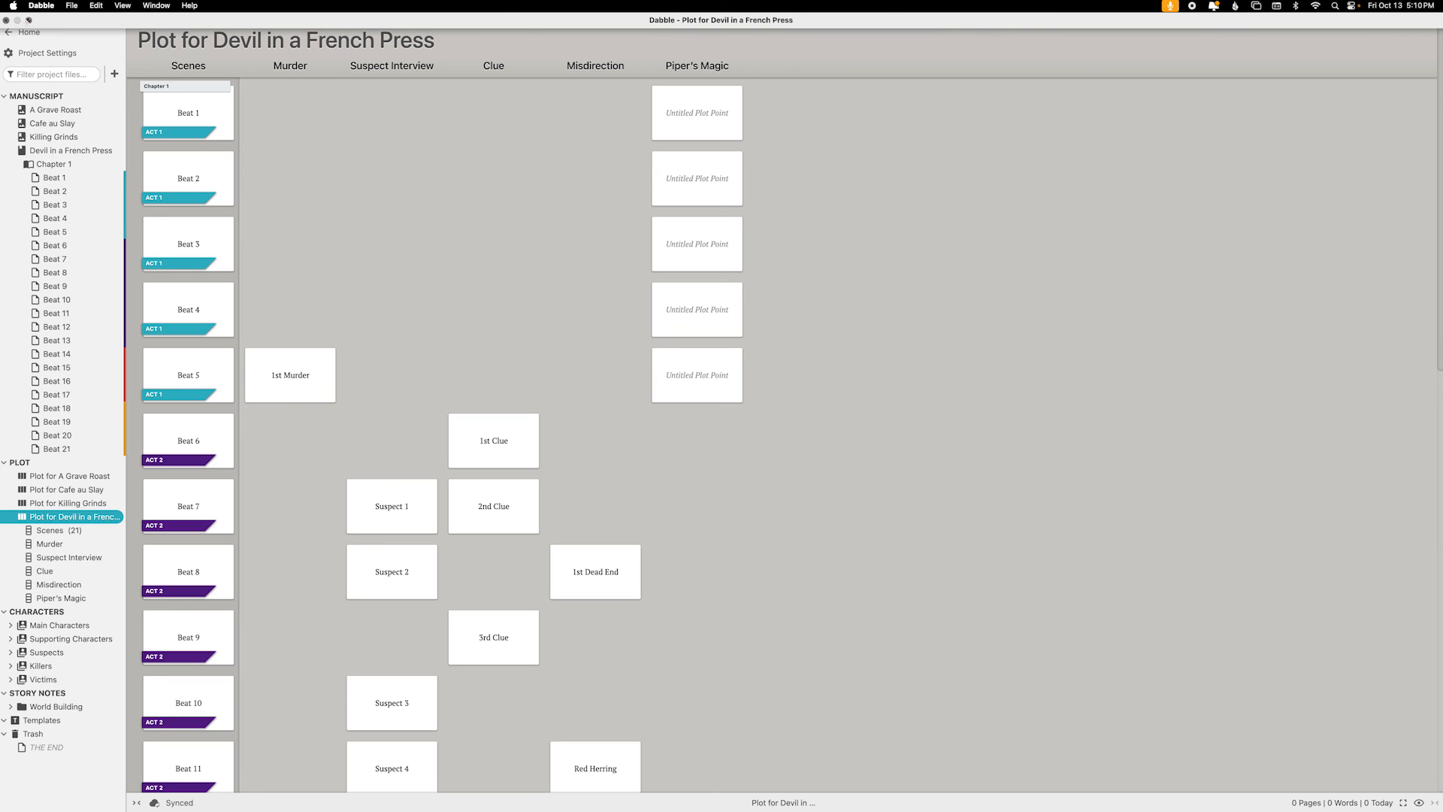
pyautogui.click(28, 20)
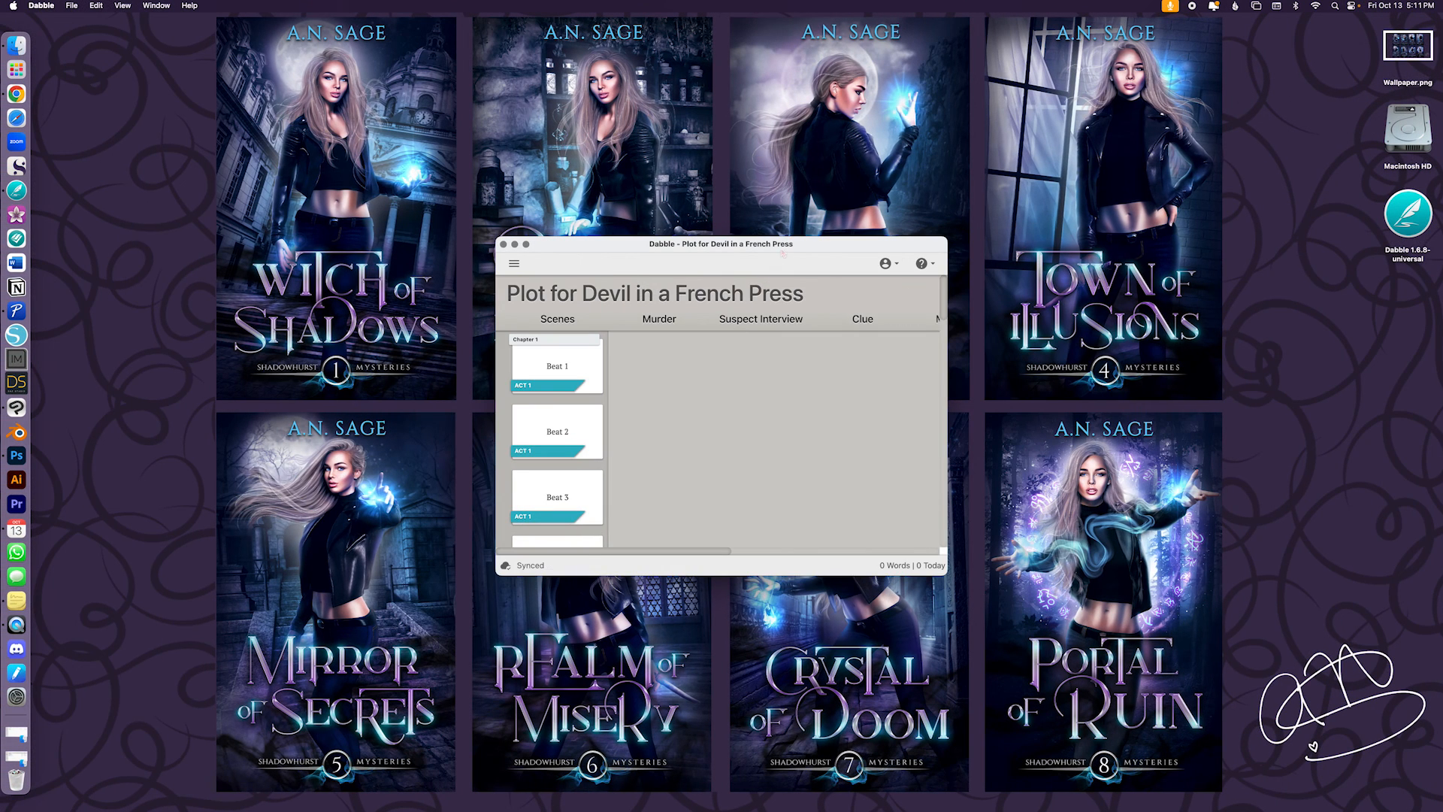
pyautogui.moveTo(782, 253)
pyautogui.mouseDown()
pyautogui.moveTo(744, 320)
pyautogui.moveTo(741, 305)
pyautogui.mouseUp()
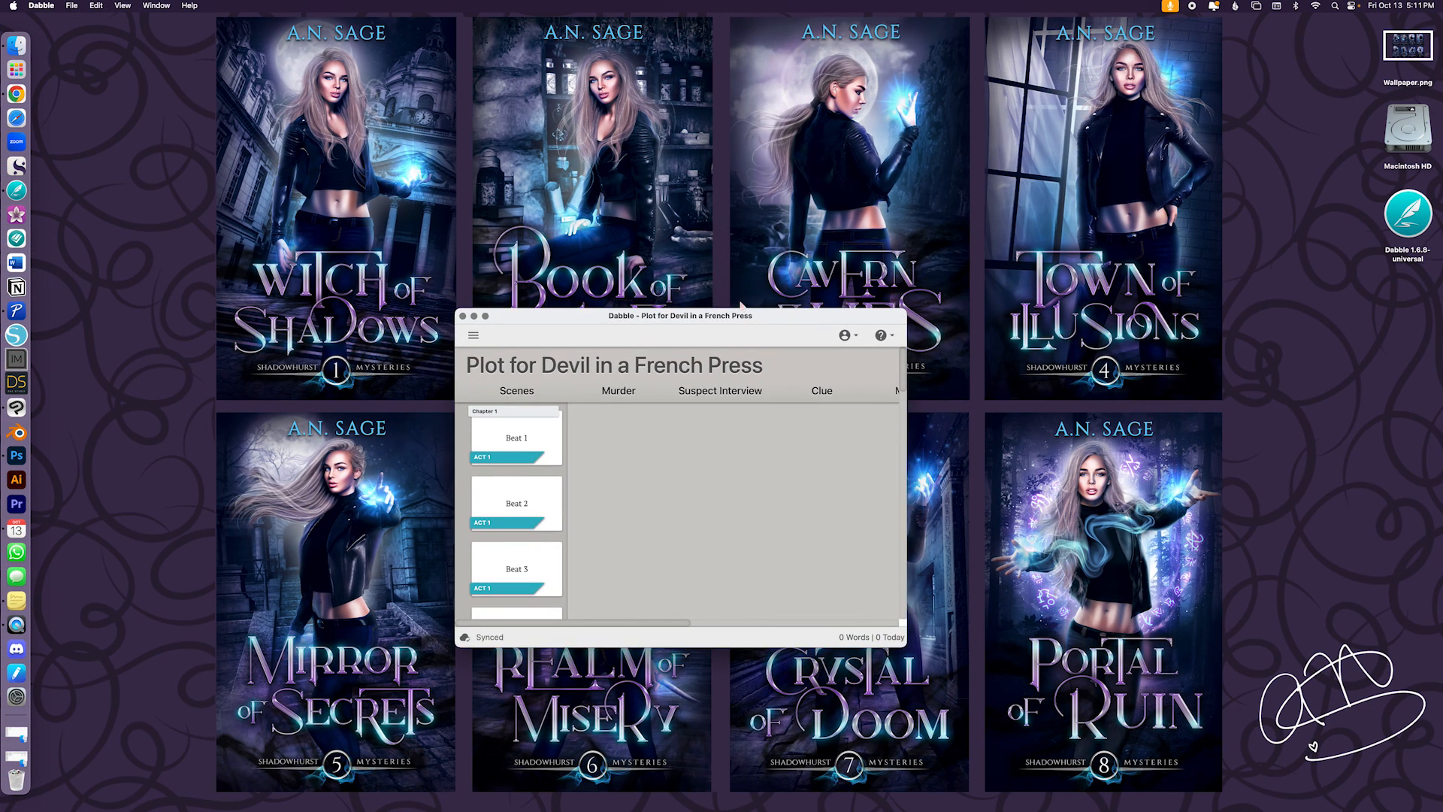